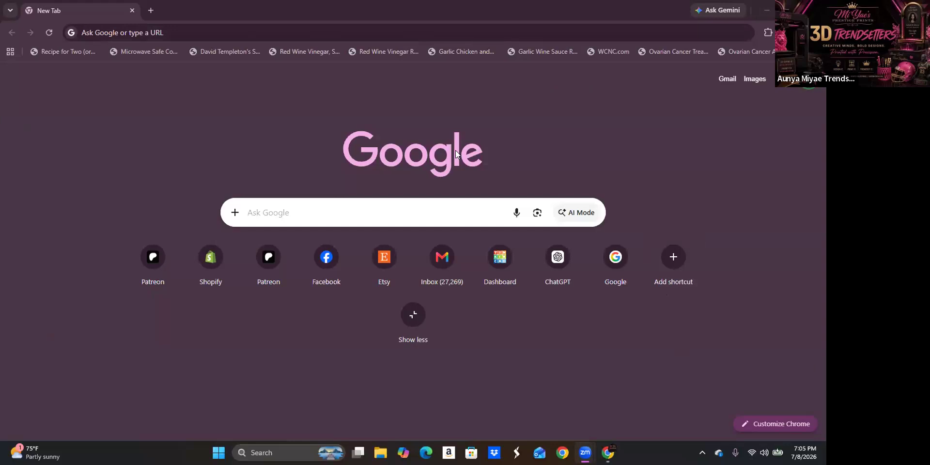
Step: Open the Creative Fabrica website at creativefabrica.com
click(291, 27)
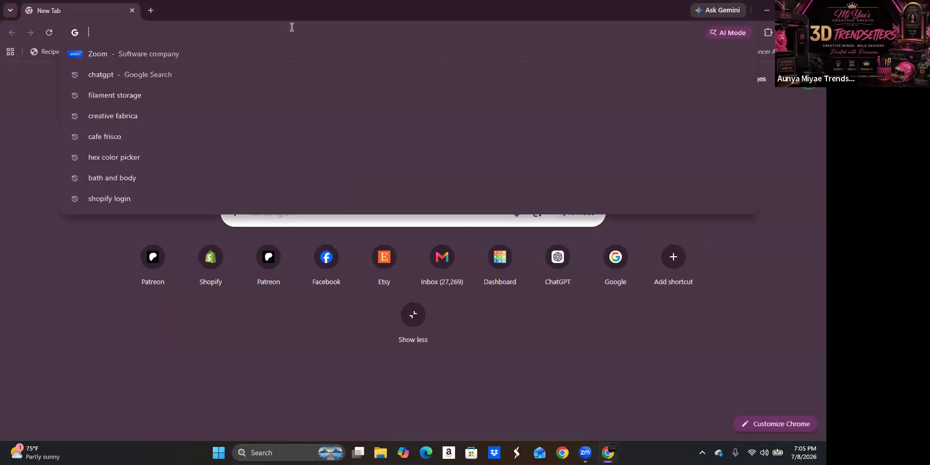
text(creativefabrica.com)
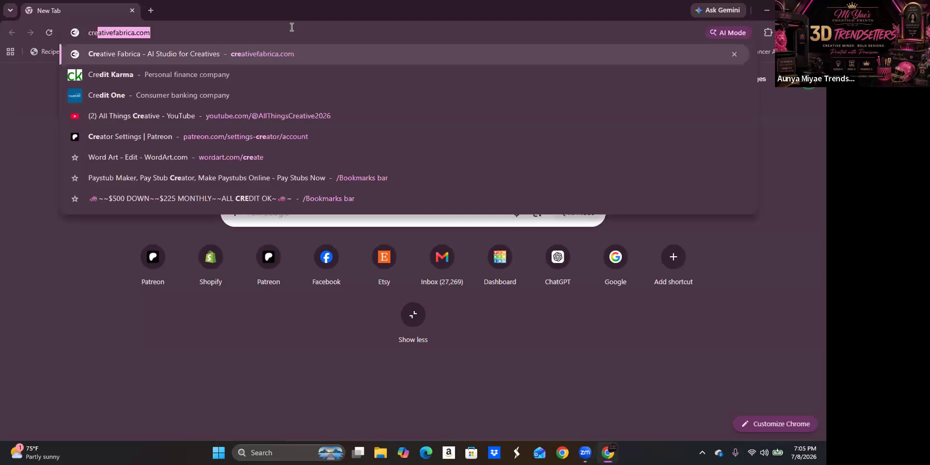
key(Return)
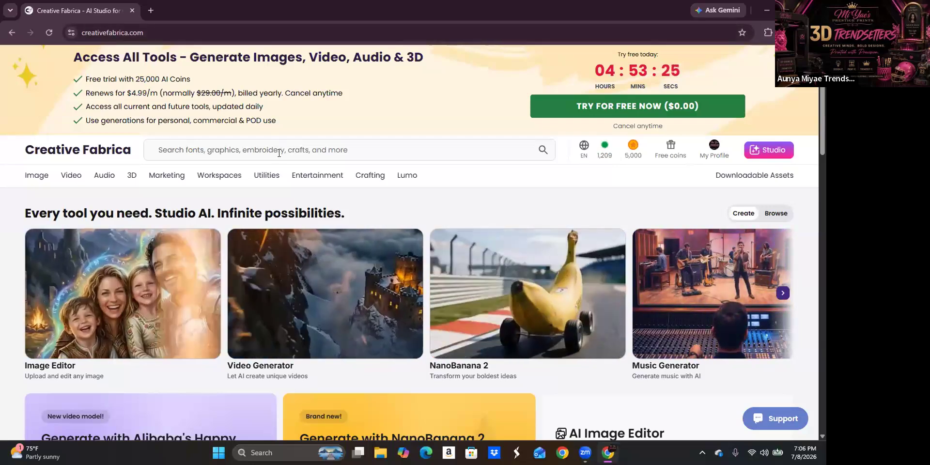
Step: Search Creative Fabrica for "back to school svg" and look through the first designs in the results
click(280, 153)
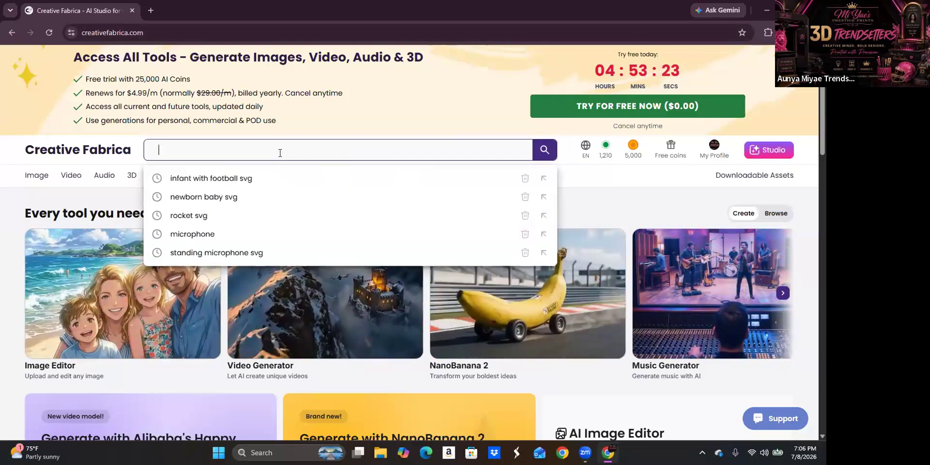
text(b)
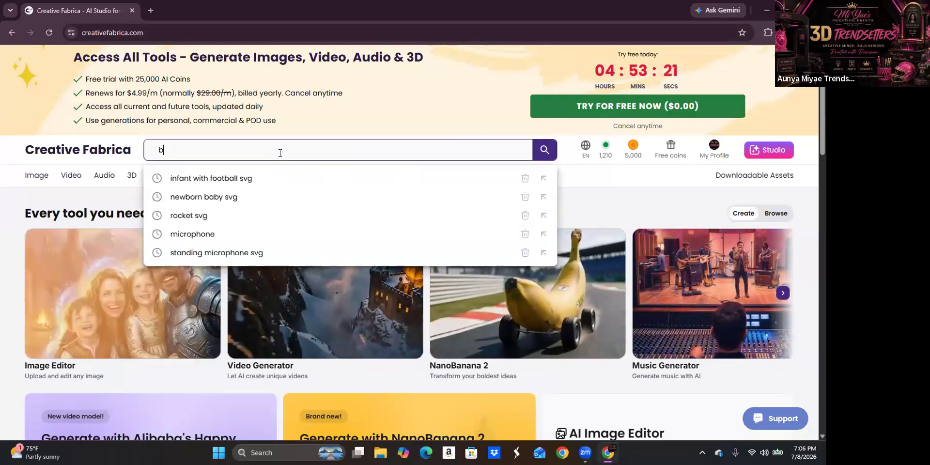
text(ack)
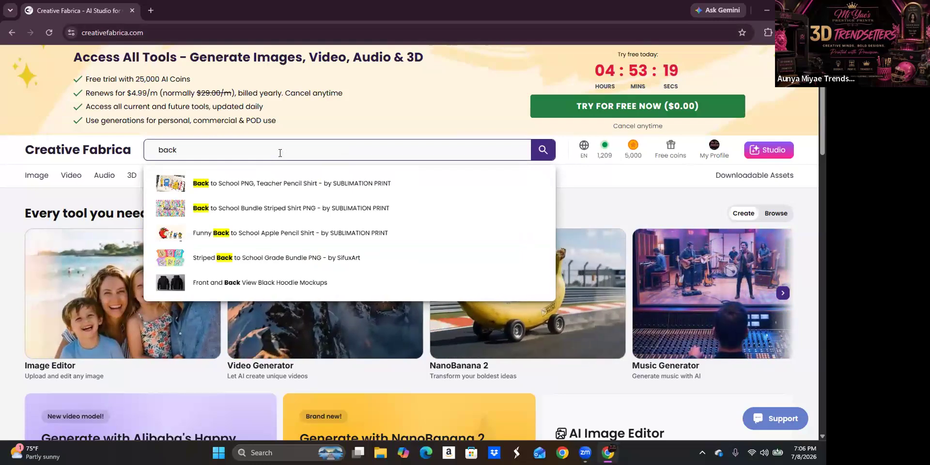
text( to)
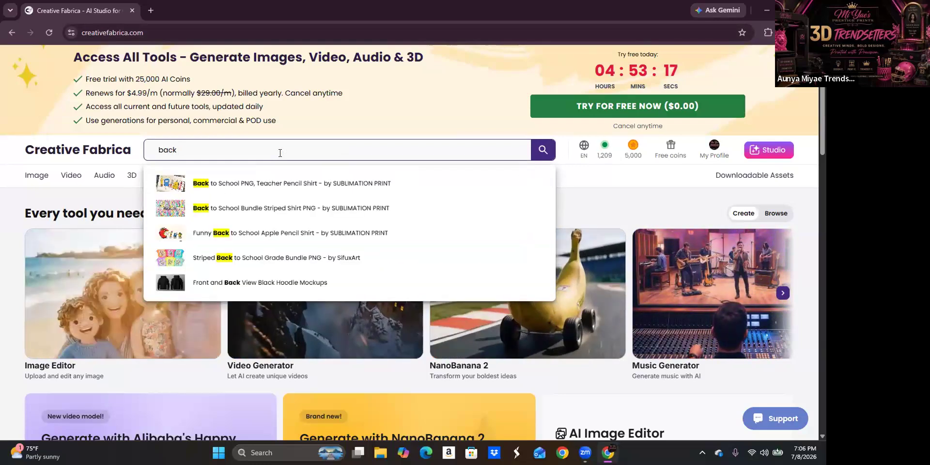
text( schh)
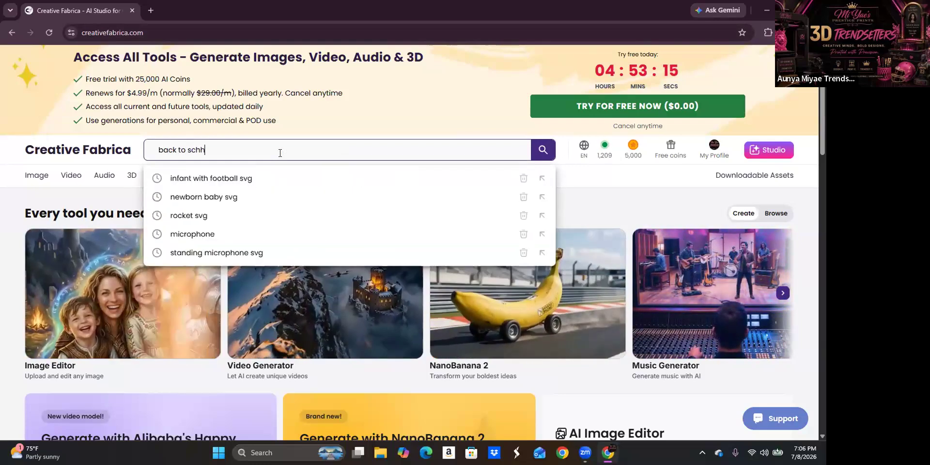
key(BackSpace)
text(ool)
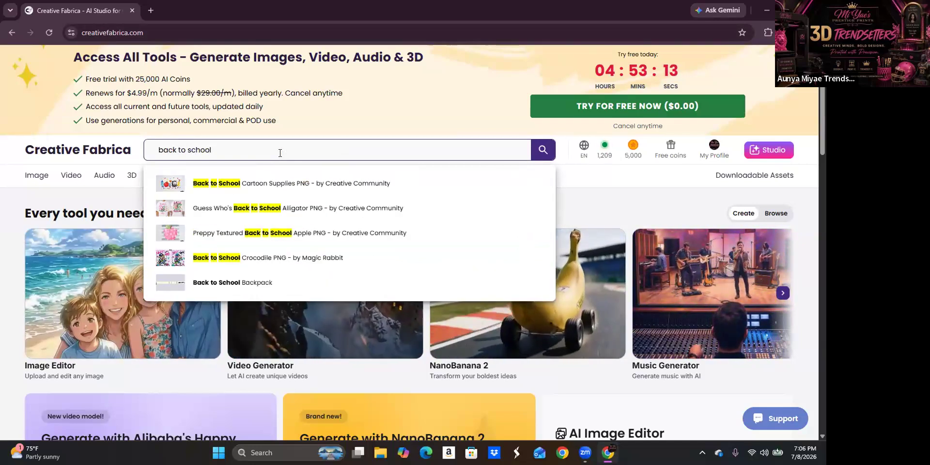
text( svg)
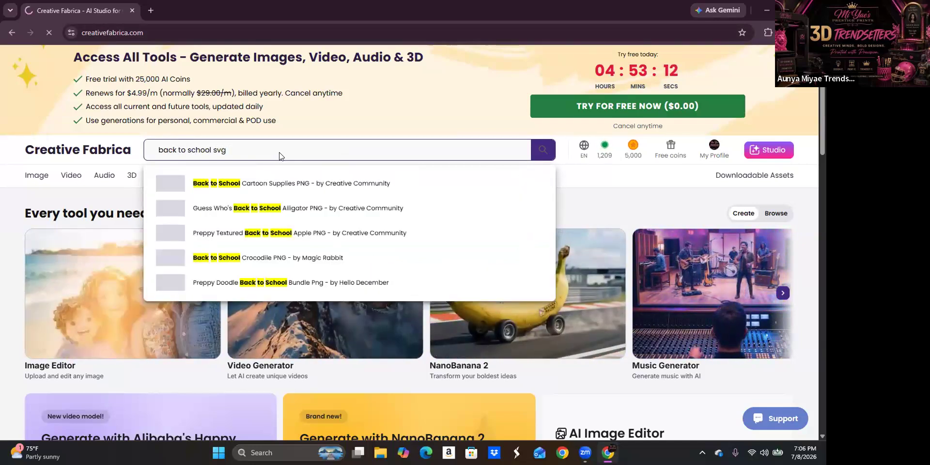
key(Return)
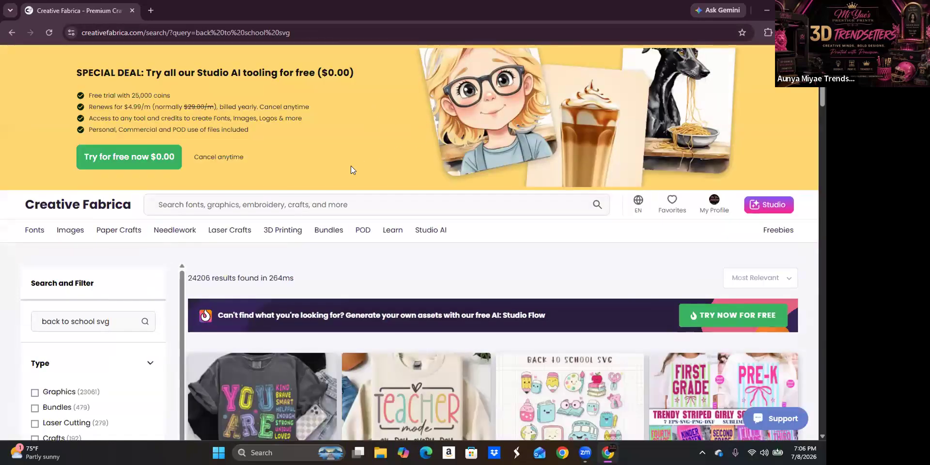
scroll(386, 185, down, 6)
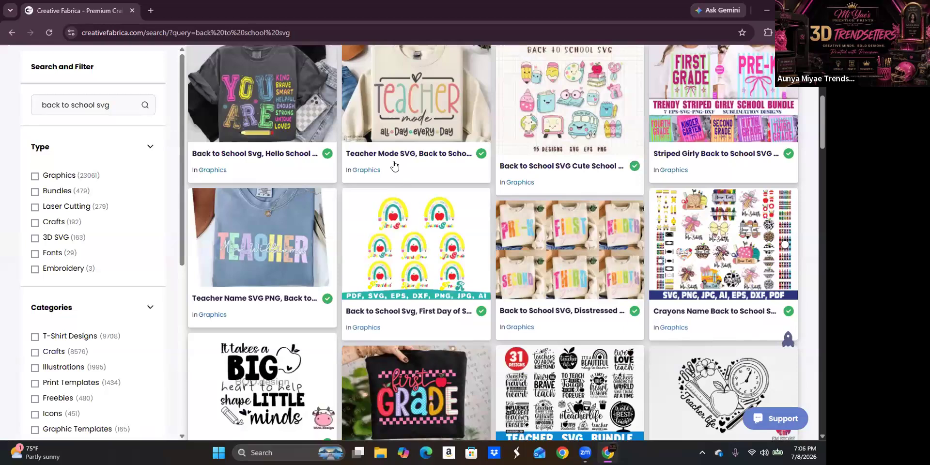
scroll(522, 238, down, 5)
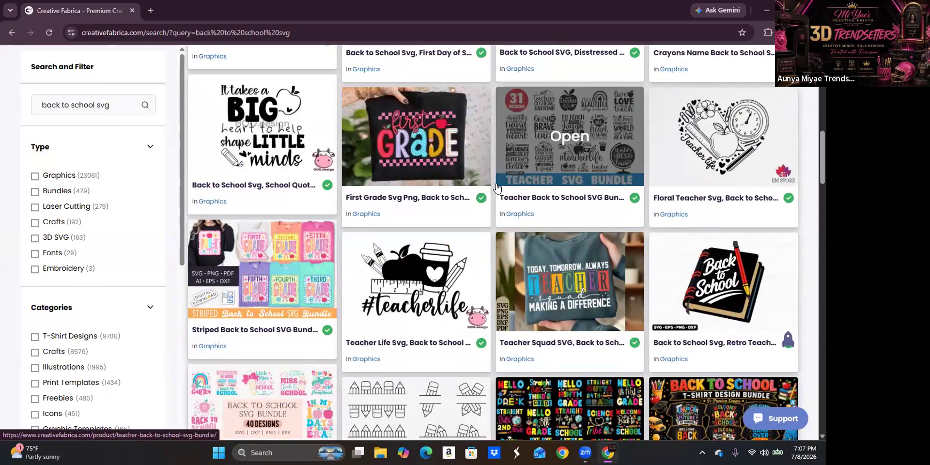
scroll(472, 183, down, 3)
scroll(471, 183, down, 3)
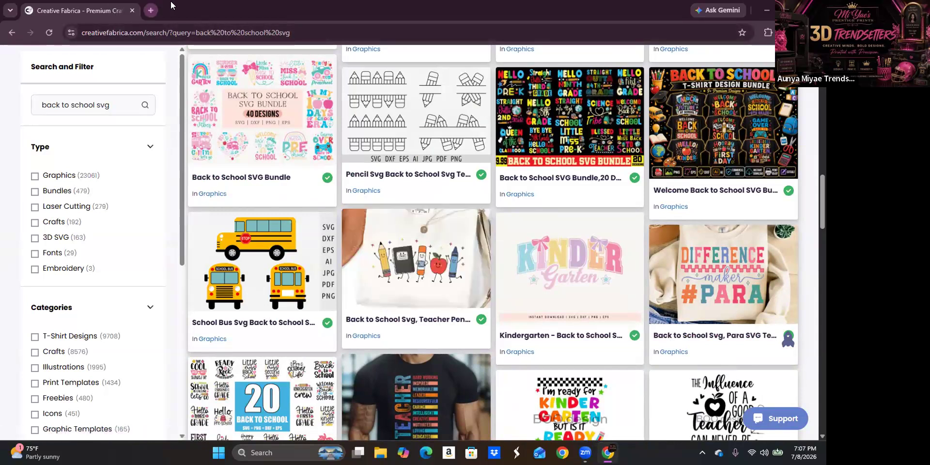
Step: Open chatgpt.com in a new browser tab and dismiss the plan renewal notice
key(ctrl+t)
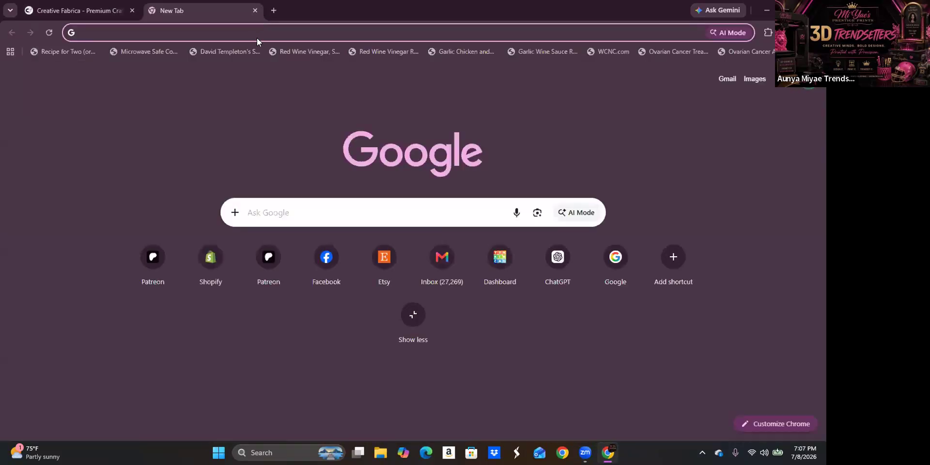
text(cg)
key(BackSpace)
text(hatgpt.com)
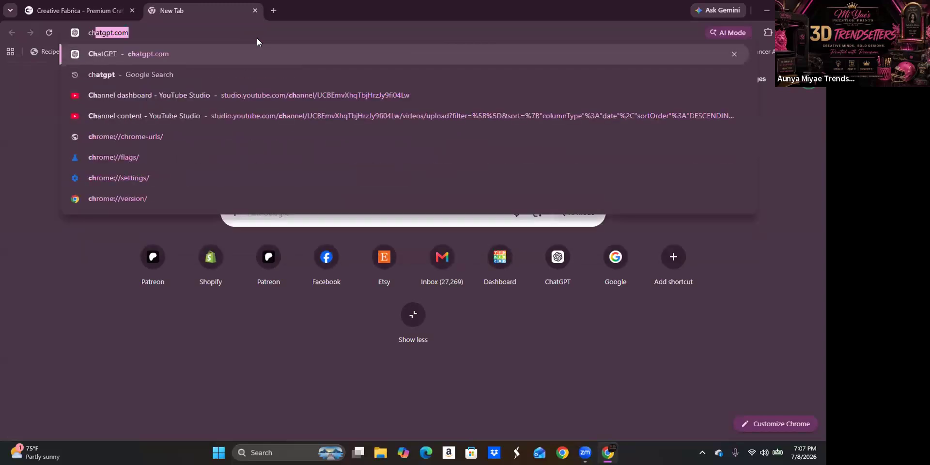
key(Return)
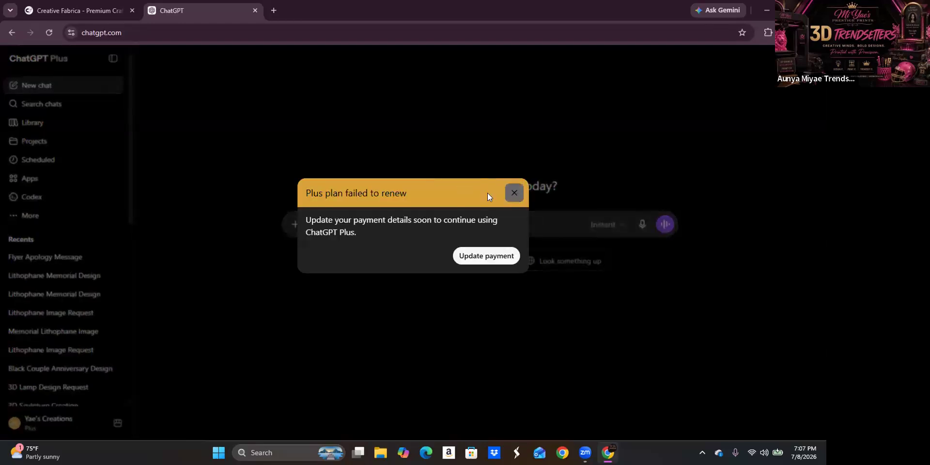
click(514, 193)
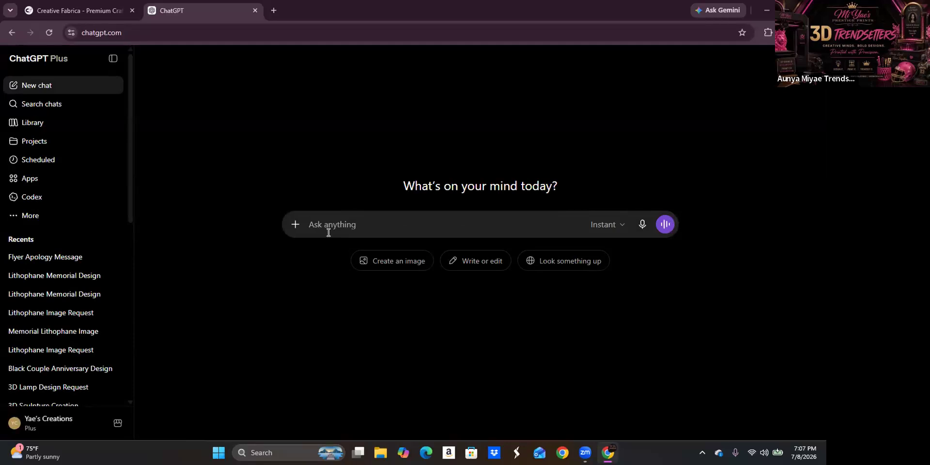
Step: Send ChatGPT the prompt "create me a bundle of back to school images suitable for 3d printing and laser cut"
text(create )
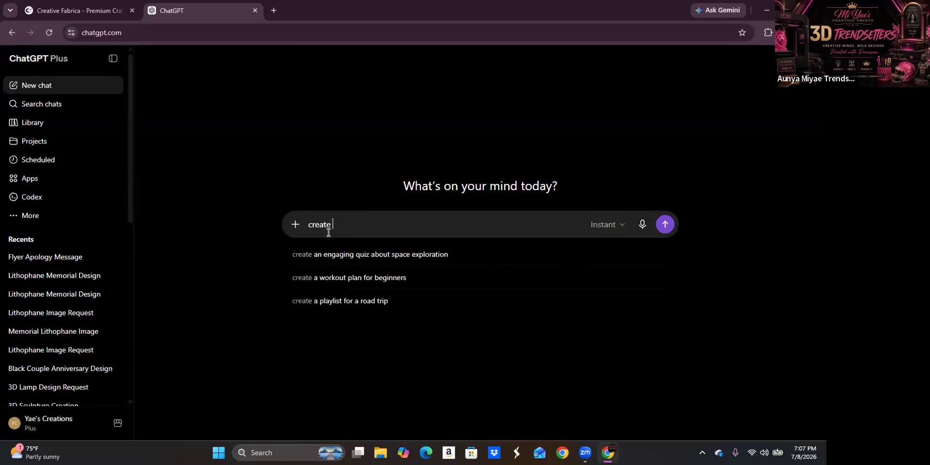
text(me a)
text( bundl)
text(r)
text(e of ba)
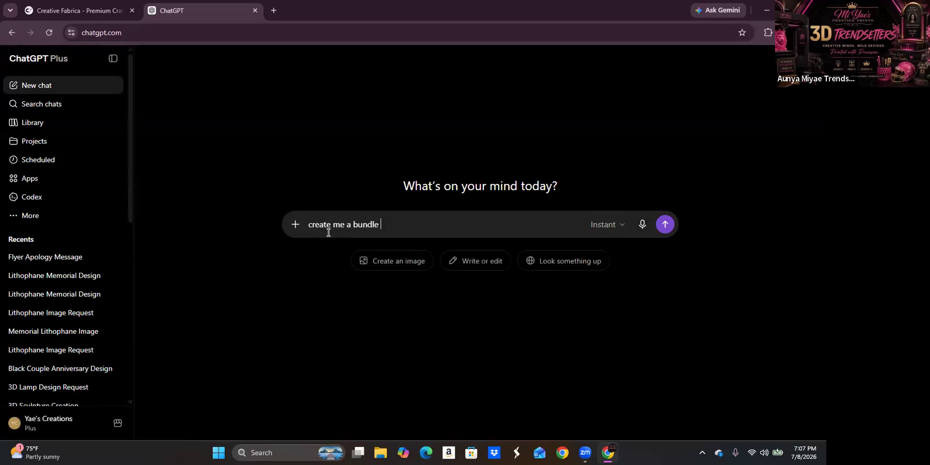
text(cktto school s)
key(BackSpace)
text(images)
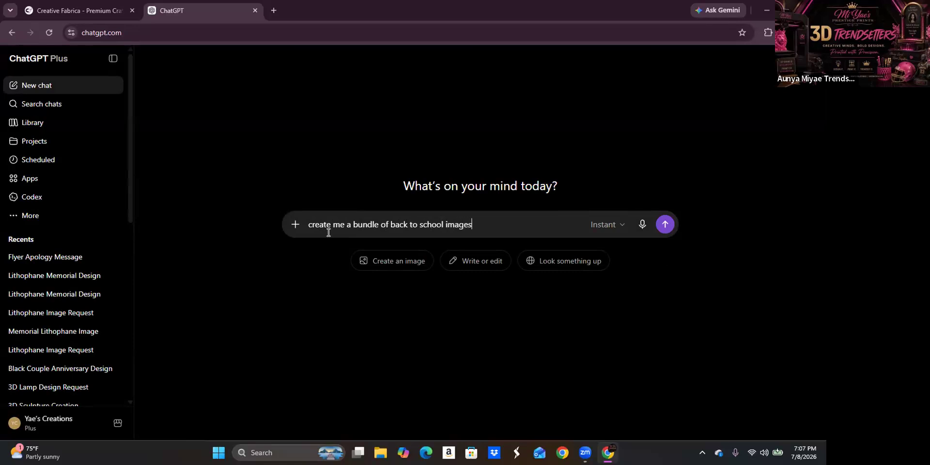
text( suitable for 3d printiong)
key(BackSpace)
key(BackSpace)
key(BackSpace)
key(BackSpace)
key(BackSpace)
text(ing and l)
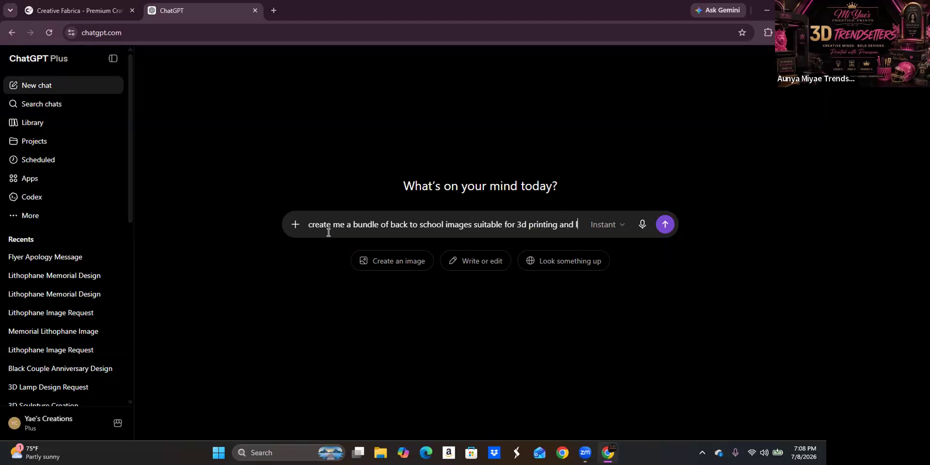
text(aser cut)
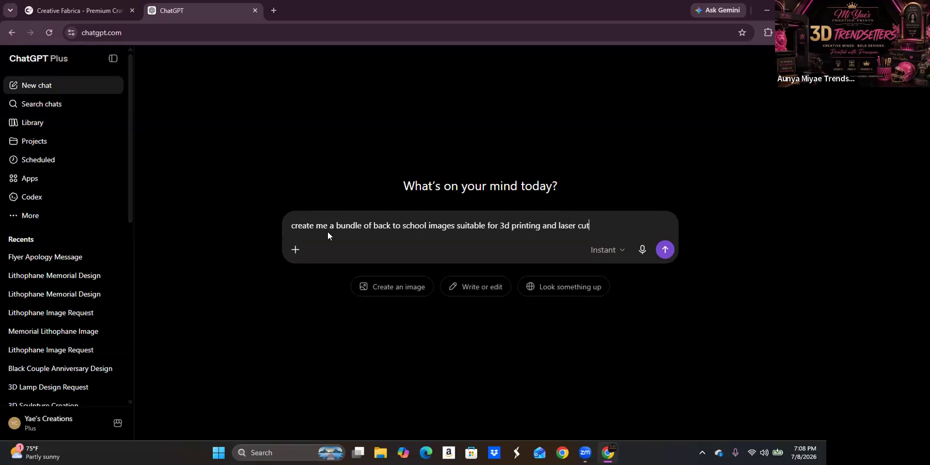
key(Return)
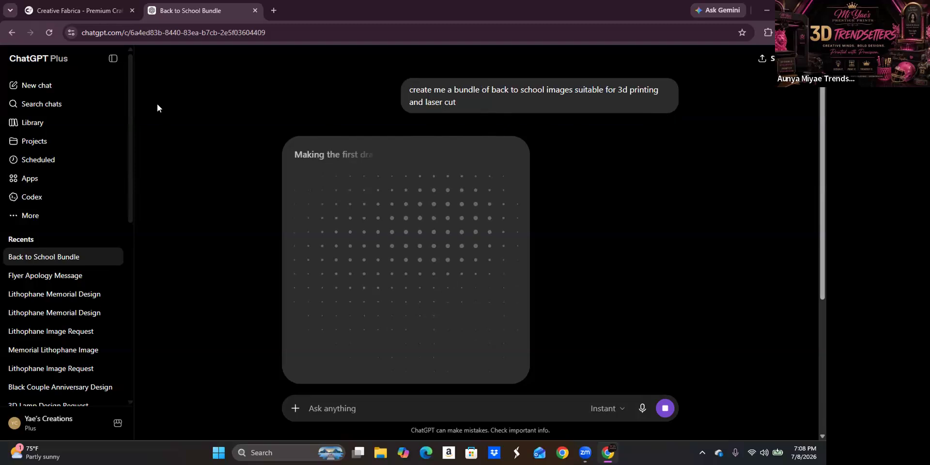
Step: Return to the Creative Fabrica results and examine more back-to-school designs for a suitable graphic
click(78, 11)
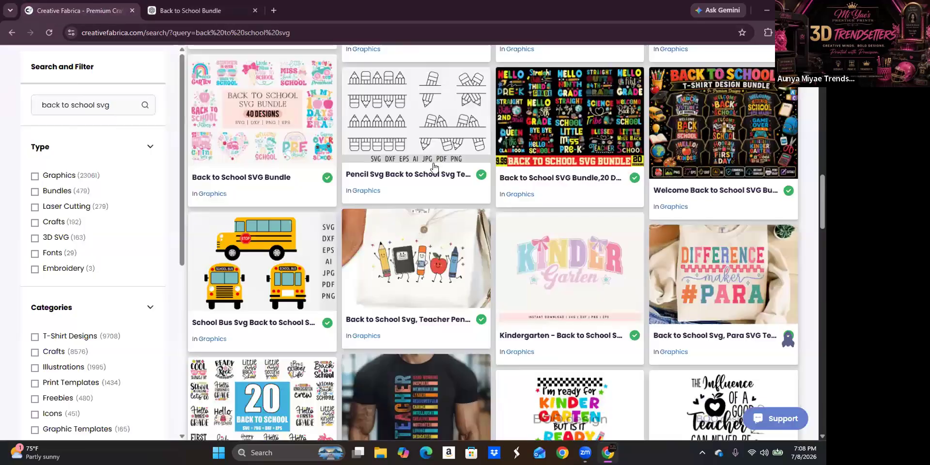
scroll(346, 240, up, 4)
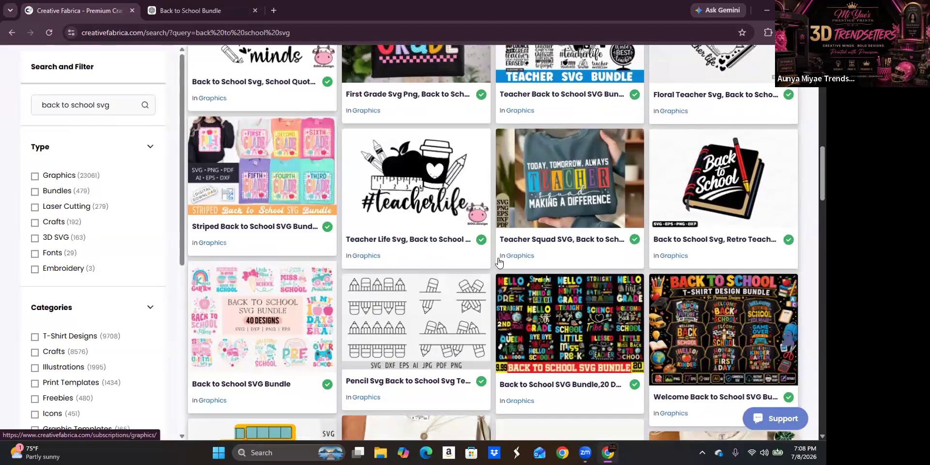
scroll(517, 250, down, 9)
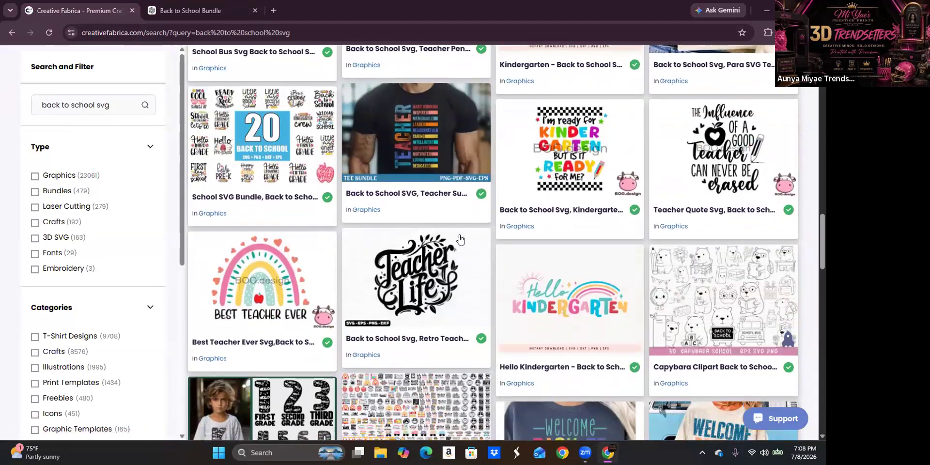
scroll(459, 234, down, 1)
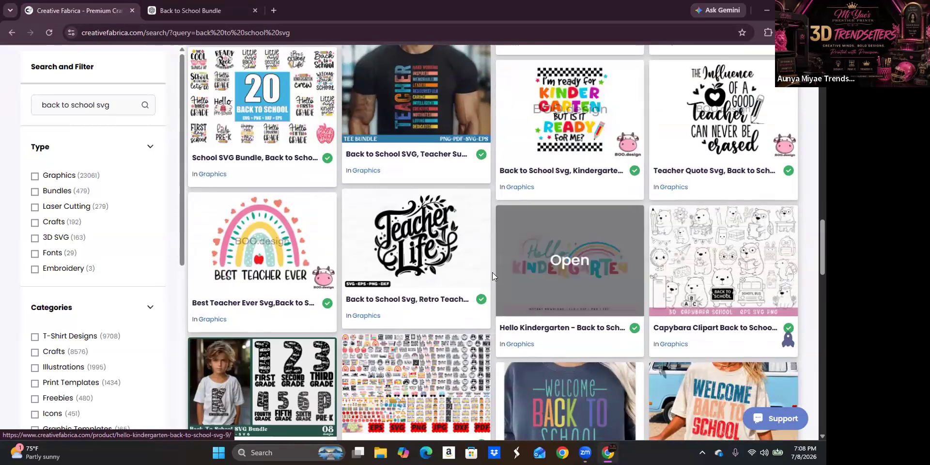
scroll(488, 264, down, 5)
scroll(488, 264, down, 13)
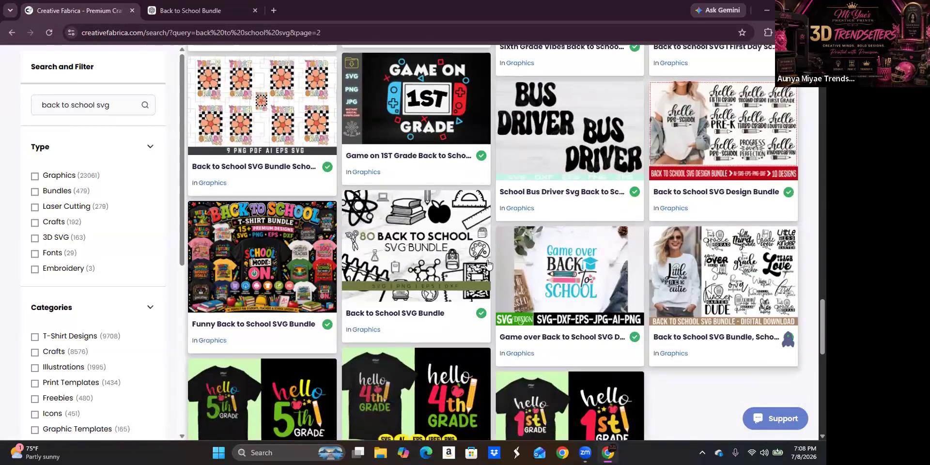
scroll(488, 257, down, 3)
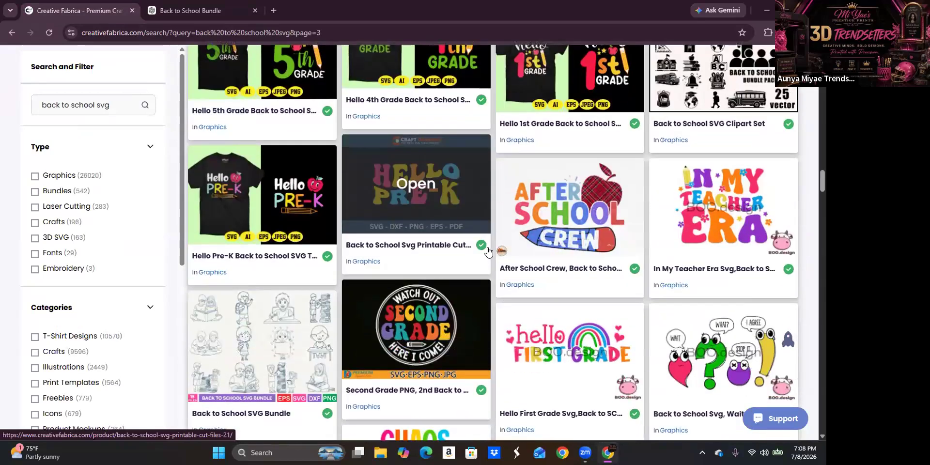
scroll(488, 252, down, 6)
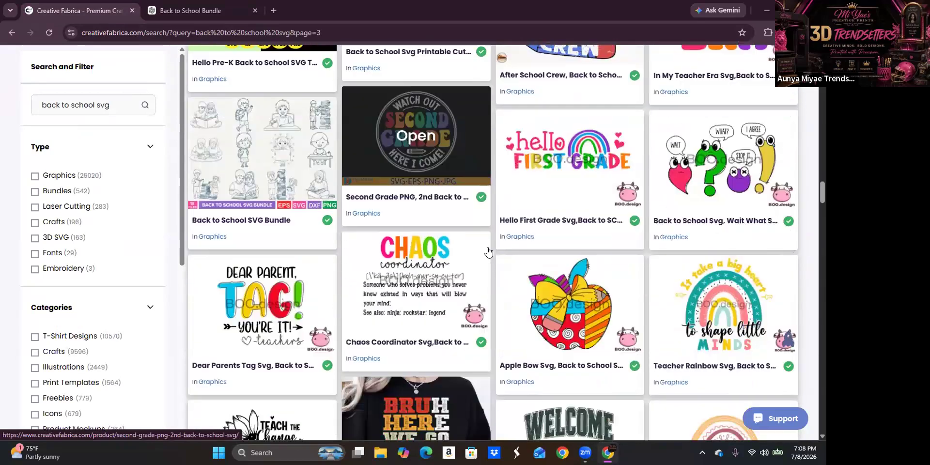
scroll(488, 252, down, 10)
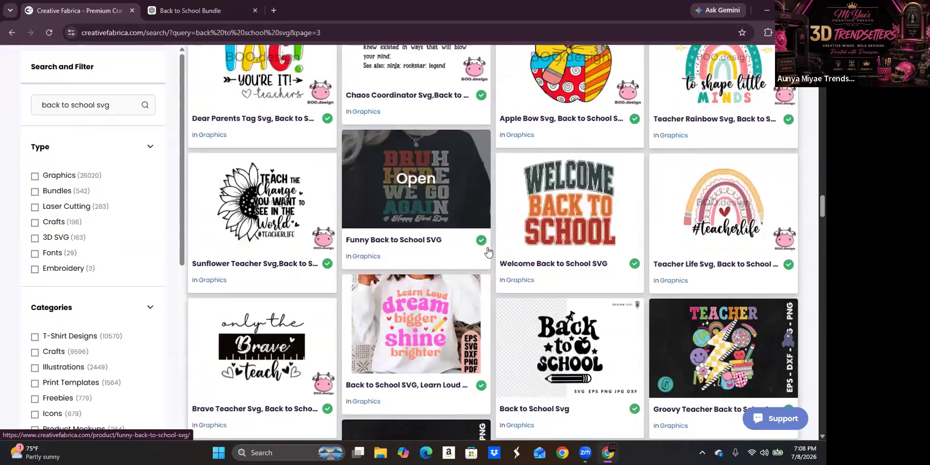
scroll(487, 252, up, 2)
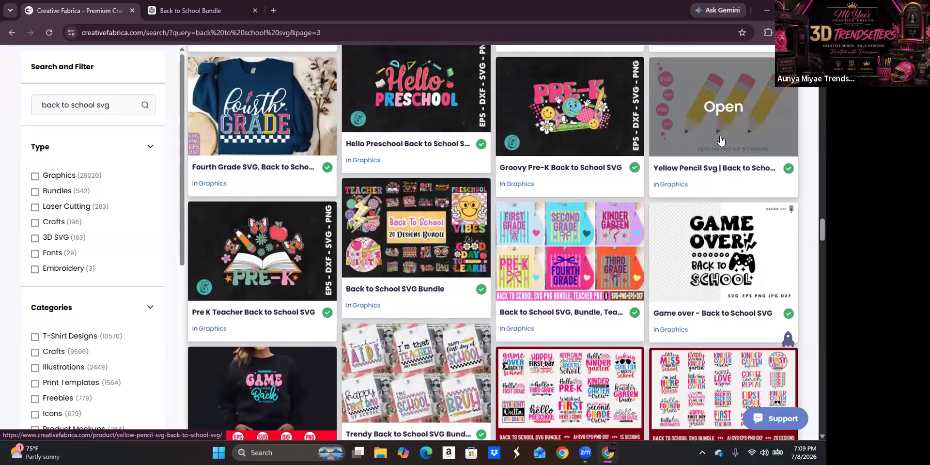
scroll(720, 140, down, 3)
scroll(720, 141, up, 3)
Step: Open the "Yellow Pencil Svg | Back to School Svg" listing and view its preview and download section
click(726, 99)
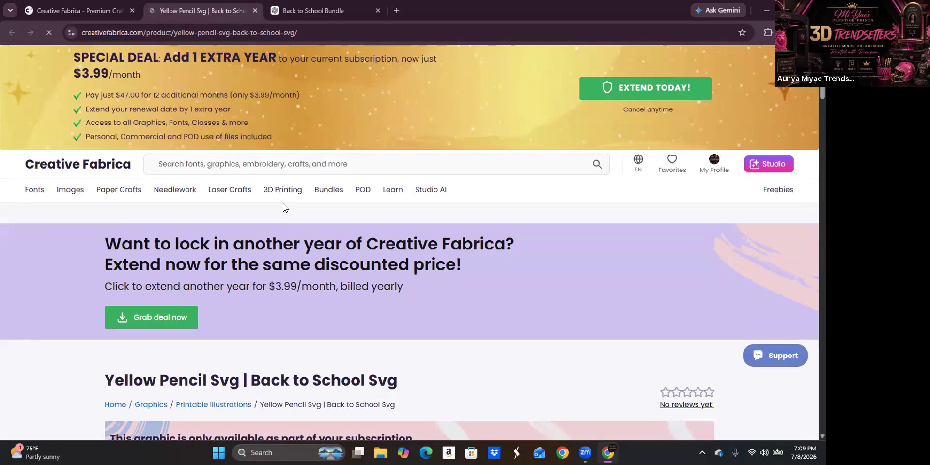
scroll(302, 268, down, 2)
scroll(302, 267, down, 5)
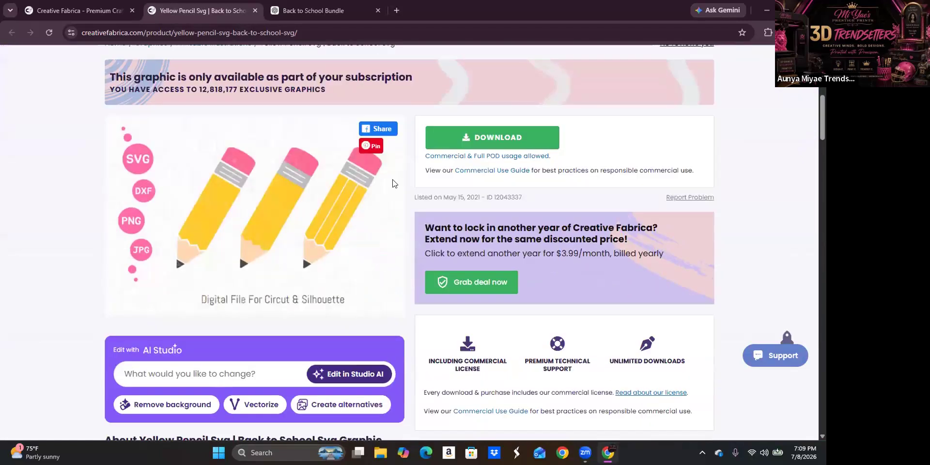
Step: Download the Yellow Pencil Svg zip, extract it to its suggested folder in Downloads, and close the File Explorer windows
click(507, 139)
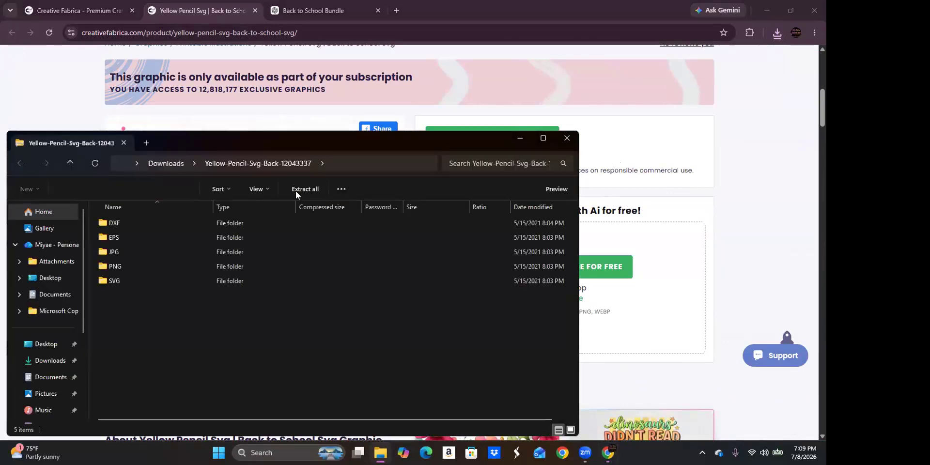
click(332, 189)
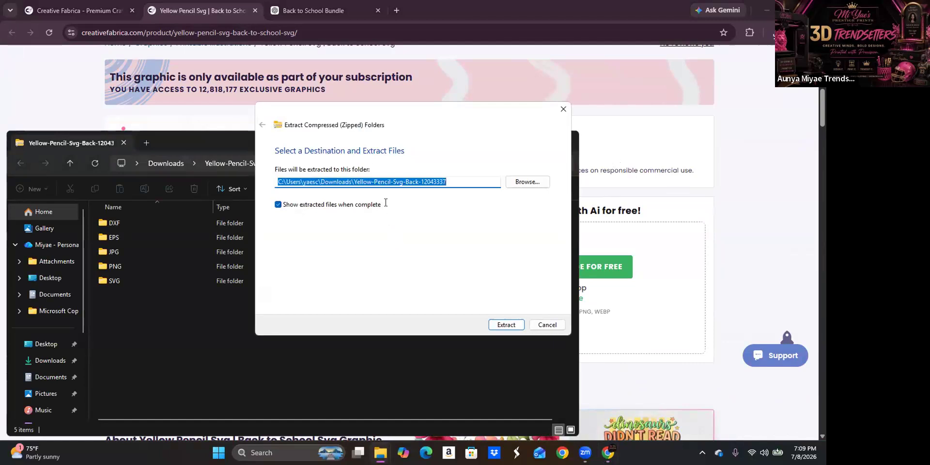
click(326, 10)
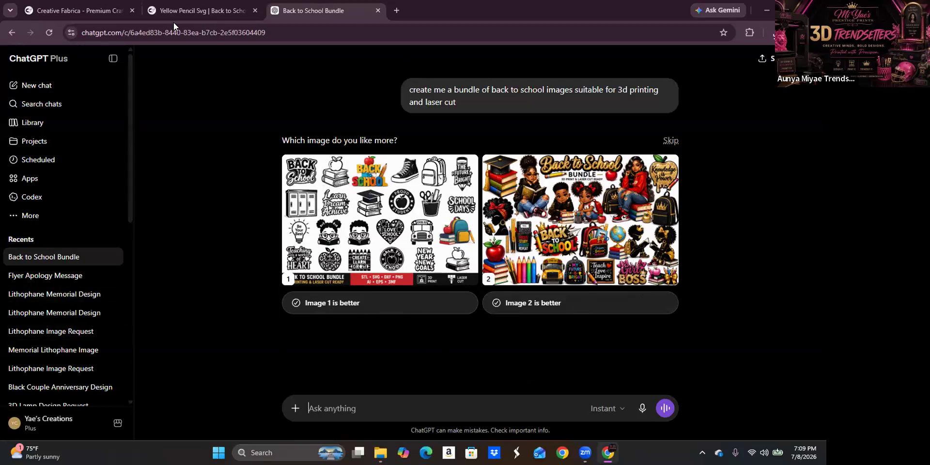
click(202, 10)
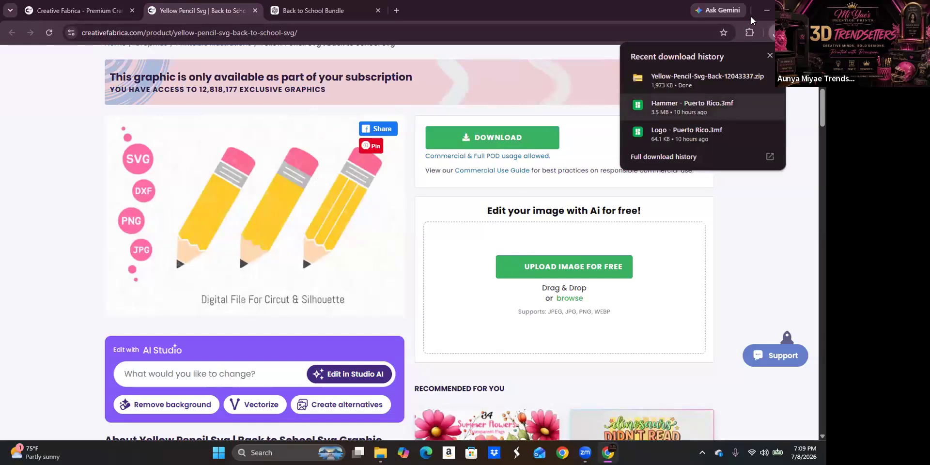
click(707, 78)
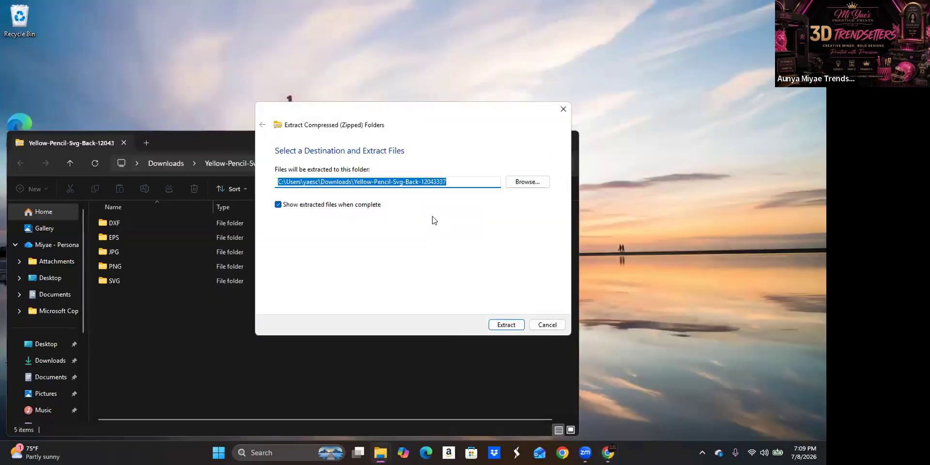
click(508, 324)
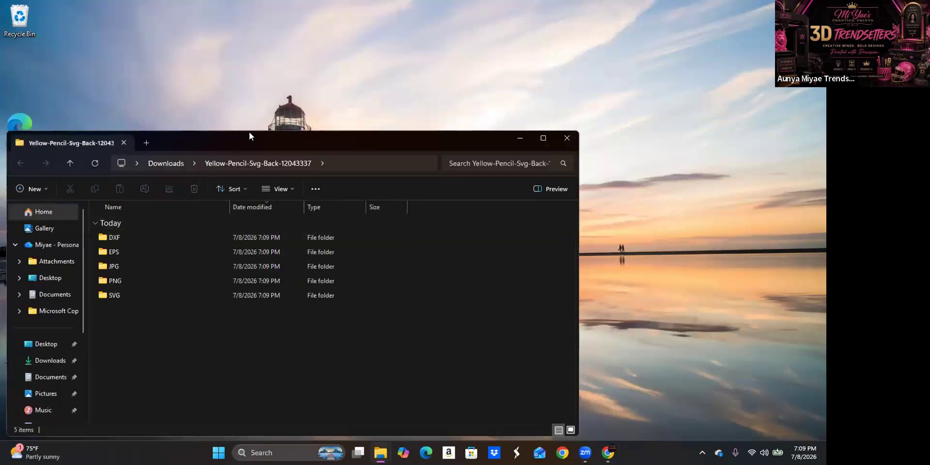
drag(249, 133, 373, 46)
click(690, 54)
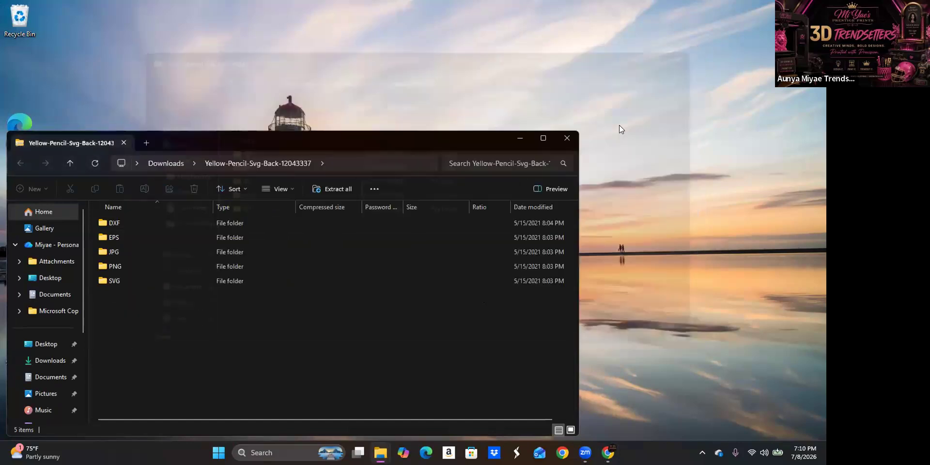
click(567, 138)
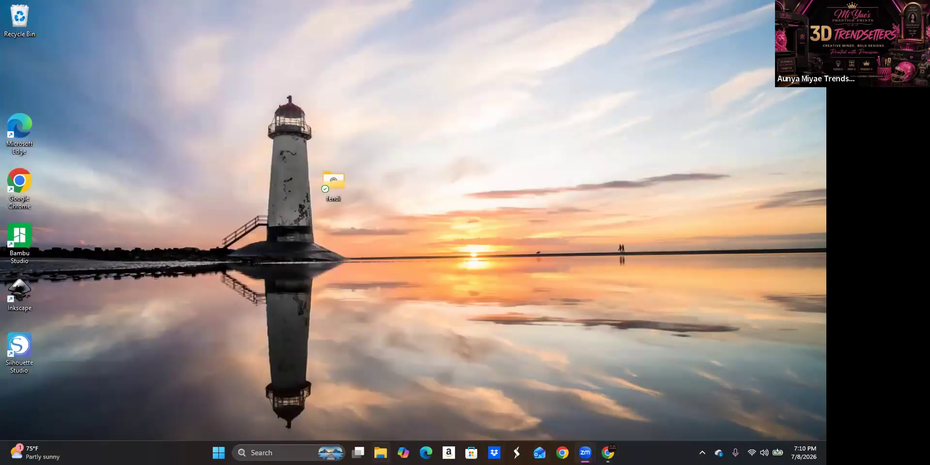
Step: Open the SVG subfolder of the extracted Yellow-Pencil-Svg-Back-12043337 folder in Downloads
double_click(333, 181)
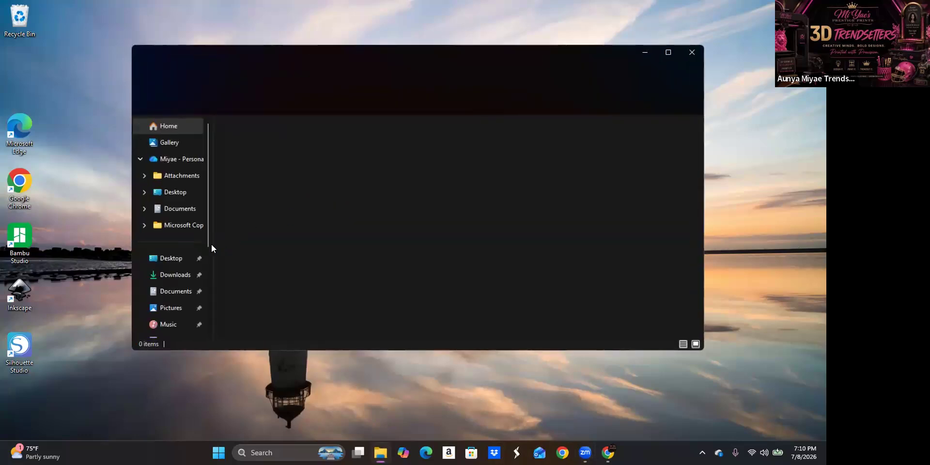
click(171, 274)
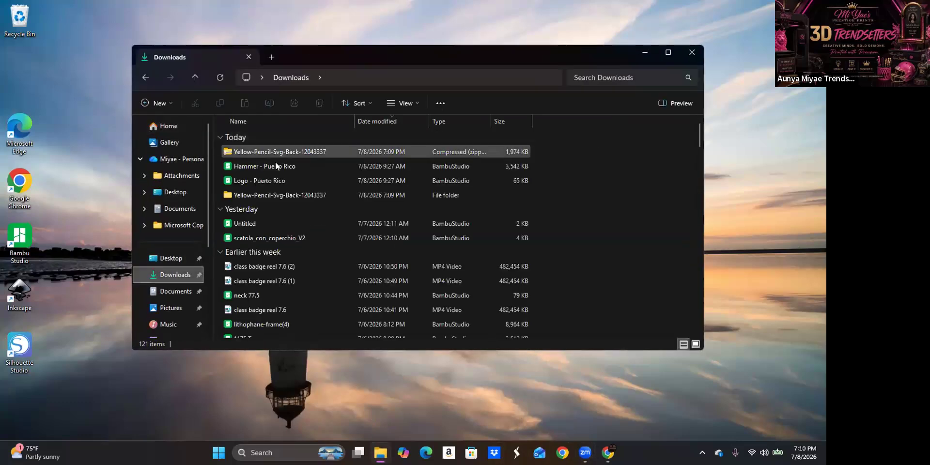
double_click(267, 195)
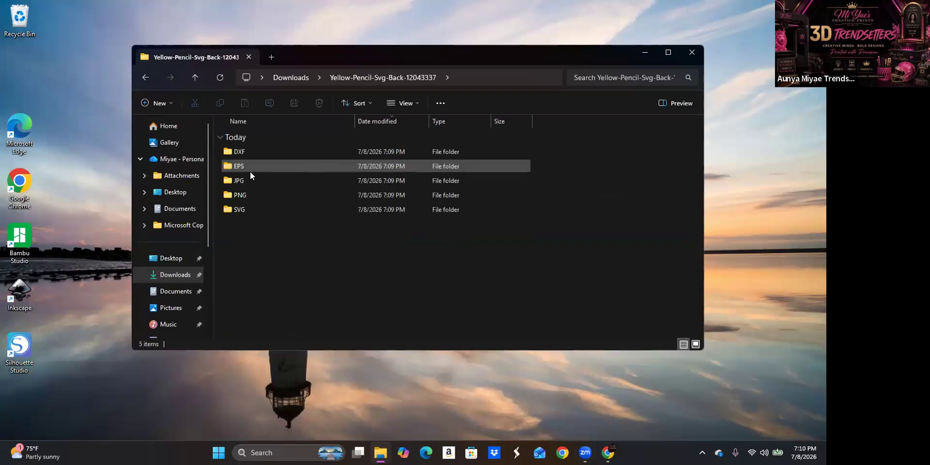
double_click(240, 203)
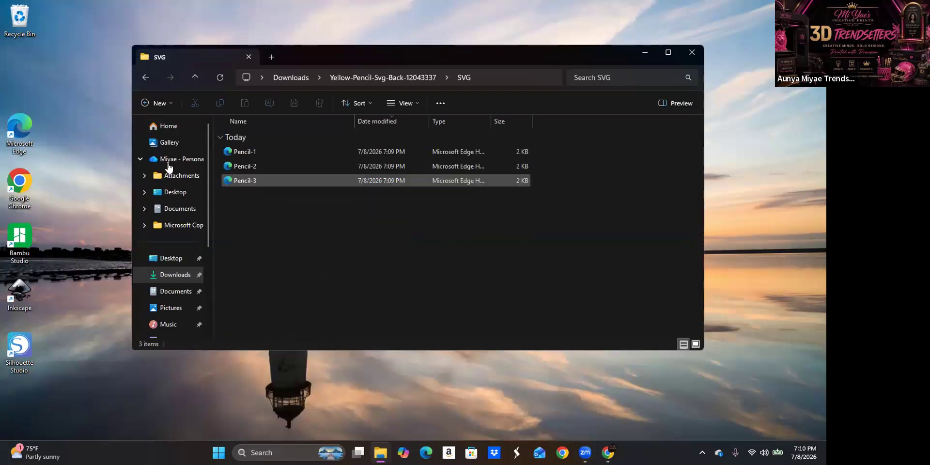
Step: Preview the Pencil-3 SVG file, place the Pencil-2 file on the desktop, and close the folder window
double_click(318, 165)
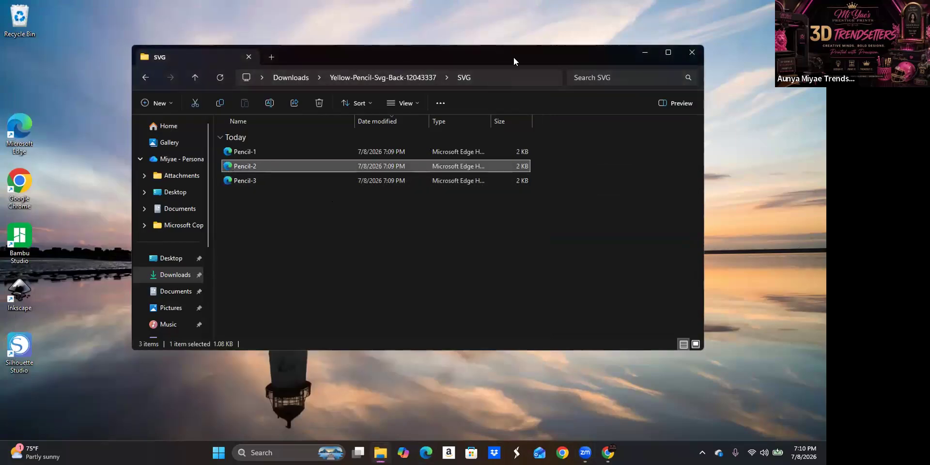
drag(508, 61, 423, 81)
double_click(224, 201)
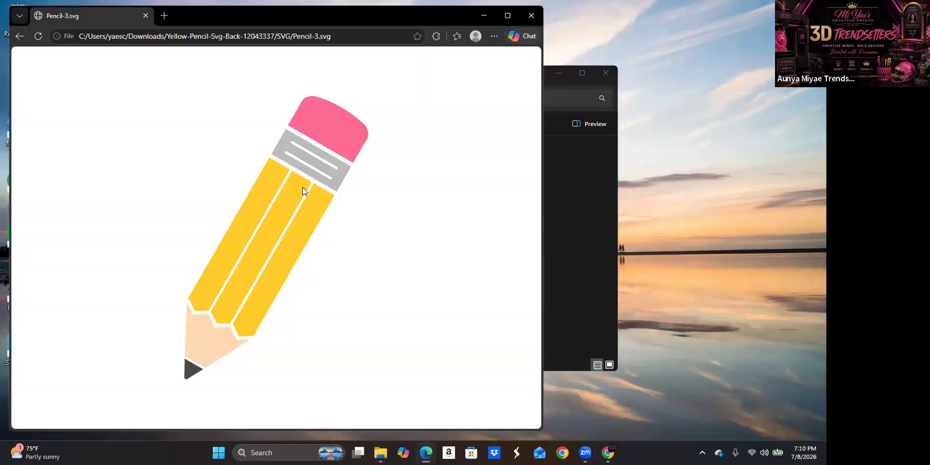
click(531, 15)
drag(520, 187, 682, 211)
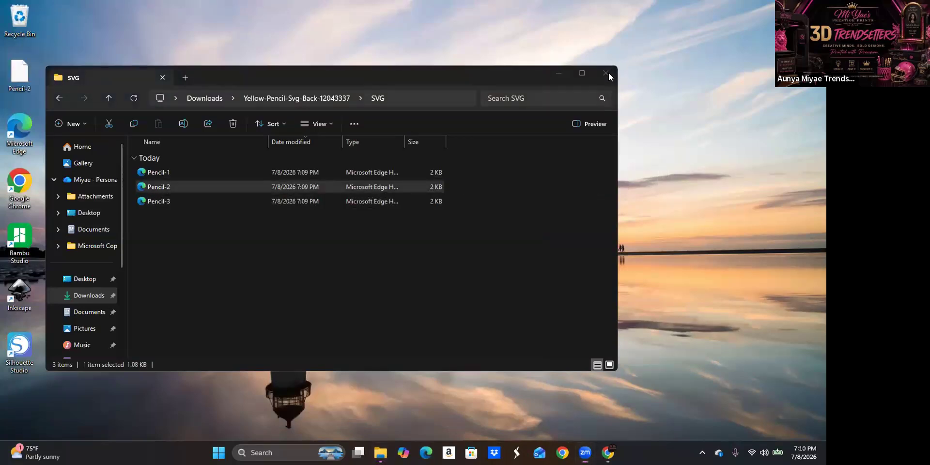
click(606, 73)
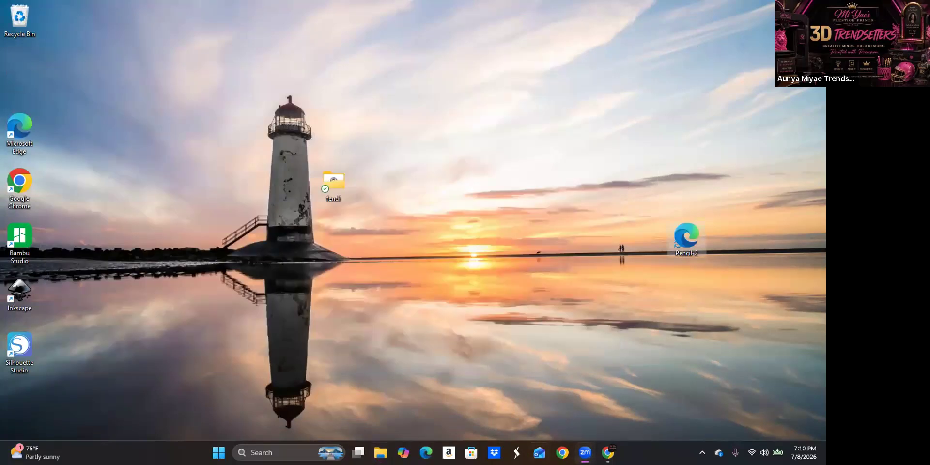
Step: Switch back to Chrome with the 3D TRENDSETTERS profile and open a new browser tab
click(561, 452)
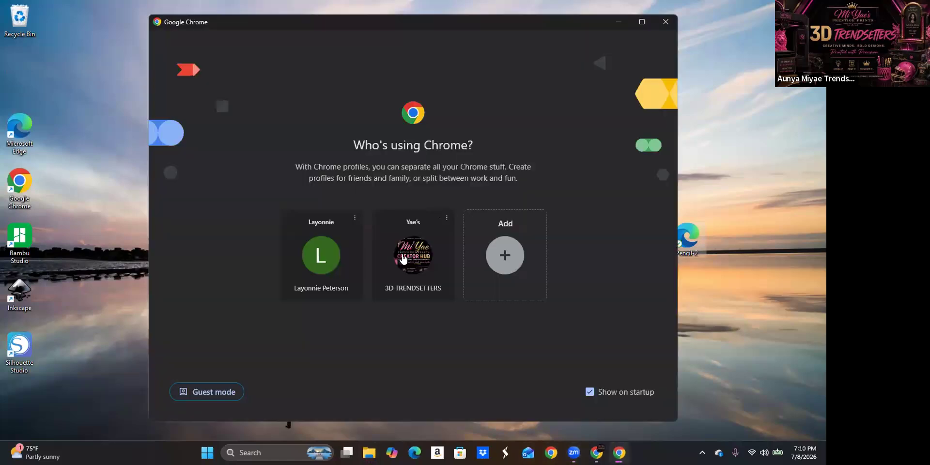
click(405, 259)
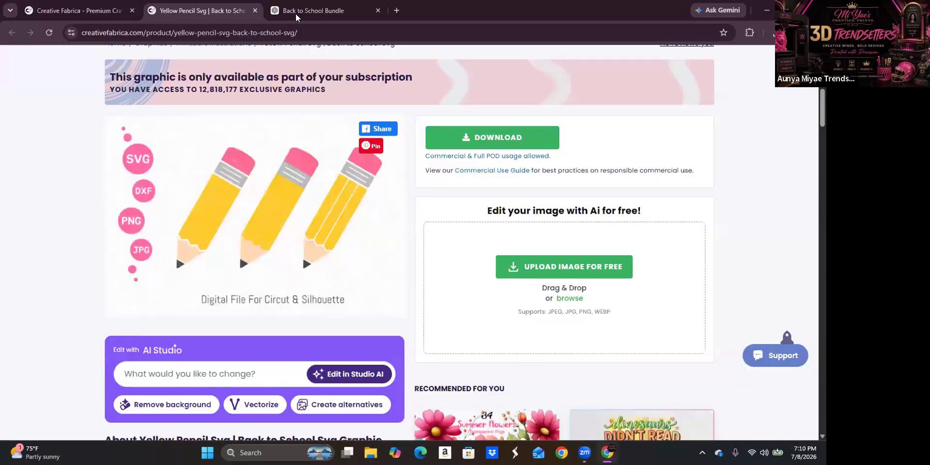
click(397, 11)
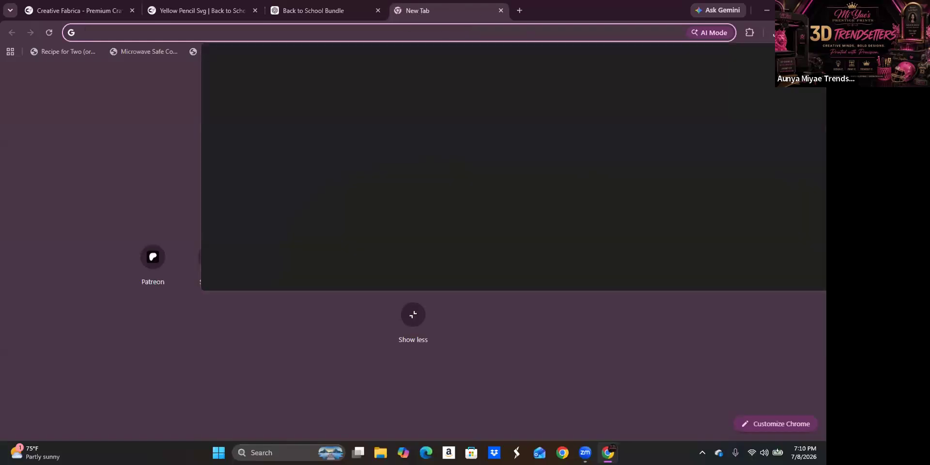
mouse_move(421, 10)
mouse_down()
mouse_move(583, 91)
mouse_move(826, 91)
mouse_up()
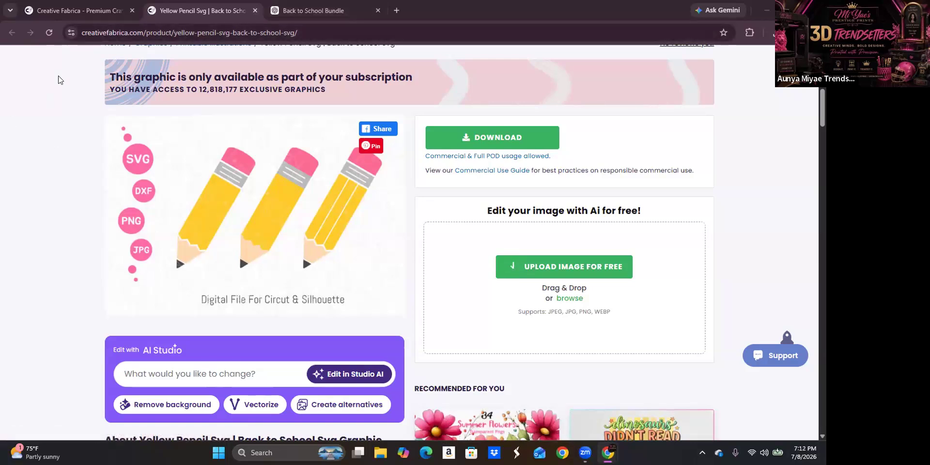
Step: Close the Yellow Pencil Svg listing tab and the ChatGPT Back to School Bundle tab
scroll(58, 76, up, 7)
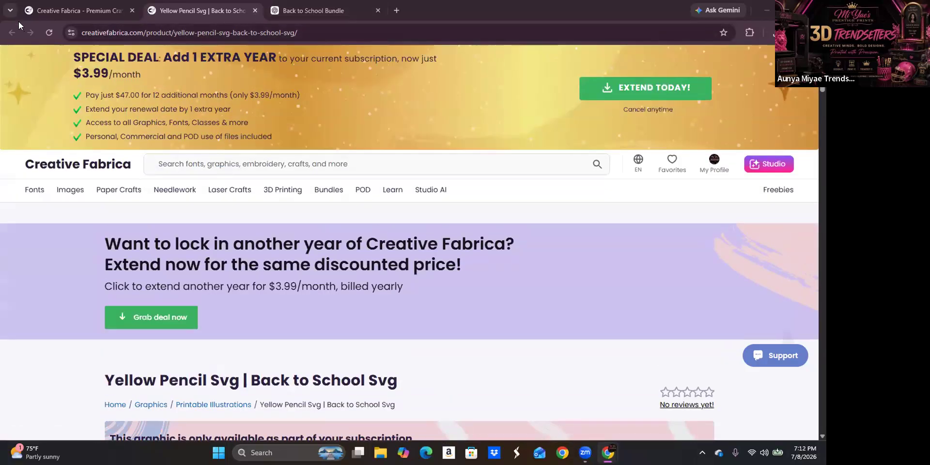
click(255, 11)
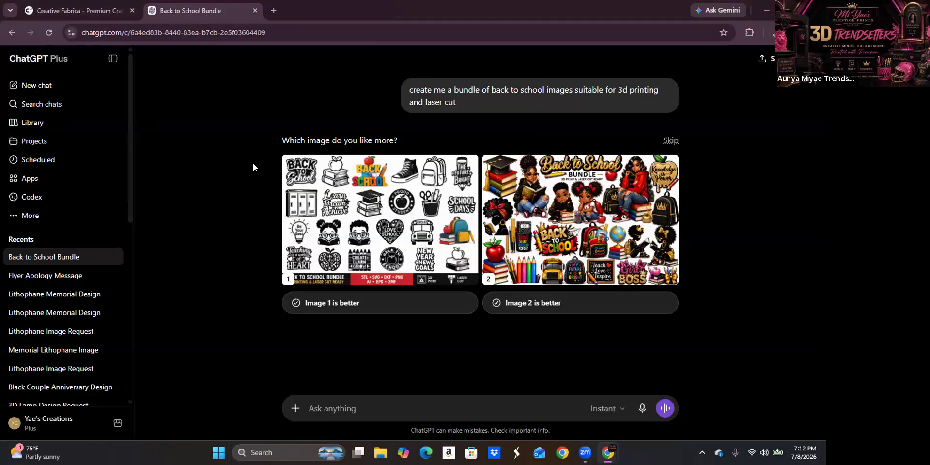
click(255, 10)
Step: Examine further "back to school svg" results on Creative Fabrica, from page 3 through page 5, for suitable designs
scroll(450, 199, down, 5)
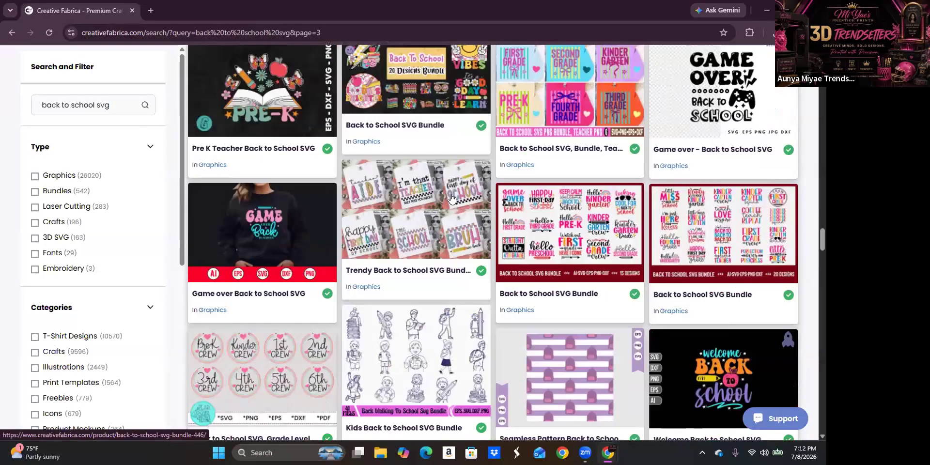
scroll(452, 196, down, 11)
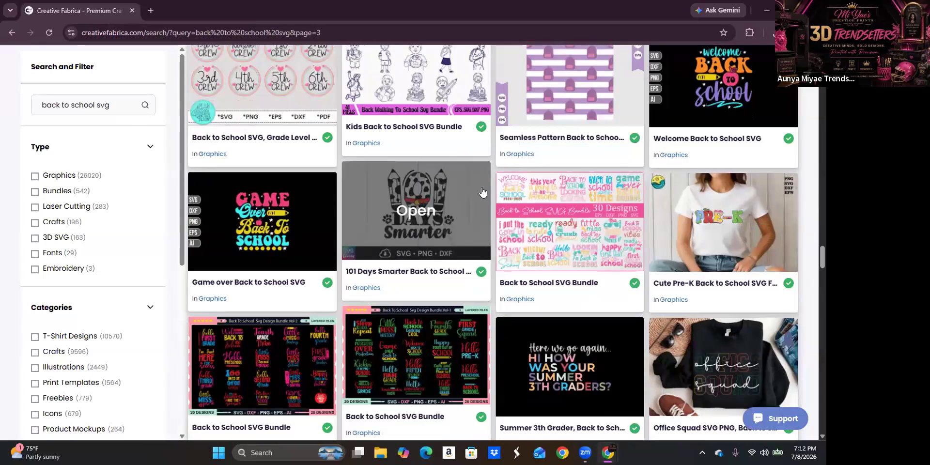
scroll(482, 193, down, 10)
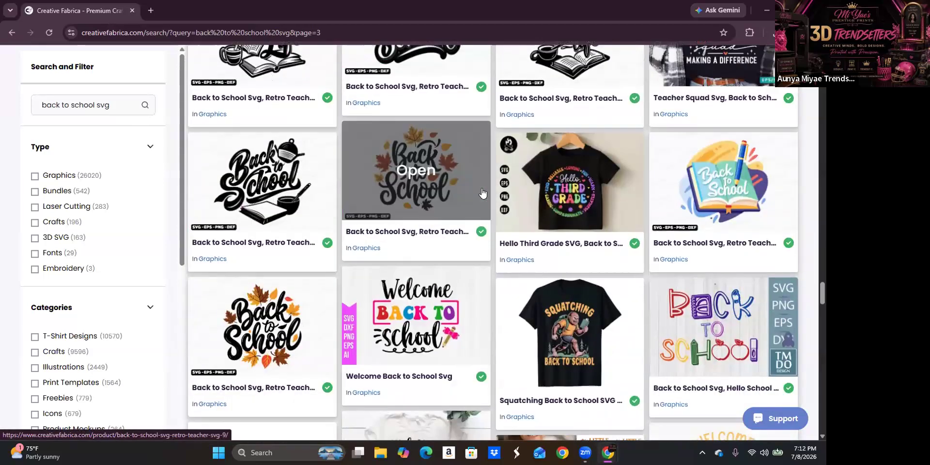
scroll(483, 192, down, 8)
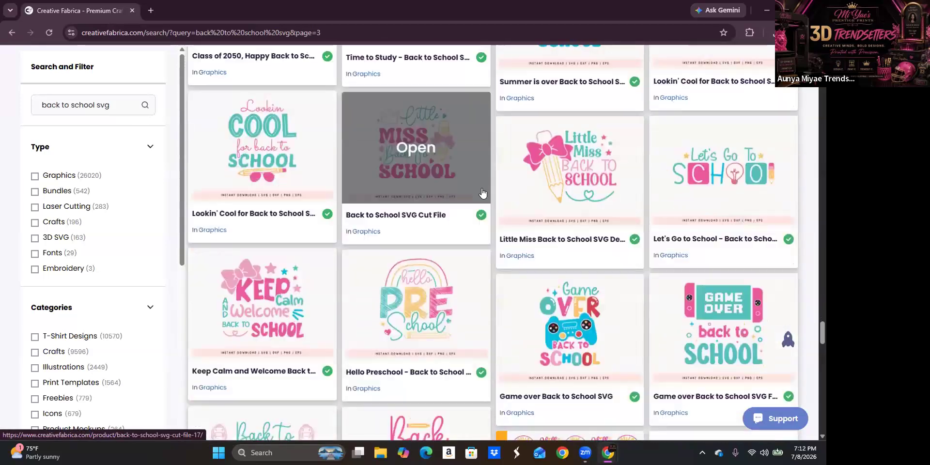
scroll(483, 190, down, 10)
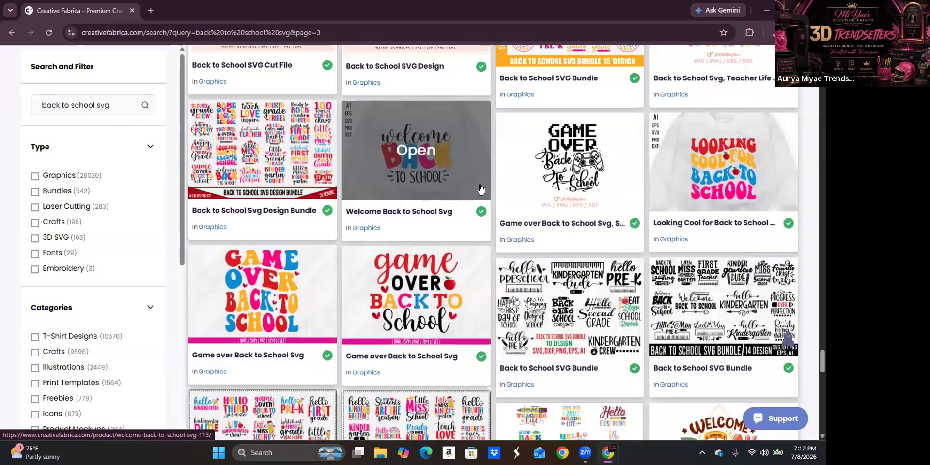
scroll(479, 187, down, 6)
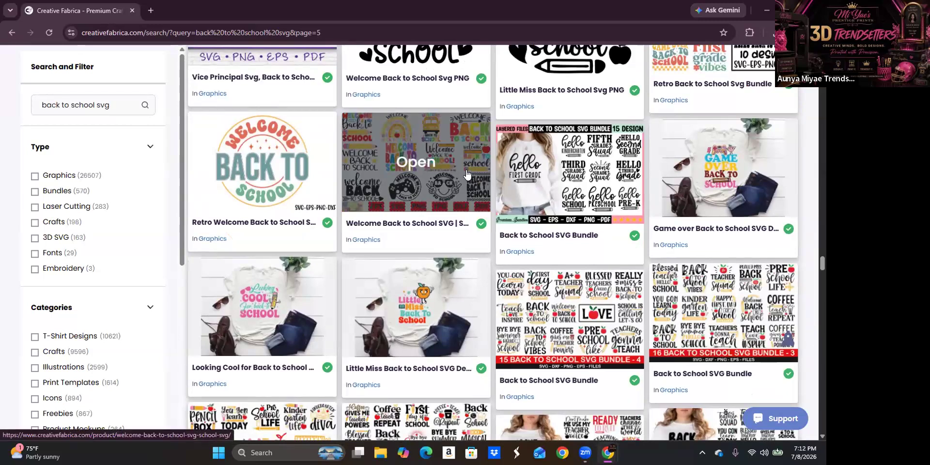
scroll(466, 174, down, 6)
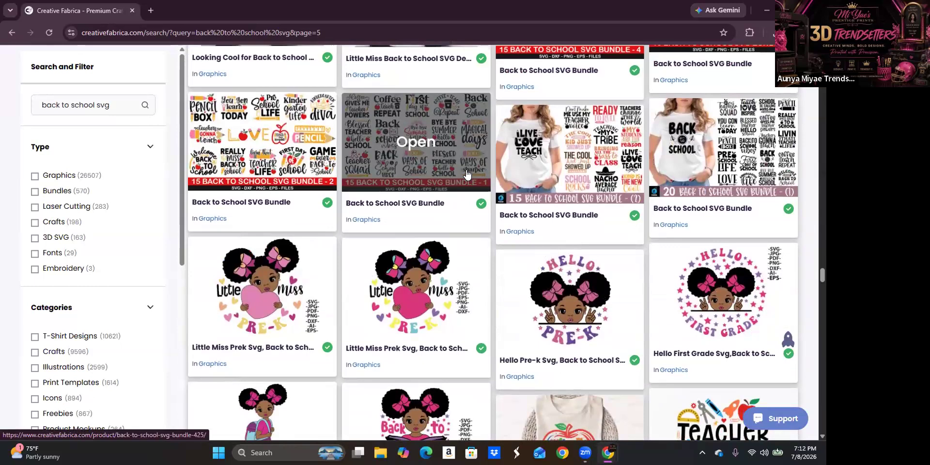
scroll(467, 173, down, 7)
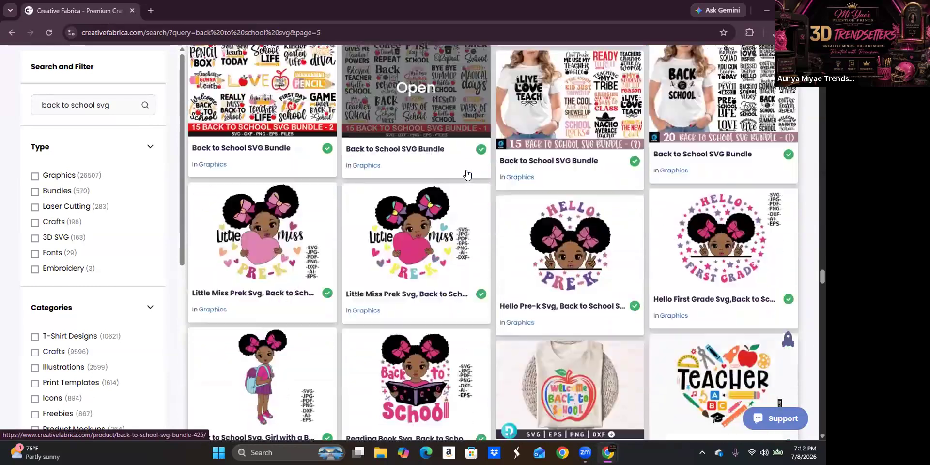
scroll(466, 173, down, 10)
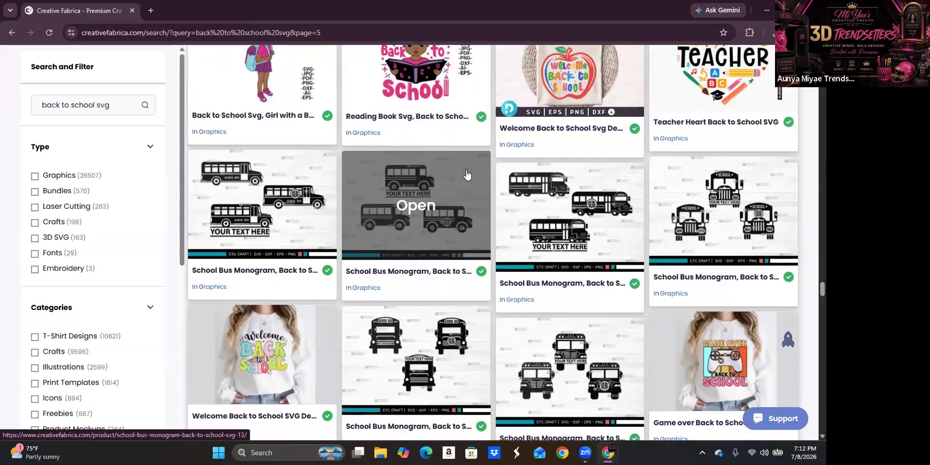
scroll(467, 174, down, 10)
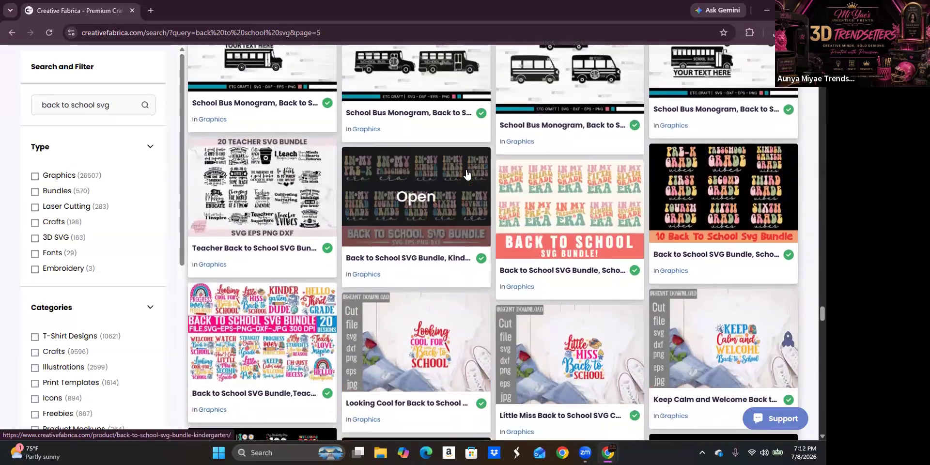
scroll(466, 173, down, 10)
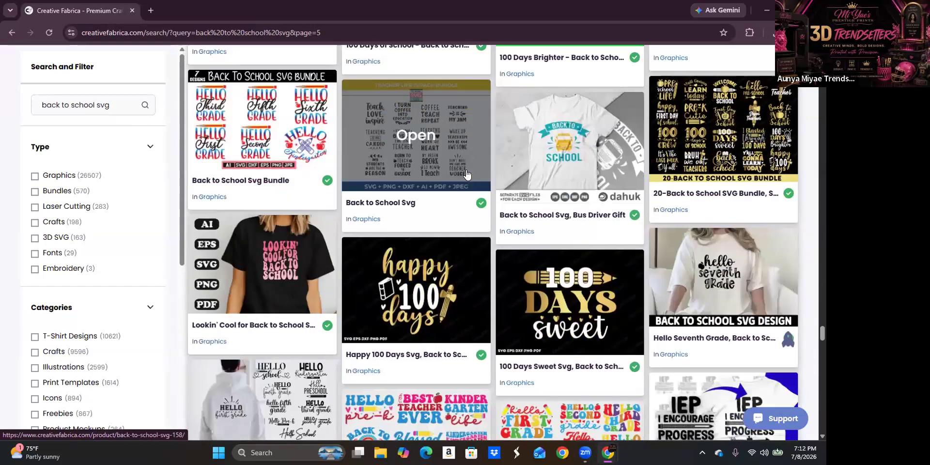
scroll(467, 173, down, 4)
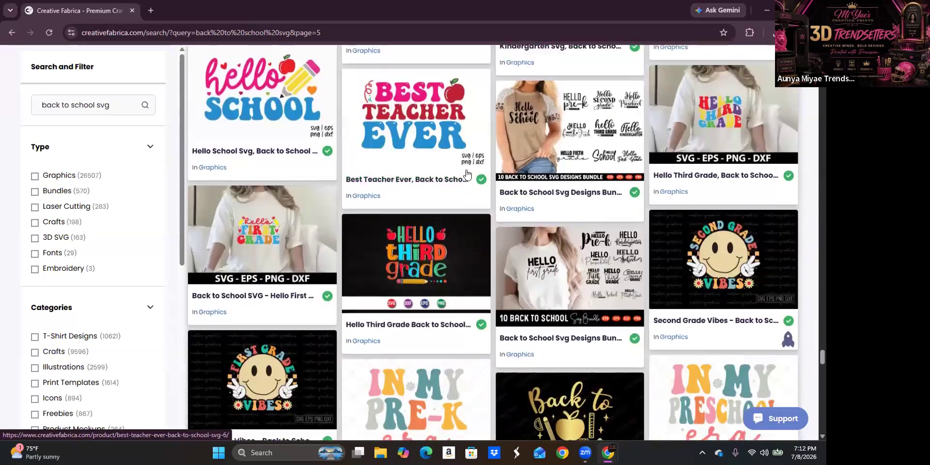
scroll(466, 173, down, 9)
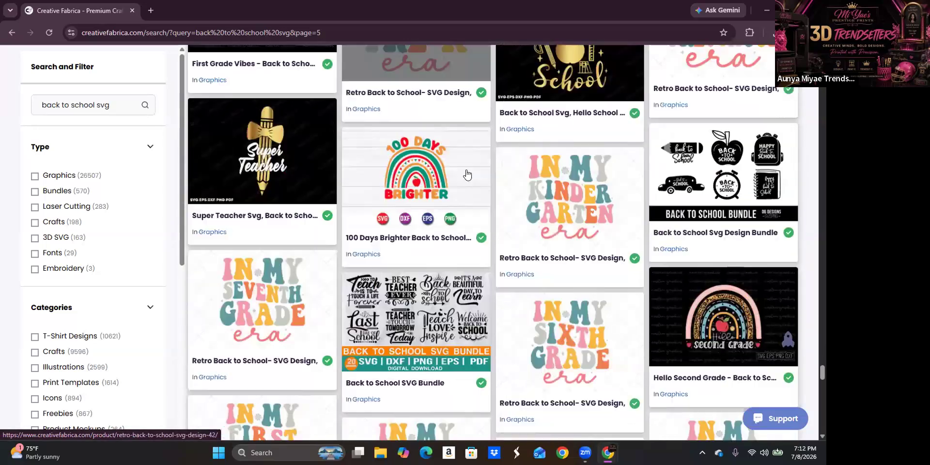
Step: Examine the "back to school svg" results on through page 7, including a brief look at the Back to School SVG Bundle cut-file listing
scroll(467, 174, down, 15)
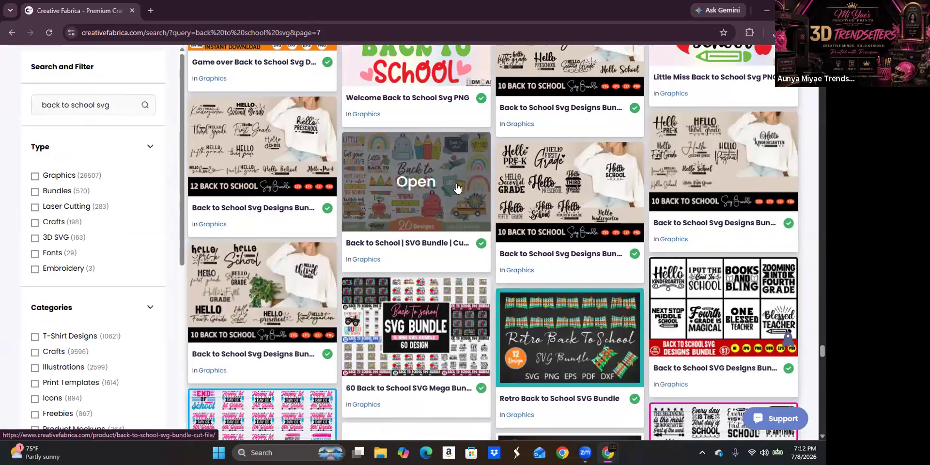
click(457, 188)
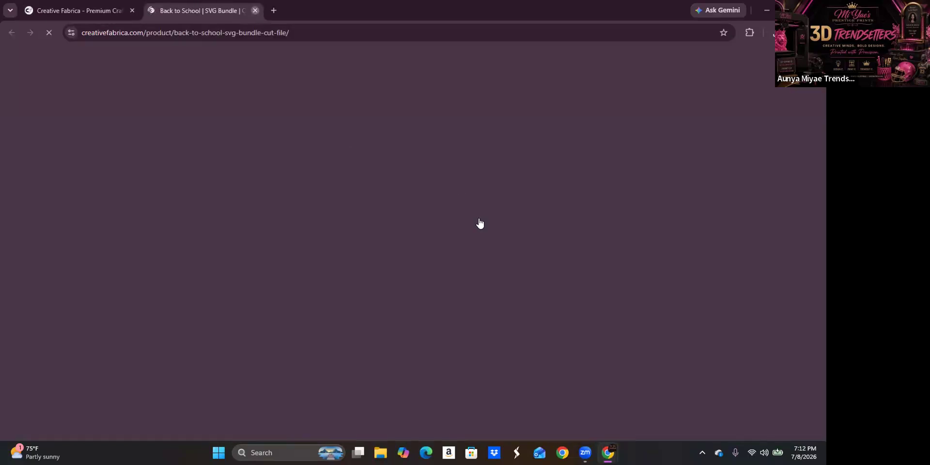
key(ctrl+w)
scroll(517, 244, down, 5)
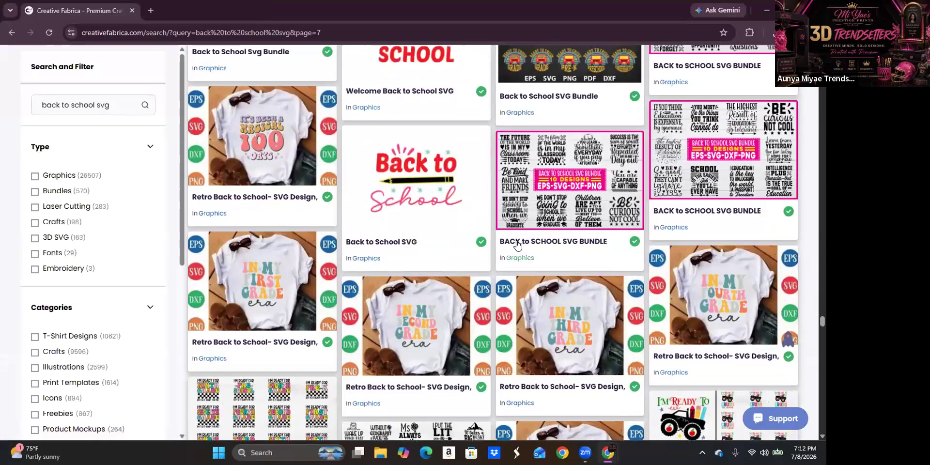
scroll(517, 245, up, 2)
scroll(505, 246, down, 7)
scroll(505, 246, down, 7)
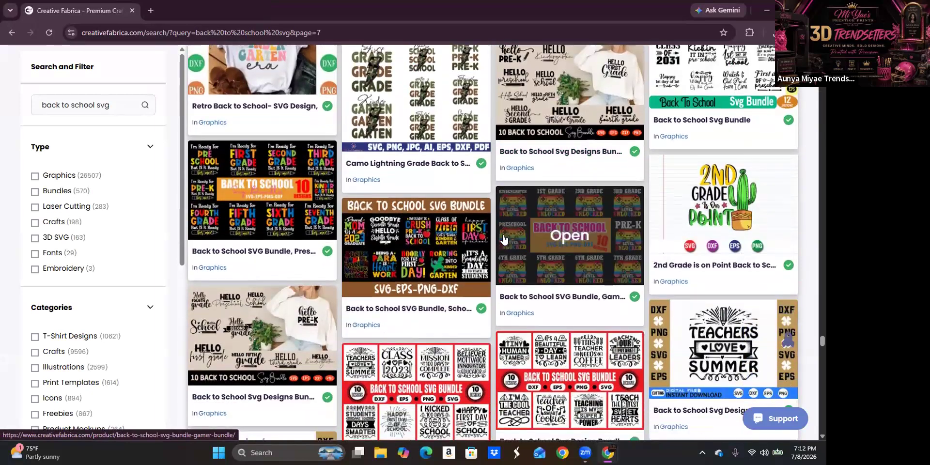
scroll(505, 239, down, 7)
drag(822, 352, 819, 49)
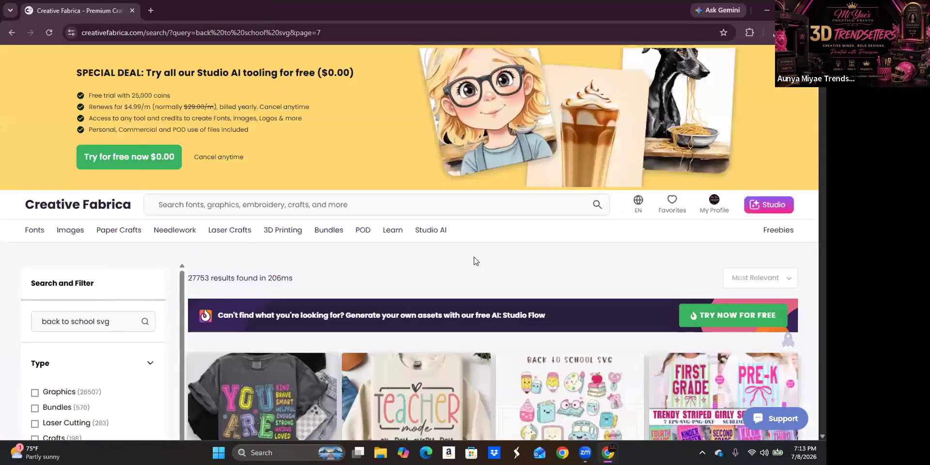
Step: Look through the "back to school svg" results again from the beginning for pencil, school bus, apple and similar designs
scroll(475, 261, down, 12)
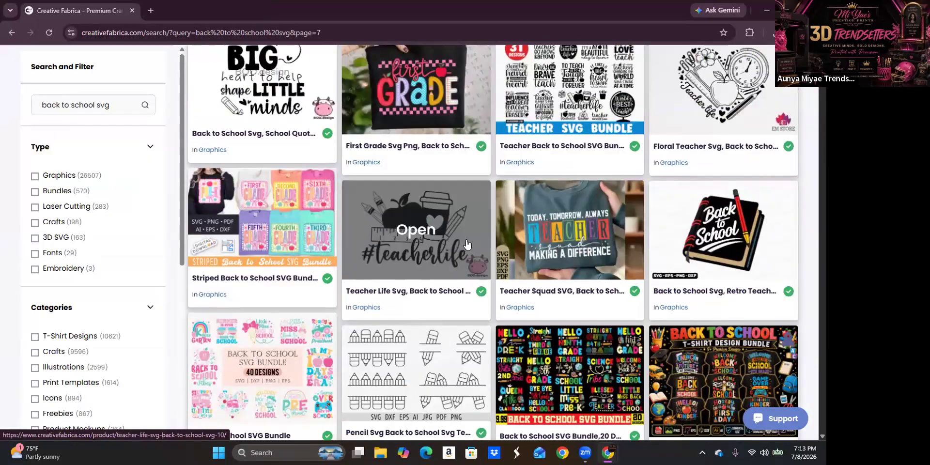
scroll(467, 243, down, 4)
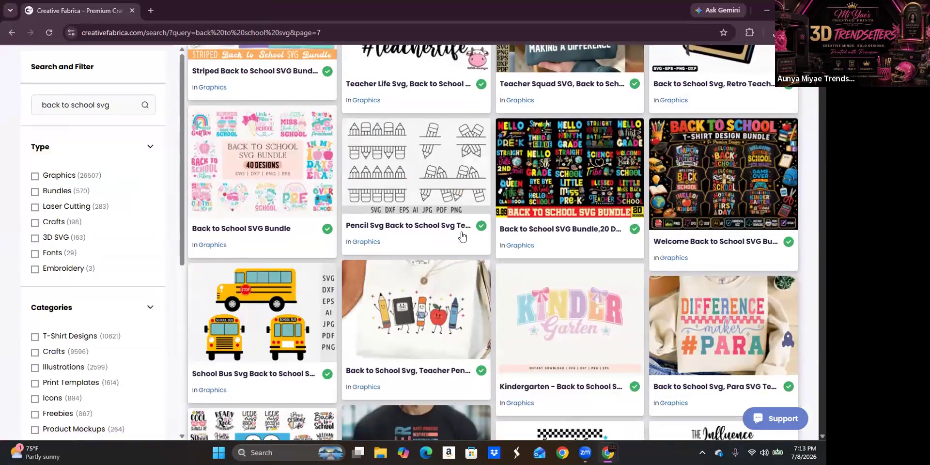
scroll(463, 236, down, 4)
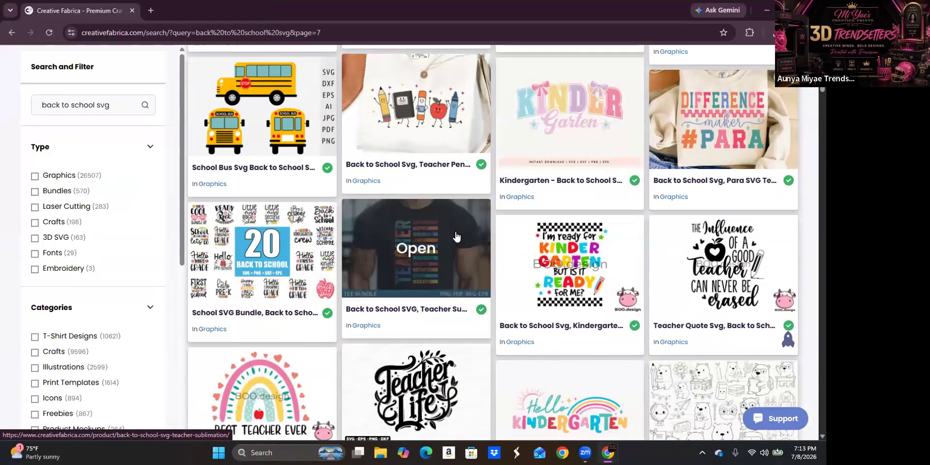
scroll(311, 193, down, 5)
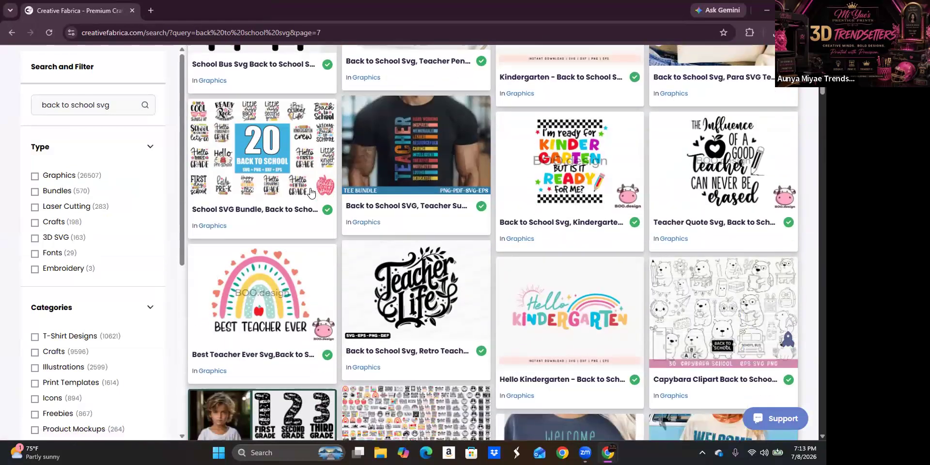
scroll(310, 193, down, 3)
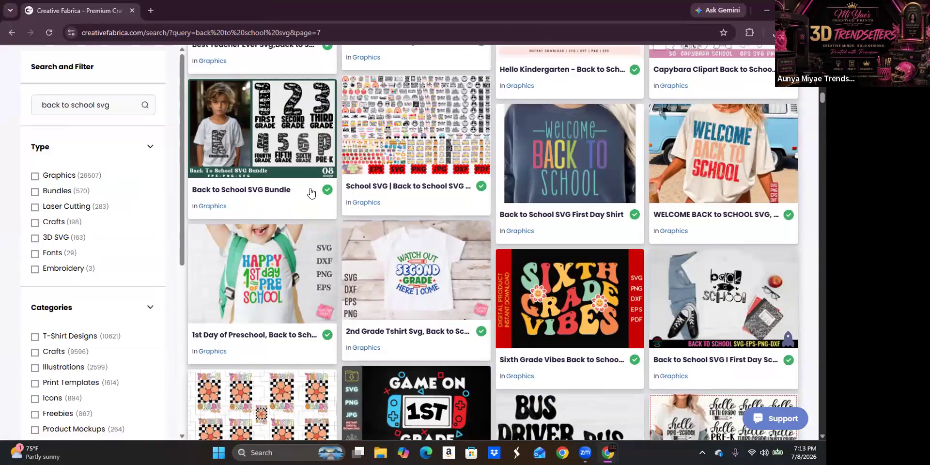
scroll(311, 192, down, 5)
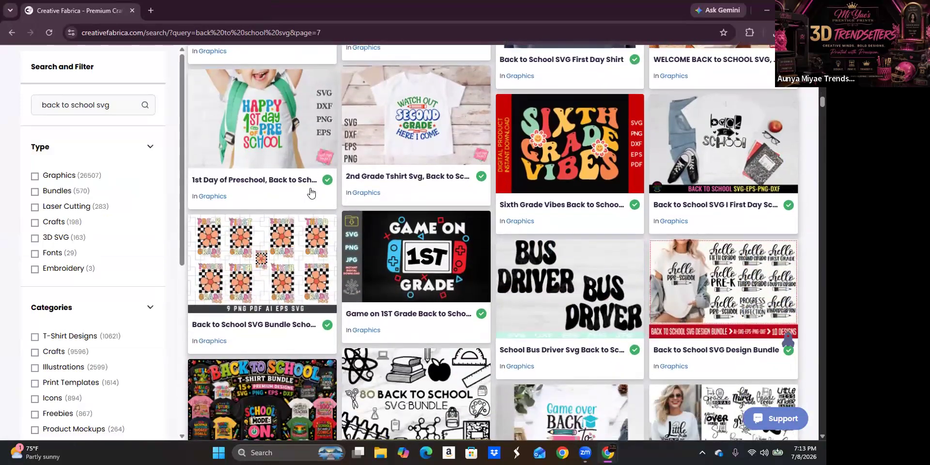
scroll(311, 192, down, 6)
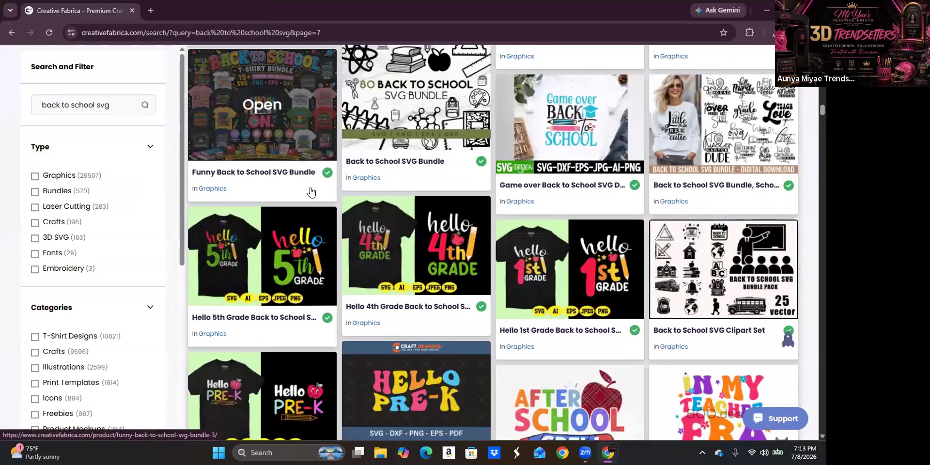
scroll(310, 193, down, 3)
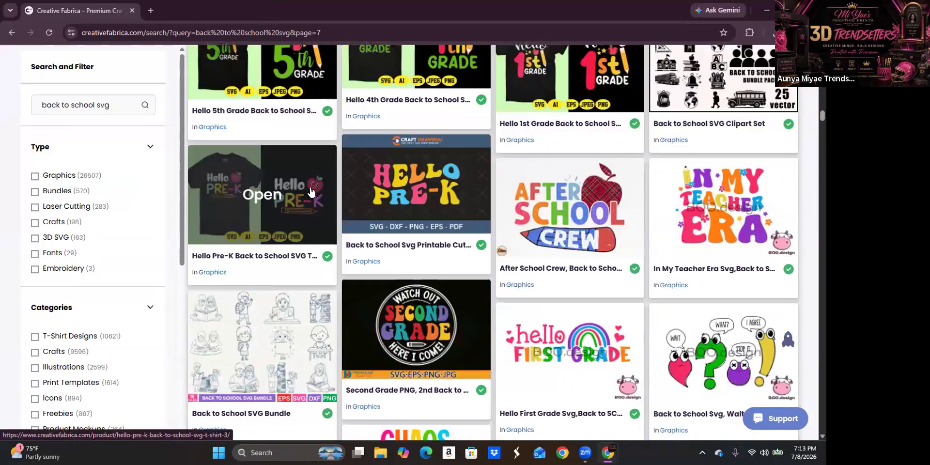
scroll(311, 193, down, 1)
scroll(311, 193, down, 4)
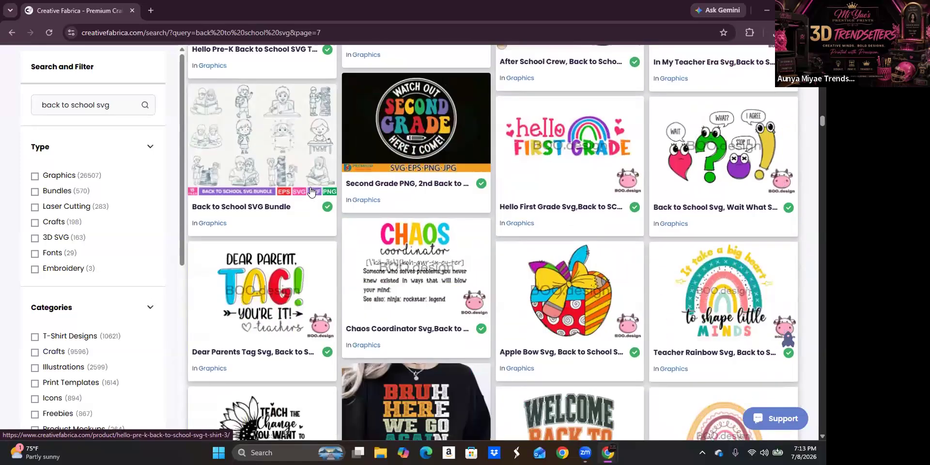
scroll(636, 203, down, 1)
scroll(636, 203, down, 8)
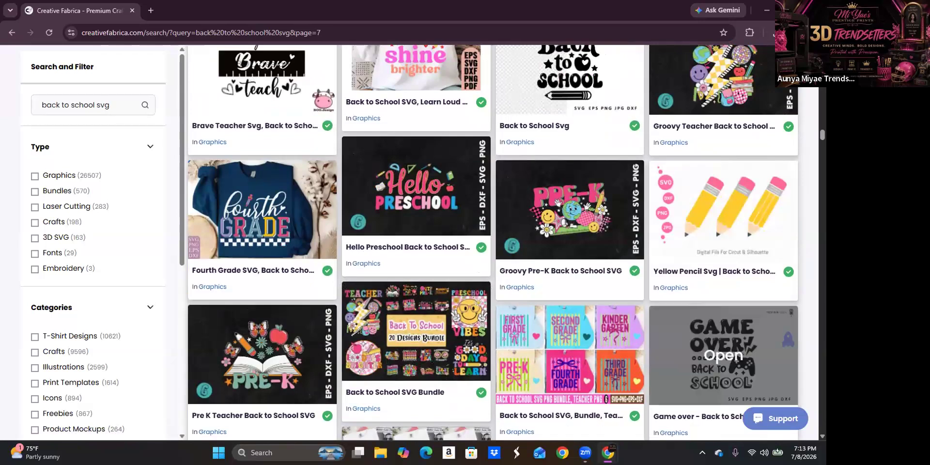
Step: Search Creative Fabrica for "back to school apple"
drag(822, 133, 822, 53)
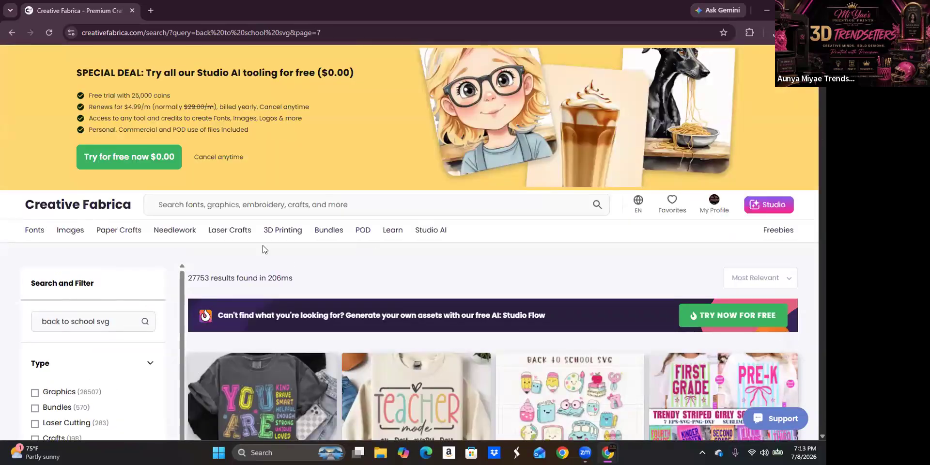
click(239, 203)
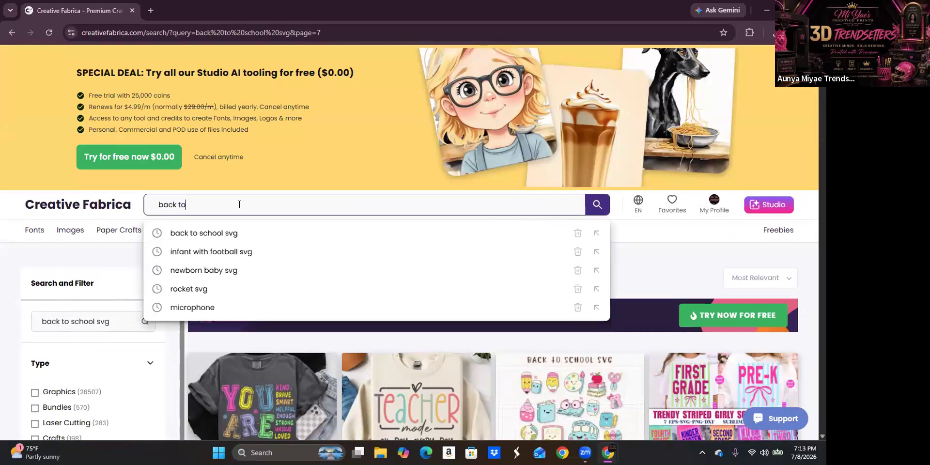
text(back to school appl)
key(Return)
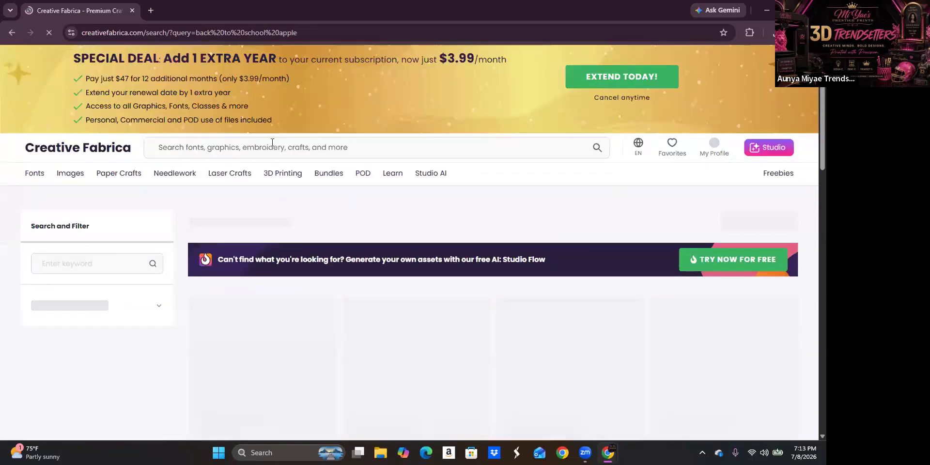
Step: Search Creative Fabrica for "school apple svg"
click(272, 143)
text(ap)
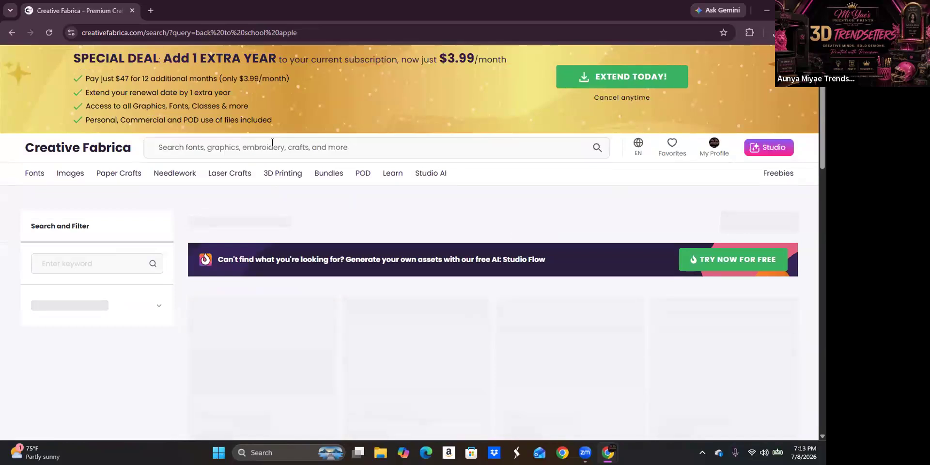
click(376, 148)
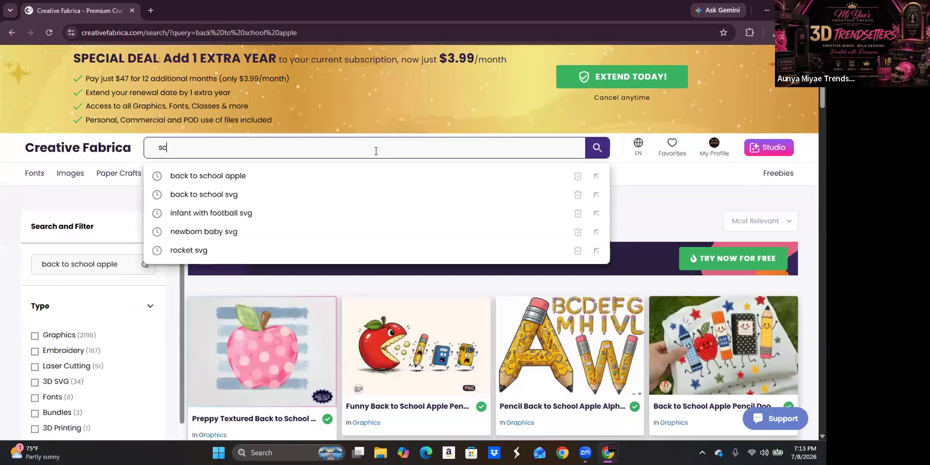
text(school apple )
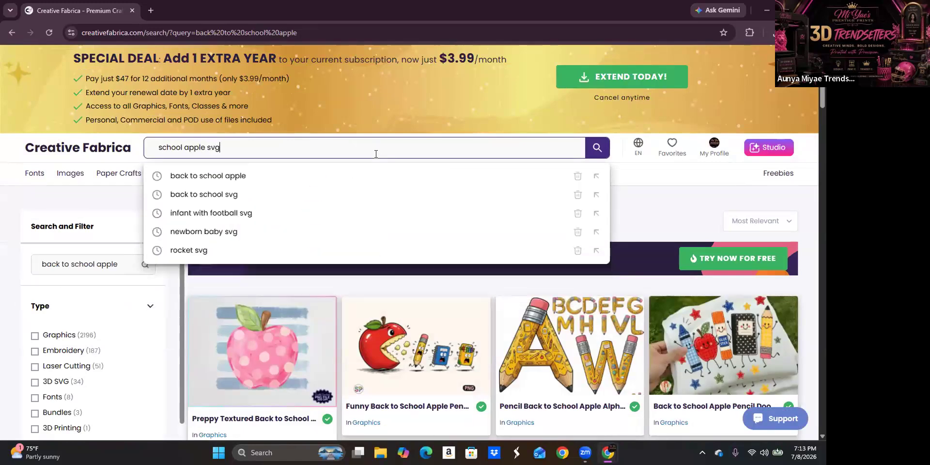
text(svg)
key(Return)
Step: Examine the "school apple svg" results from the first page through page 3 for a suitable apple design
scroll(443, 169, down, 5)
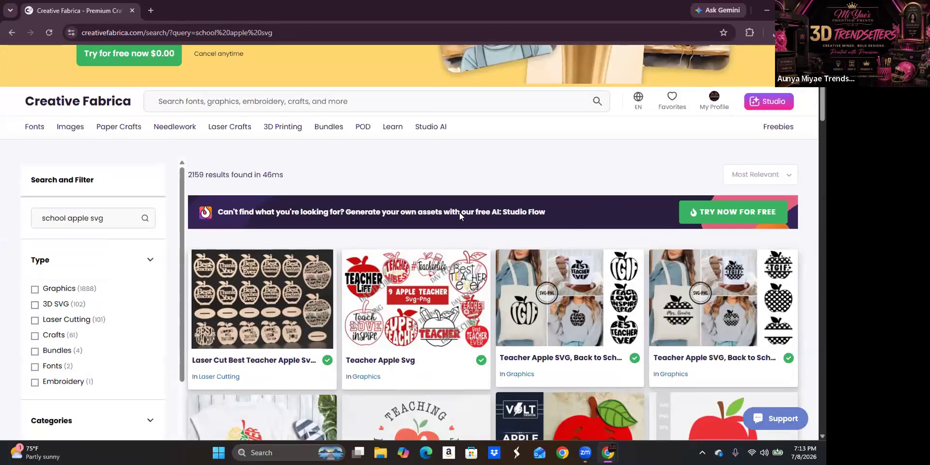
scroll(571, 291, down, 5)
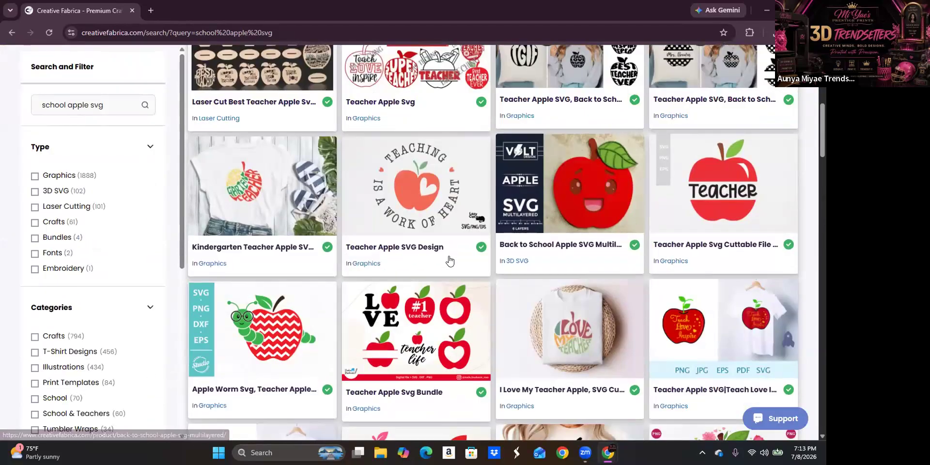
scroll(451, 259, down, 3)
scroll(485, 259, down, 3)
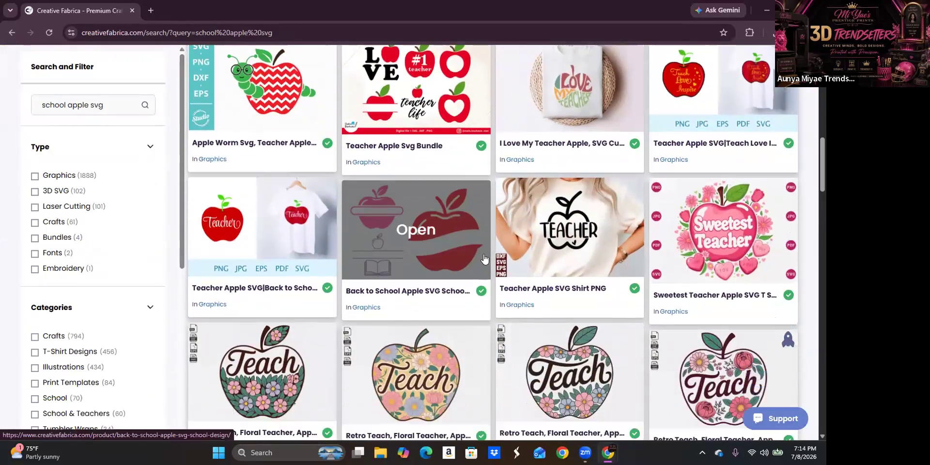
scroll(483, 260, down, 6)
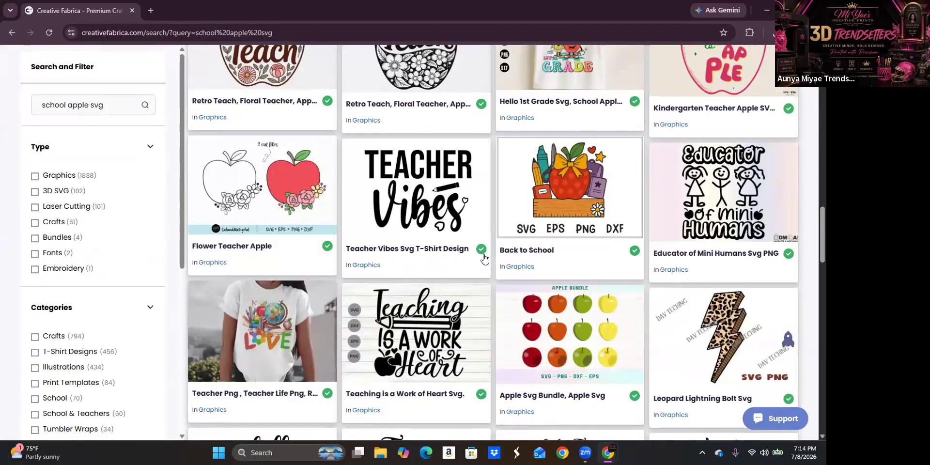
scroll(483, 259, down, 12)
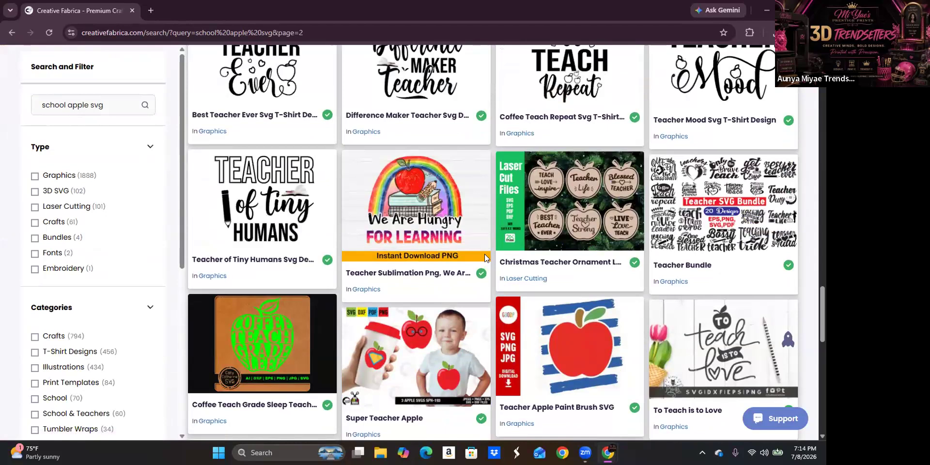
scroll(485, 258, down, 4)
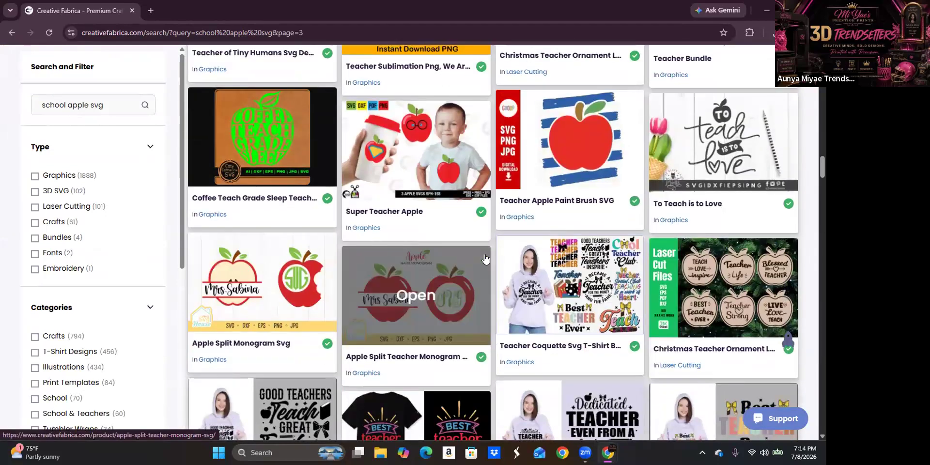
scroll(485, 259, down, 1)
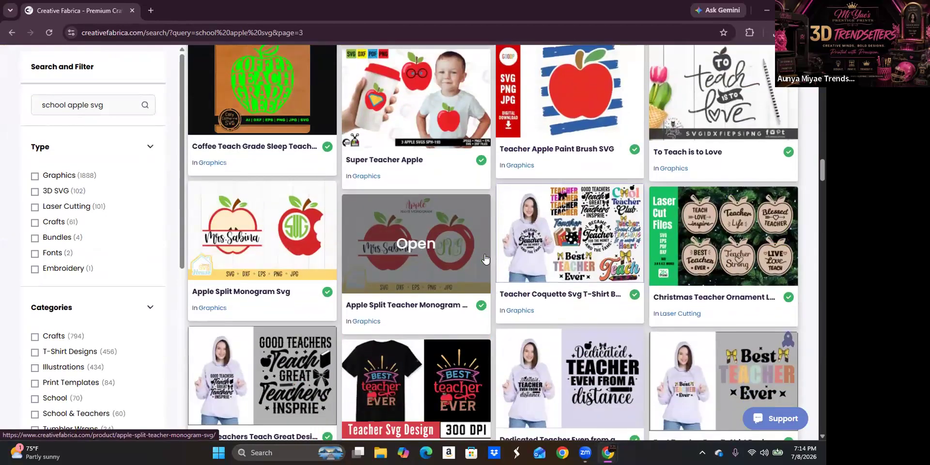
scroll(485, 259, down, 6)
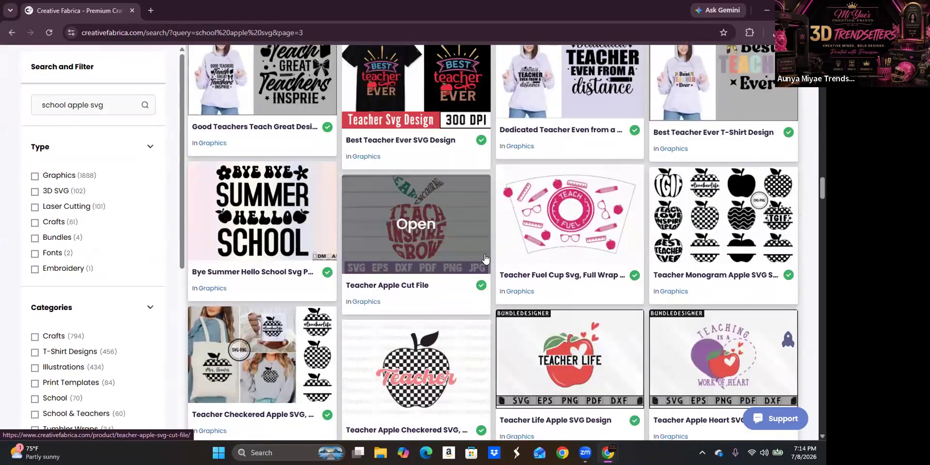
Step: Open the Teacher Monogram Apple SVG School Bundle listing, review its preview images and download the bundle
click(669, 229)
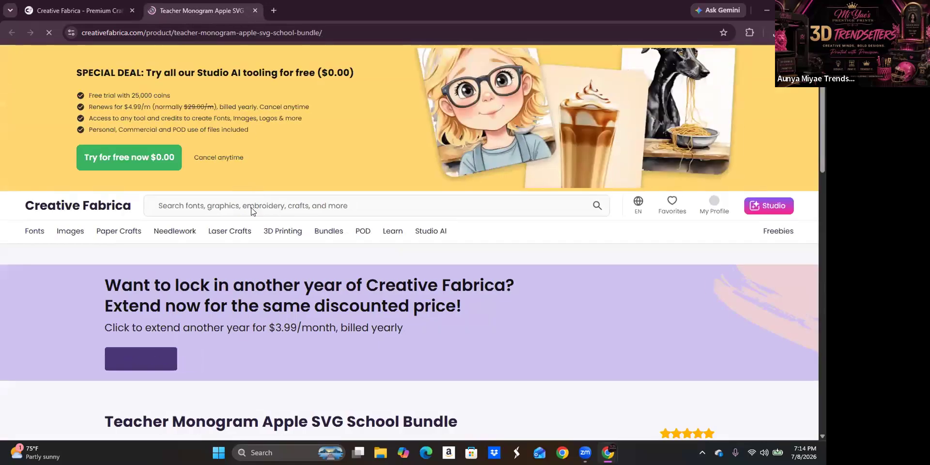
scroll(249, 210, down, 6)
scroll(289, 186, down, 1)
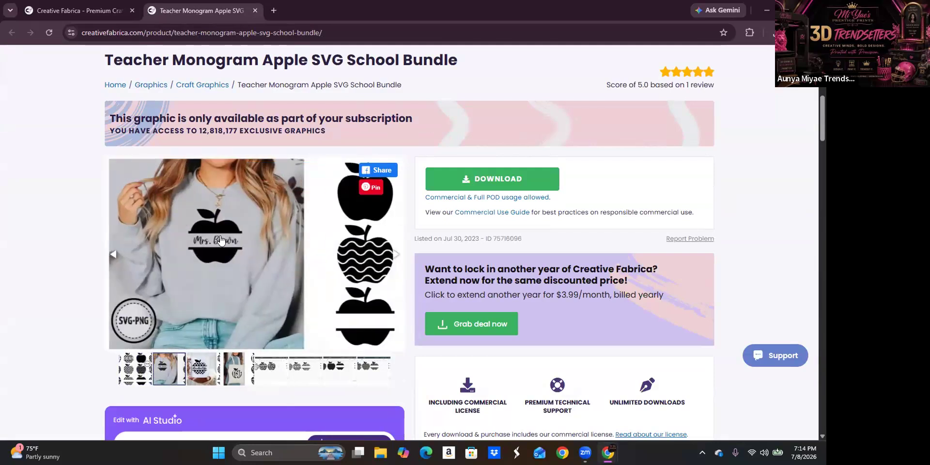
scroll(558, 239, down, 2)
scroll(551, 150, up, 1)
click(516, 123)
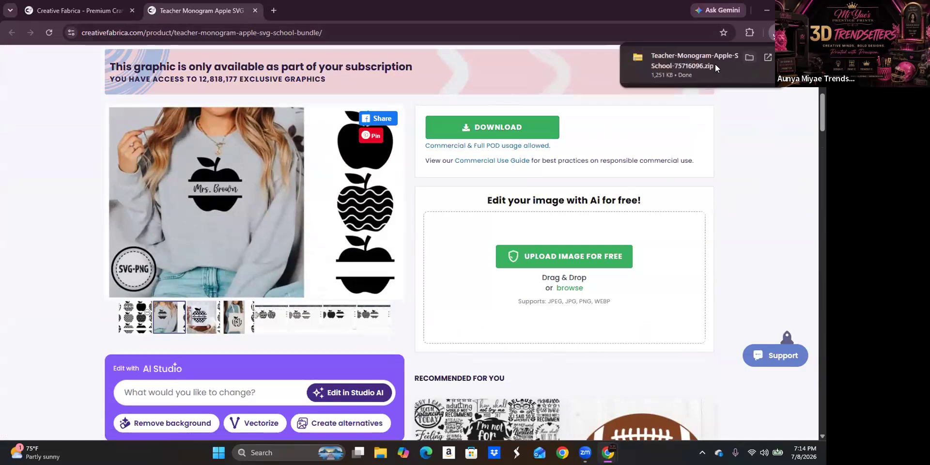
Step: Open the downloaded Teacher Monogram Apple zip file and extract all its contents to the suggested destination folder
click(633, 69)
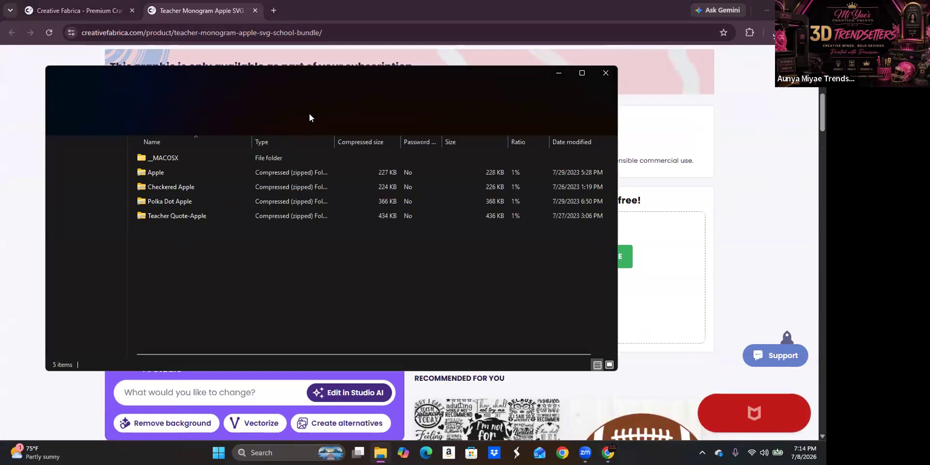
click(371, 125)
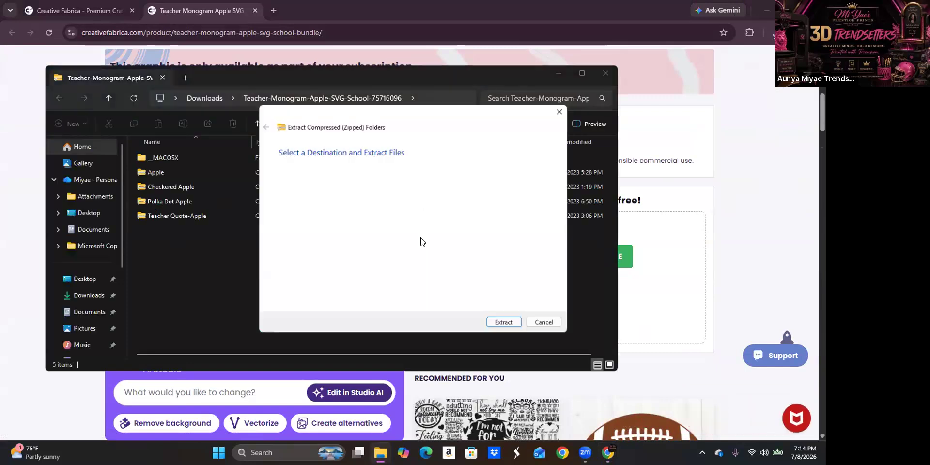
click(516, 326)
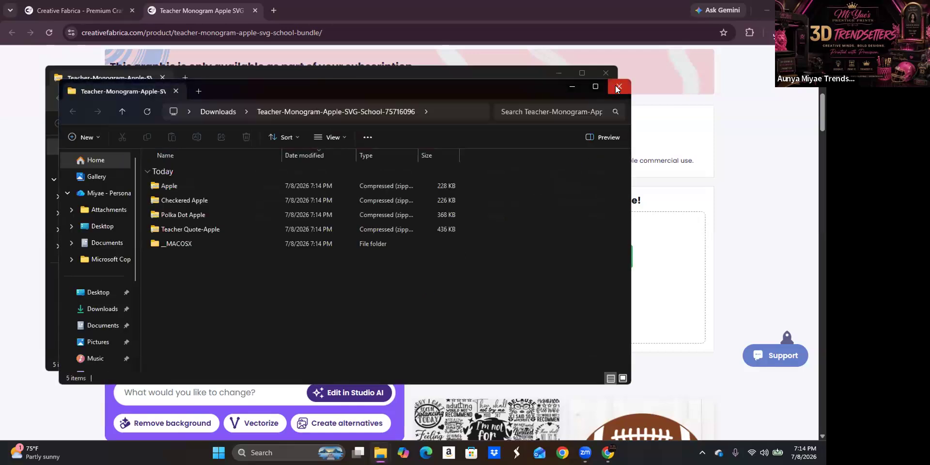
Step: Close the extracted Teacher Monogram Apple folder window and the open Creative Fabrica pages
click(619, 87)
click(235, 9)
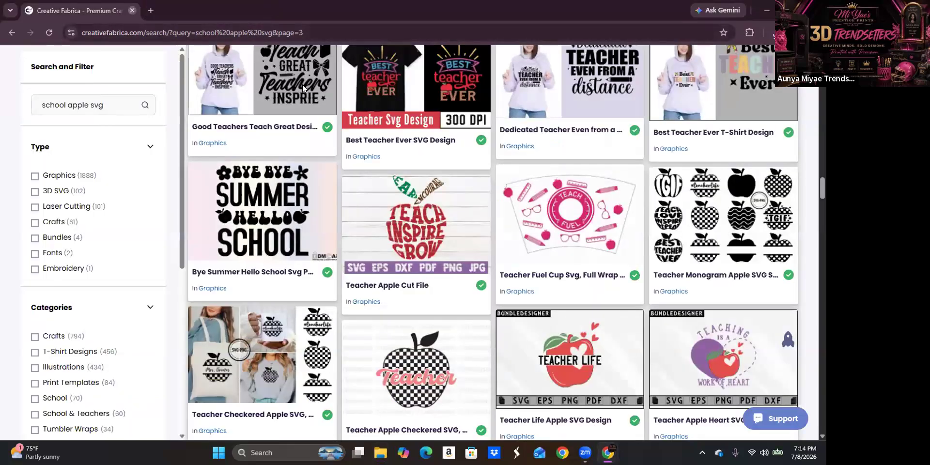
click(131, 10)
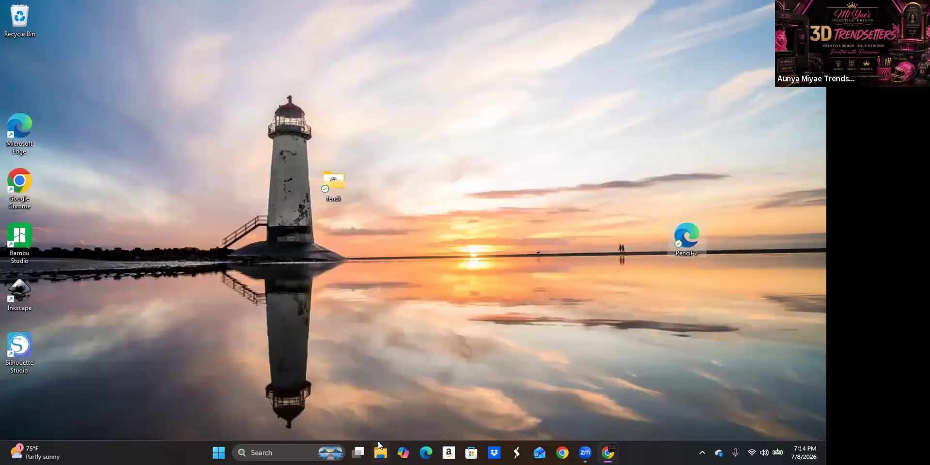
Step: Open the Apple archive's SVG folder within the extracted Teacher-Monogram-Apple folder in Downloads and preview the Apple Split Monogram design
double_click(315, 180)
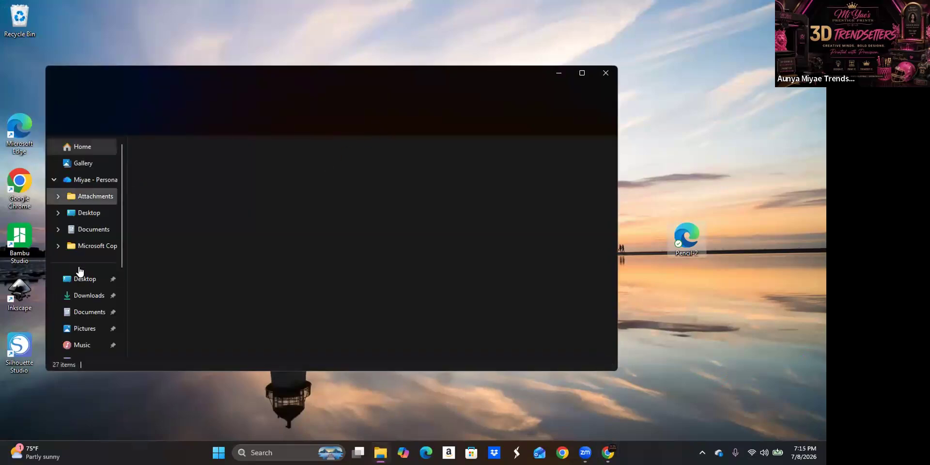
click(87, 296)
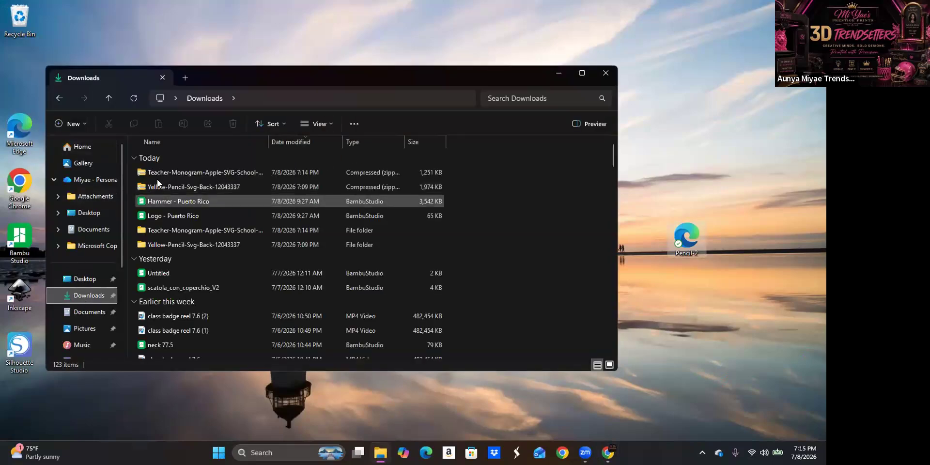
double_click(186, 232)
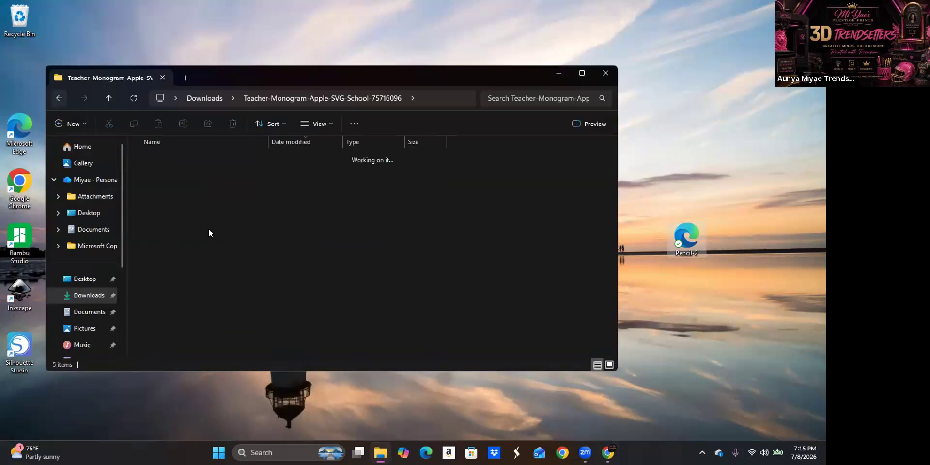
double_click(196, 230)
double_click(196, 171)
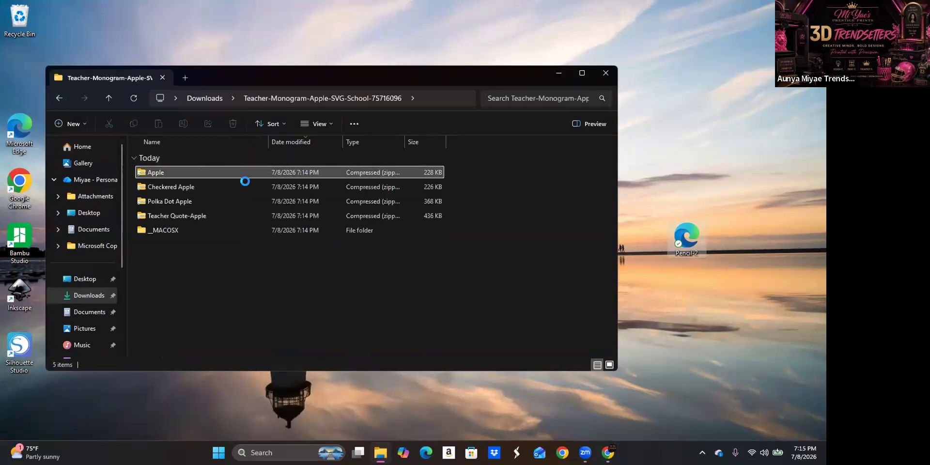
double_click(264, 187)
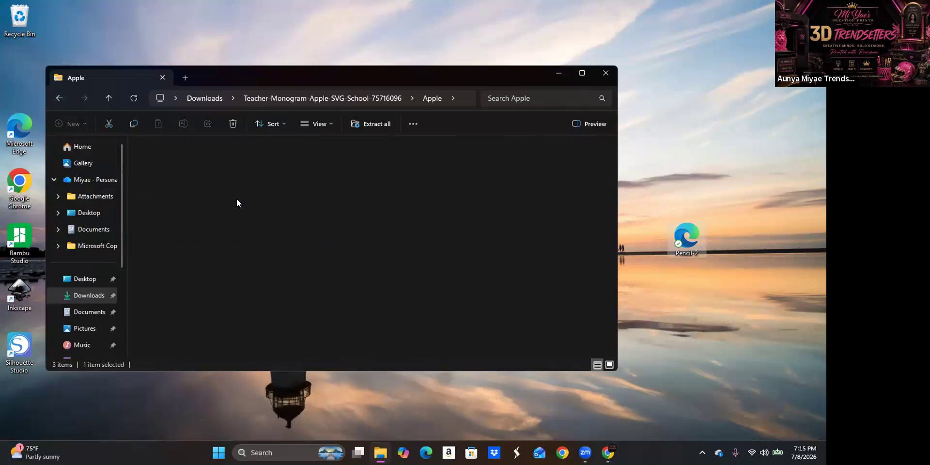
click(213, 170)
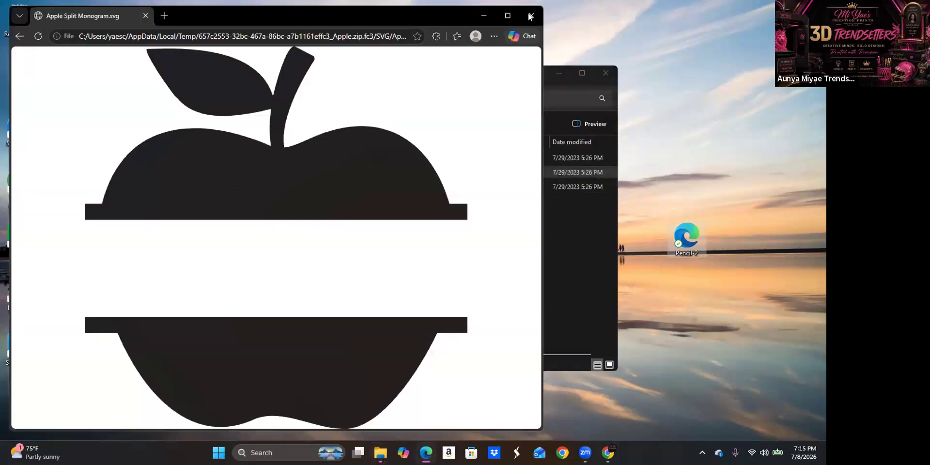
click(530, 16)
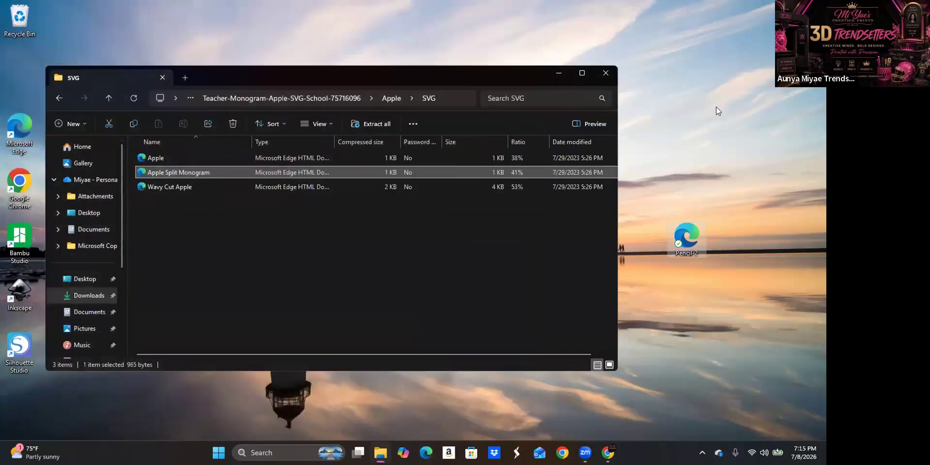
Step: Copy the Apple Split Monogram and Apple SVG files to the desktop, previewing the Apple design before copying it, and close the folder
drag(751, 130, 705, 97)
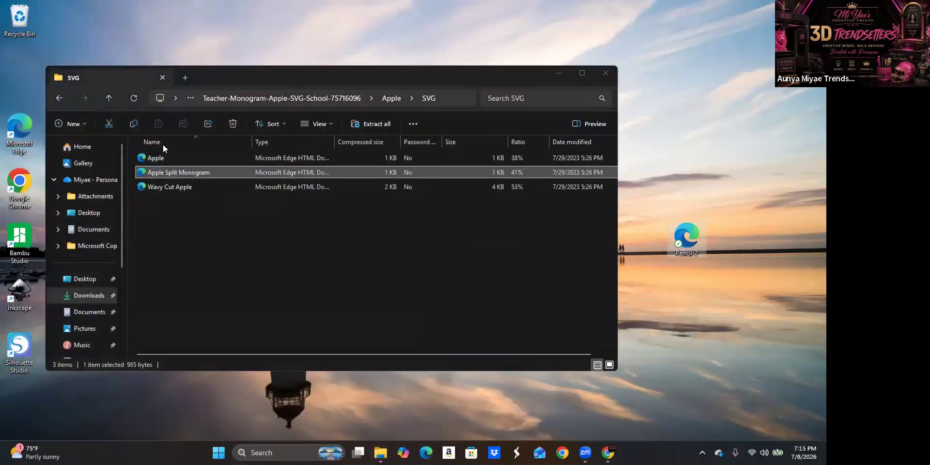
double_click(290, 164)
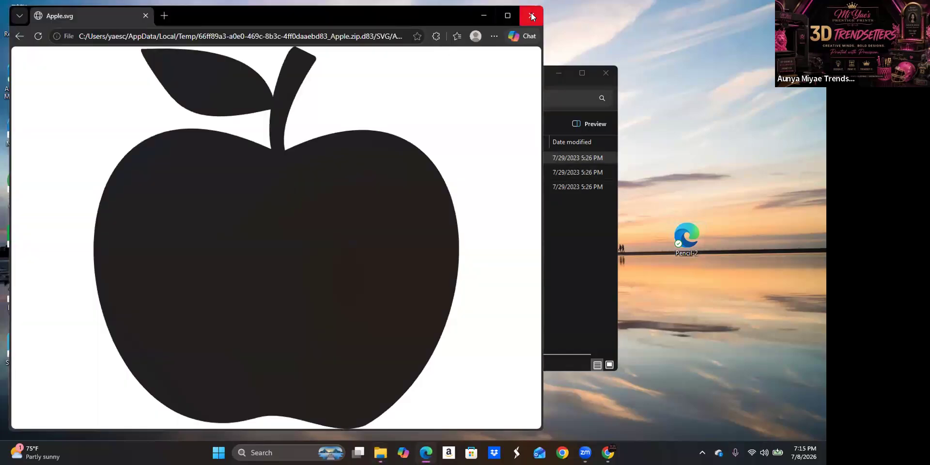
click(531, 15)
drag(144, 158, 729, 136)
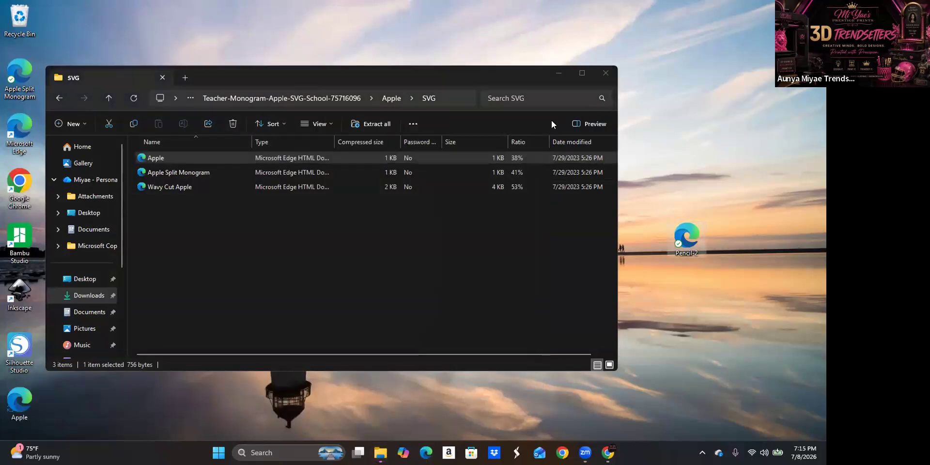
click(604, 75)
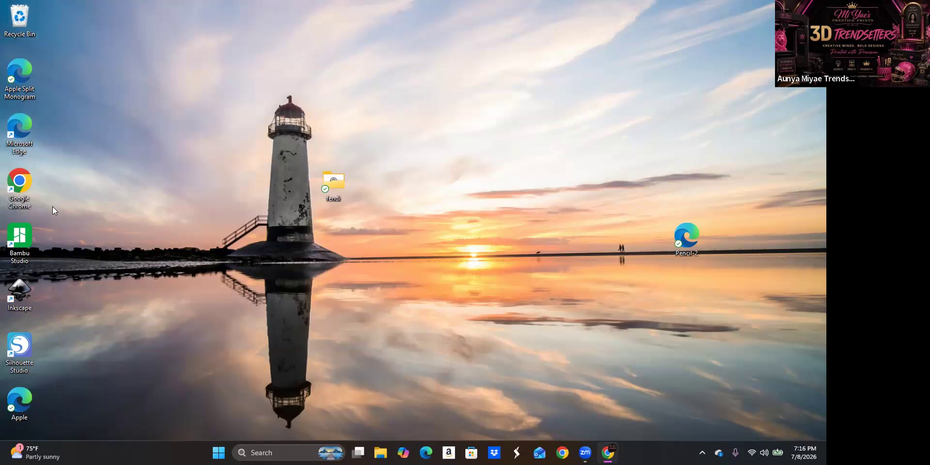
Step: Launch Silhouette Studio from the desktop and go to its design workspace
double_click(19, 348)
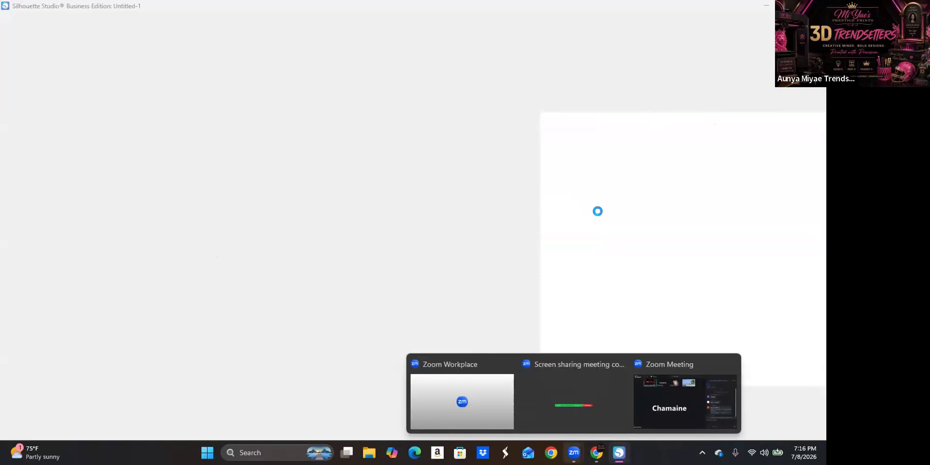
click(691, 400)
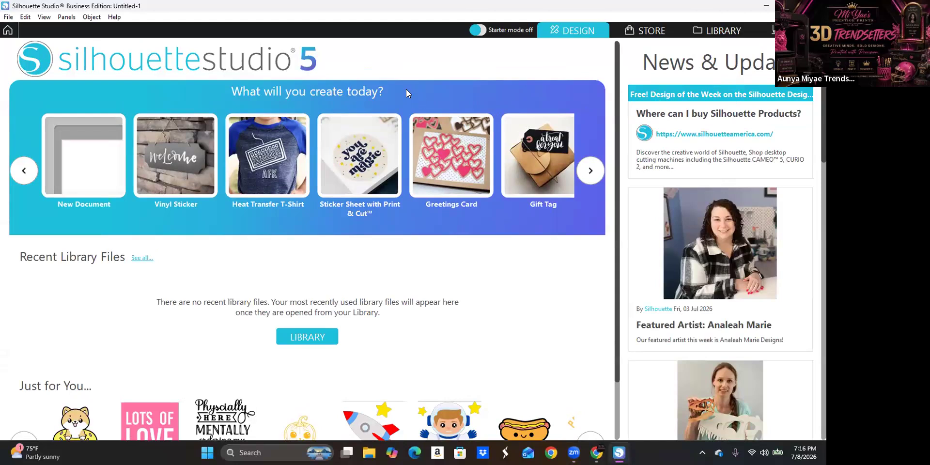
click(576, 31)
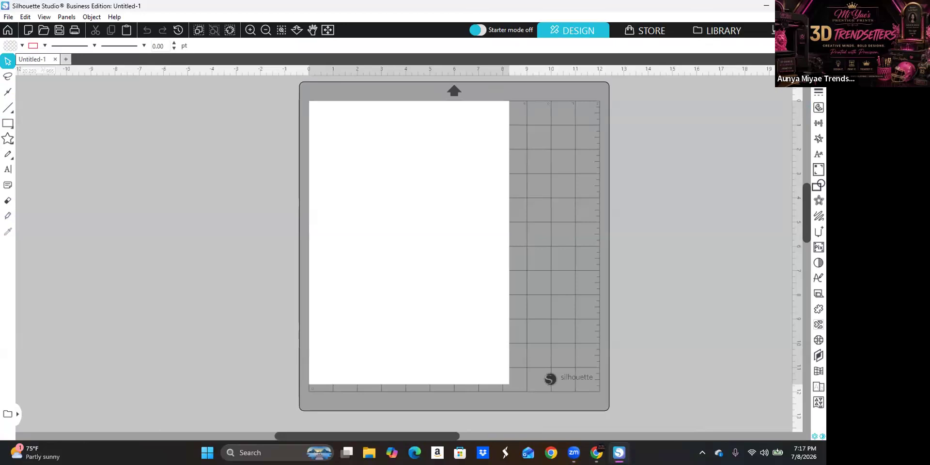
Step: Set the page's media size to Auto (12x12)
click(818, 61)
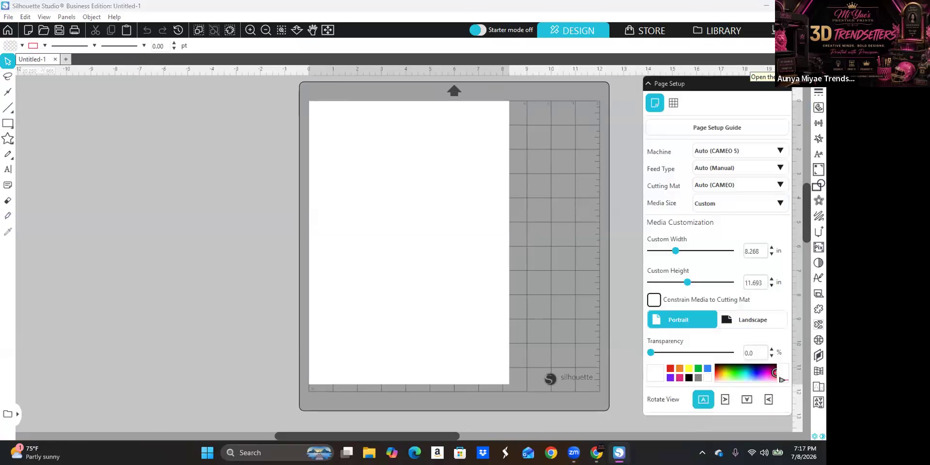
click(719, 202)
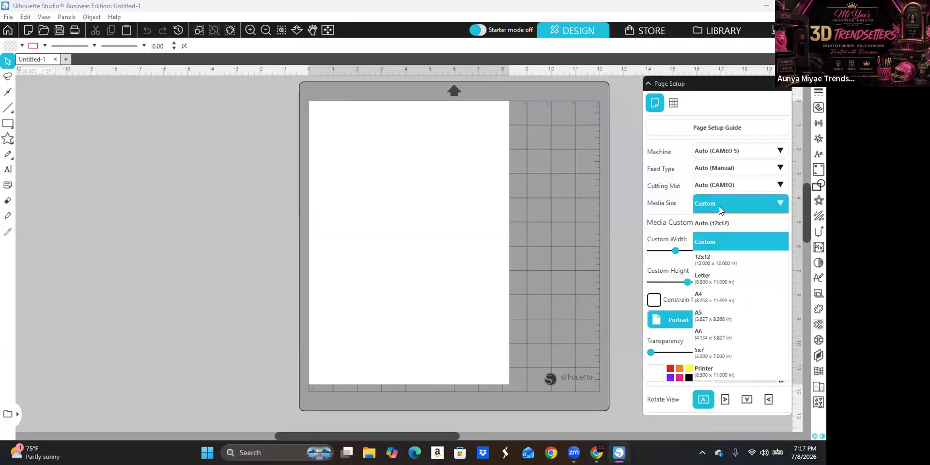
click(719, 222)
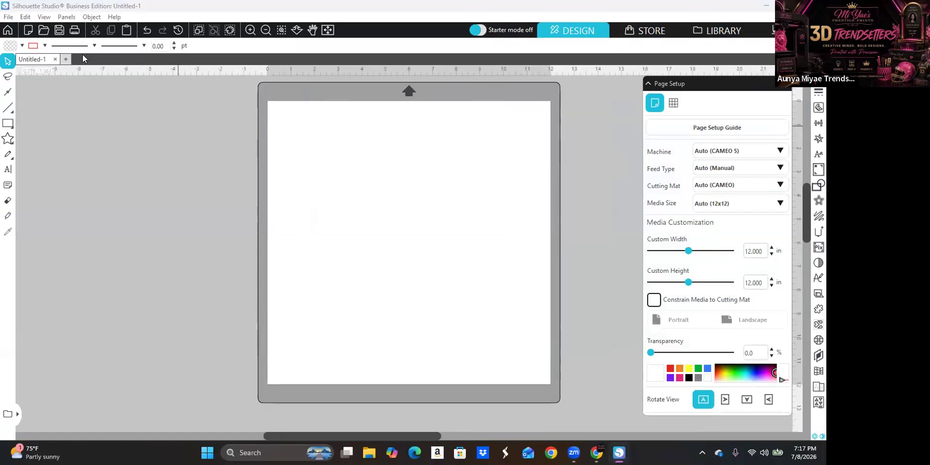
Step: Merge the Pencil-2 file from the desktop into the current document
click(9, 16)
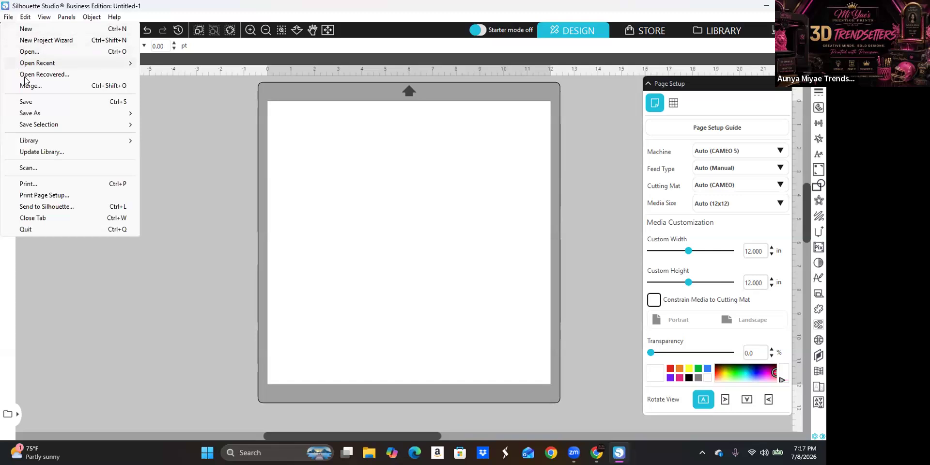
click(45, 73)
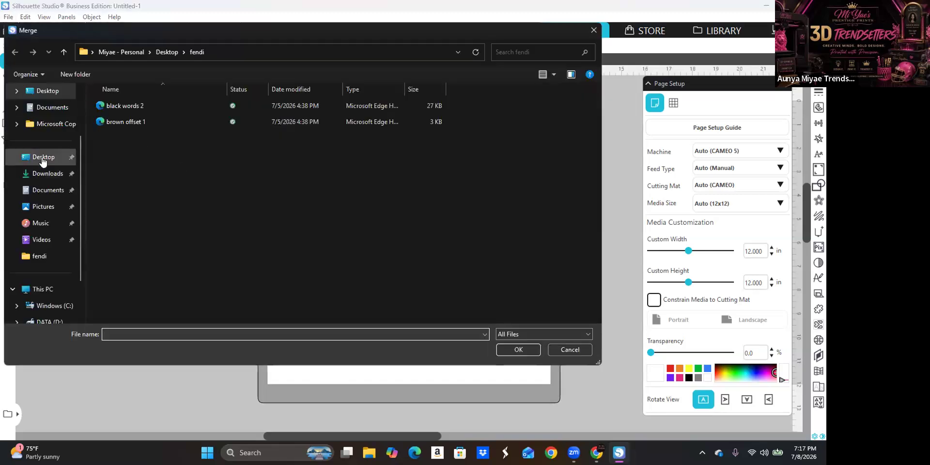
click(42, 159)
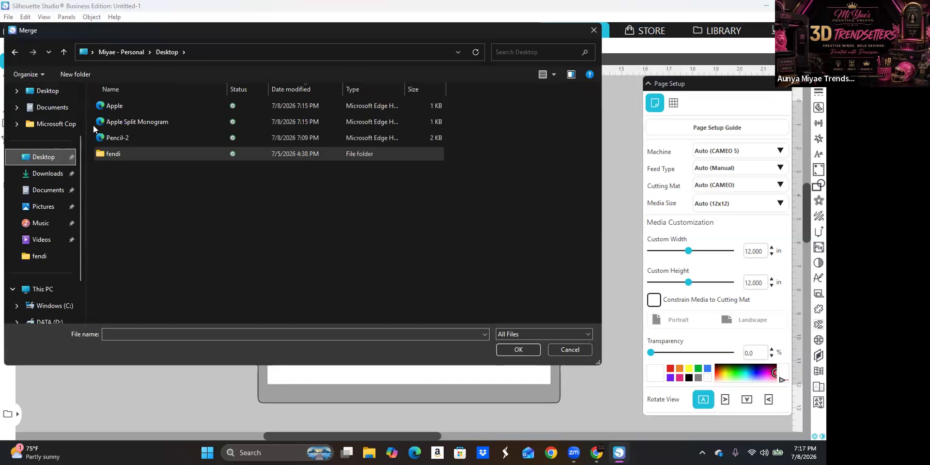
click(148, 135)
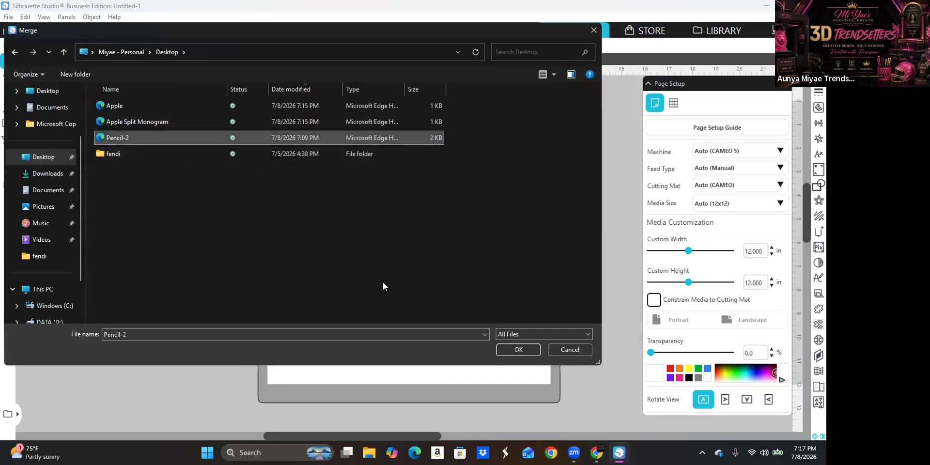
click(521, 350)
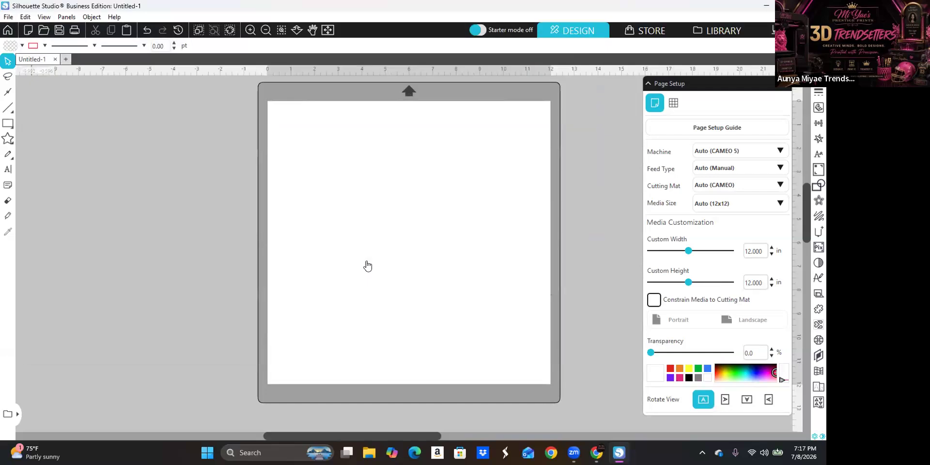
Step: Examine the separate pieces of the pencil design, from the yellow body to the eraser end and the tip
click(400, 252)
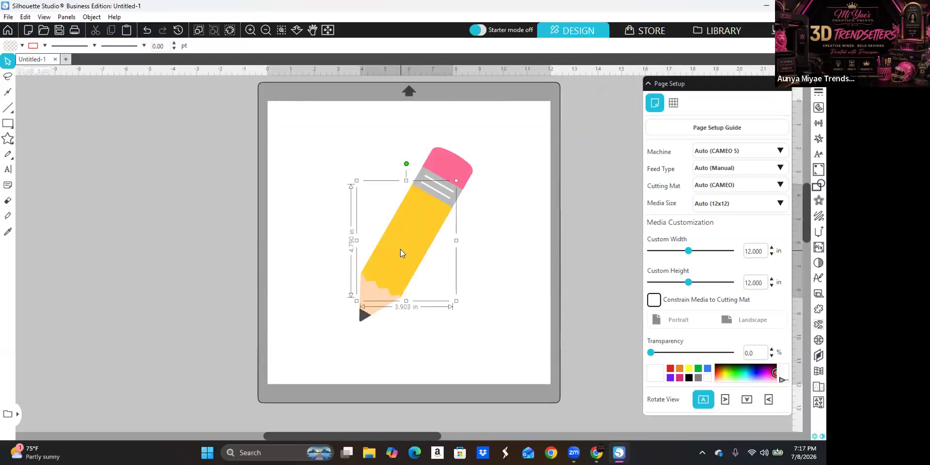
click(437, 160)
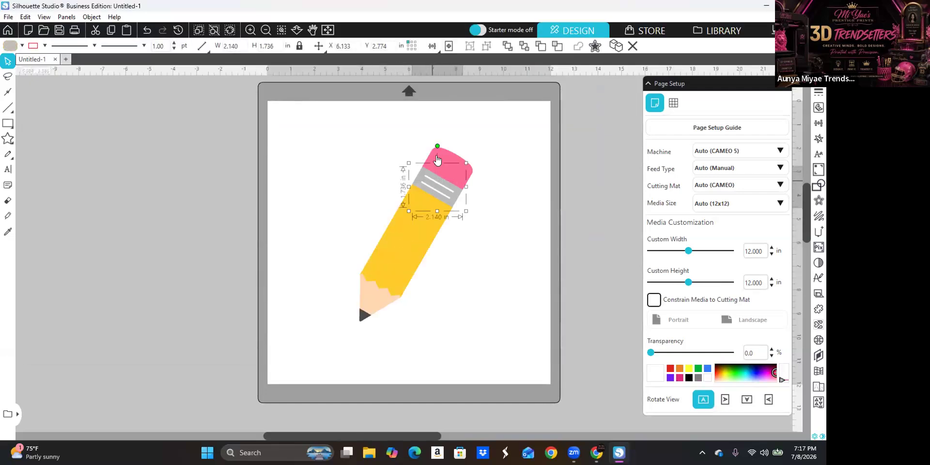
click(364, 313)
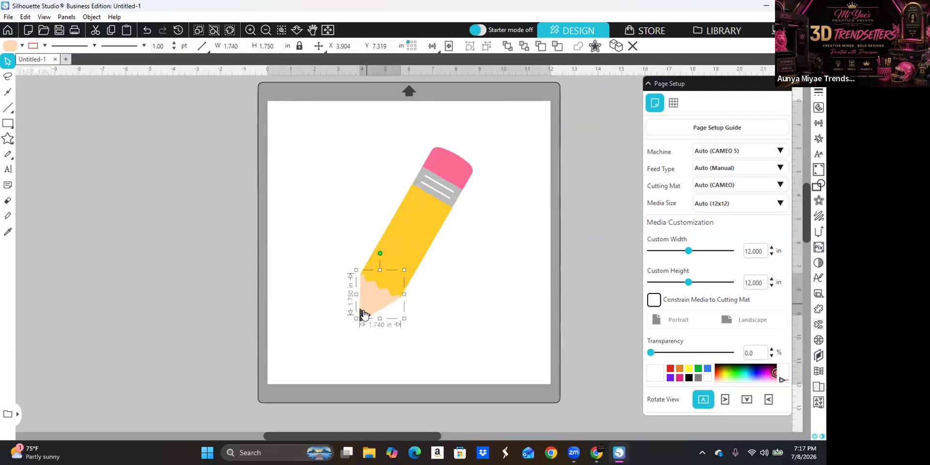
click(339, 218)
scroll(315, 178, down, 3)
scroll(314, 178, up, 3)
scroll(315, 178, down, 1)
scroll(315, 174, up, 2)
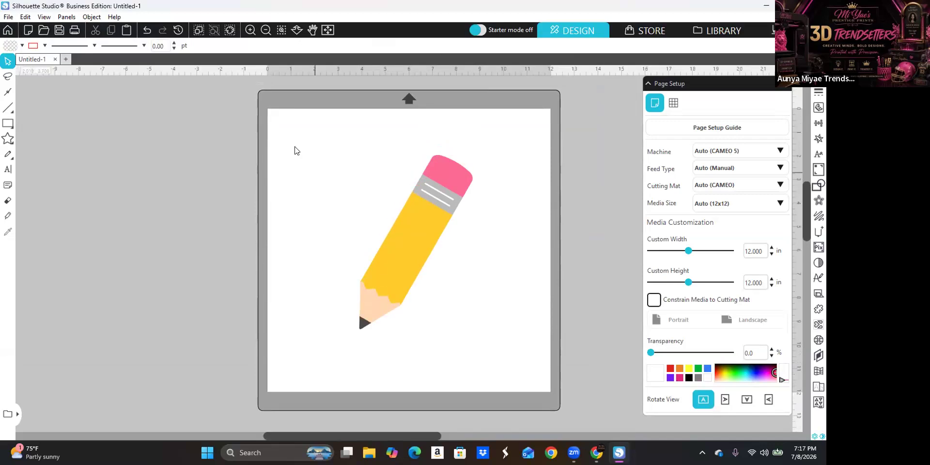
Step: Rotate all the pencil pieces together so the pencil lies horizontally with its tip facing left, and deselect them
mouse_move(292, 121)
mouse_down()
mouse_move(488, 224)
mouse_move(503, 368)
mouse_up()
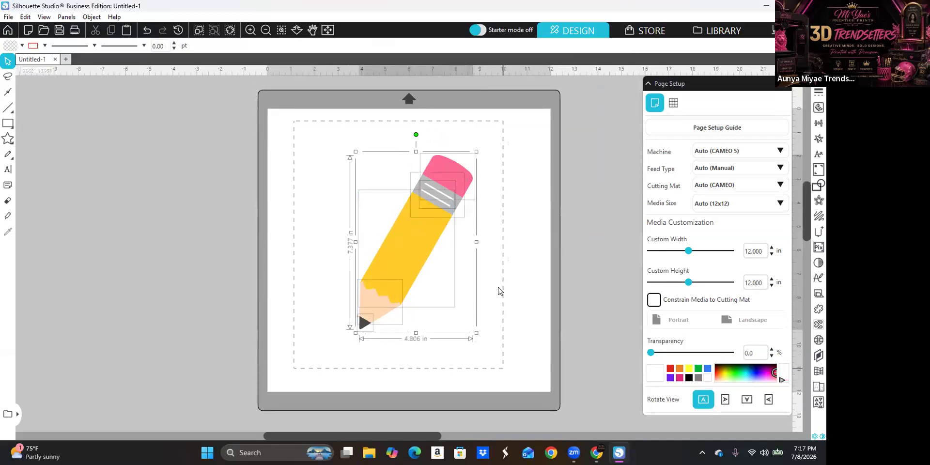
drag(498, 290, 498, 289)
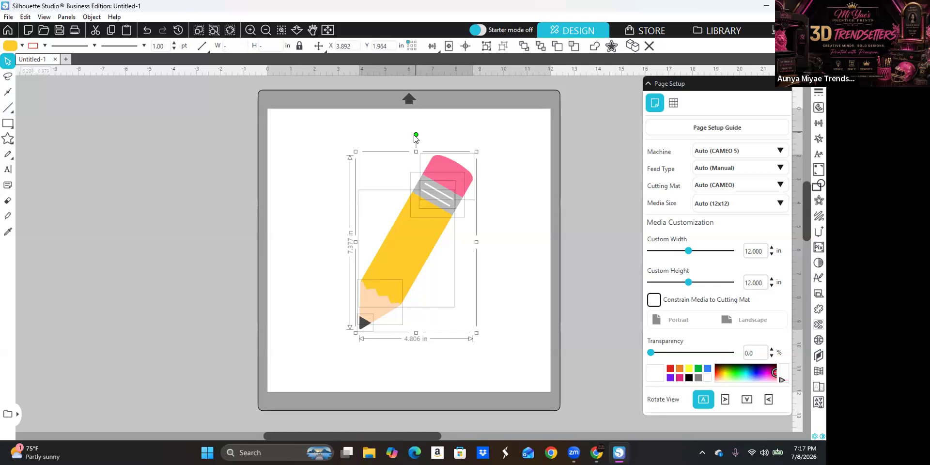
mouse_move(416, 136)
mouse_down()
mouse_move(464, 154)
mouse_move(496, 194)
mouse_move(490, 205)
mouse_move(495, 196)
mouse_up()
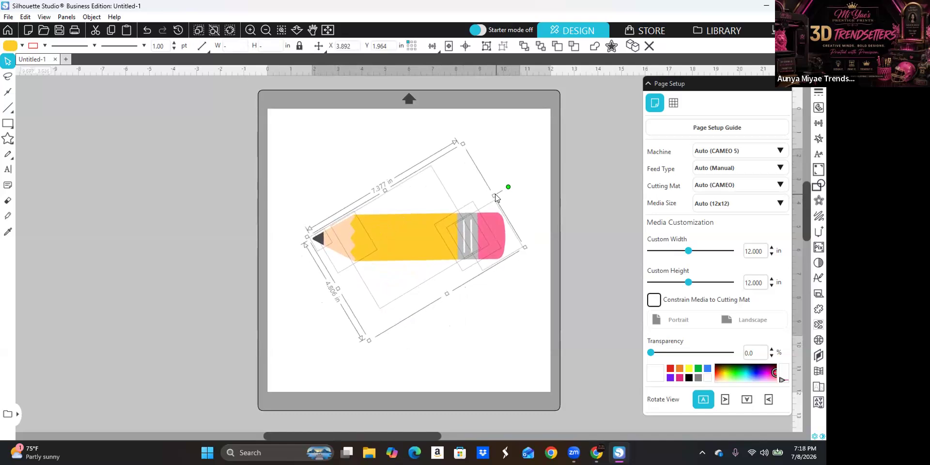
drag(495, 194, 496, 193)
click(281, 163)
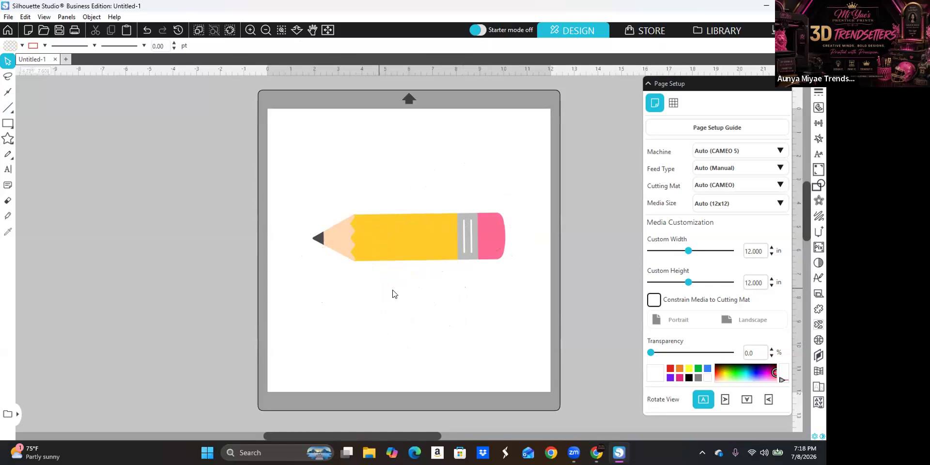
Step: Enlarge all the pencil pieces together to about 9.03 in wide and stretch them to about 3.49 in tall
scroll(409, 325, down, 2)
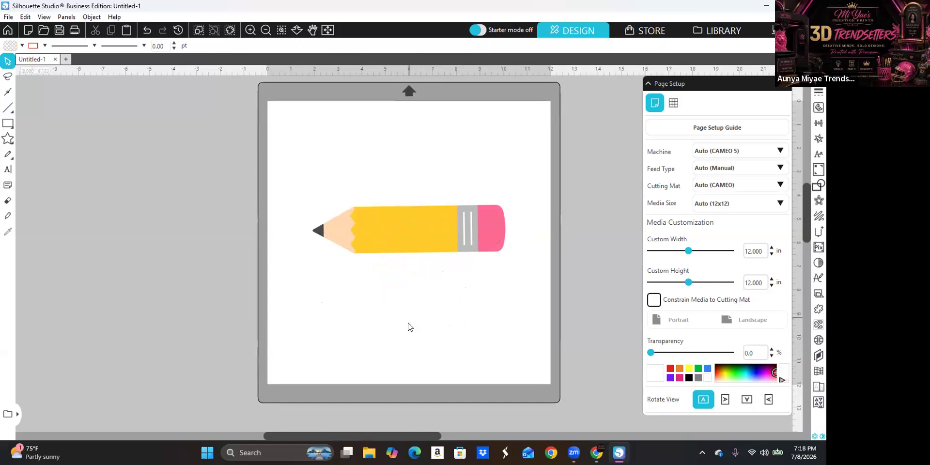
scroll(395, 285, up, 1)
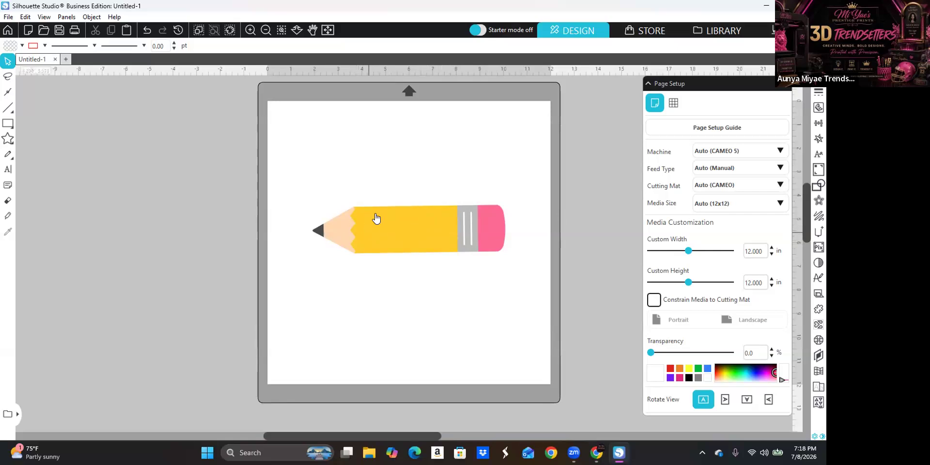
drag(302, 190, 570, 291)
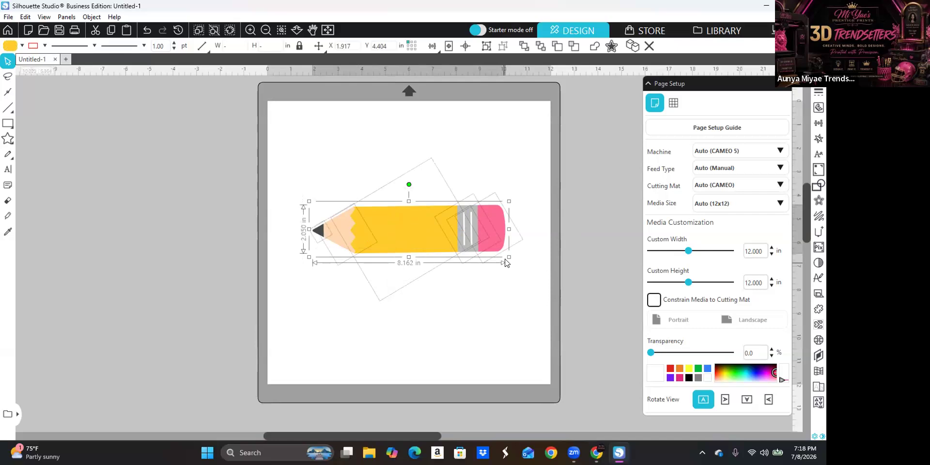
drag(506, 255, 524, 277)
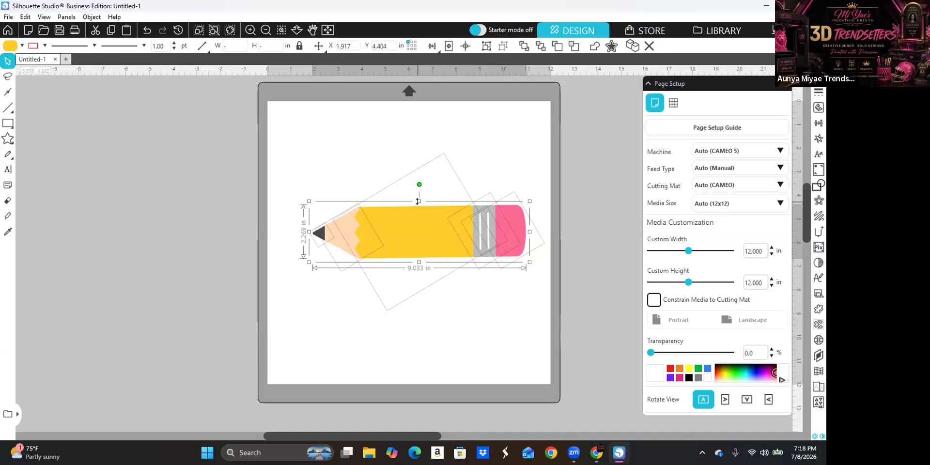
drag(417, 201, 418, 181)
drag(419, 180, 418, 174)
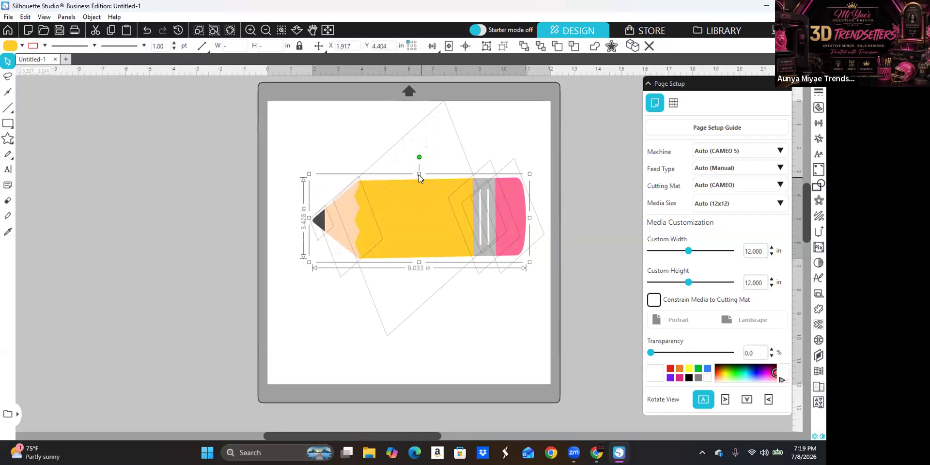
click(385, 312)
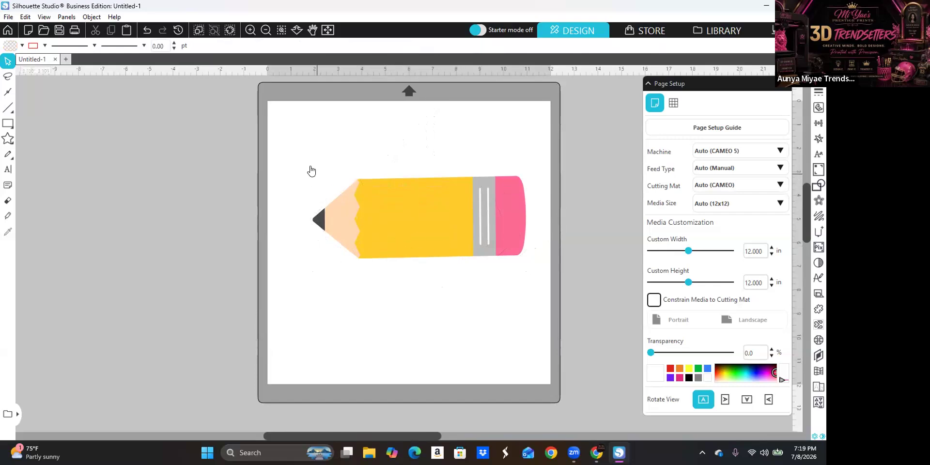
Step: Move the whole pencil closer to the page's centre and add a 0.095 in rounded-corner offset around it
drag(311, 170, 522, 279)
mouse_move(508, 225)
mouse_down()
mouse_move(496, 230)
mouse_move(498, 253)
mouse_up()
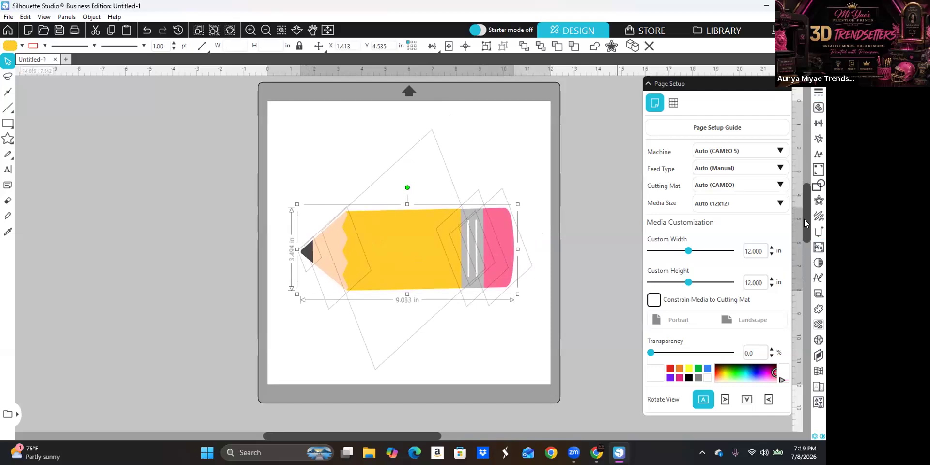
click(818, 201)
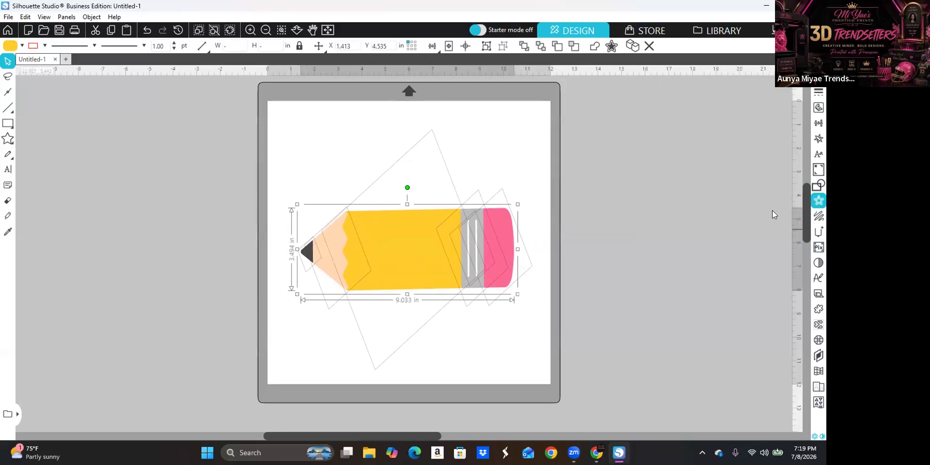
click(676, 106)
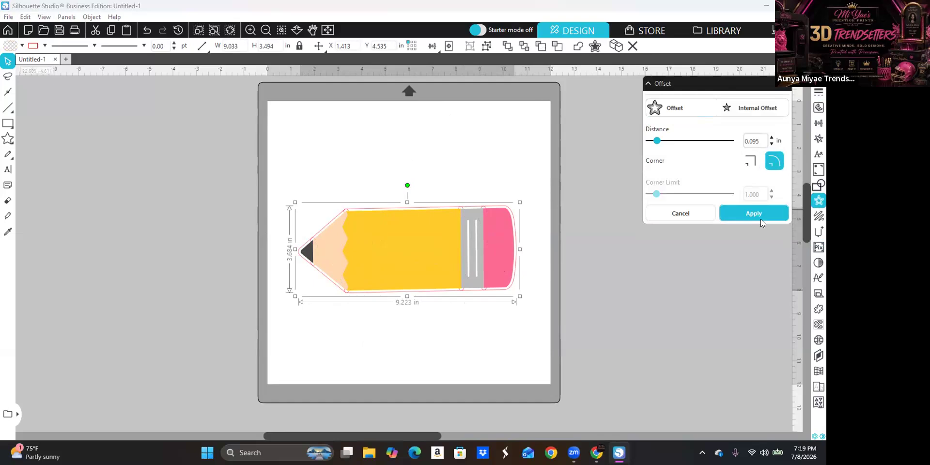
click(689, 256)
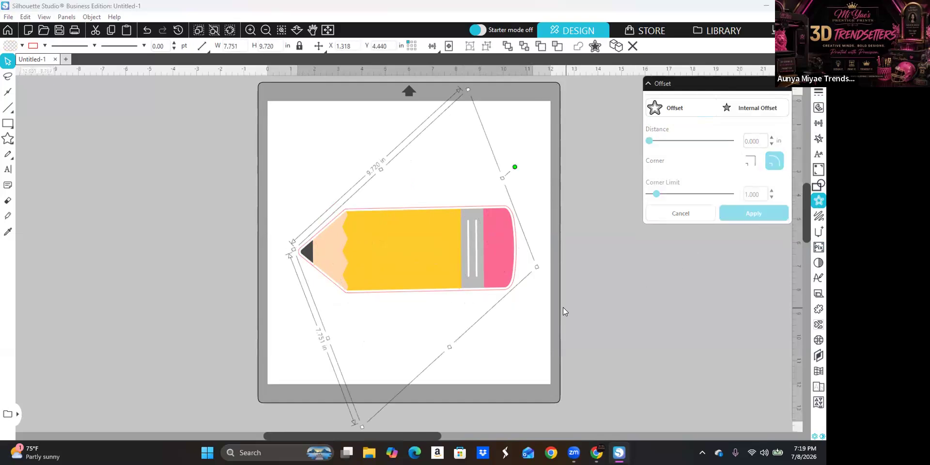
click(505, 291)
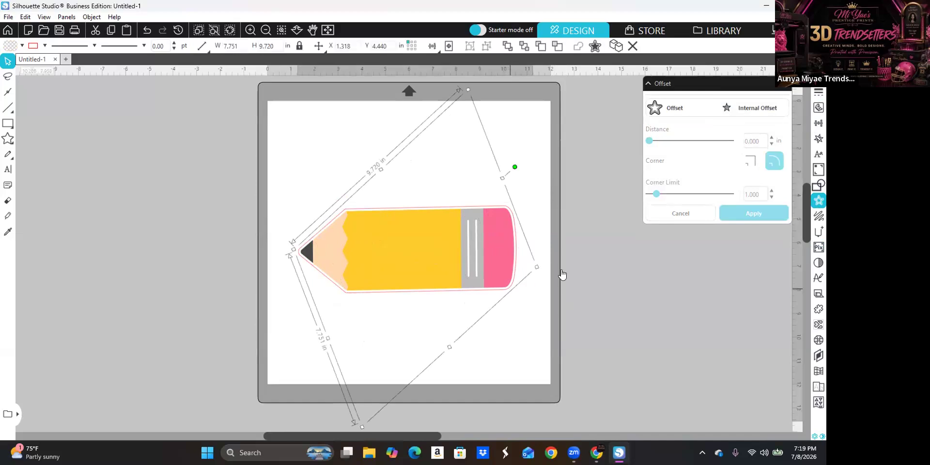
click(510, 303)
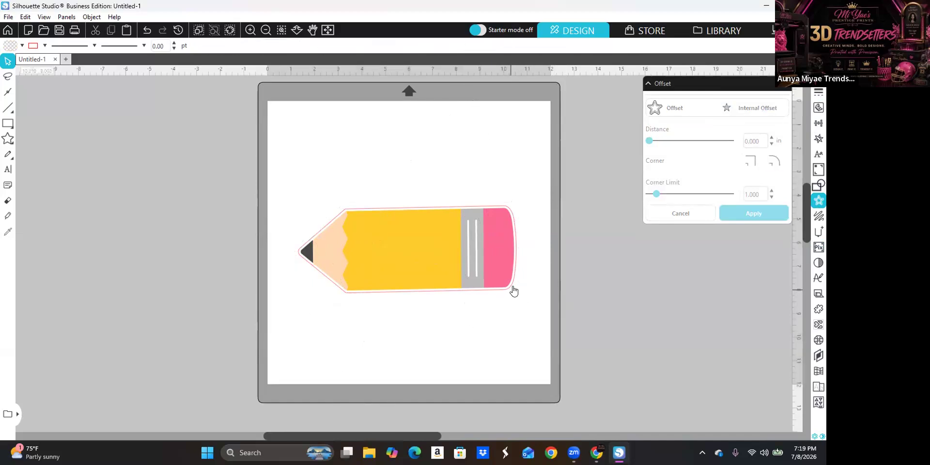
Step: Fill the pencil's offset outline with red (ED242B) and deselect it
click(514, 286)
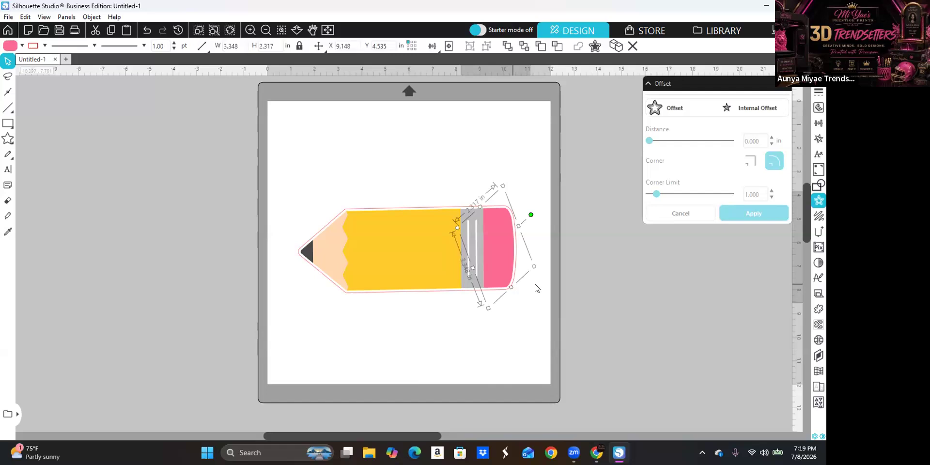
click(460, 293)
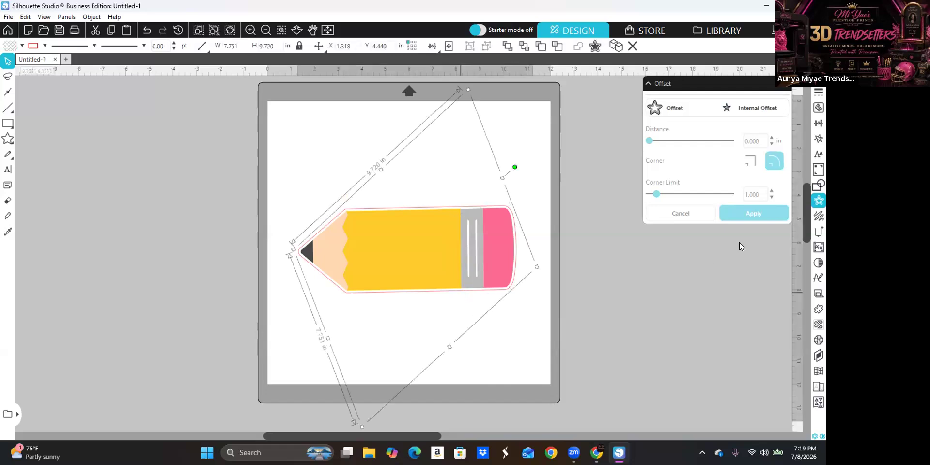
click(817, 76)
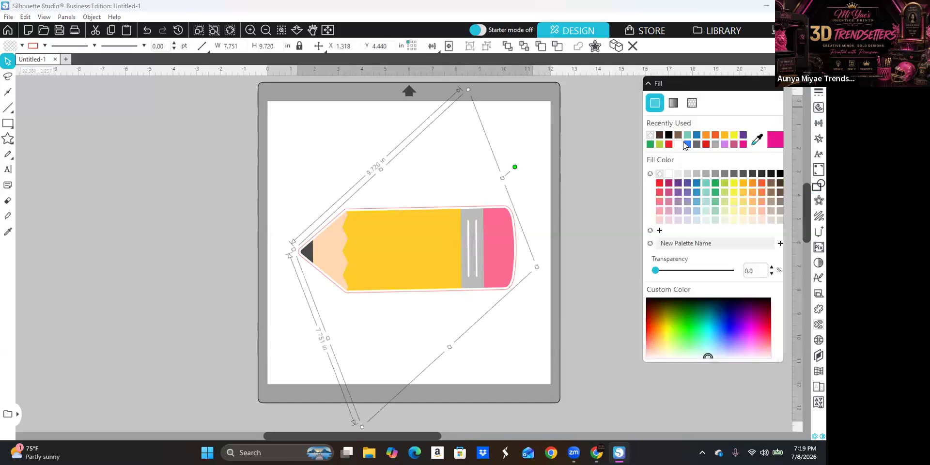
click(668, 144)
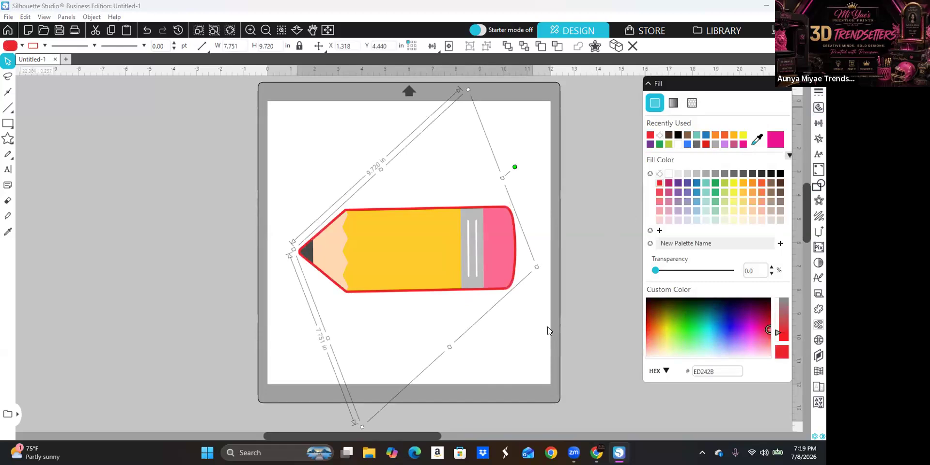
click(523, 351)
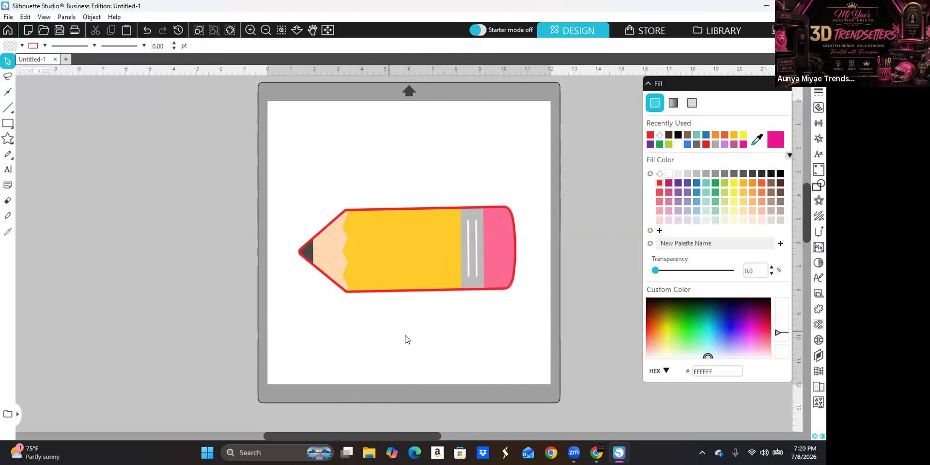
Step: Undo the pencil's red fill, offset, move, resizing and rotation, back to its original slanted position
scroll(400, 323, down, 1)
scroll(387, 306, up, 1)
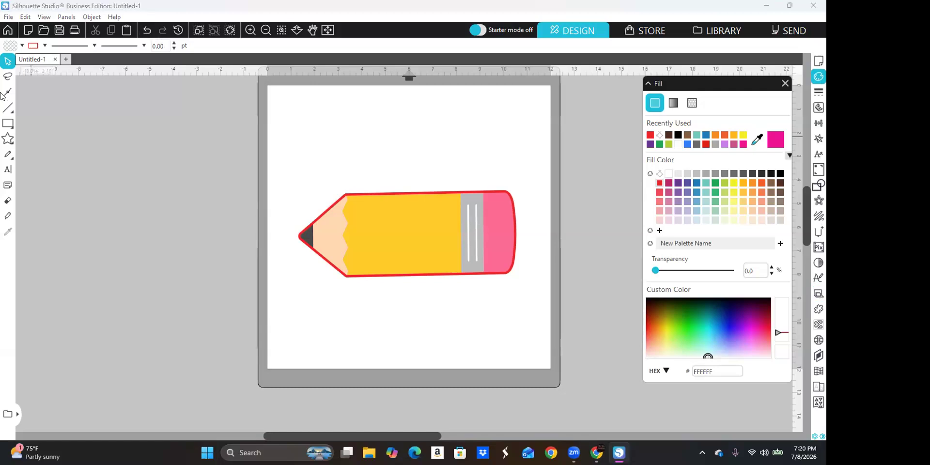
click(143, 29)
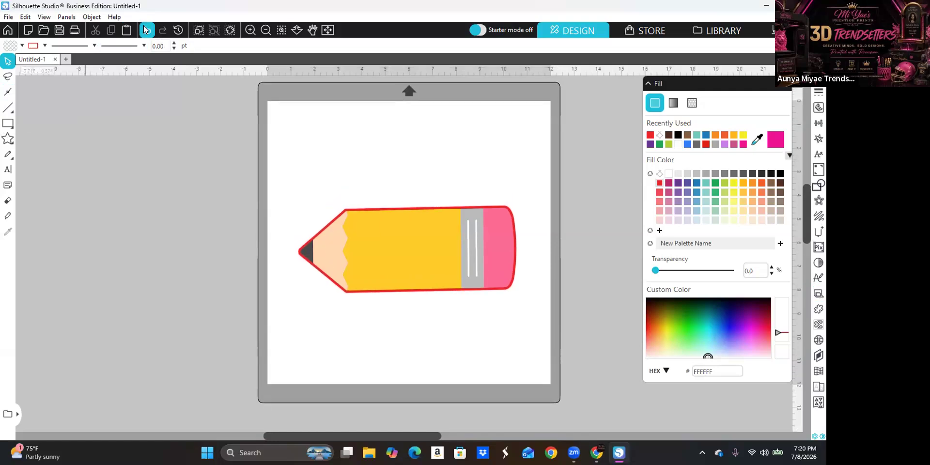
click(144, 29)
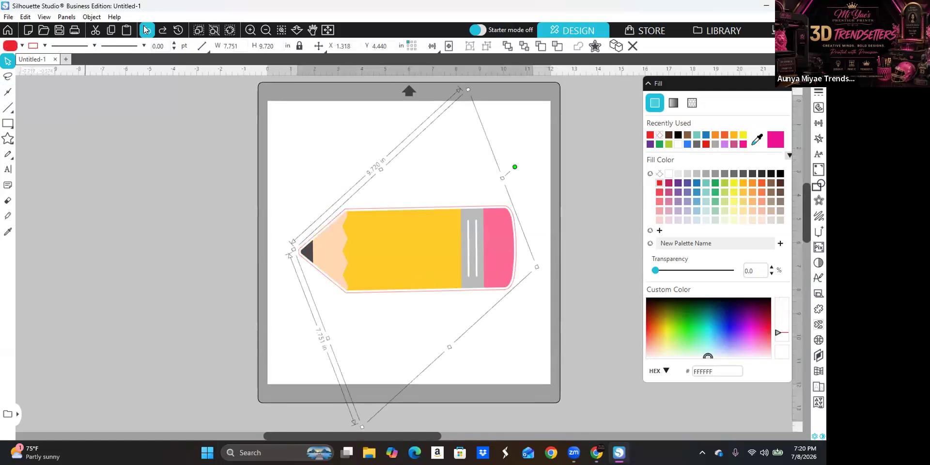
click(144, 29)
click(144, 30)
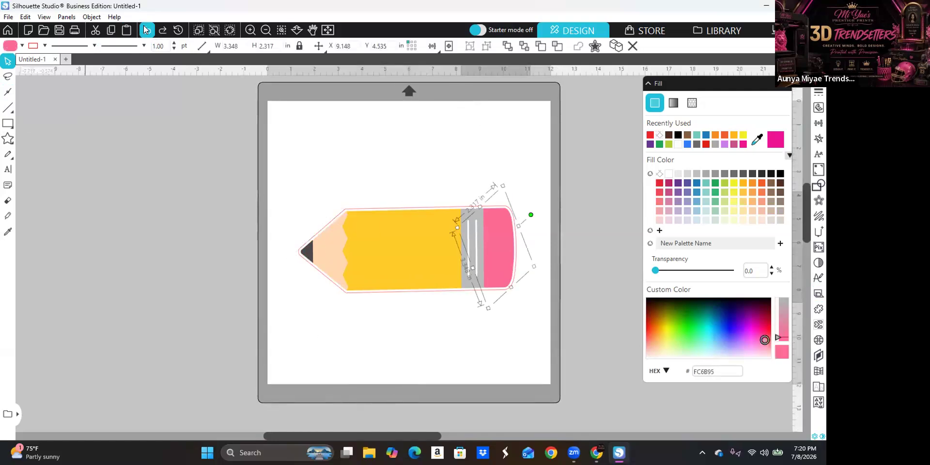
click(144, 30)
click(144, 29)
click(144, 30)
click(143, 30)
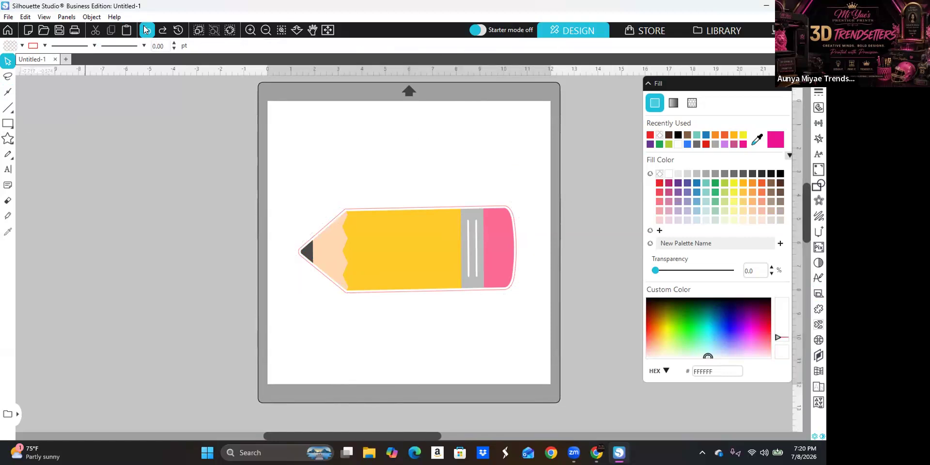
click(144, 30)
click(143, 30)
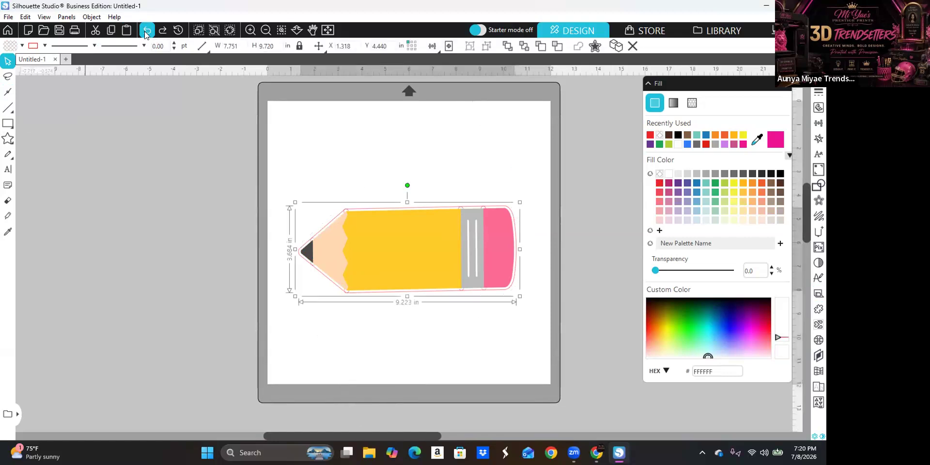
click(144, 29)
click(144, 30)
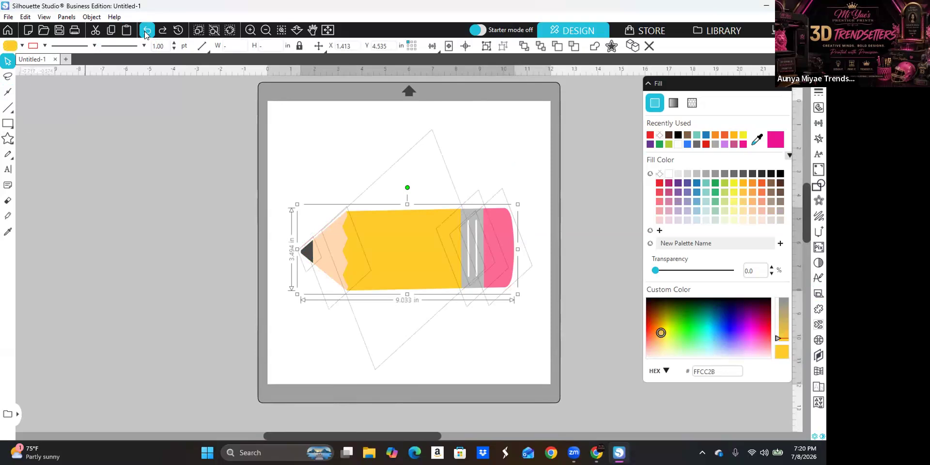
click(144, 29)
click(145, 30)
click(145, 30)
click(145, 31)
click(146, 30)
click(146, 31)
click(146, 31)
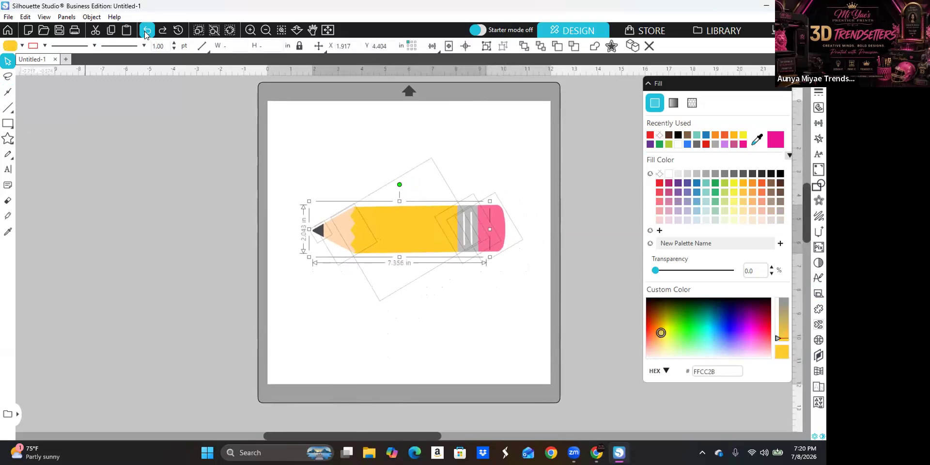
click(146, 30)
click(145, 31)
click(146, 30)
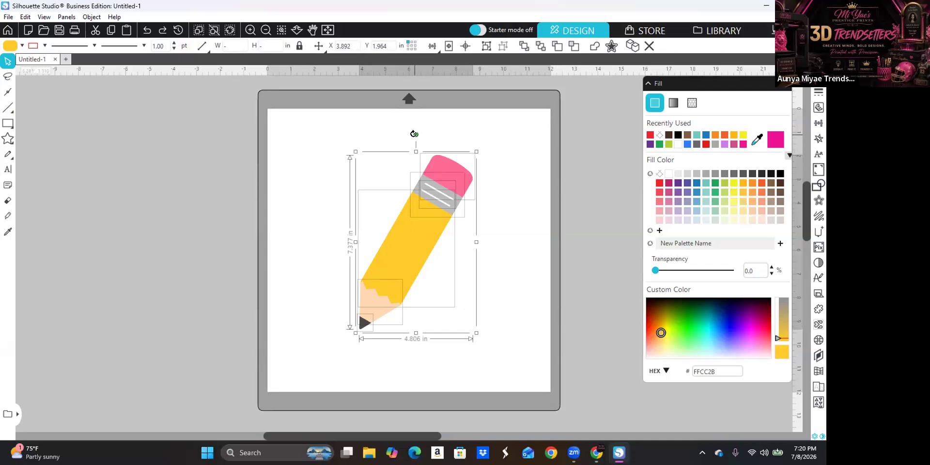
Step: Rotate the whole pencil to horizontal with its tip facing left, and resize it to about 9.04 in wide and 3.33 in tall
mouse_move(423, 139)
mouse_down()
mouse_move(451, 155)
mouse_move(491, 203)
mouse_up()
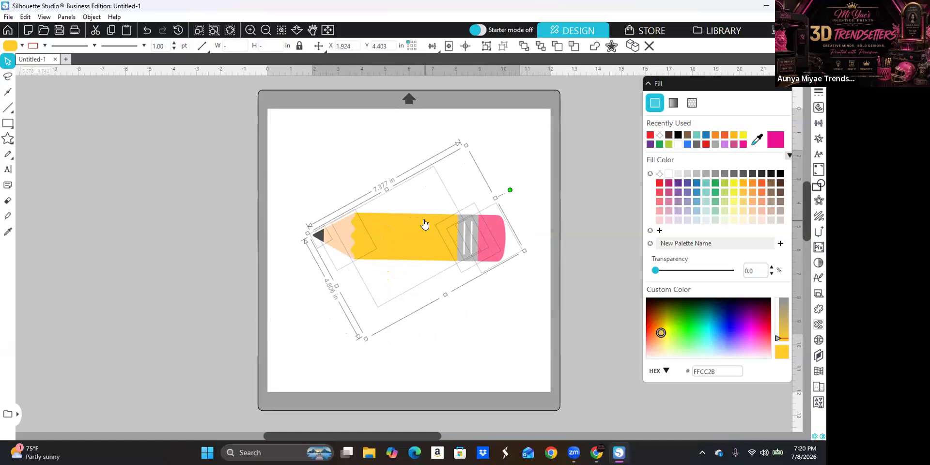
click(481, 331)
drag(285, 188, 517, 281)
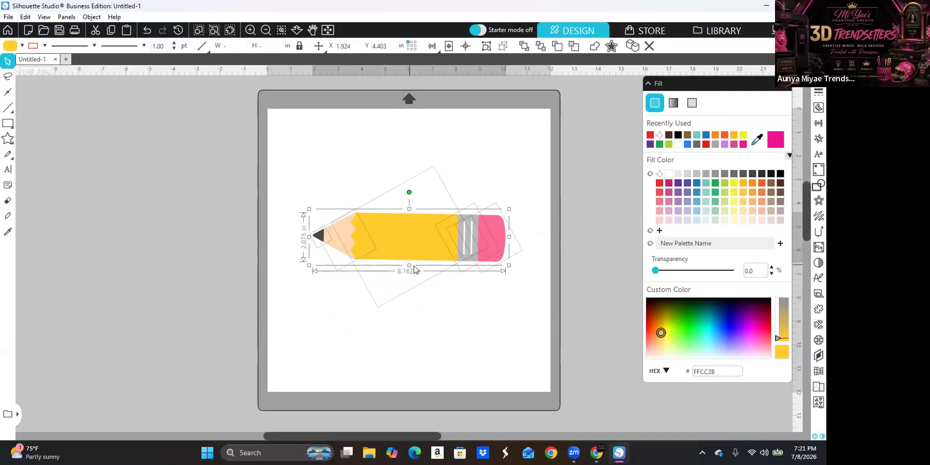
drag(511, 271, 530, 278)
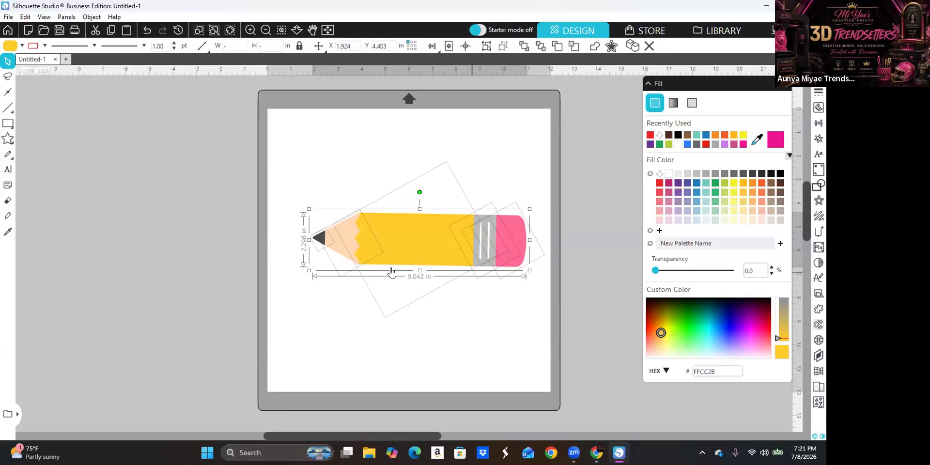
drag(419, 272, 419, 294)
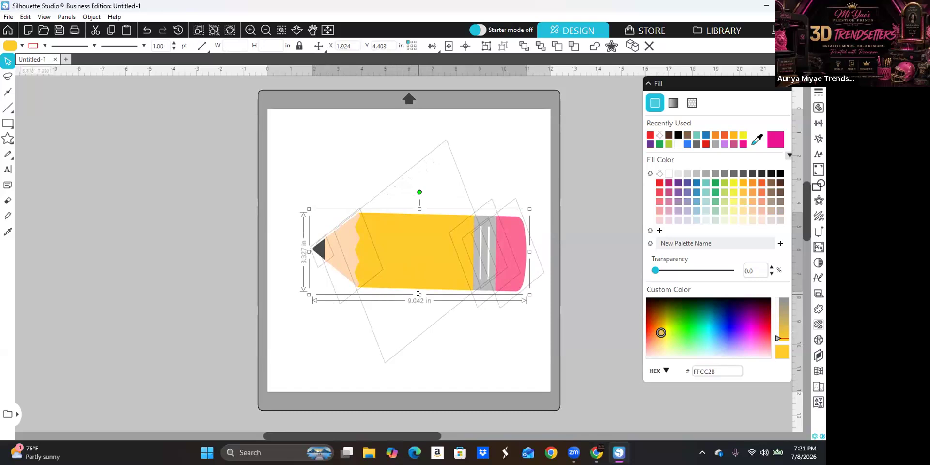
click(393, 344)
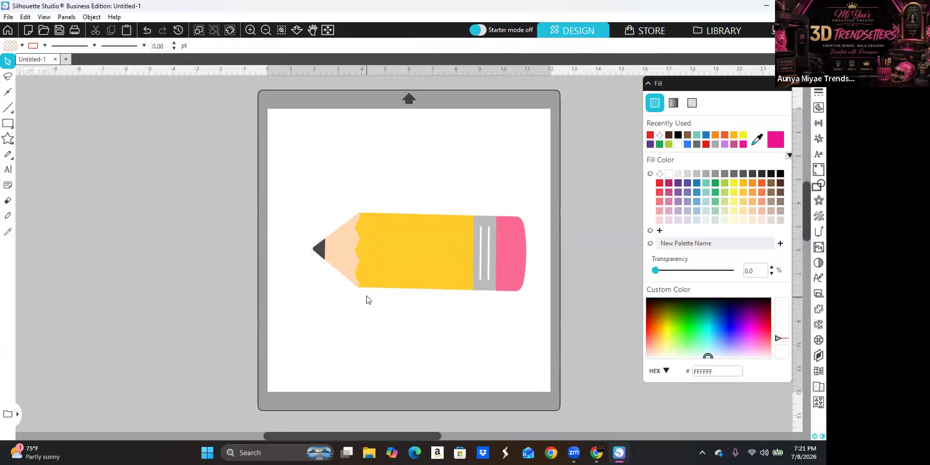
Step: Add a 0.095 in offset with rounded corners around all the pencil pieces
click(467, 257)
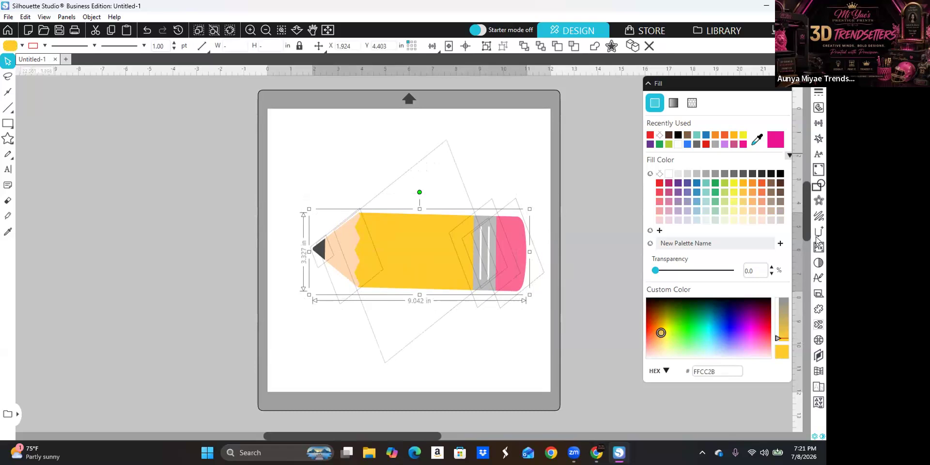
click(819, 203)
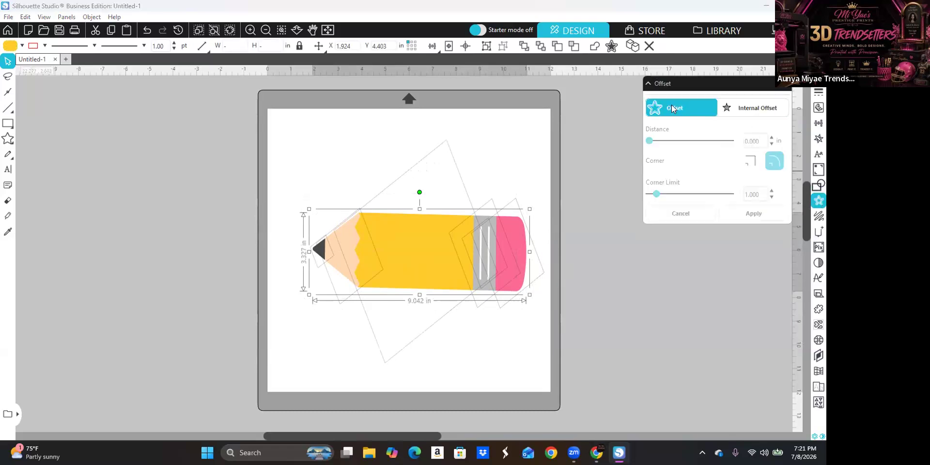
click(672, 108)
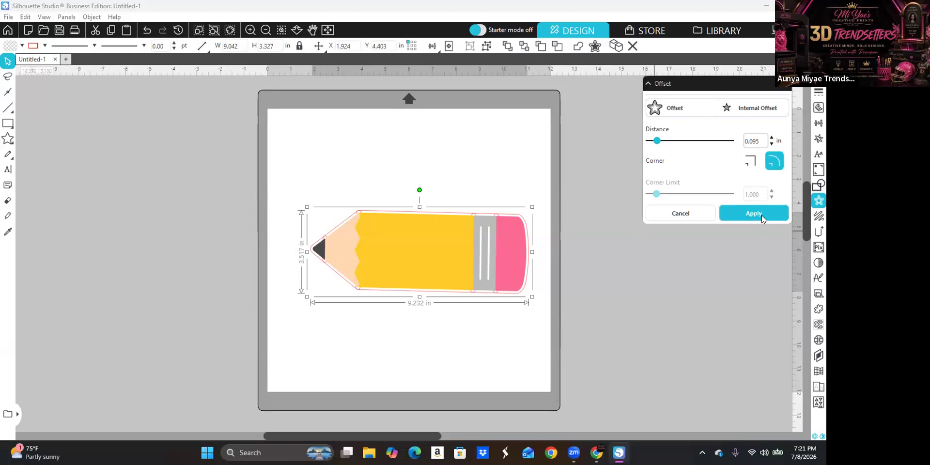
click(753, 213)
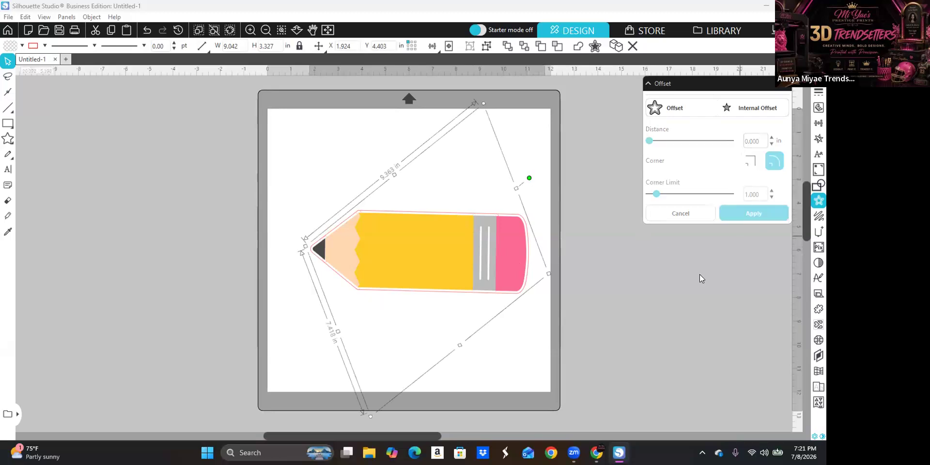
Step: Fill the pencil's offset outline with red (E02319) and deselect it
click(531, 355)
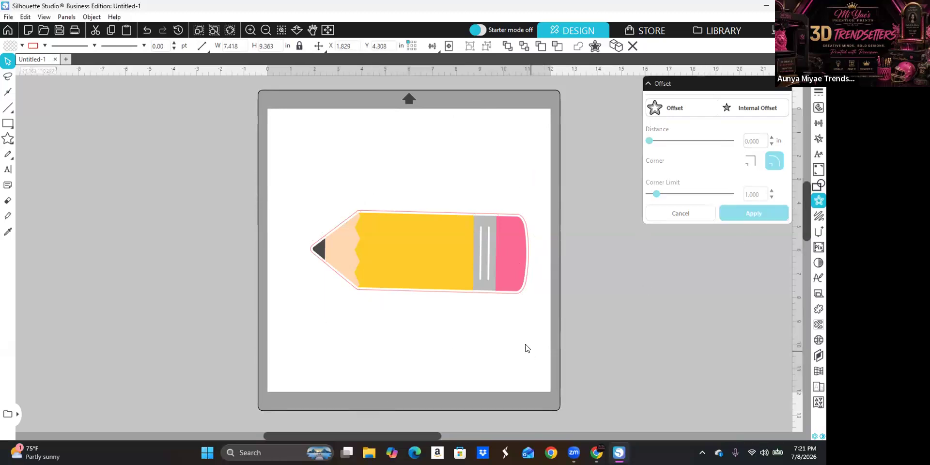
click(475, 299)
click(773, 160)
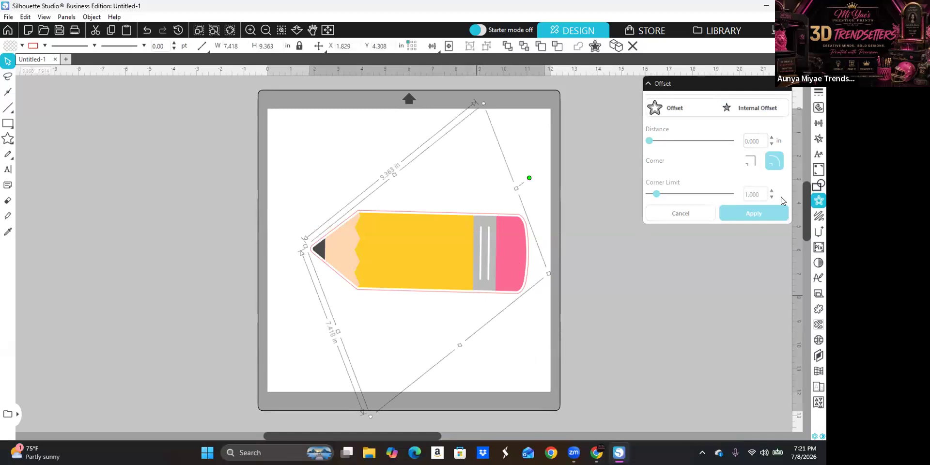
click(817, 90)
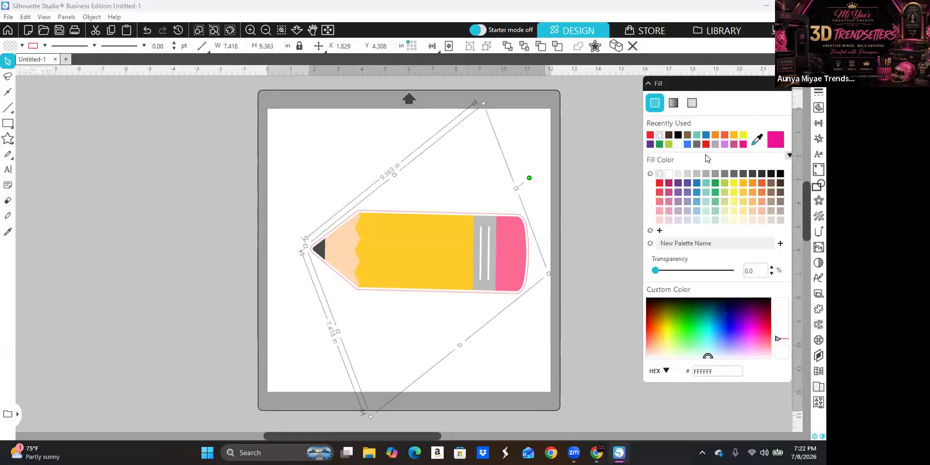
click(706, 144)
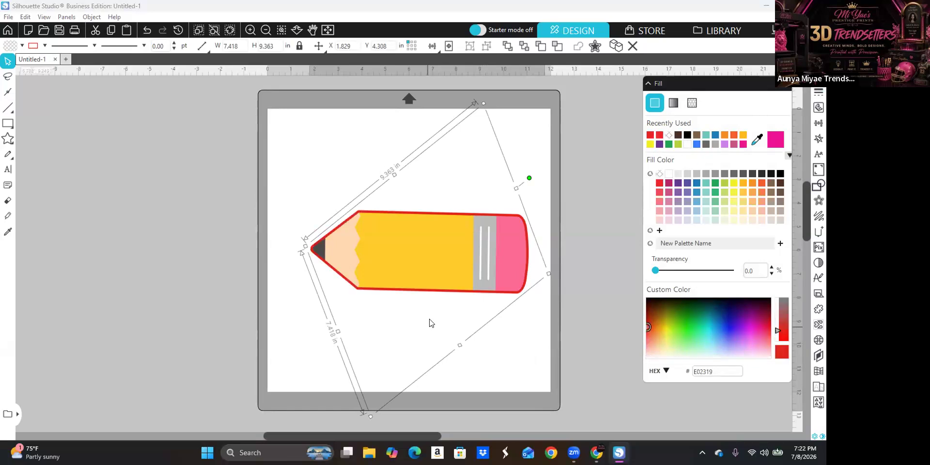
click(242, 295)
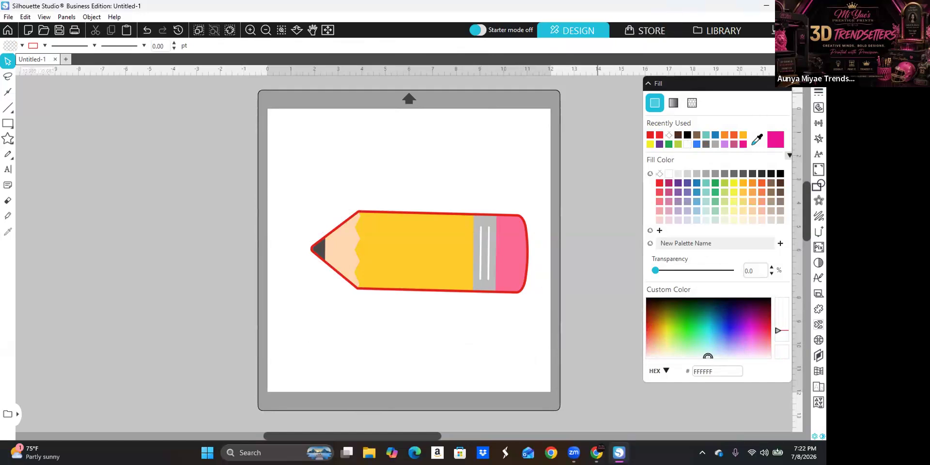
Step: Switch to the desktop and create a new folder named pen holder
click(765, 7)
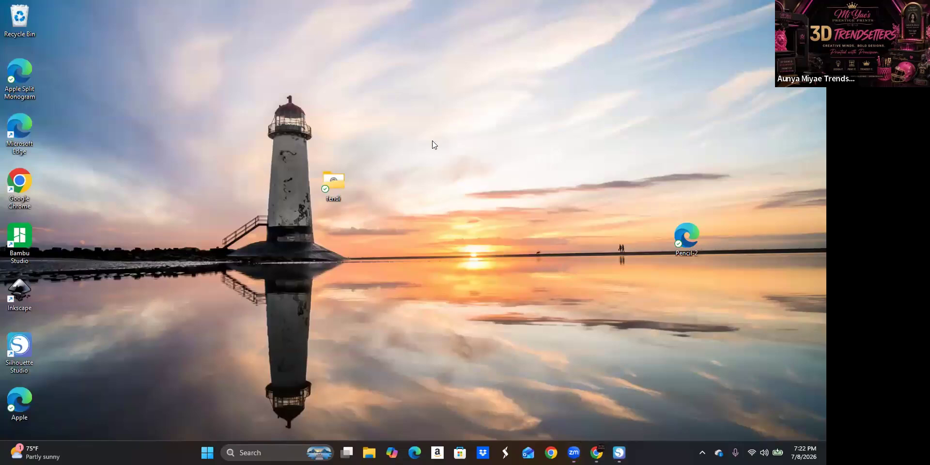
right_click(455, 149)
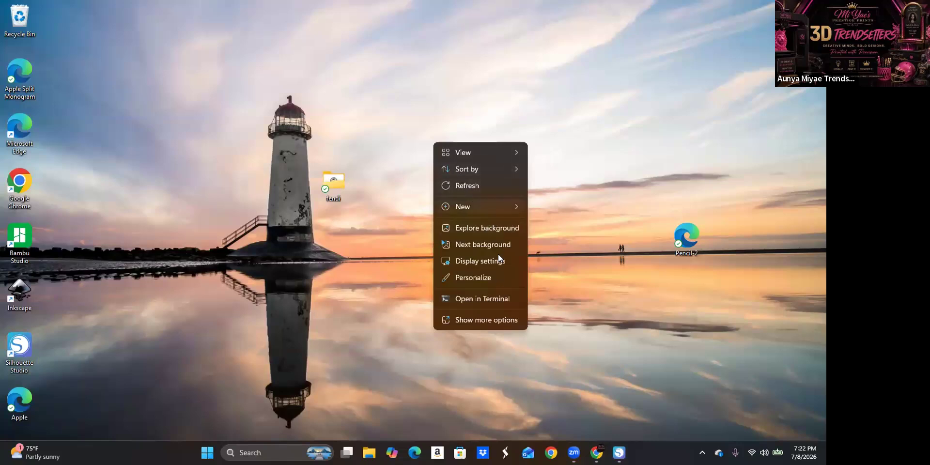
mouse_move(499, 206)
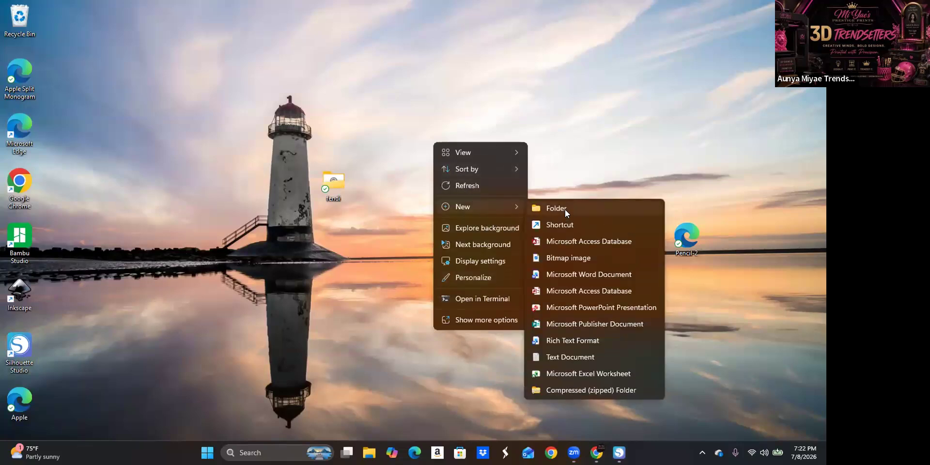
click(552, 205)
text(pen holder)
key(Return)
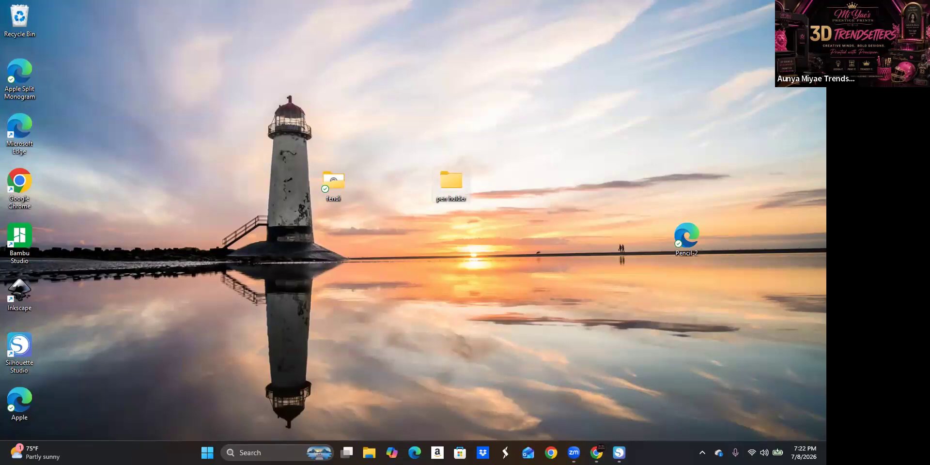
Step: Return to Silhouette Studio, select the pencil's red outline and start saving only that selection to the hard drive
click(619, 453)
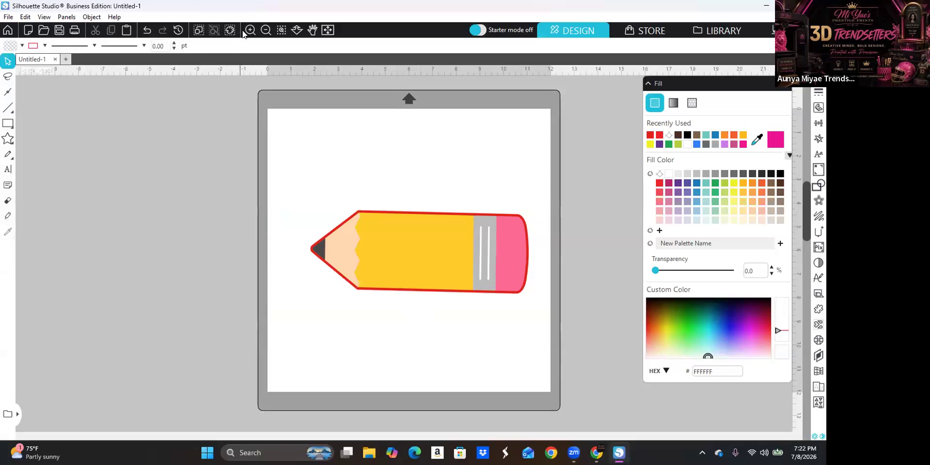
click(248, 31)
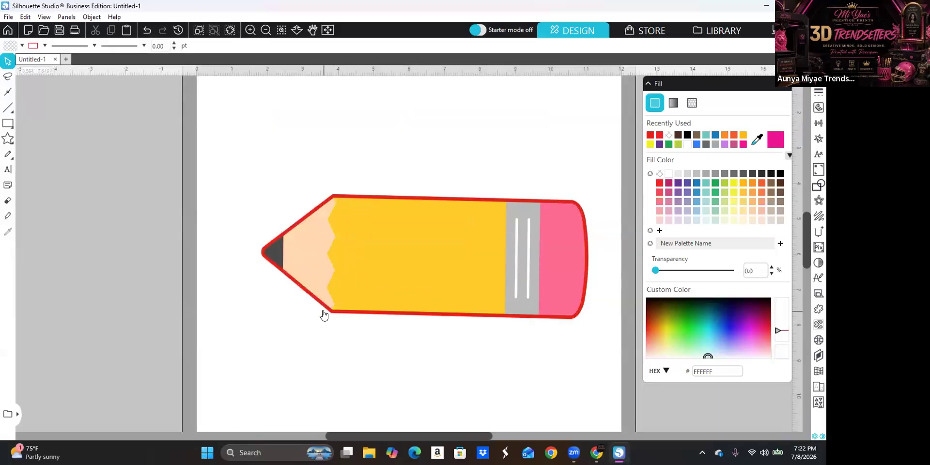
click(332, 314)
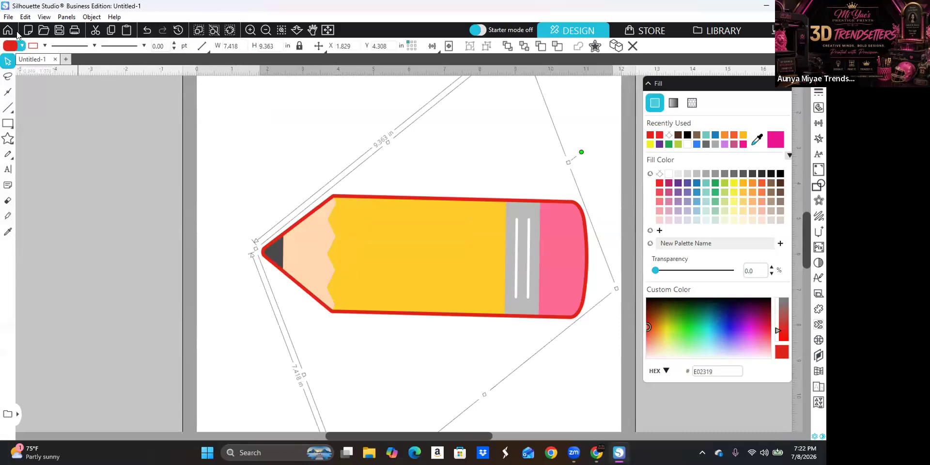
click(9, 17)
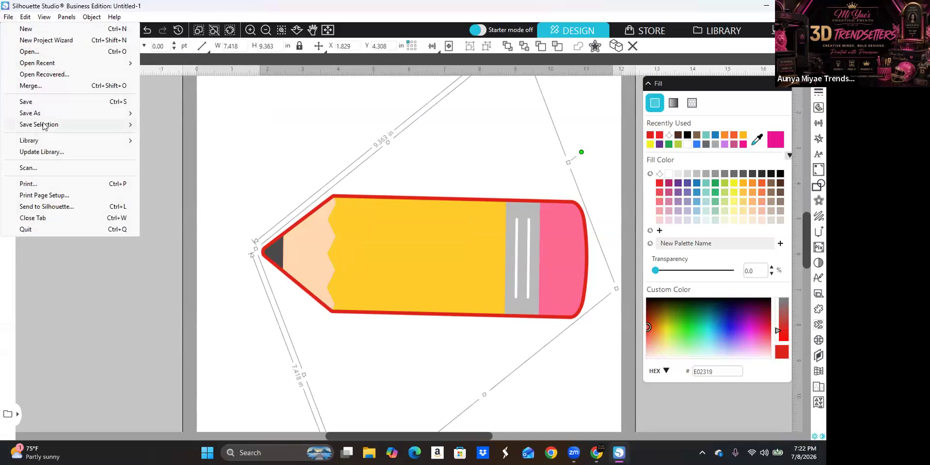
mouse_move(94, 125)
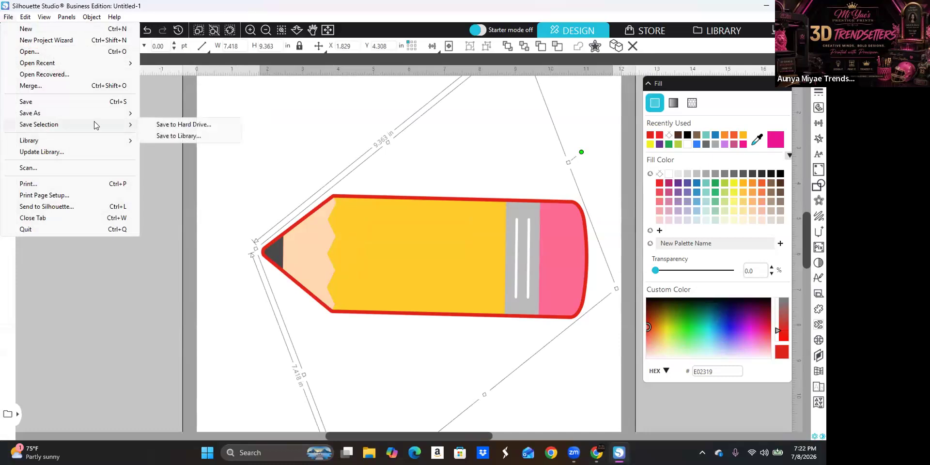
click(197, 126)
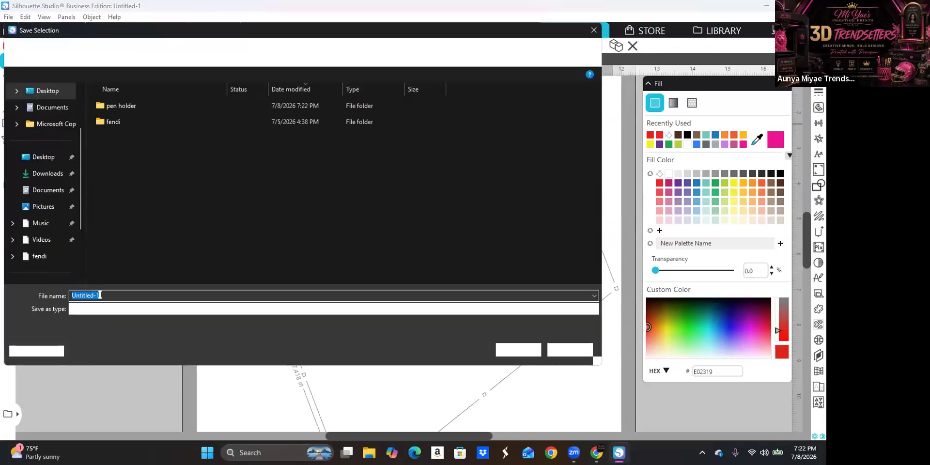
Step: Save the red outline as an SVG named red offset 1 in the pen holder folder, and delete the outline from the page
click(102, 308)
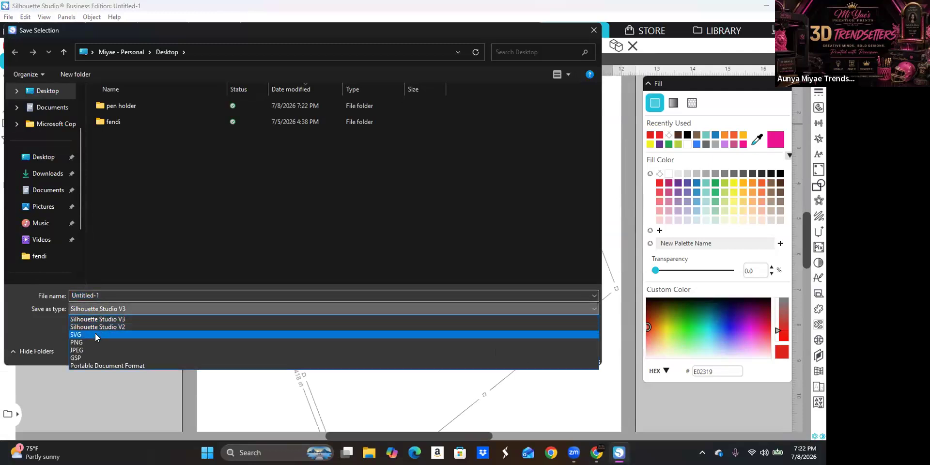
click(95, 333)
double_click(134, 151)
double_click(115, 314)
text(red off)
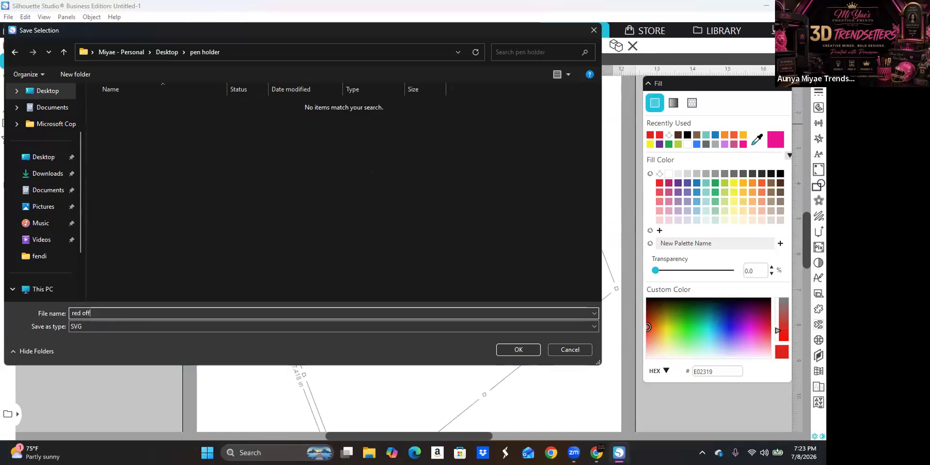
text(set)
click(515, 350)
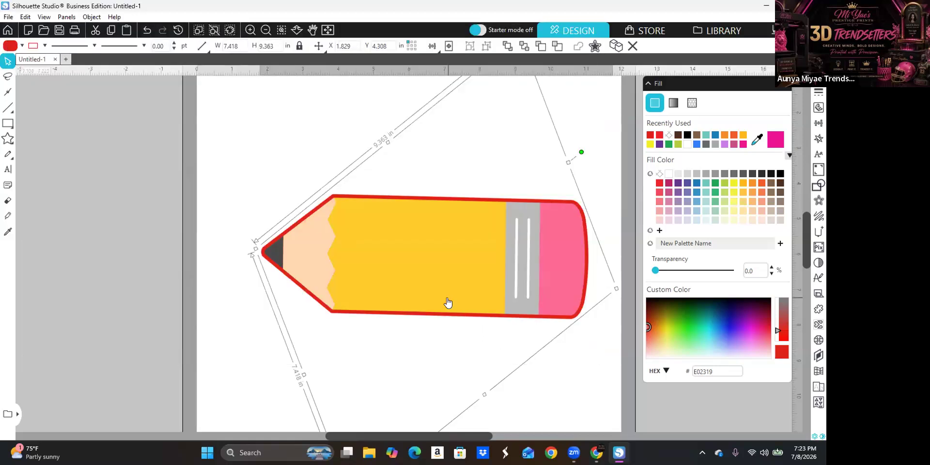
key(Delete)
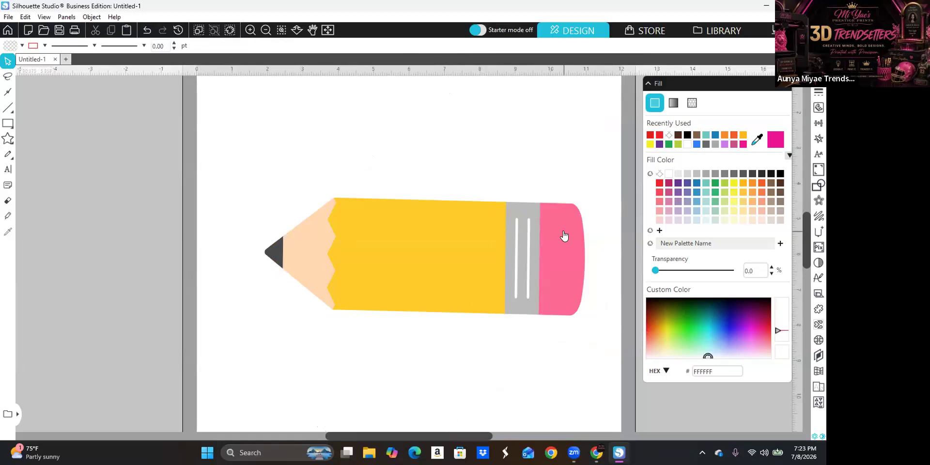
Step: Save the pencil's black tip alone as an SVG named blk tip 2 in the pen holder folder, and delete the tip from the page
click(268, 252)
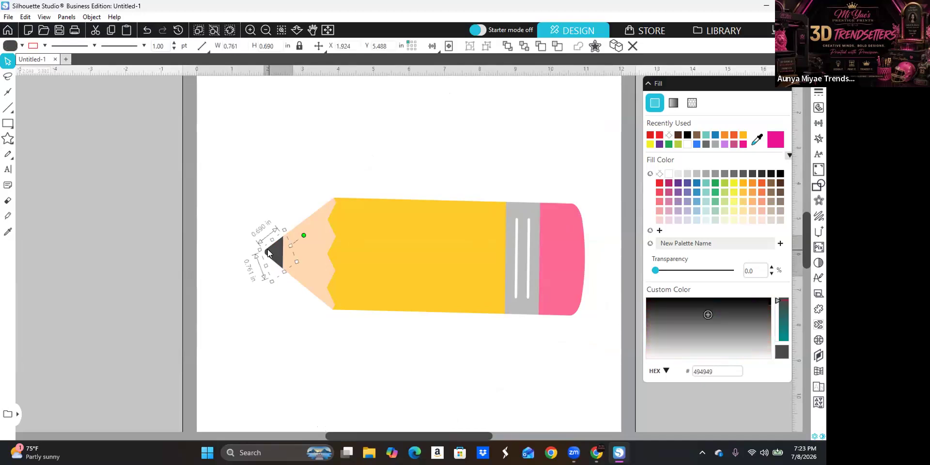
click(8, 17)
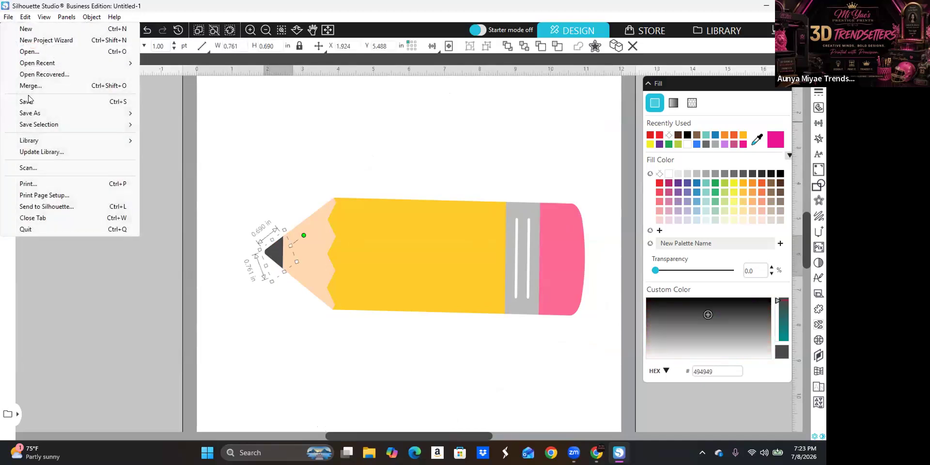
mouse_move(31, 125)
click(175, 121)
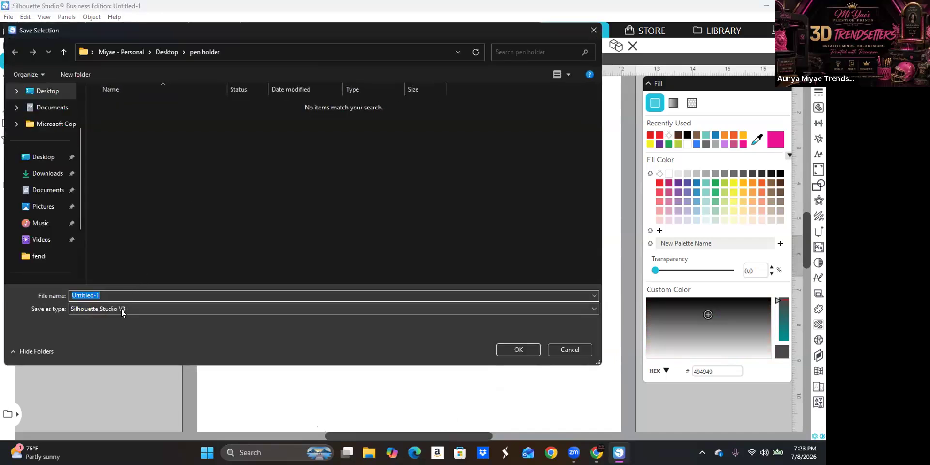
click(121, 309)
click(121, 334)
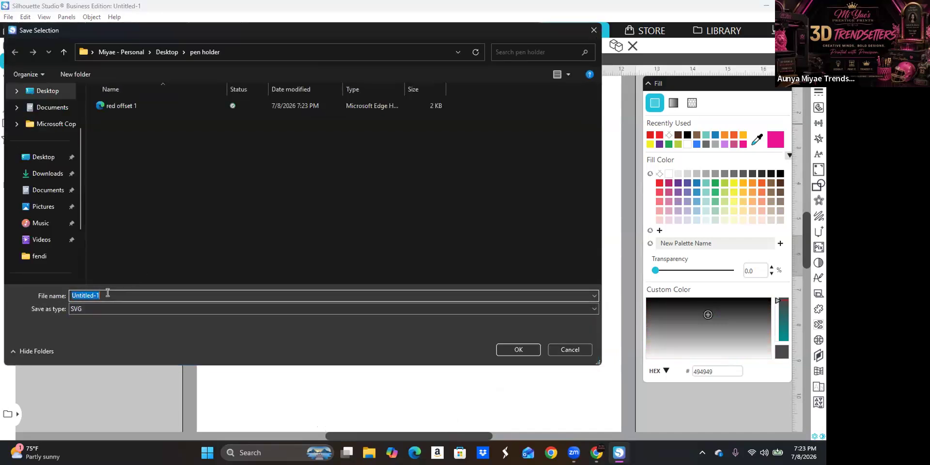
text(b)
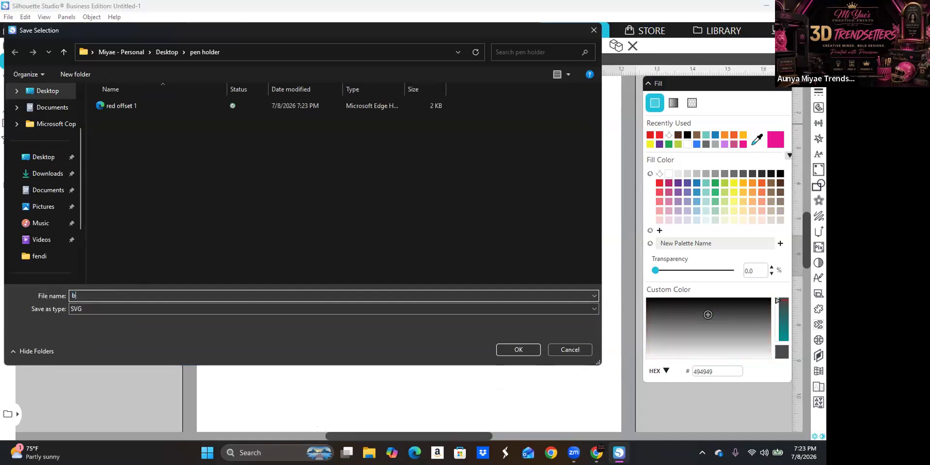
text(lktip)
click(79, 295)
click(506, 349)
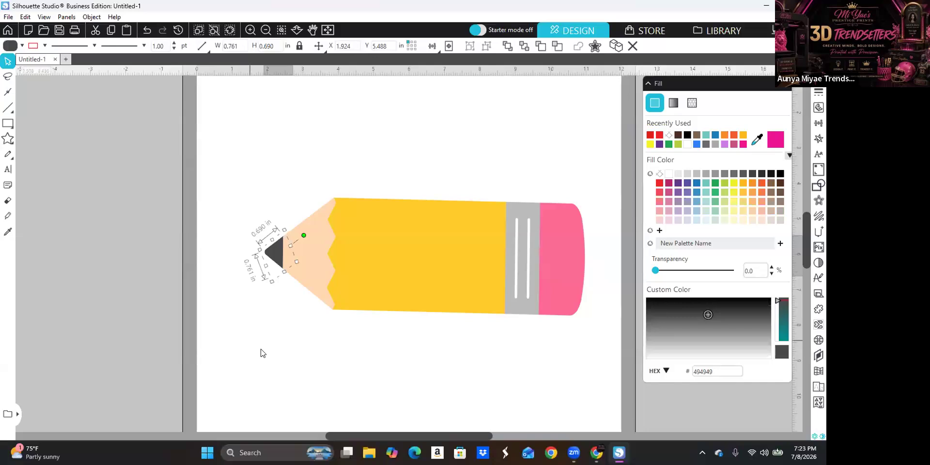
key(Delete)
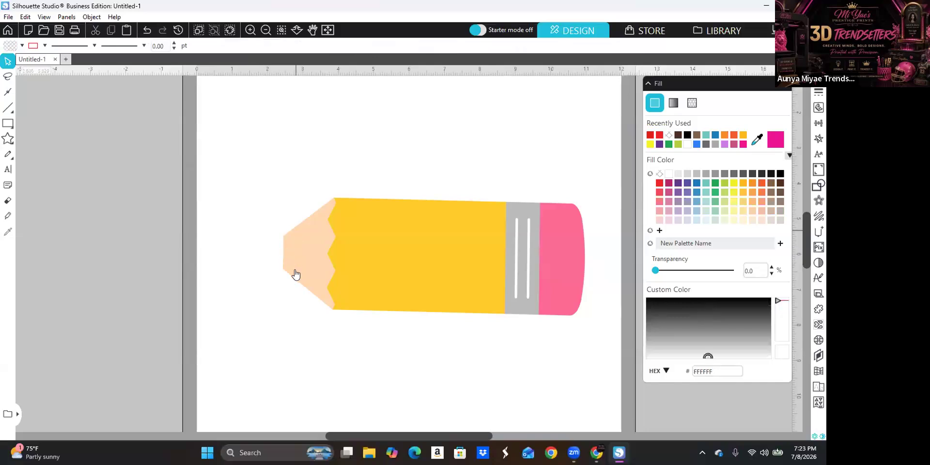
Step: Save the pencil's tan wood section alone as an SVG named tan 3 in the pen holder folder, and delete it from the page
click(309, 253)
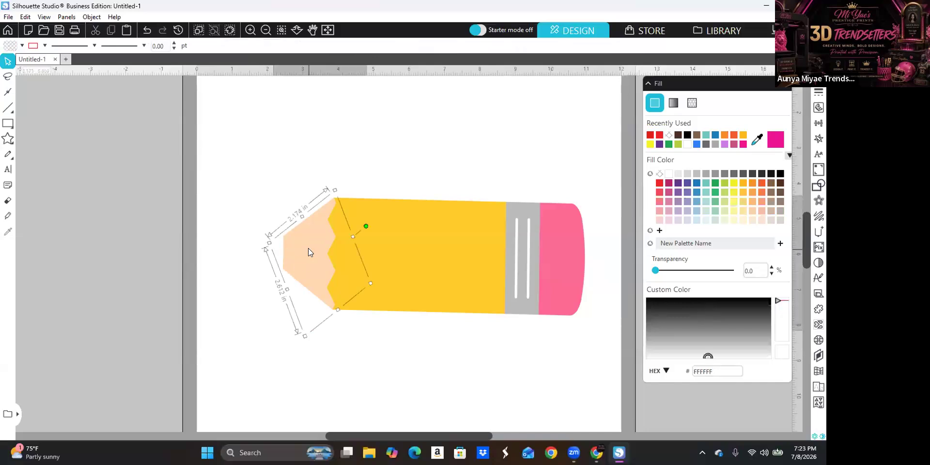
click(8, 17)
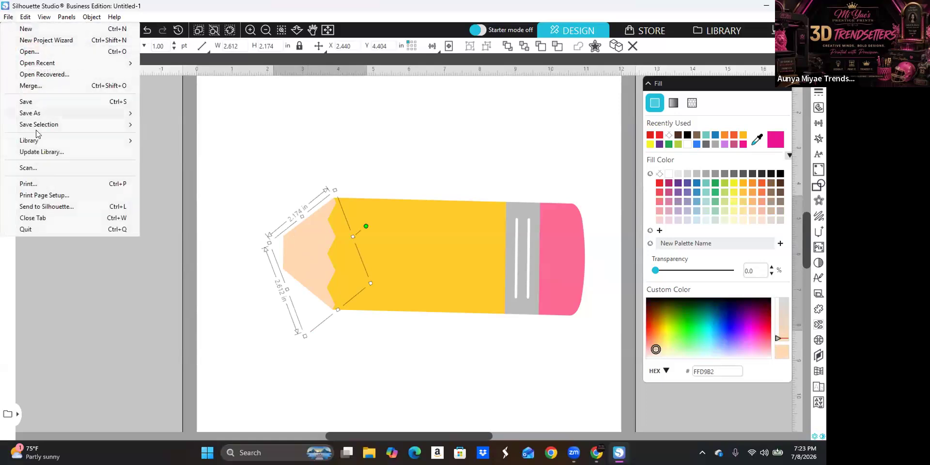
mouse_move(39, 124)
click(185, 125)
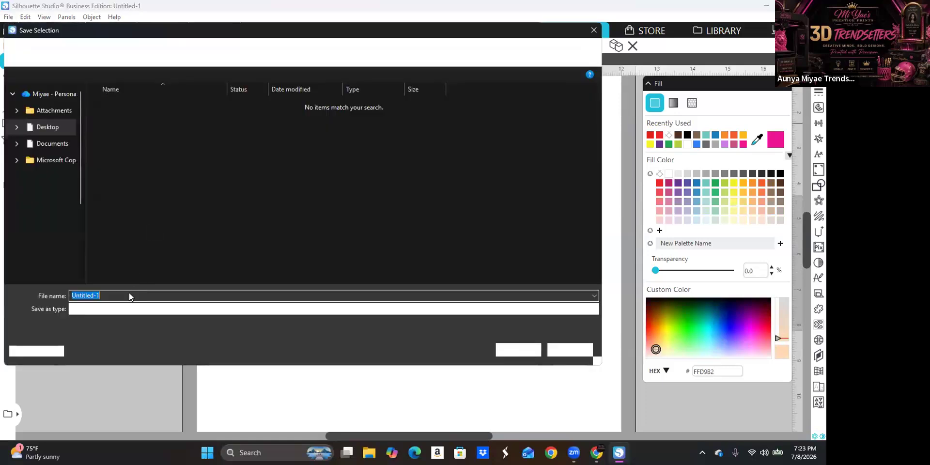
click(108, 308)
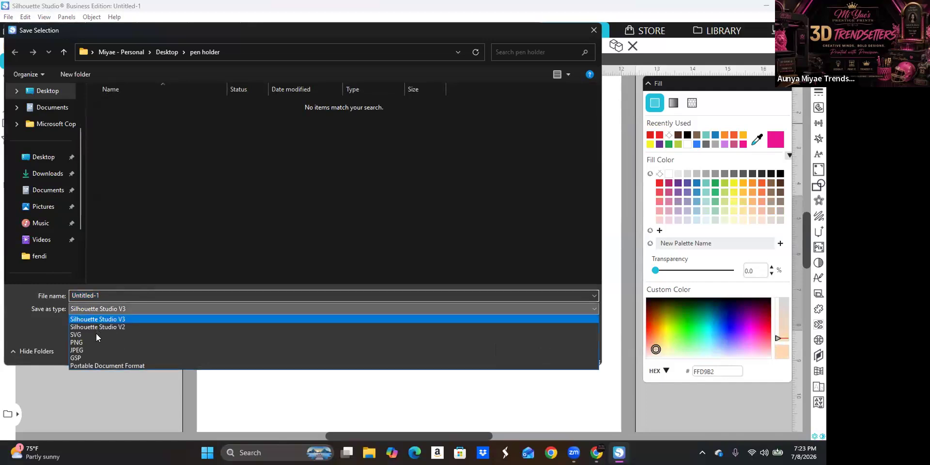
click(97, 335)
double_click(101, 295)
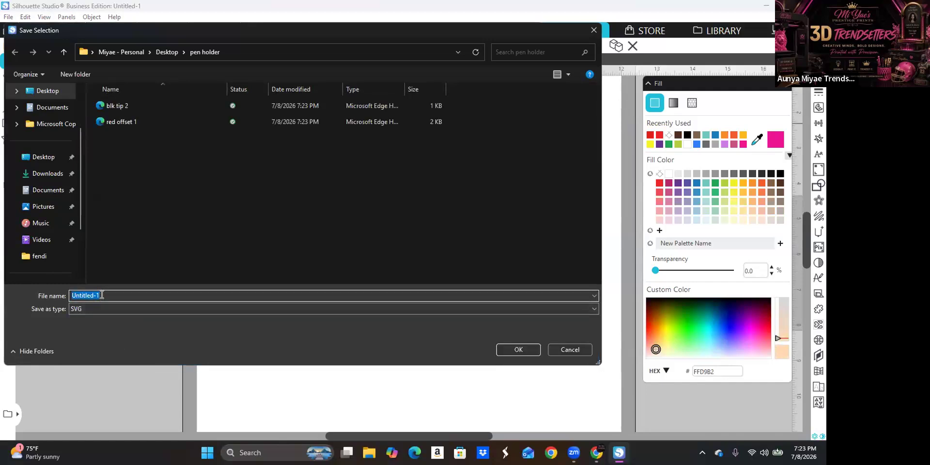
text(tan 3)
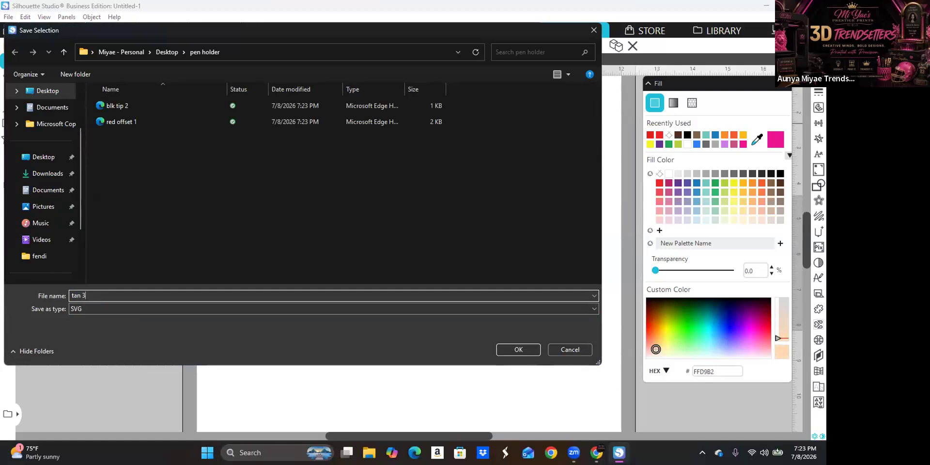
click(517, 350)
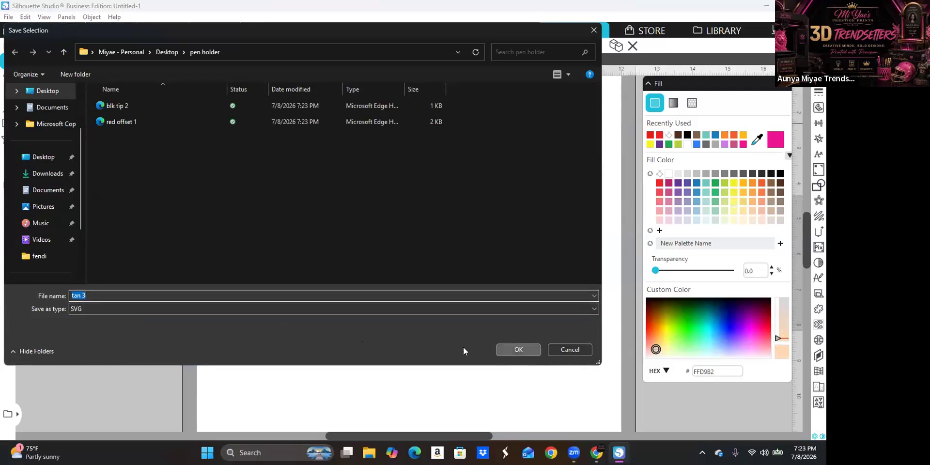
key(Delete)
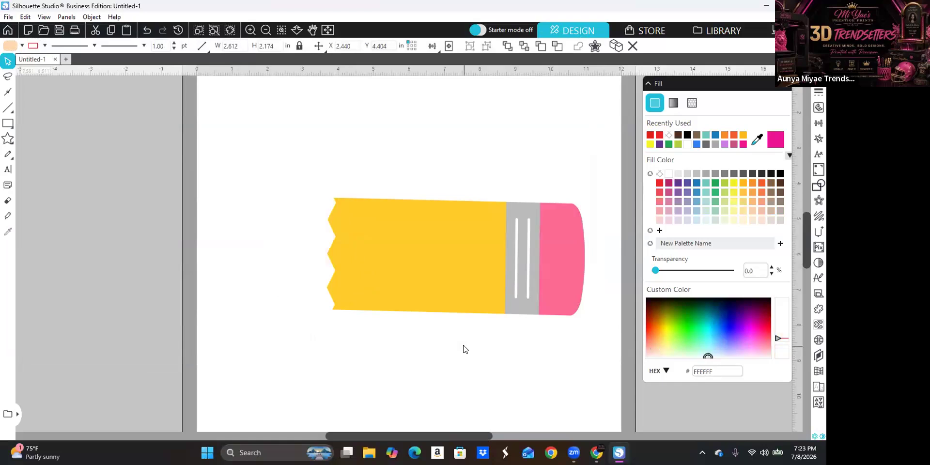
Step: Save the pencil's yellow body alone as an SVG named yellow 4 in the pen holder folder, and delete it from the page
click(405, 238)
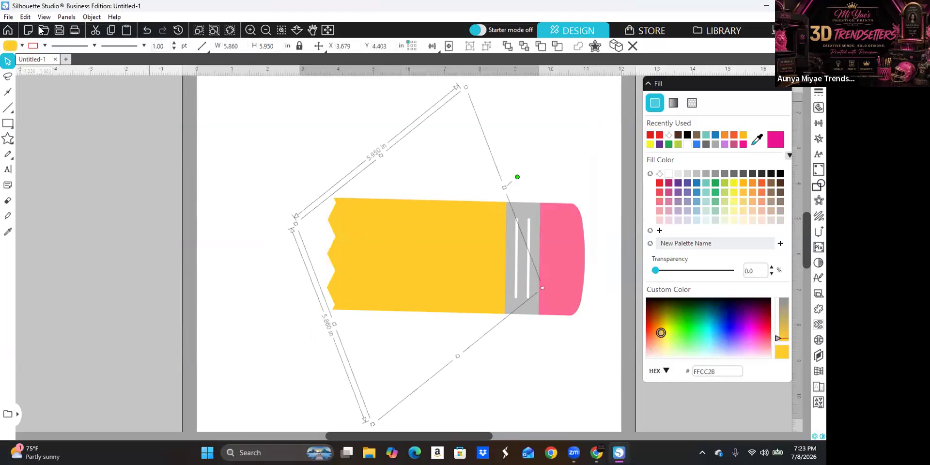
click(8, 17)
mouse_move(35, 124)
click(181, 125)
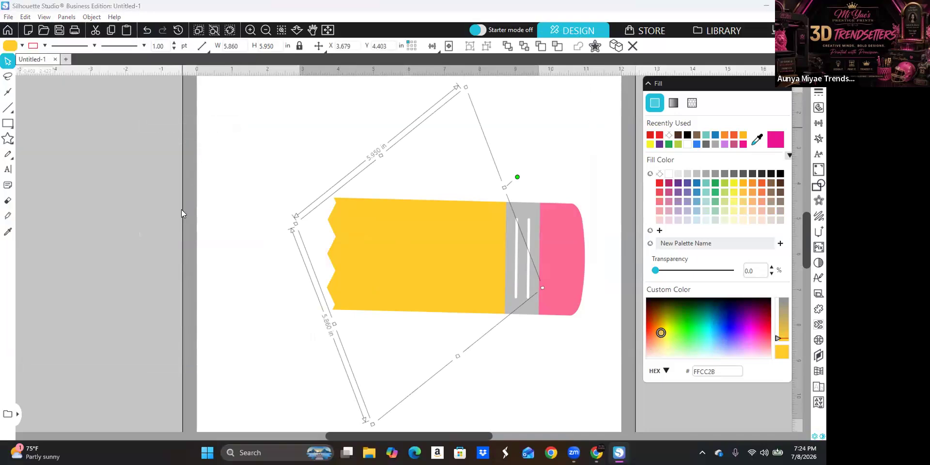
click(104, 311)
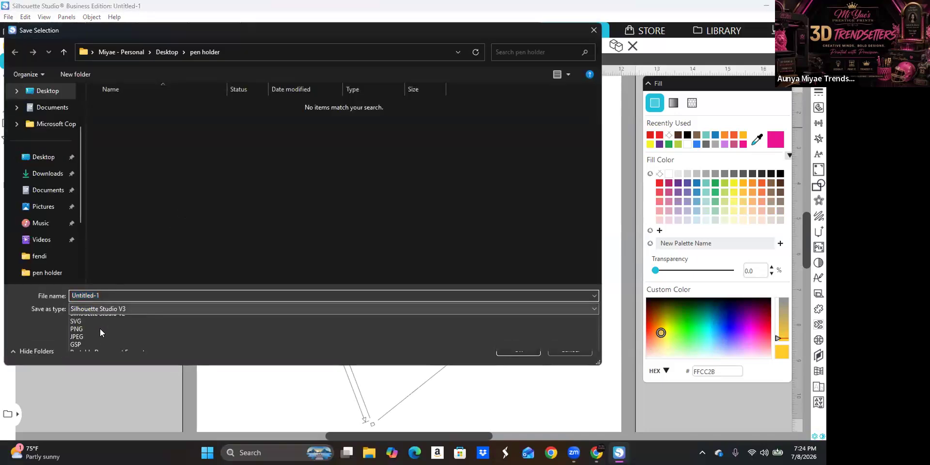
click(96, 334)
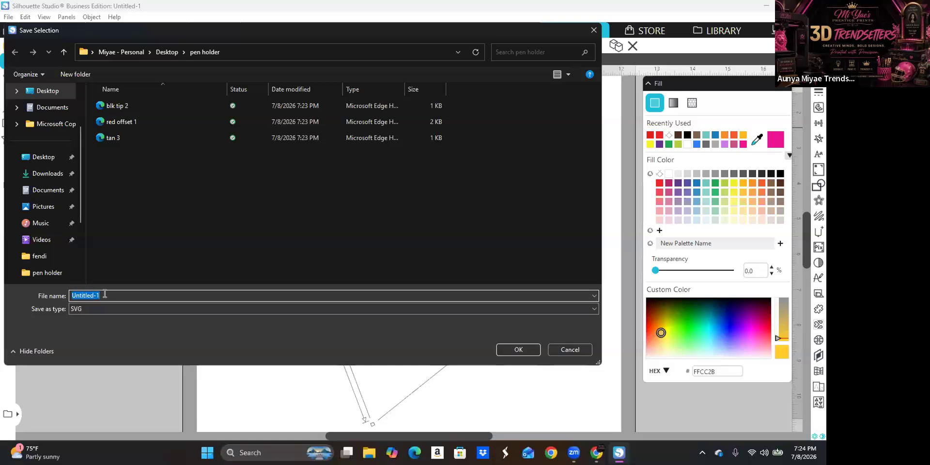
text(yellow 4)
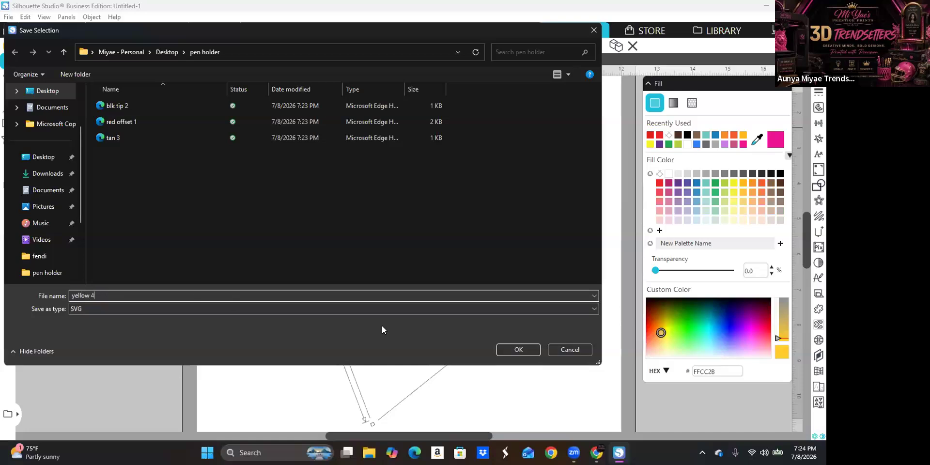
click(508, 345)
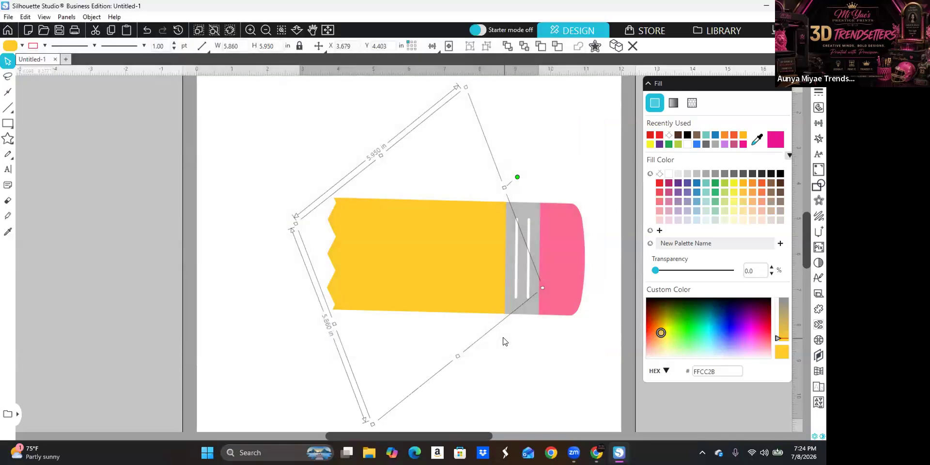
key(Delete)
Step: Save the pencil's grey metal band alone as an SVG named grey 5 in the pen holder folder, and delete it from the page
click(522, 209)
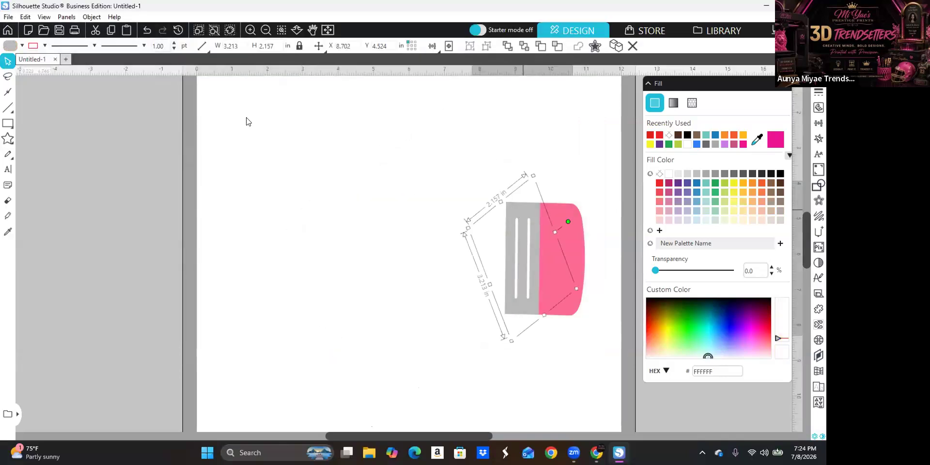
click(9, 17)
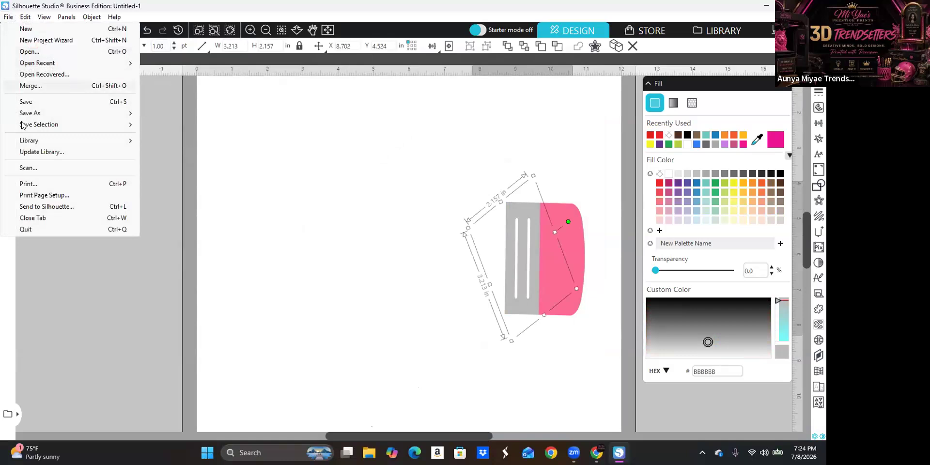
mouse_move(30, 125)
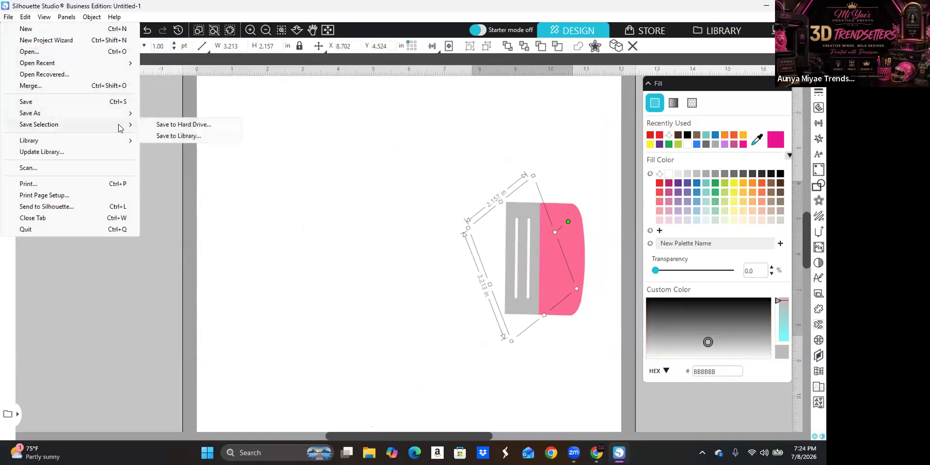
click(192, 127)
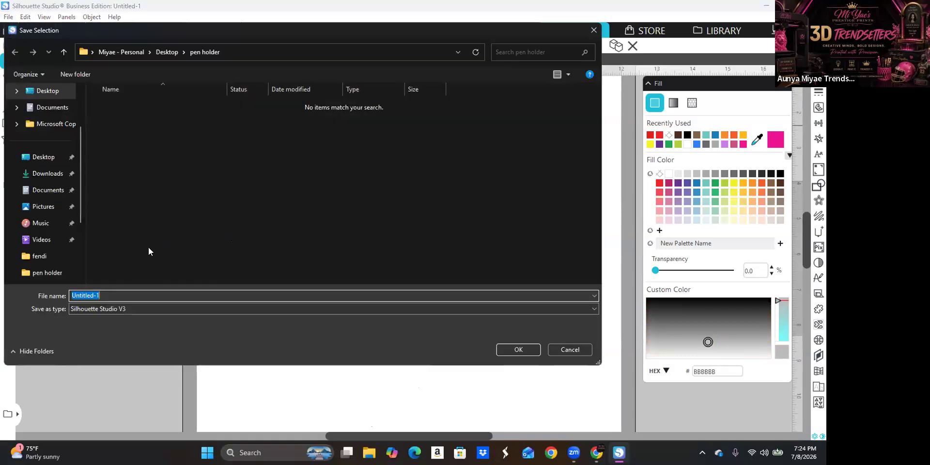
click(118, 310)
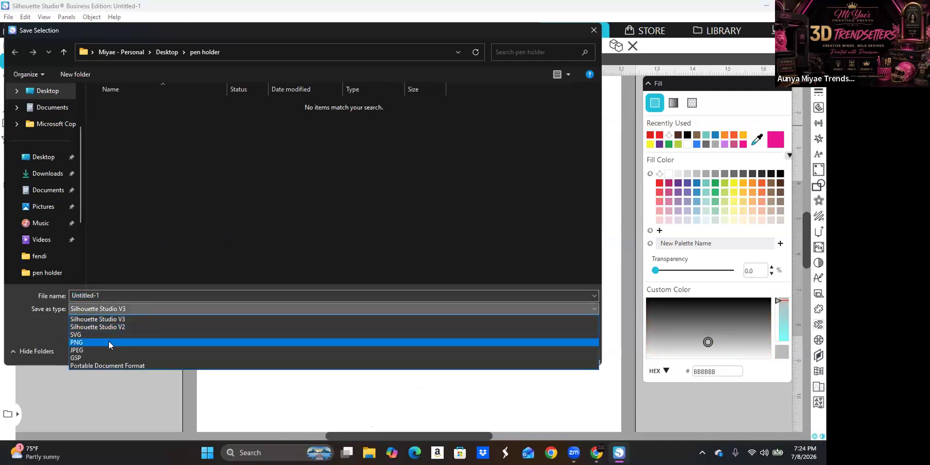
click(104, 334)
click(106, 294)
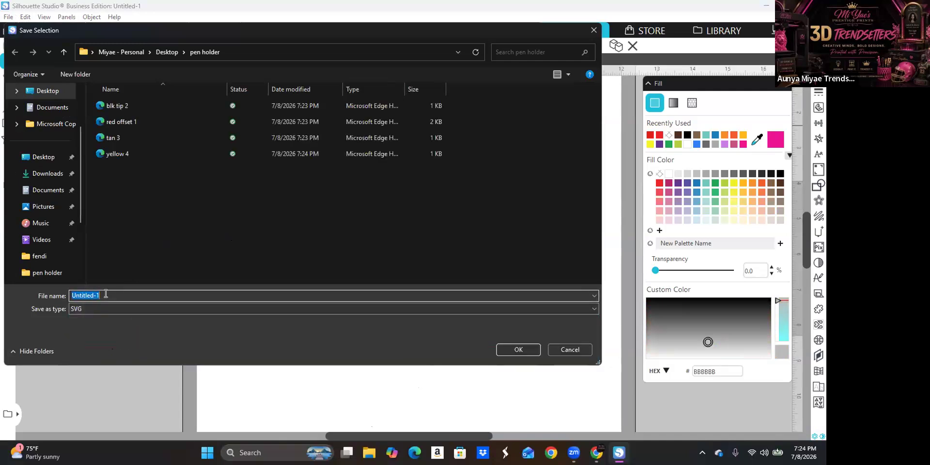
text(grey 5)
click(506, 348)
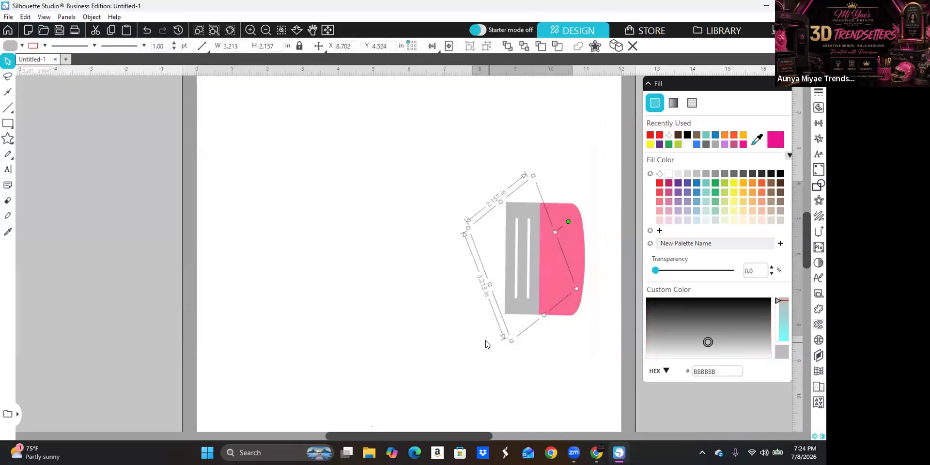
key(Delete)
Step: Save the pencil's pink eraser alone as an SVG named pink 6 in the pen holder folder, and delete it from the page
click(548, 238)
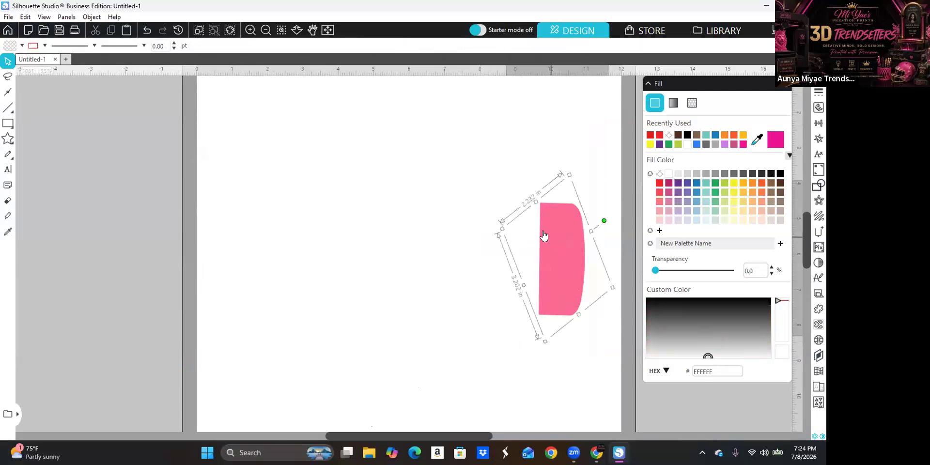
click(7, 17)
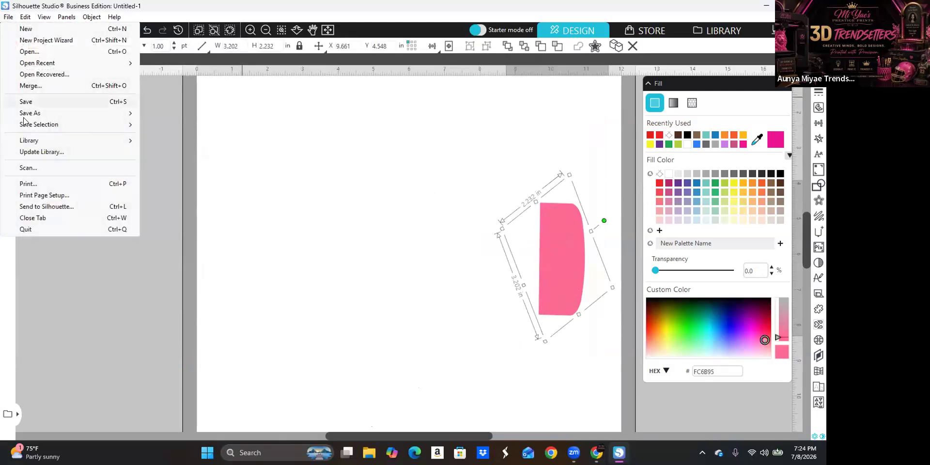
mouse_move(68, 125)
click(210, 125)
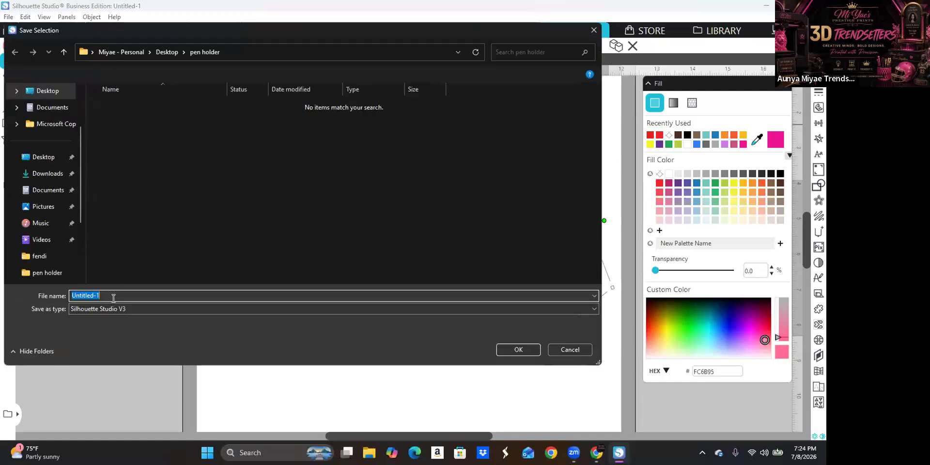
click(97, 309)
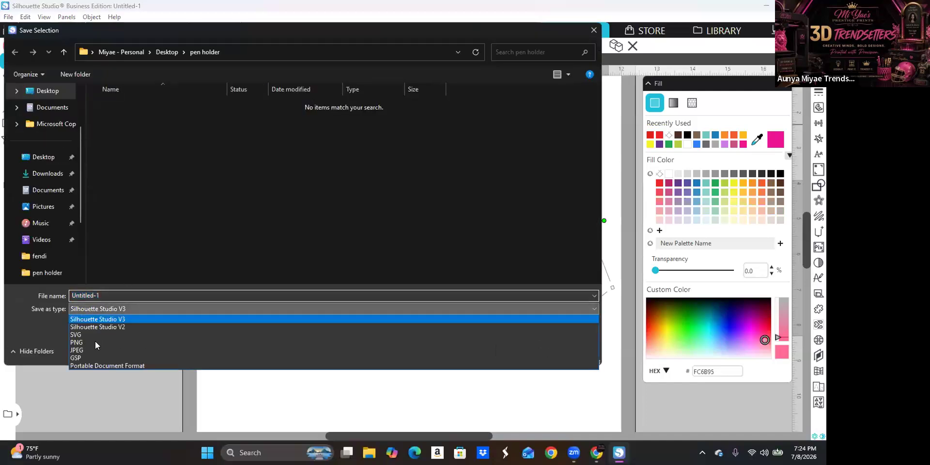
click(92, 334)
double_click(96, 294)
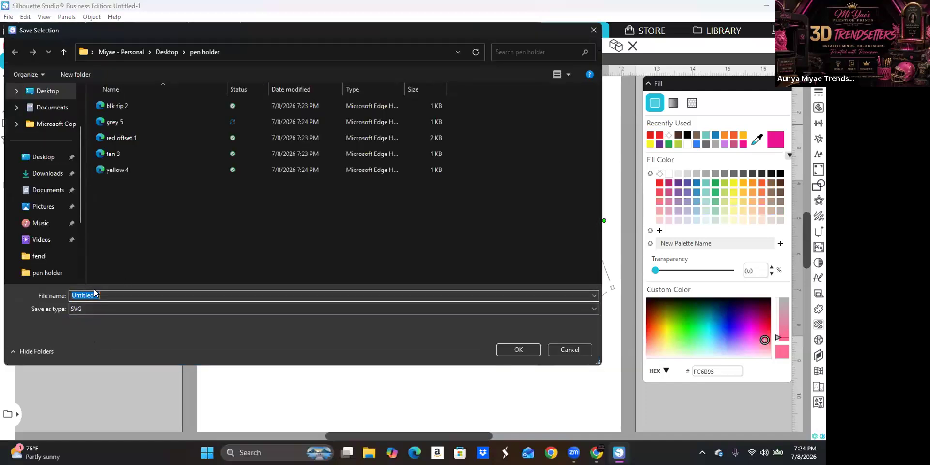
text(pink 6)
click(506, 353)
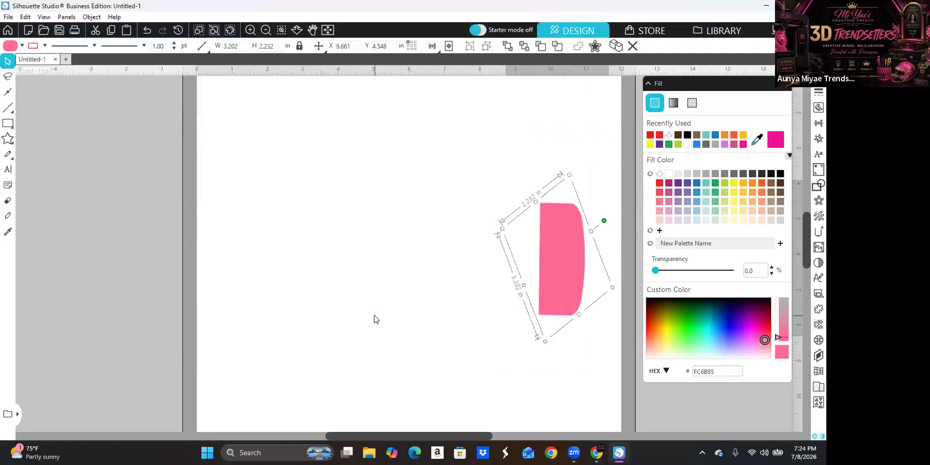
key(Delete)
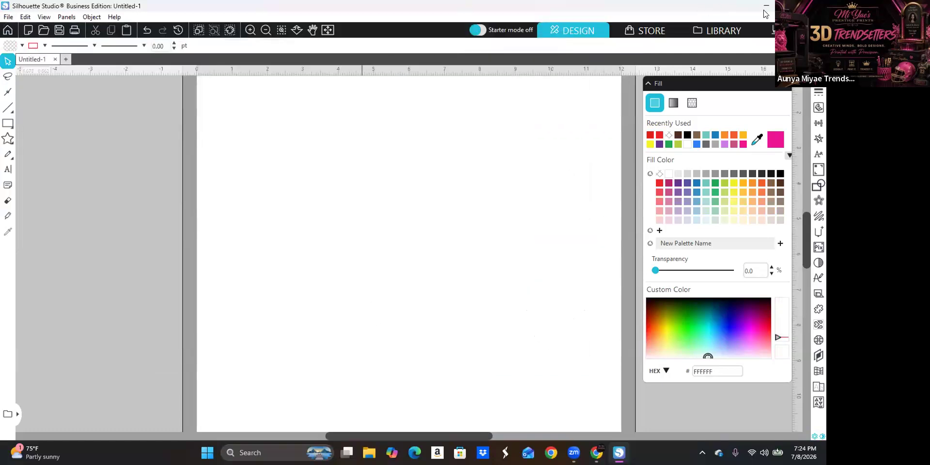
Step: Switch to Chrome with the 3D TRENDSETTERS profile and open the Tinkercad dashboard
click(767, 8)
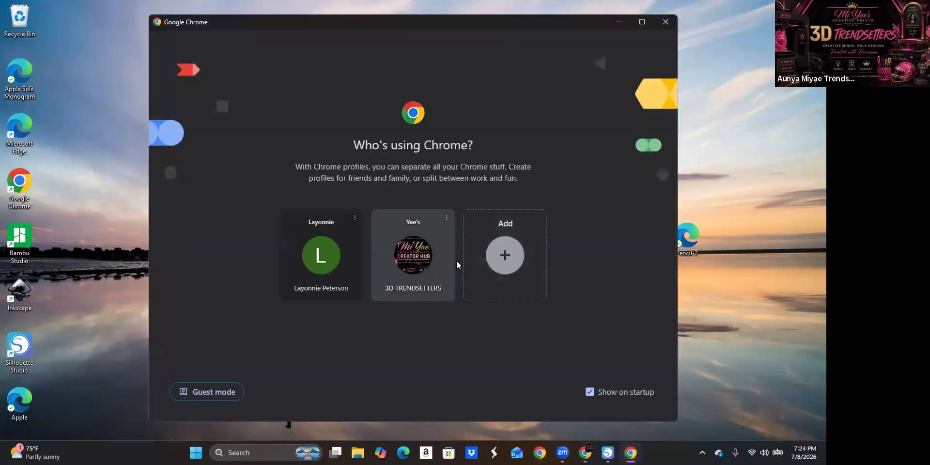
click(405, 261)
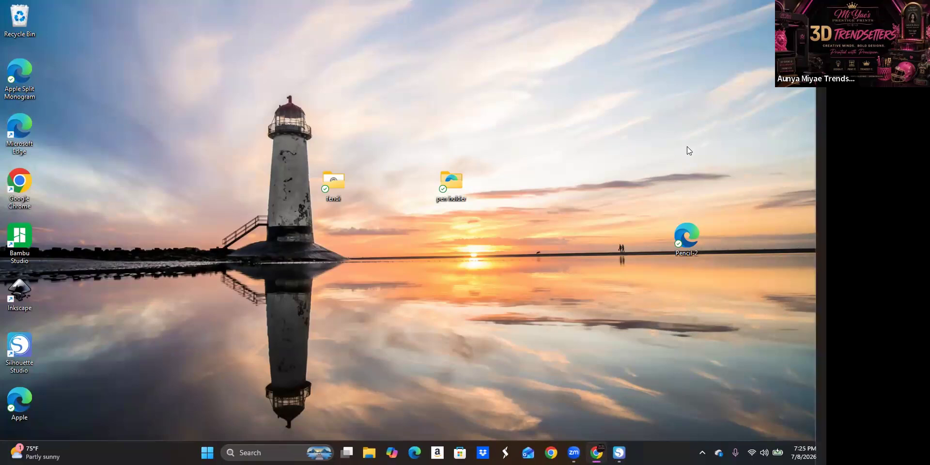
click(422, 8)
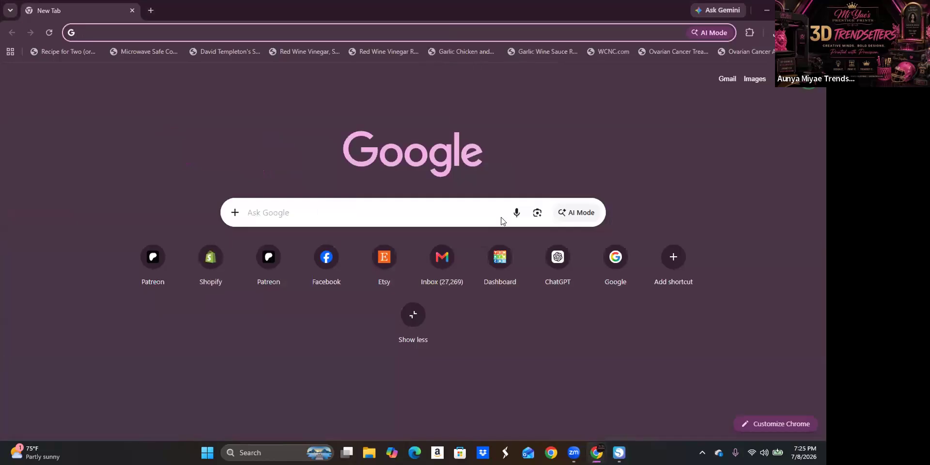
click(500, 257)
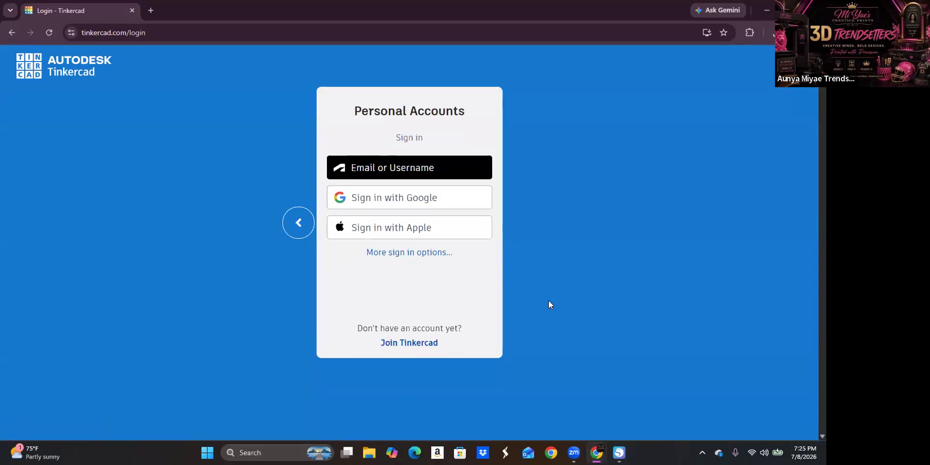
drag(107, 10, 686, 26)
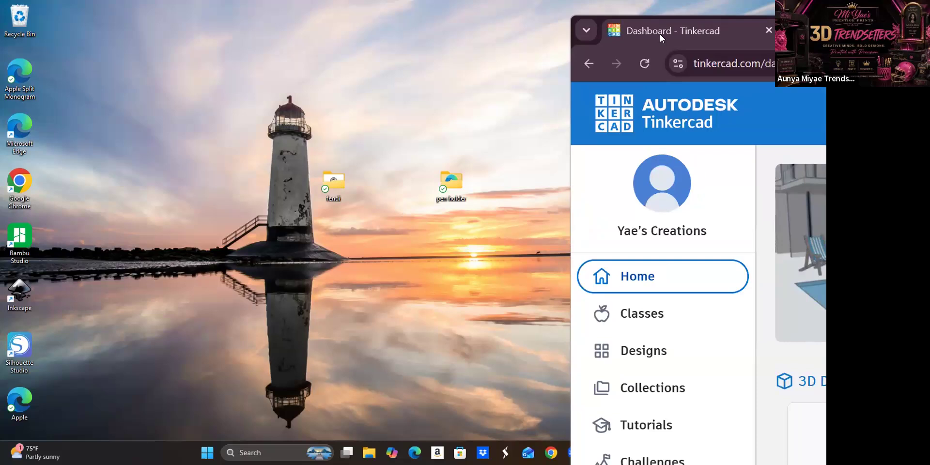
drag(660, 35, 661, 38)
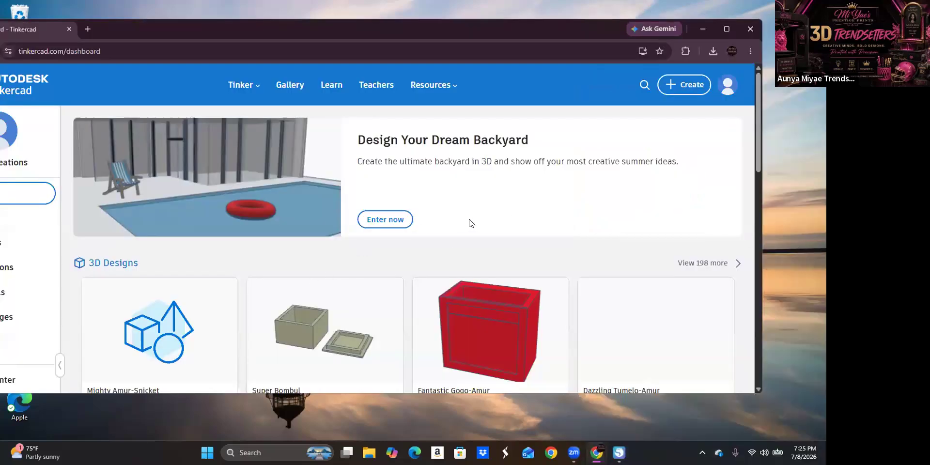
Step: Create a new 3D design from the Tinkercad dashboard
scroll(469, 219, down, 6)
scroll(466, 223, up, 6)
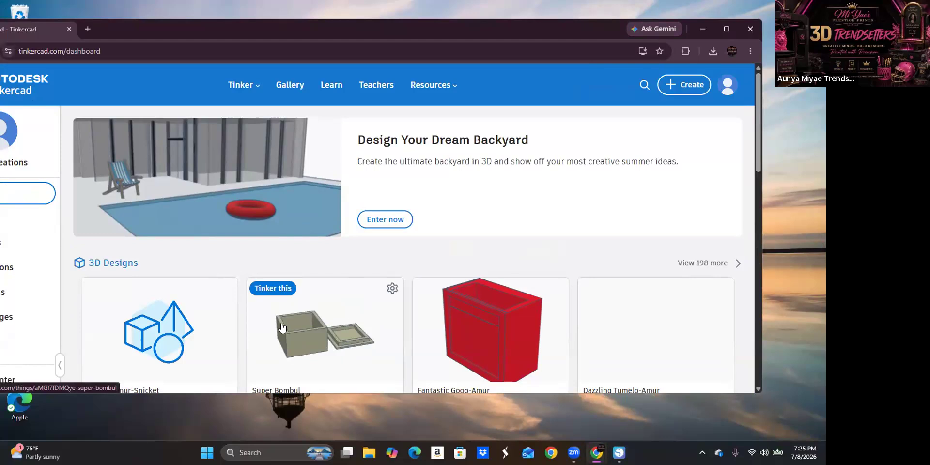
scroll(499, 234, down, 4)
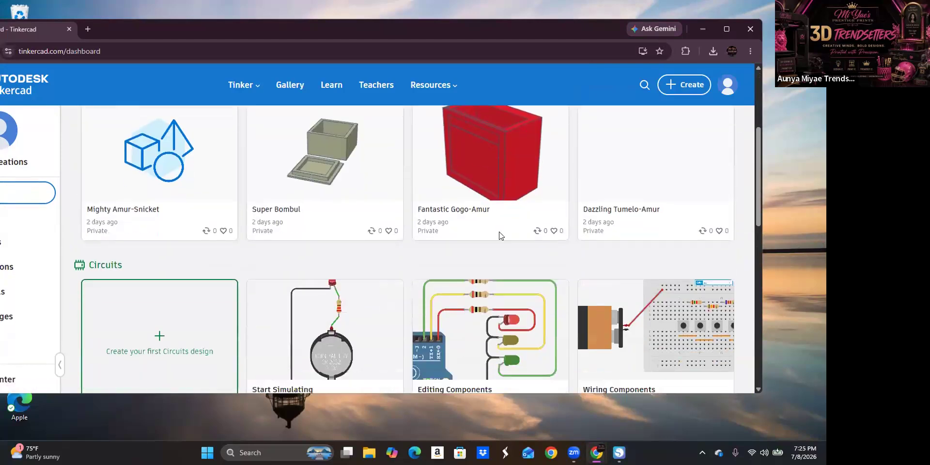
scroll(499, 232, up, 4)
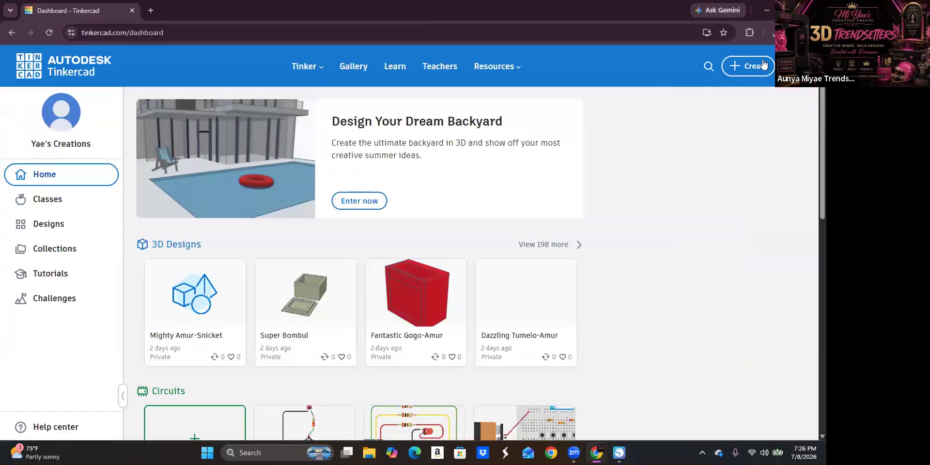
click(752, 66)
click(719, 95)
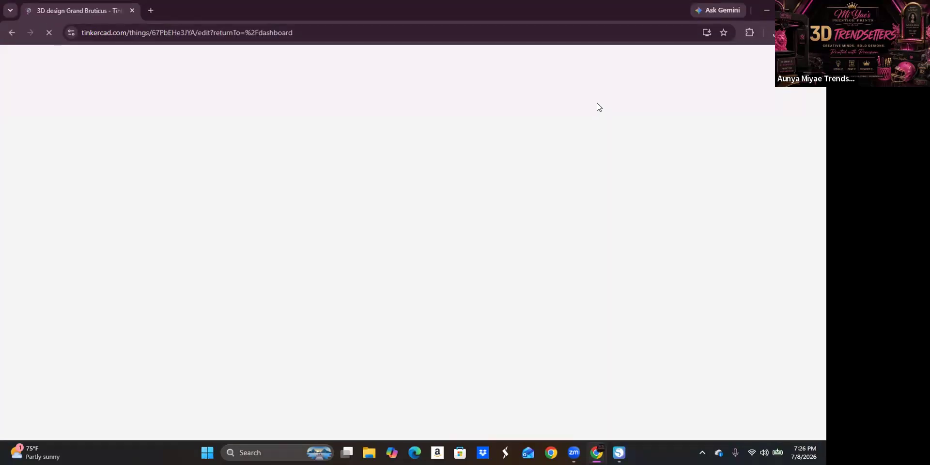
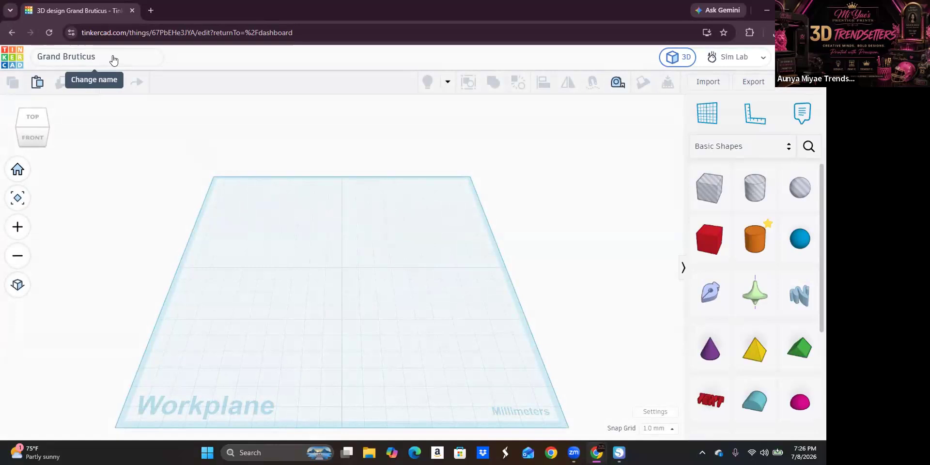
Step: Rename the new design as 3 compartment pen holder
click(110, 56)
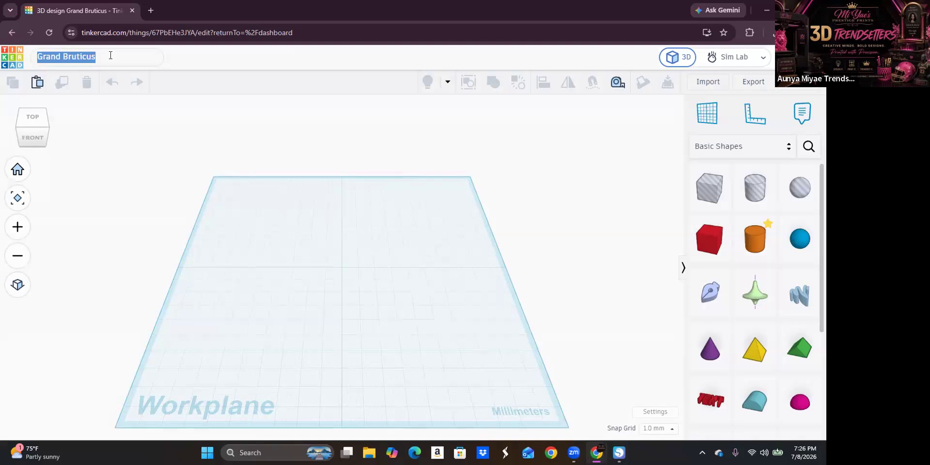
text(3 co)
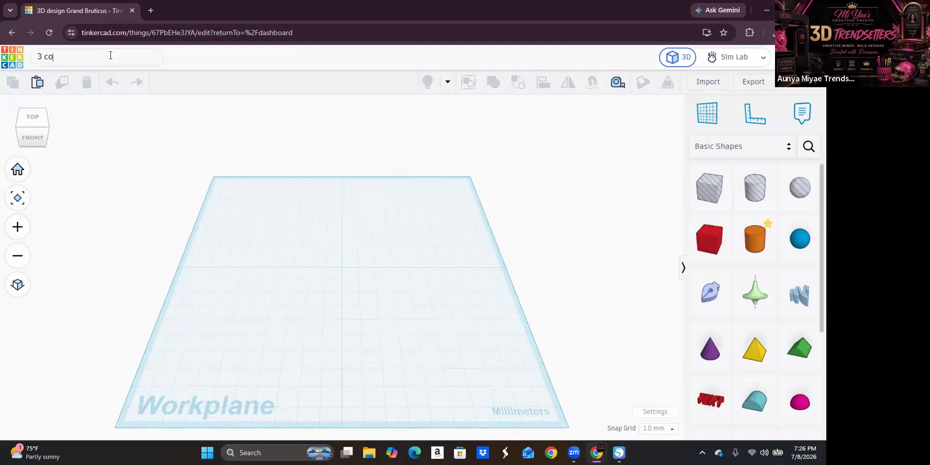
text(mpartment pen holder)
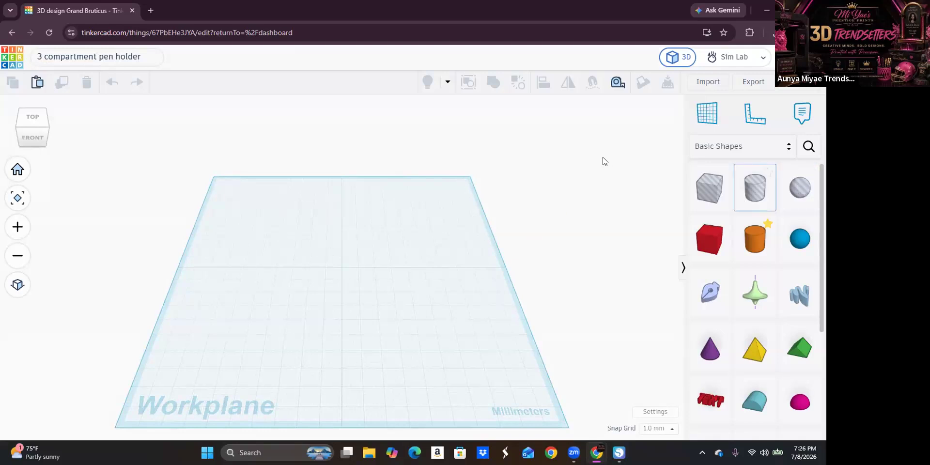
scroll(546, 202, down, 2)
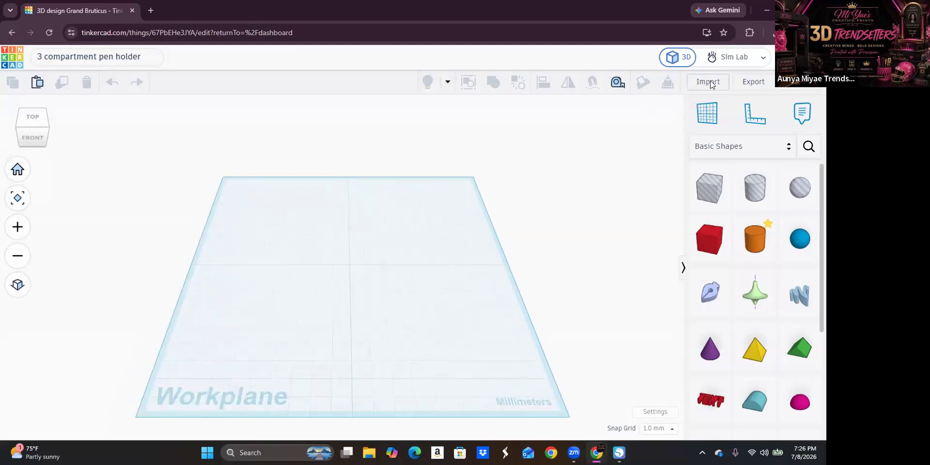
Step: Import the red offset 1 SVG from the pen holder folder into the design
click(708, 81)
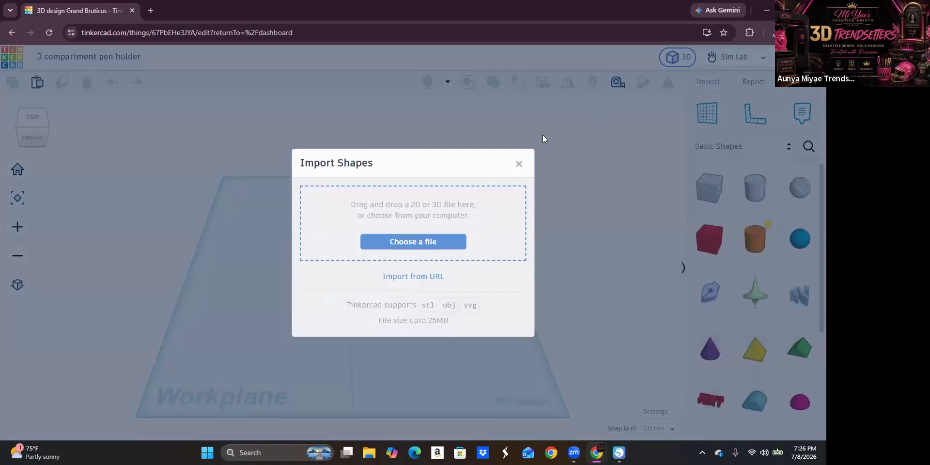
click(396, 235)
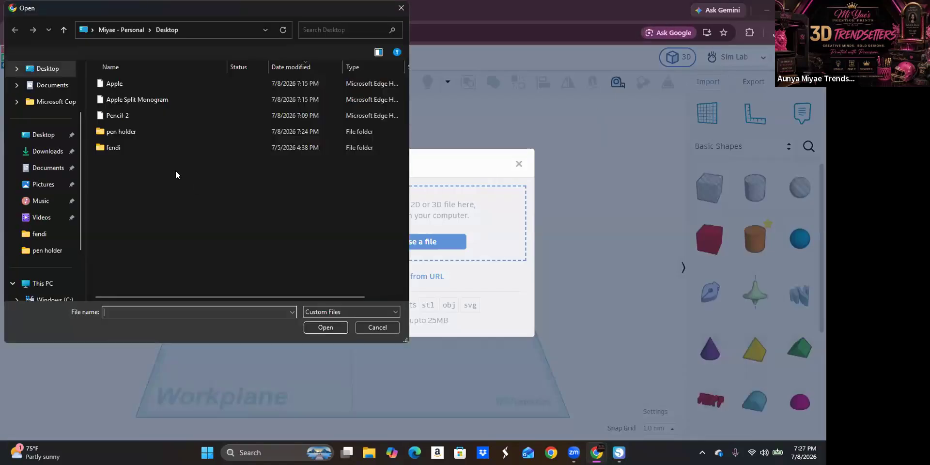
double_click(139, 130)
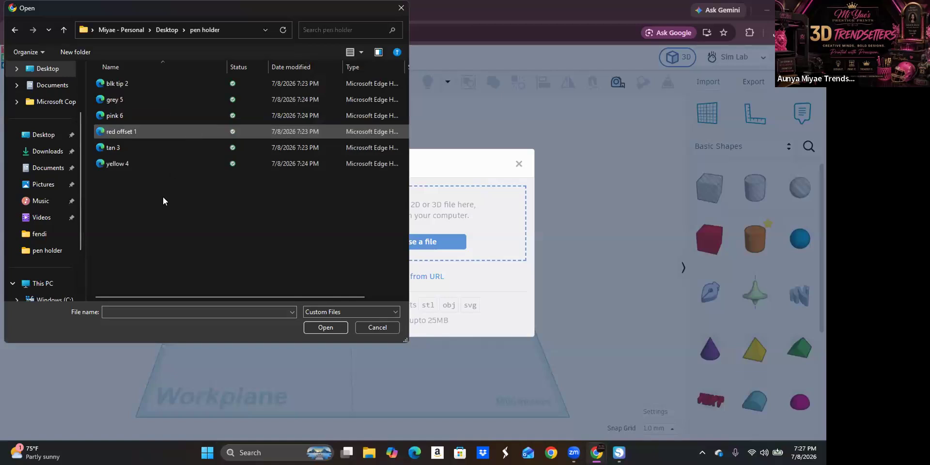
click(158, 134)
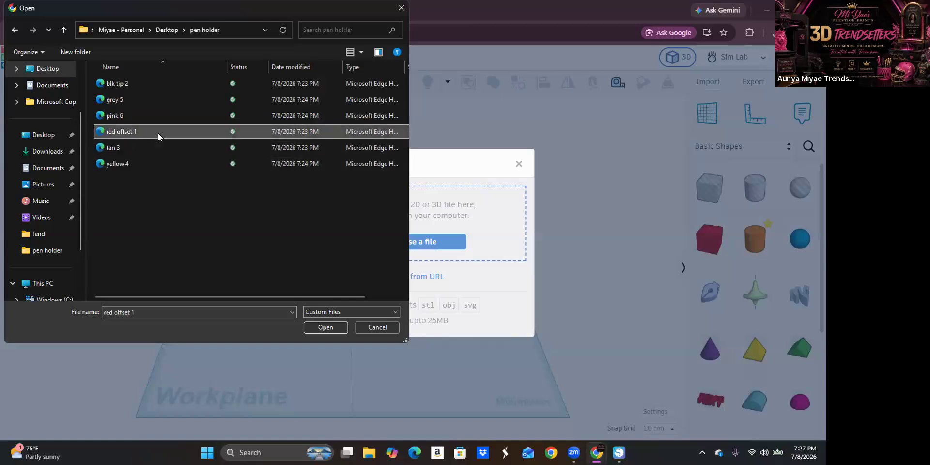
click(341, 328)
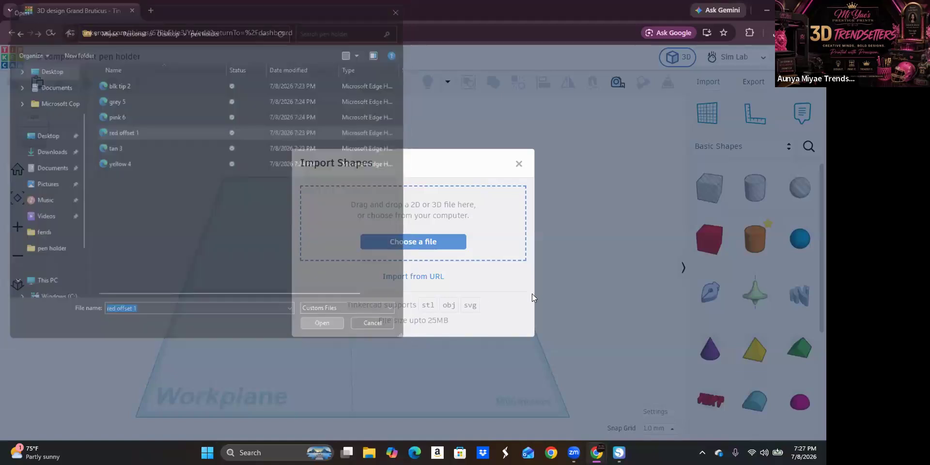
click(490, 339)
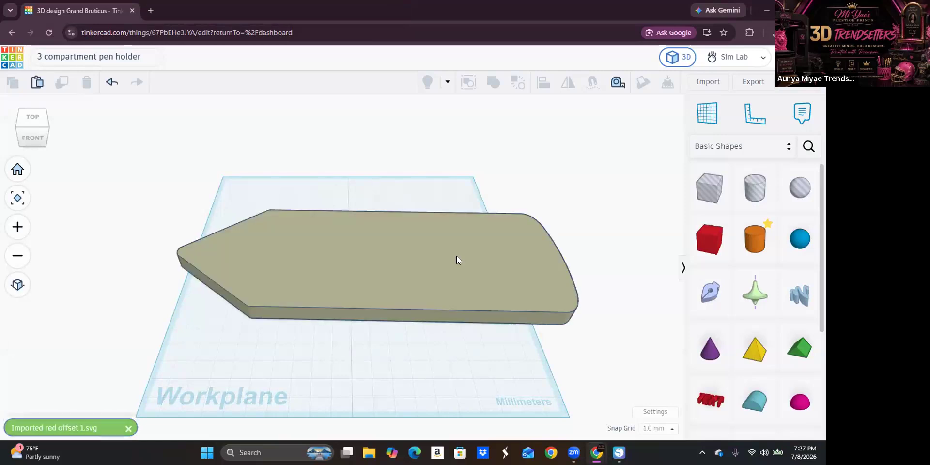
Step: Set the imported pencil outline's quality to 24 and color it with the bright red preset
scroll(320, 223, down, 2)
scroll(339, 224, down, 2)
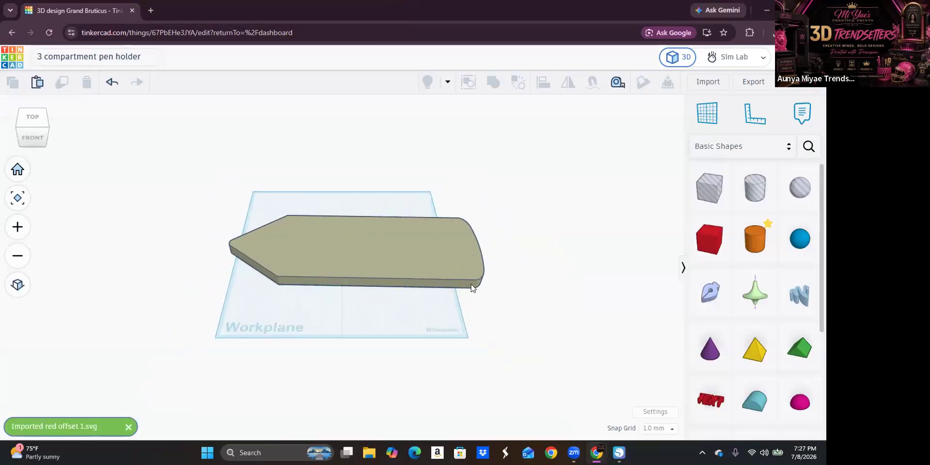
right_drag(470, 284, 472, 289)
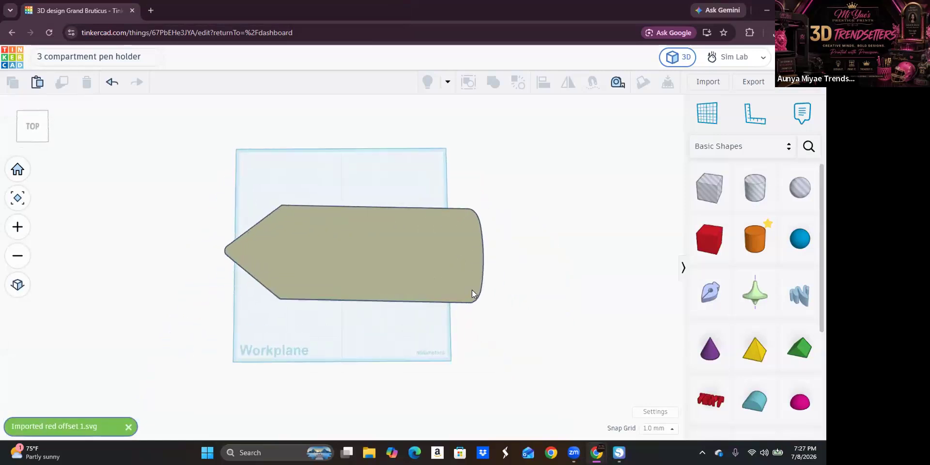
click(330, 247)
drag(597, 254, 670, 258)
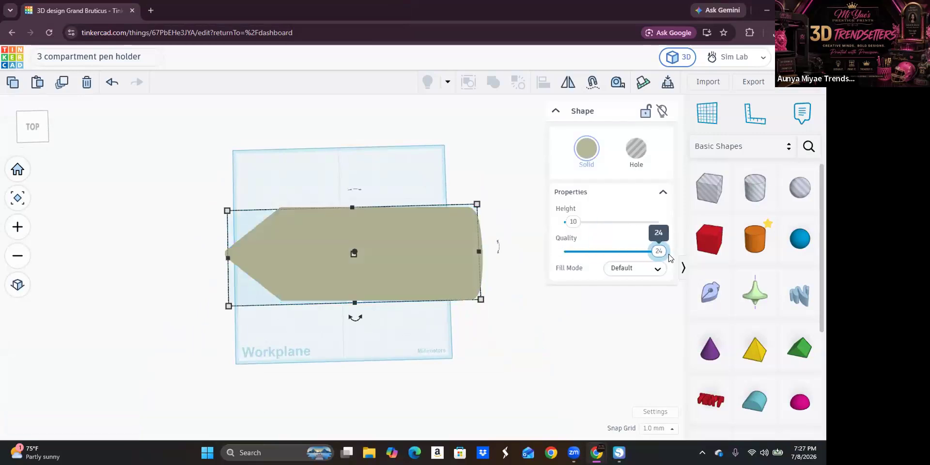
click(587, 148)
click(538, 201)
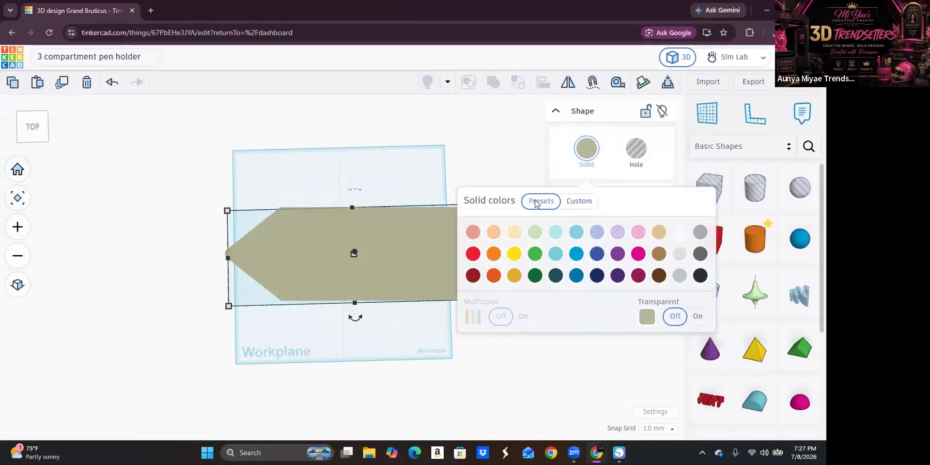
click(473, 255)
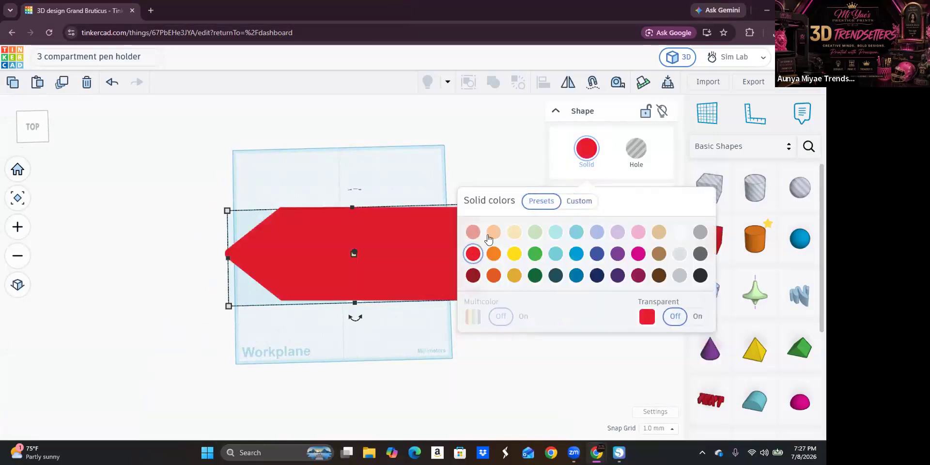
click(560, 137)
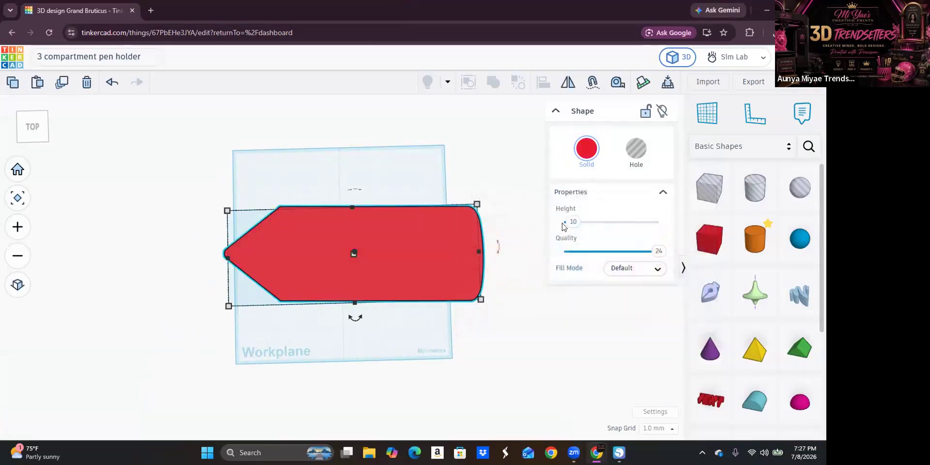
click(561, 318)
Step: Place a workplane on the red outline's top face at its pointed end and import the blk tip 2 SVG
click(707, 112)
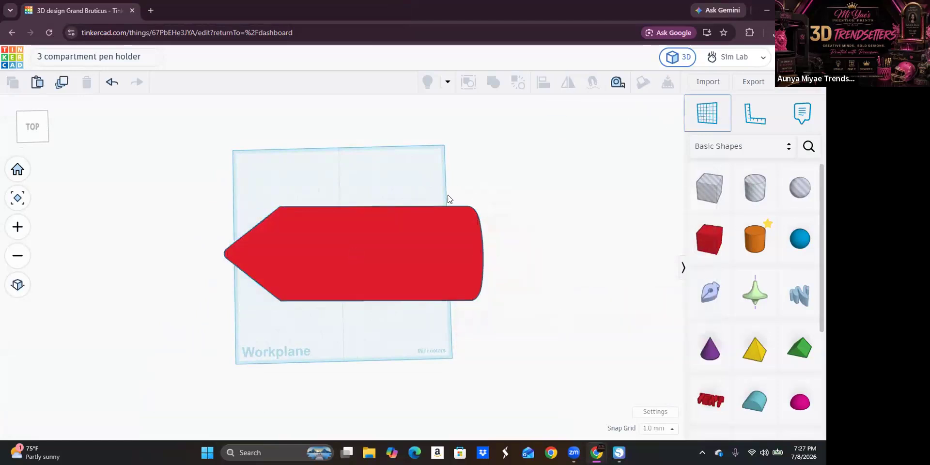
click(232, 252)
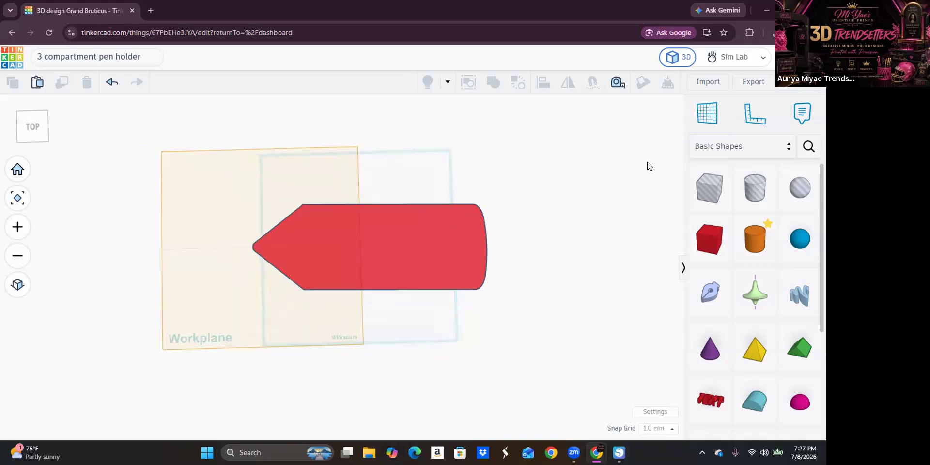
click(711, 81)
click(408, 244)
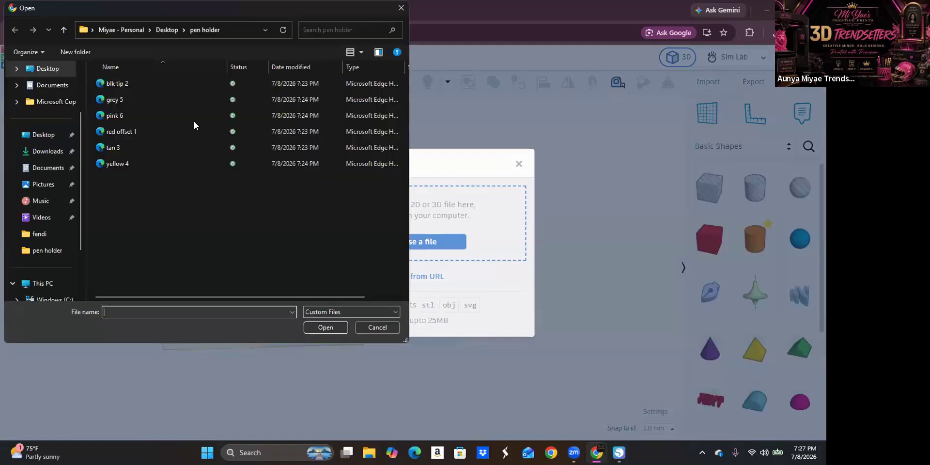
click(146, 83)
click(322, 327)
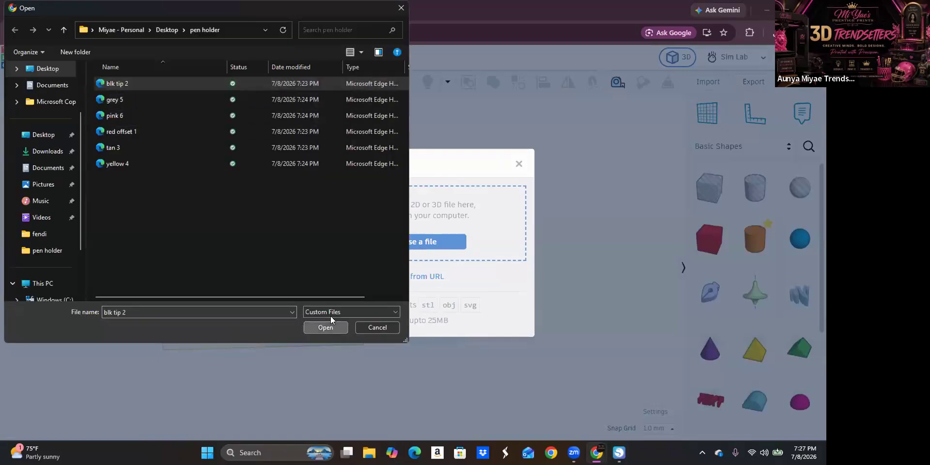
click(511, 347)
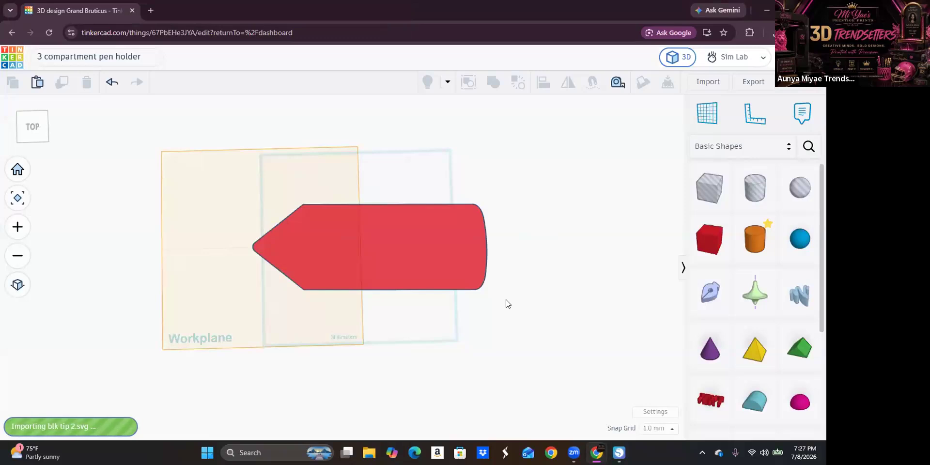
Step: Set the small triangular pencil tip's quality to 24 and color it with the black preset
scroll(209, 242, up, 5)
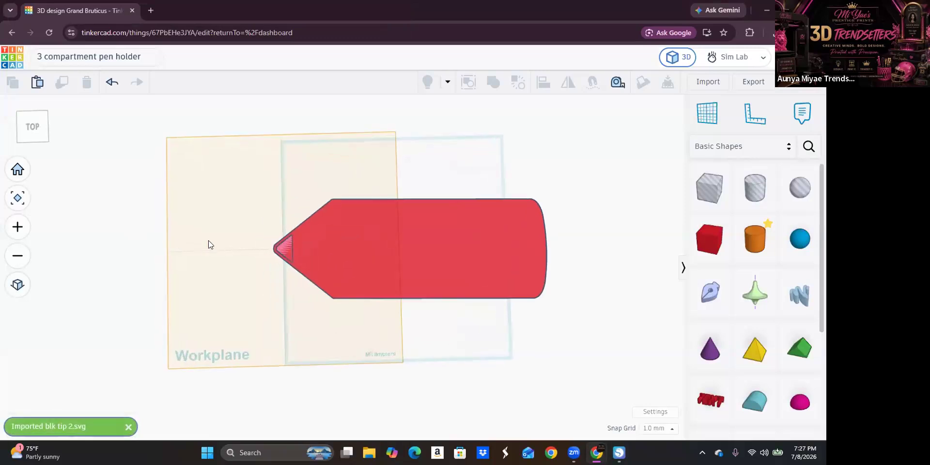
click(317, 244)
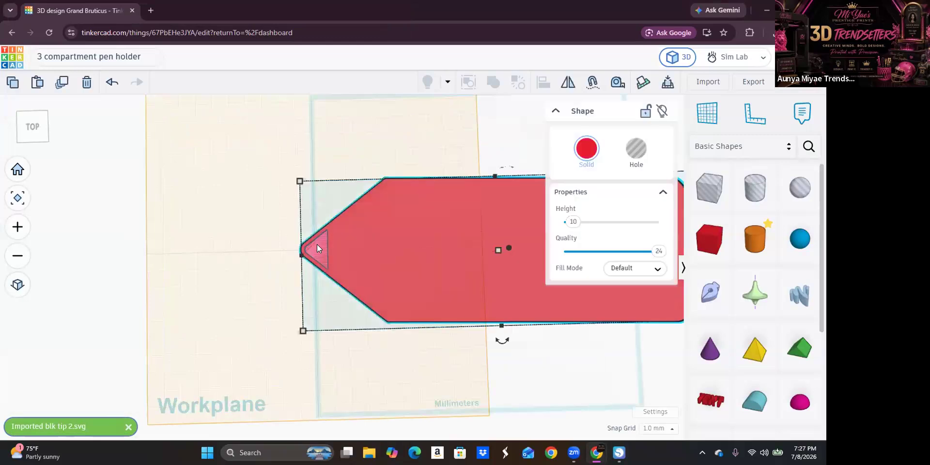
click(315, 250)
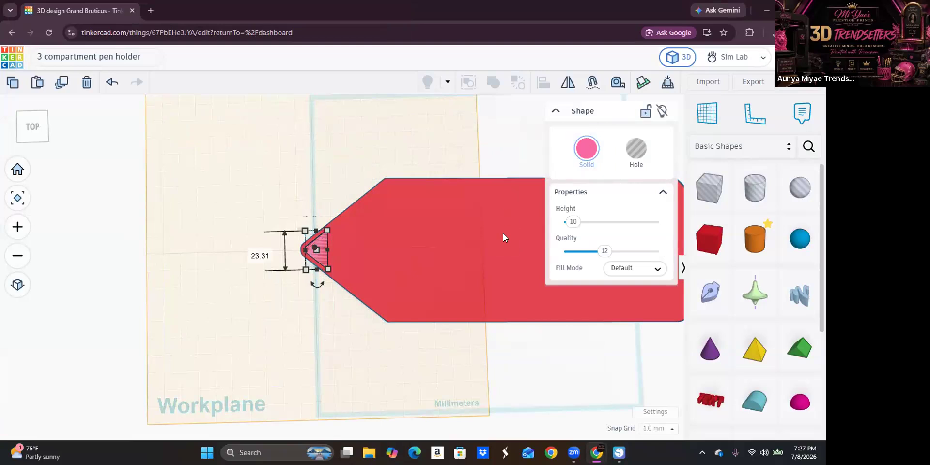
click(300, 265)
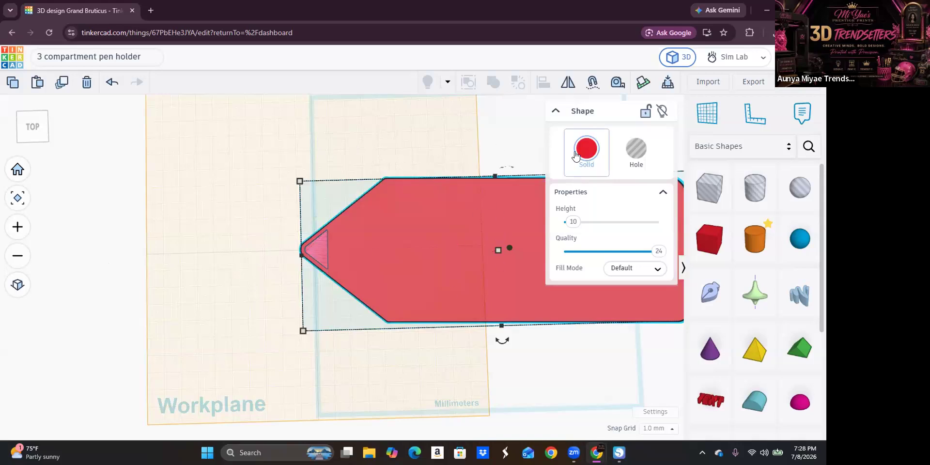
click(323, 247)
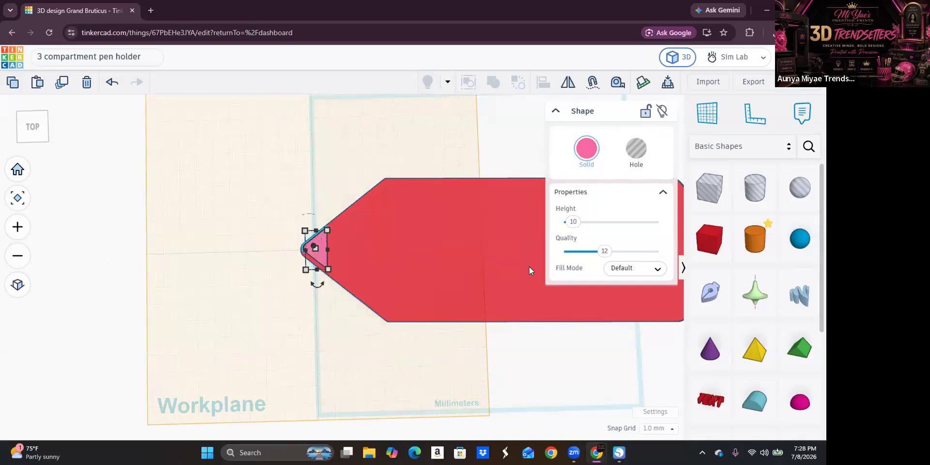
drag(605, 251, 676, 249)
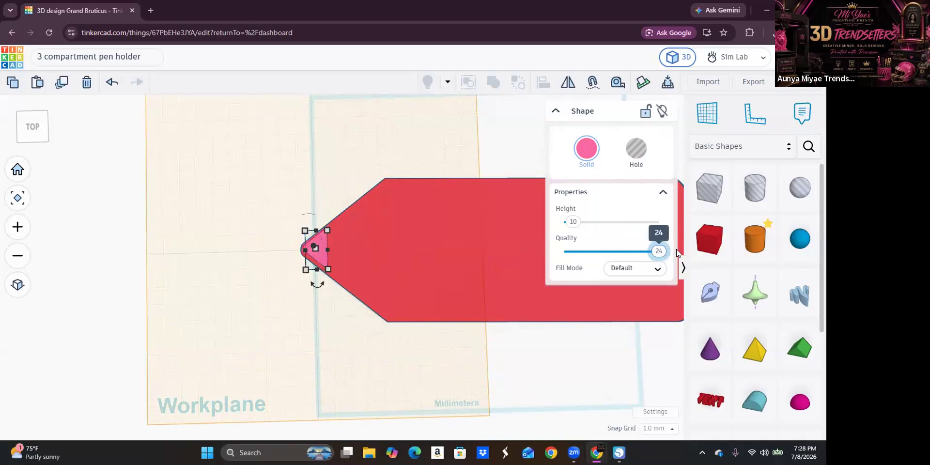
click(587, 149)
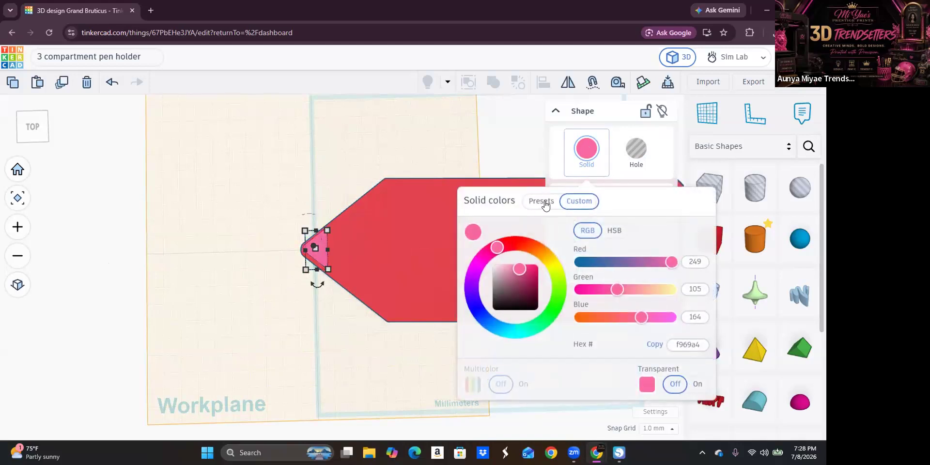
click(541, 201)
click(700, 275)
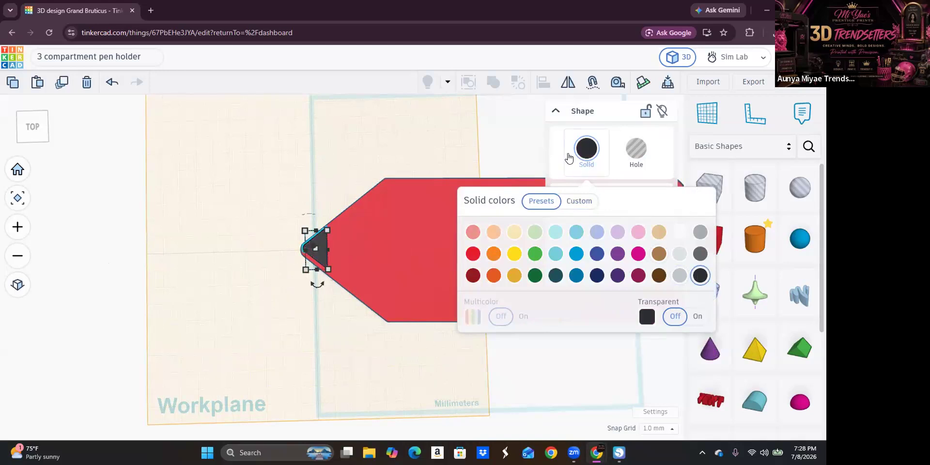
click(583, 151)
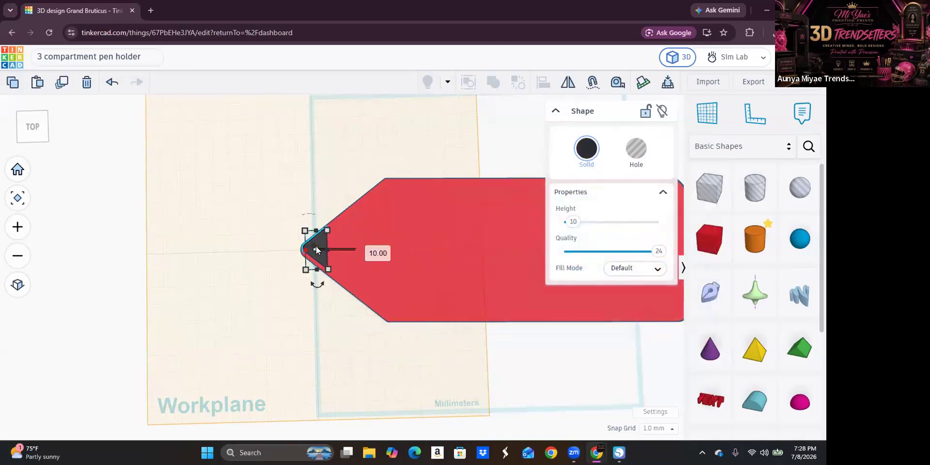
Step: Set the black pencil tip's height to 2 mm and deselect it
click(375, 248)
text(2)
key(Return)
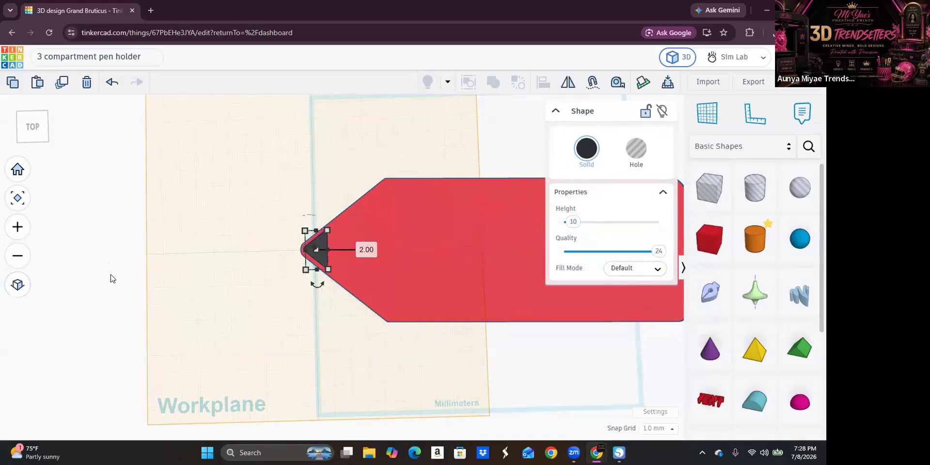
click(121, 268)
Step: Place the workplane again on the red outline's top face, just beside the black tip
scroll(123, 267, down, 5)
right_drag(502, 343, 493, 327)
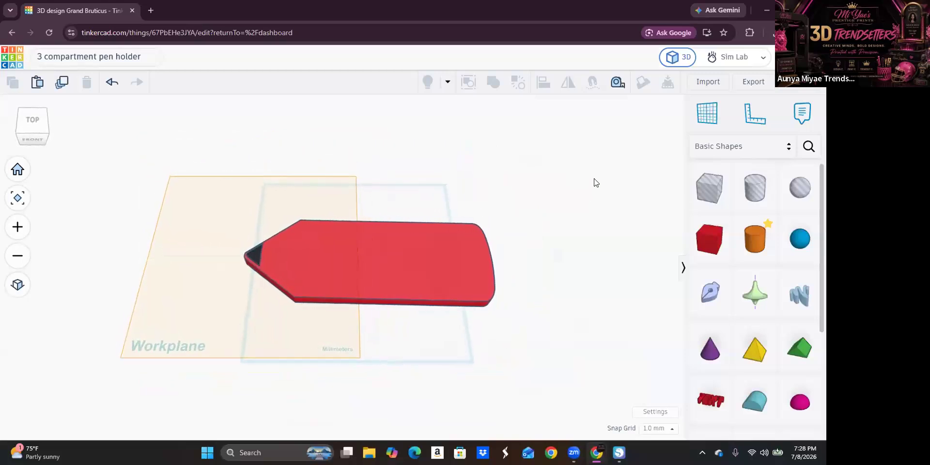
click(697, 120)
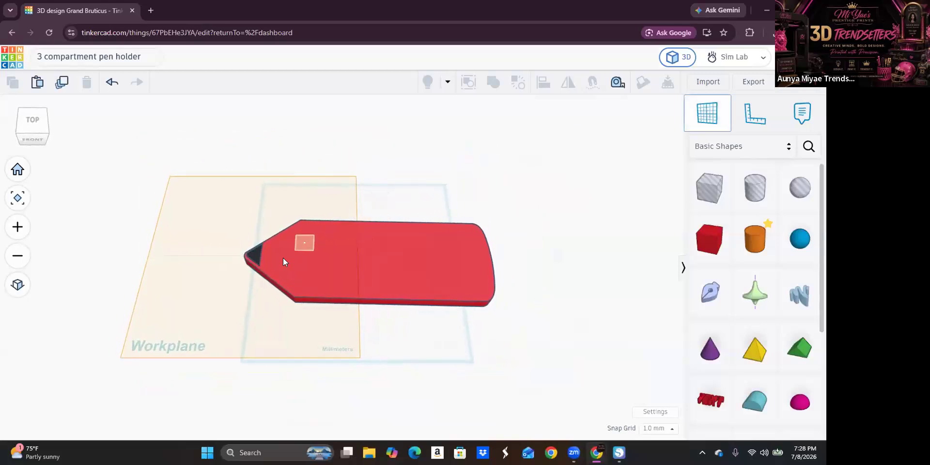
scroll(275, 261, up, 5)
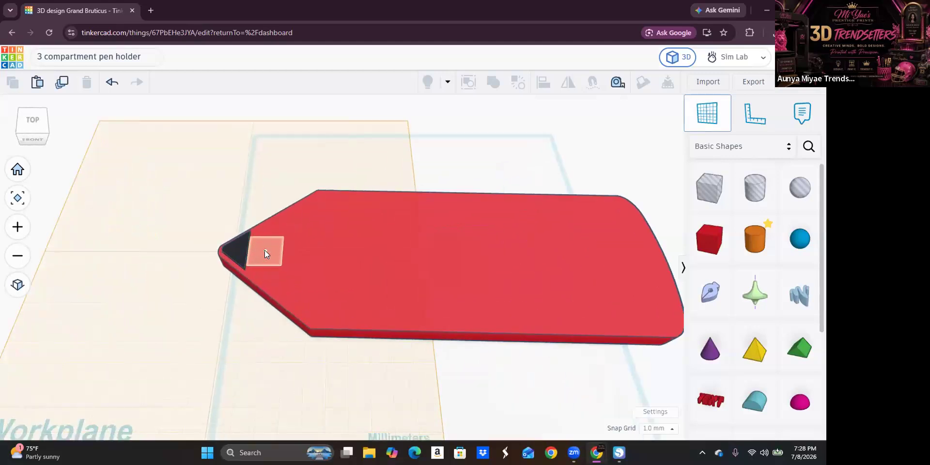
click(265, 250)
scroll(301, 234, down, 2)
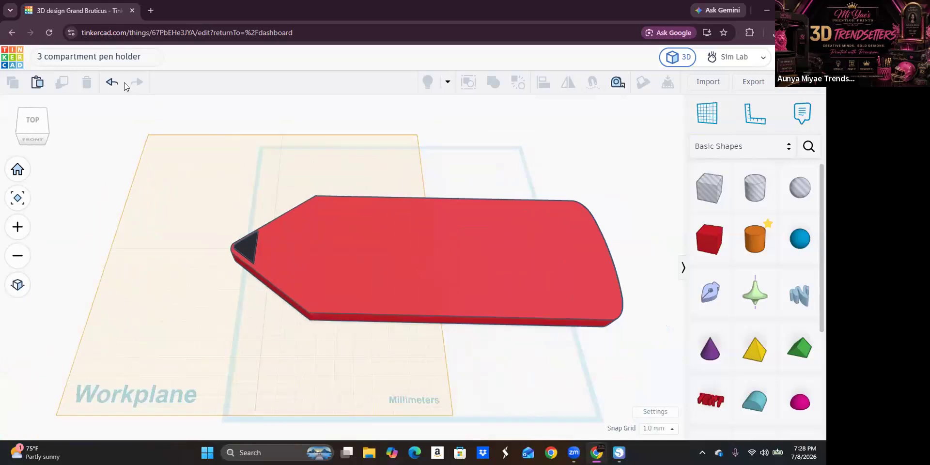
Step: Import the tan 3 SVG from the pen holder folder onto the red outline
click(708, 81)
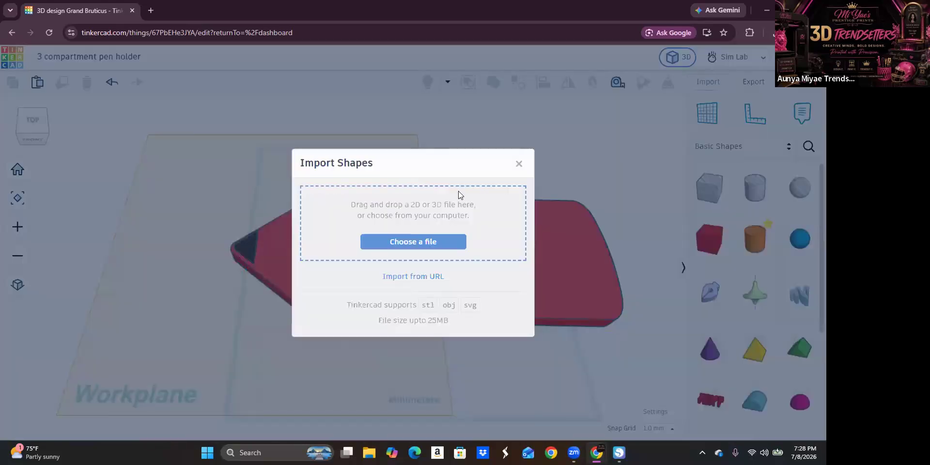
click(387, 216)
click(128, 146)
click(329, 330)
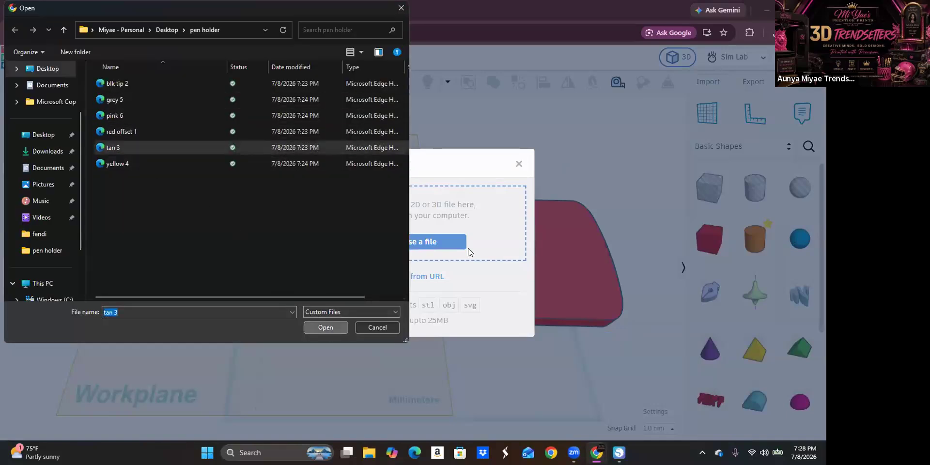
click(501, 347)
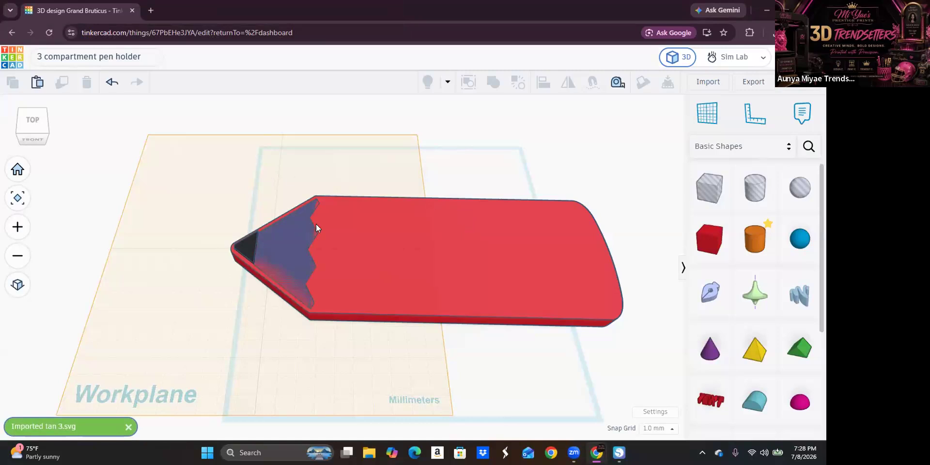
Step: Set the imported zigzag-edged wood piece's quality to 24 and color it with the light tan preset
click(301, 224)
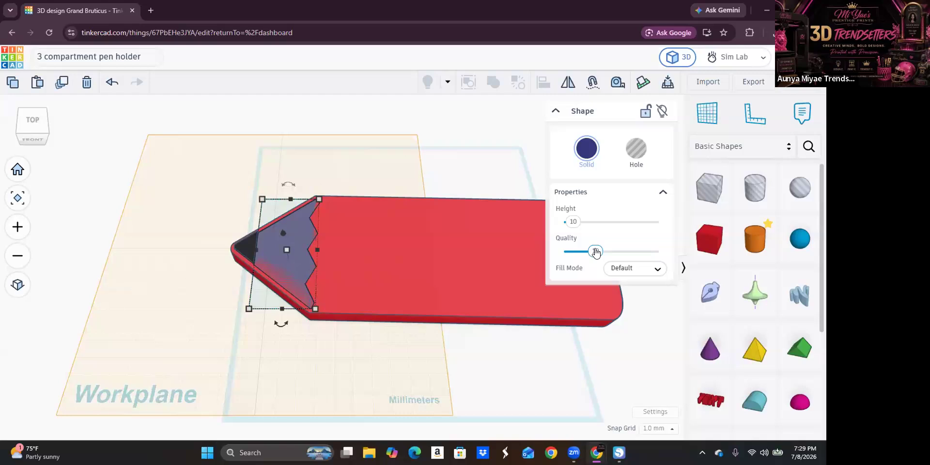
drag(595, 252, 654, 252)
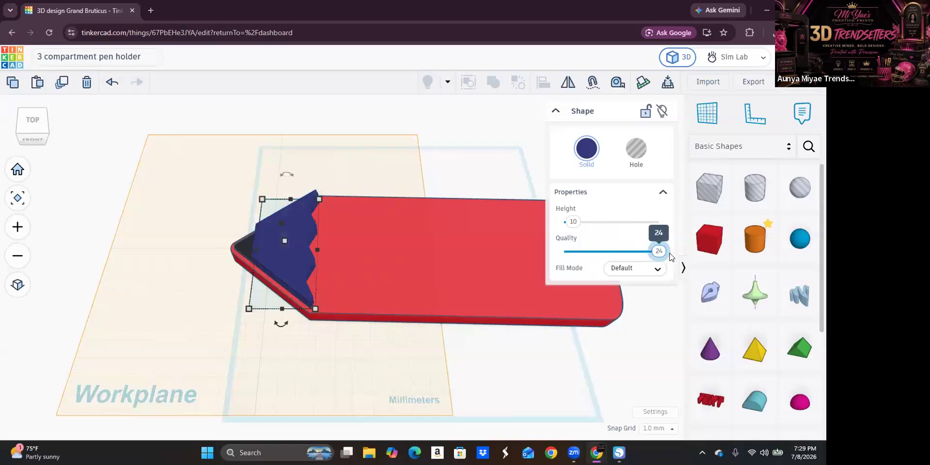
click(586, 149)
click(541, 201)
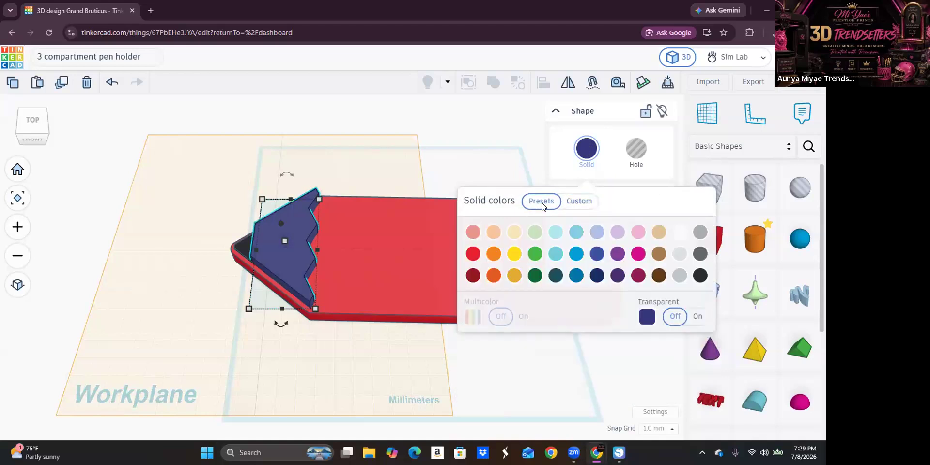
click(658, 233)
click(564, 143)
Step: Set the tan wood piece's height to 2 mm and deselect it
mouse_move(283, 241)
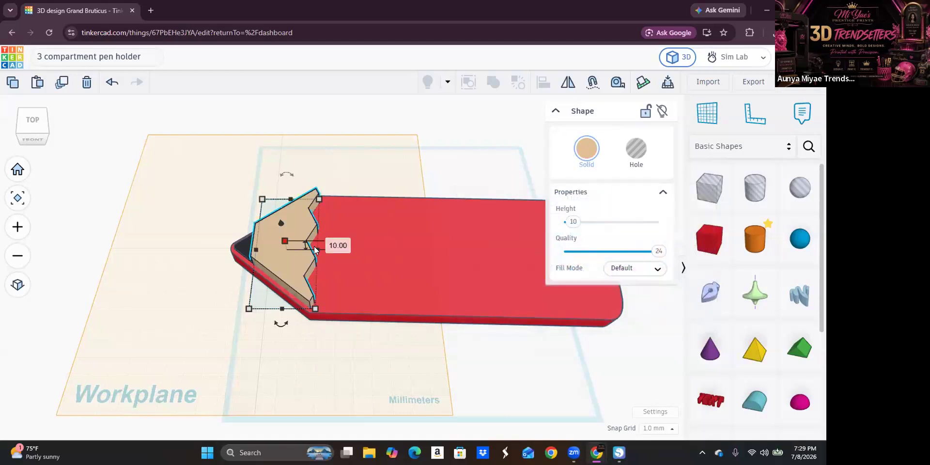
click(336, 248)
text(2)
key(Return)
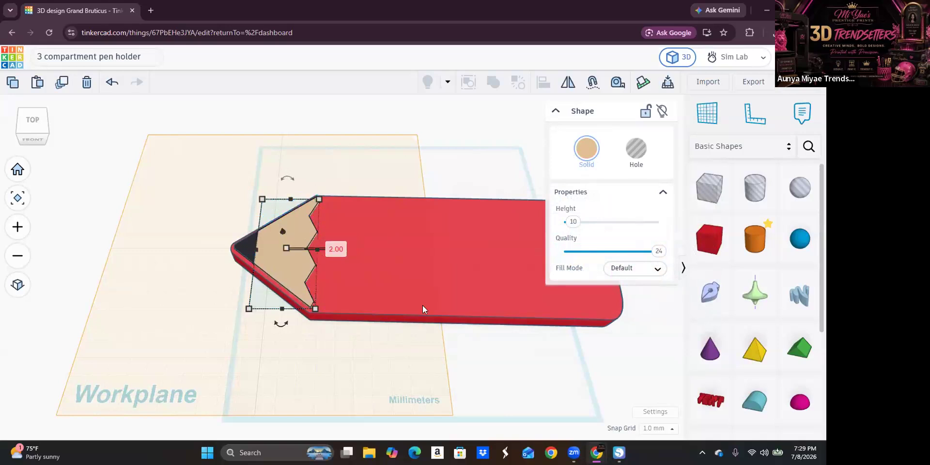
click(505, 364)
Step: Place the workplane on the red outline's top face, just beside the tan piece's zigzag edge
scroll(506, 365, down, 3)
mouse_move(624, 336)
right_down()
mouse_move(629, 344)
mouse_move(602, 315)
mouse_move(560, 304)
right_up()
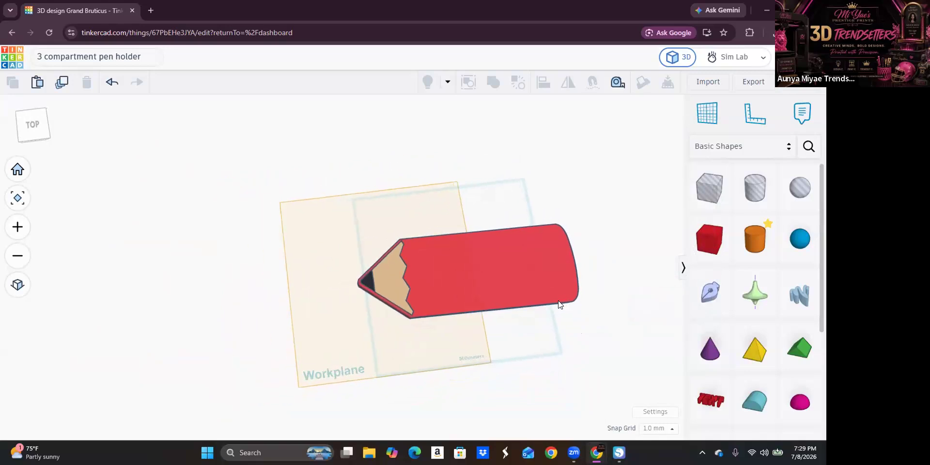
click(707, 114)
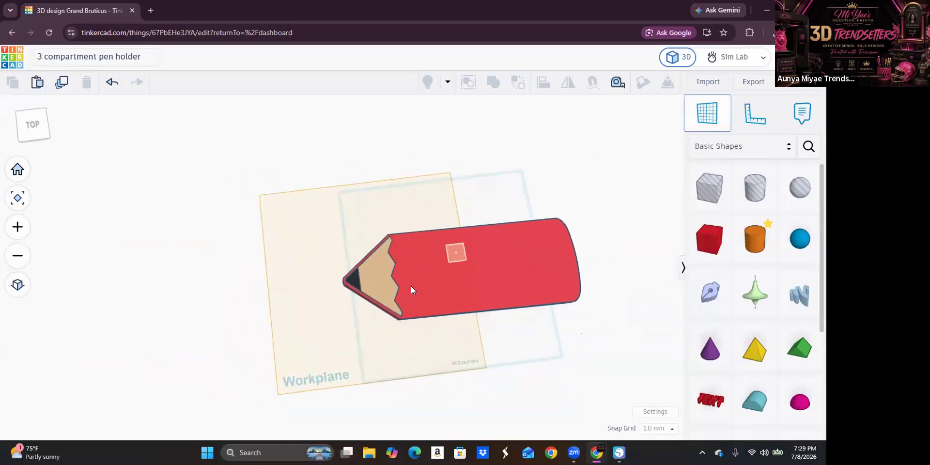
scroll(407, 285, up, 3)
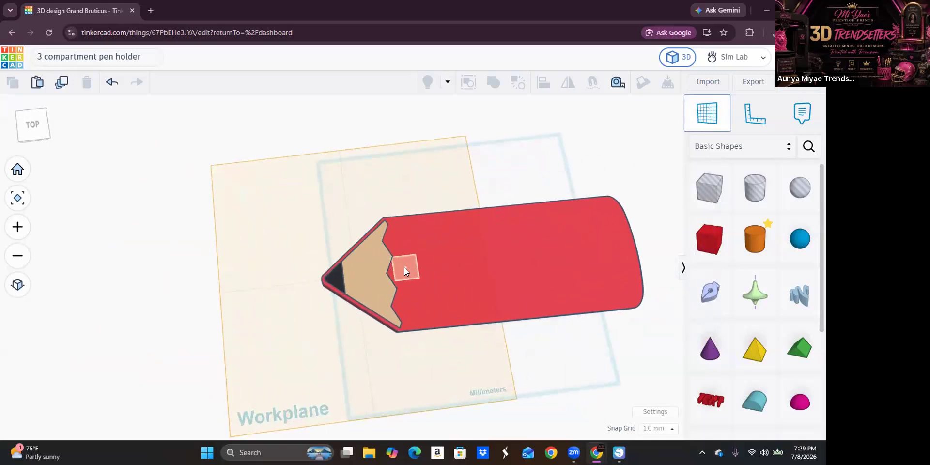
click(405, 266)
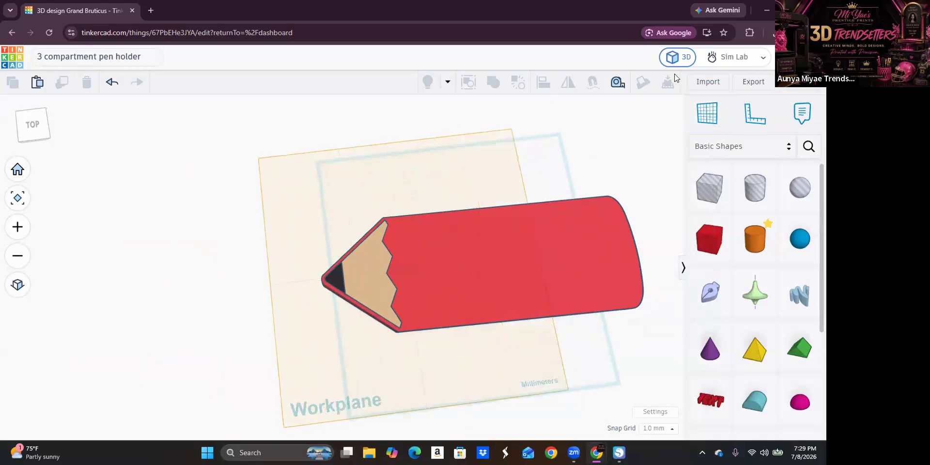
Step: Import the yellow 4 SVG from the pen holder folder onto the red outline
click(707, 81)
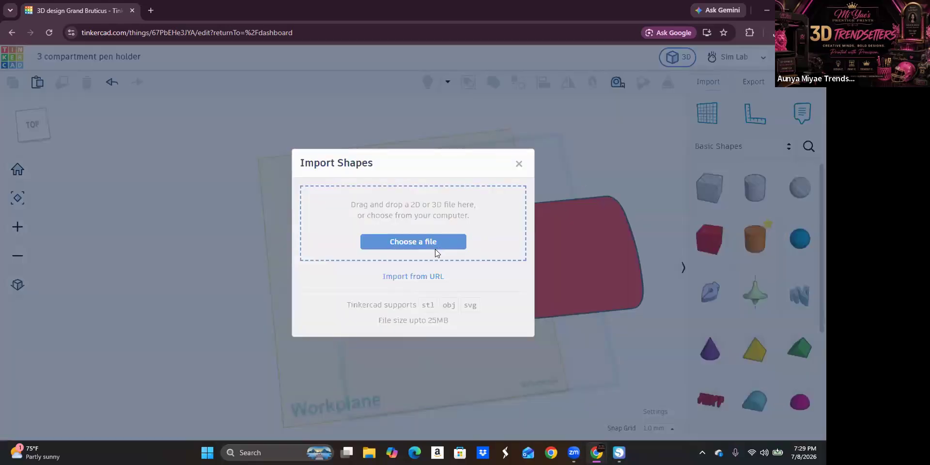
click(399, 246)
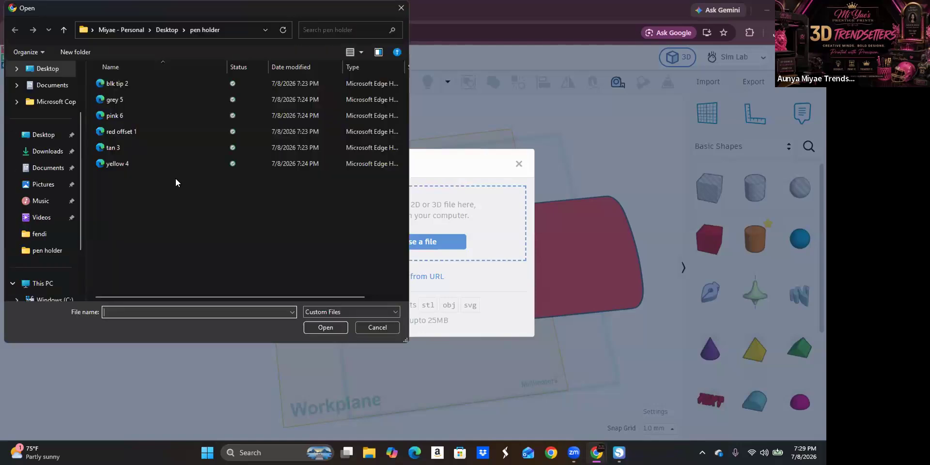
click(123, 162)
click(328, 328)
click(496, 345)
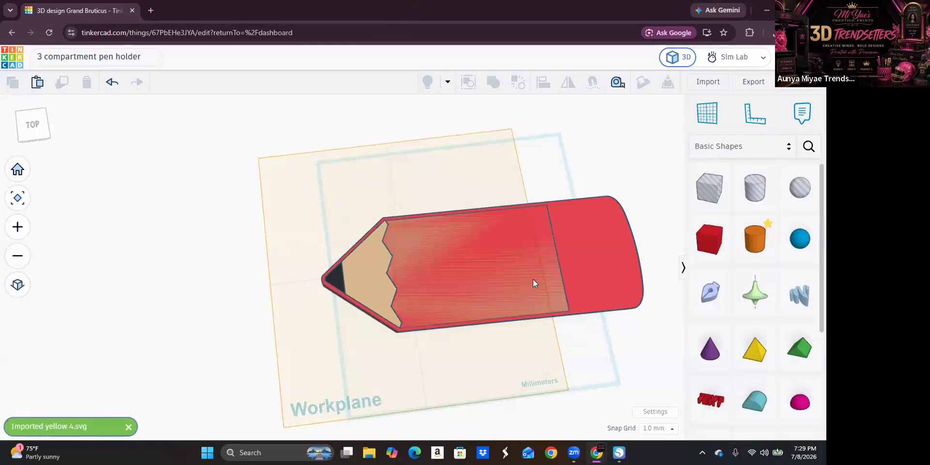
Step: Set the imported pencil body piece's quality to 24 and color it with the bright yellow preset
click(492, 283)
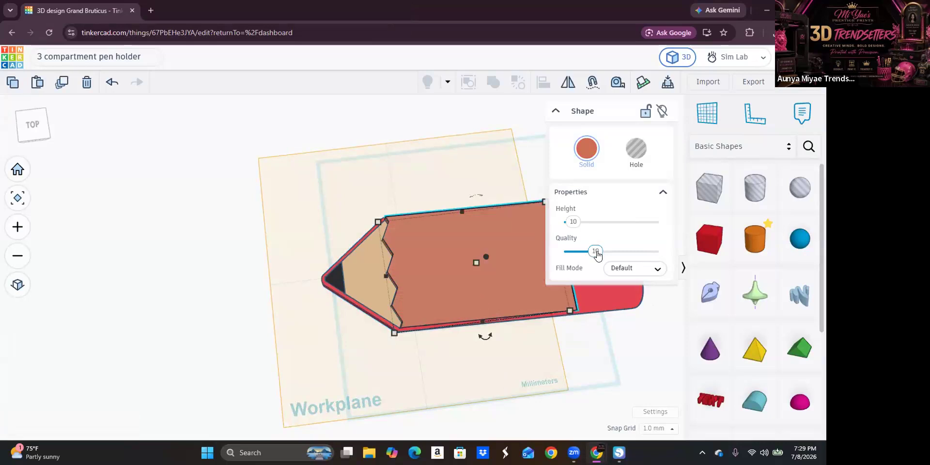
click(659, 252)
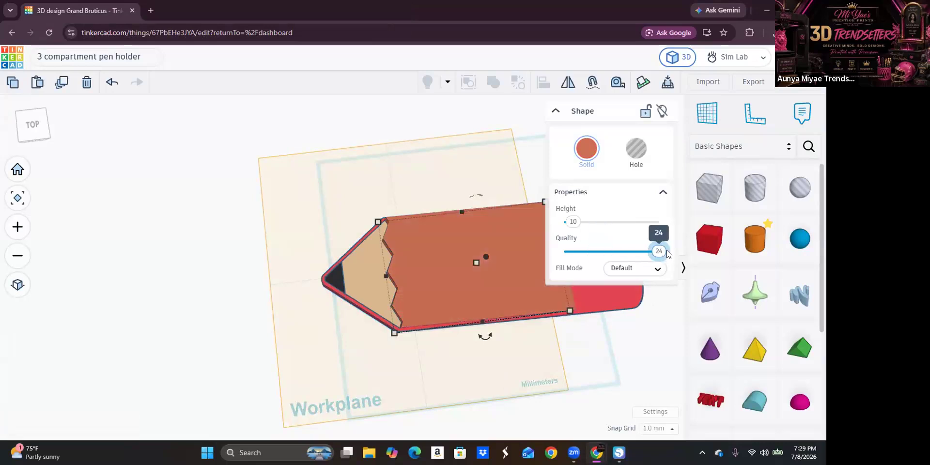
click(586, 149)
click(540, 200)
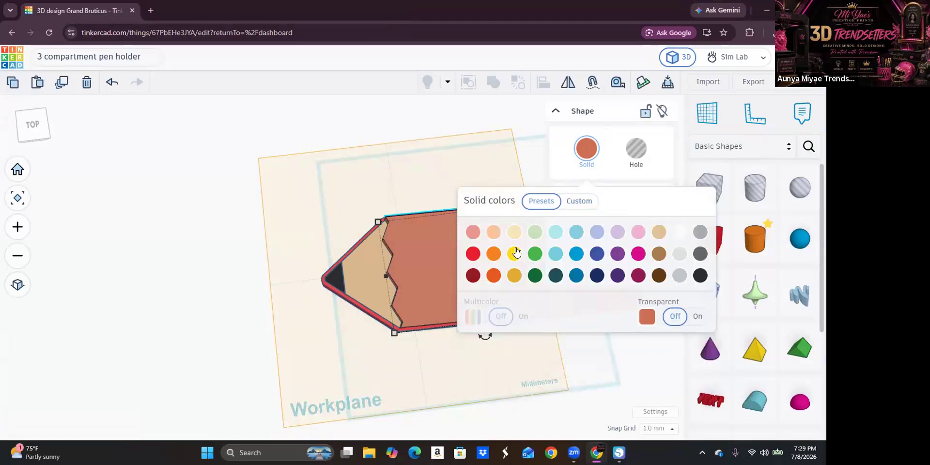
click(512, 251)
Step: Set the yellow pencil body's height to 2 mm and deselect it
mouse_move(476, 259)
click(526, 263)
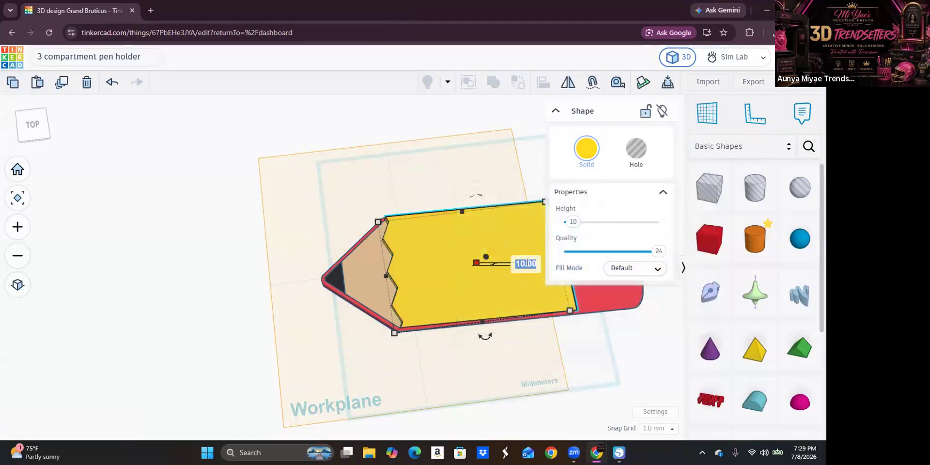
text(2)
key(Return)
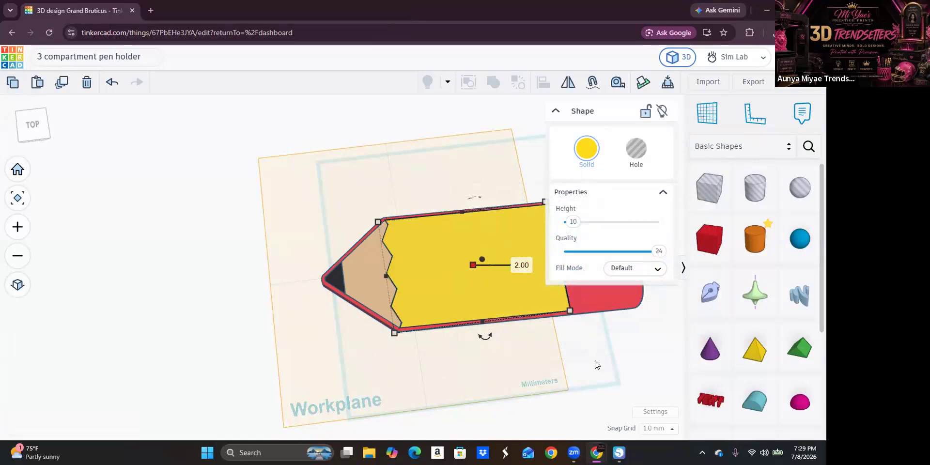
click(644, 344)
Step: Place the workplane on the exposed red top face, just beside the yellow body's straight edge
mouse_move(629, 343)
right_down()
mouse_move(583, 349)
mouse_move(542, 315)
mouse_move(550, 305)
mouse_move(556, 416)
mouse_move(589, 415)
mouse_move(608, 401)
mouse_move(625, 359)
right_up()
scroll(625, 362, up, 8)
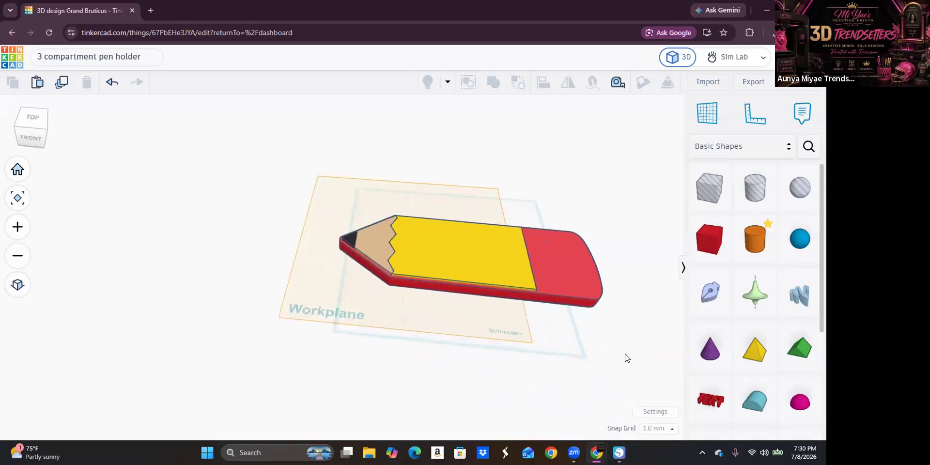
mouse_move(605, 357)
right_down()
mouse_move(597, 373)
mouse_move(578, 298)
right_up()
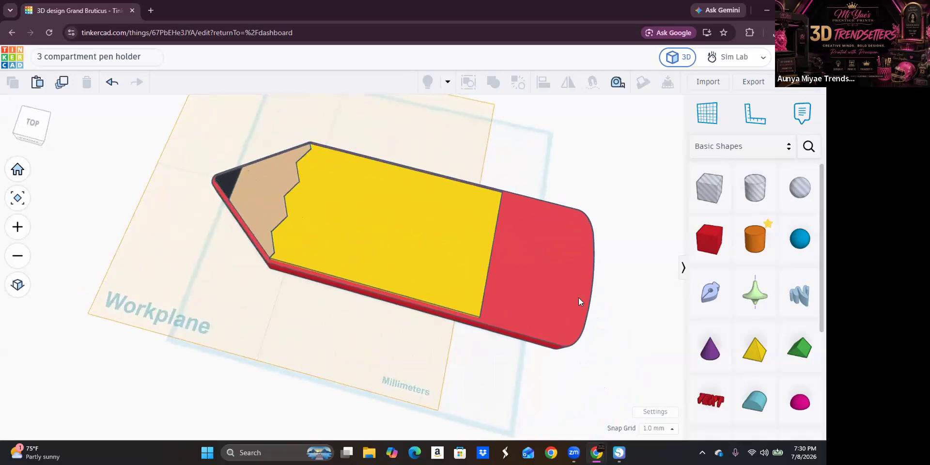
click(507, 244)
Step: Import the grey 5 SVG from the pen holder folder, centered on the artboard at 100% scale
click(707, 81)
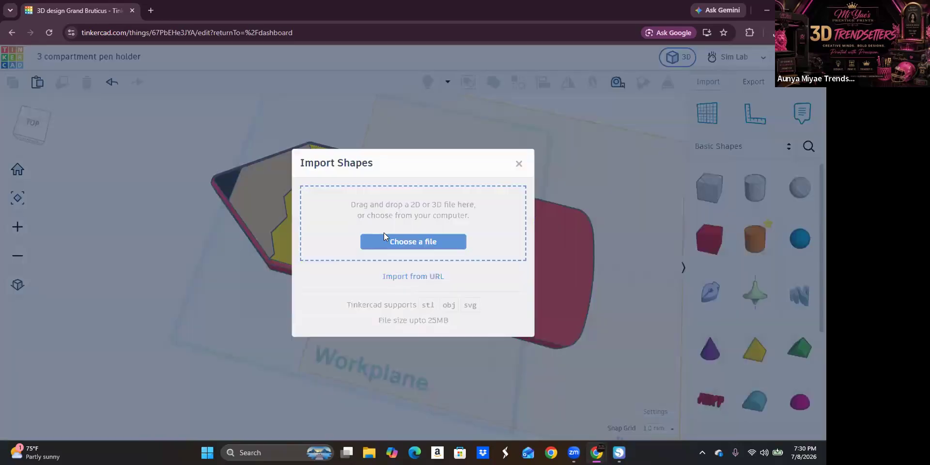
click(389, 209)
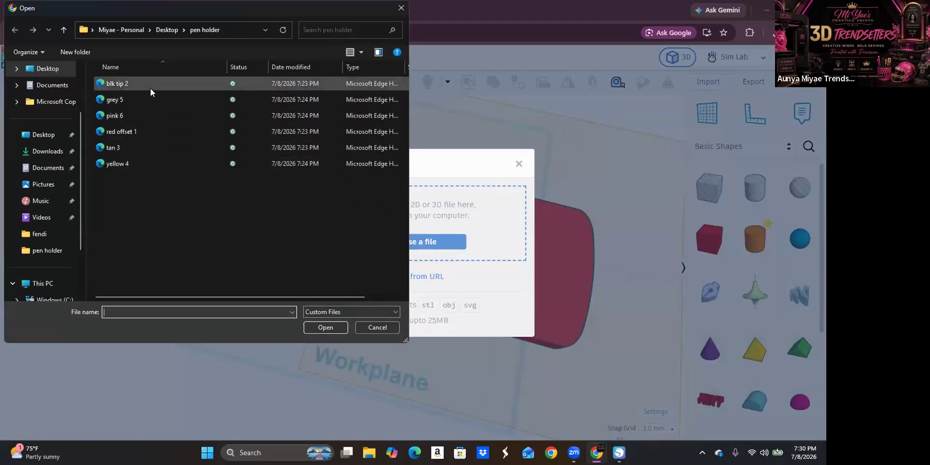
click(149, 99)
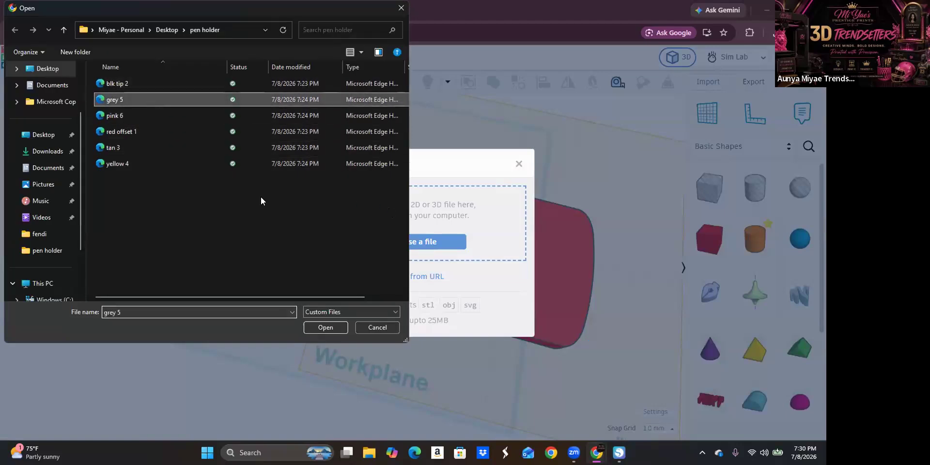
click(328, 321)
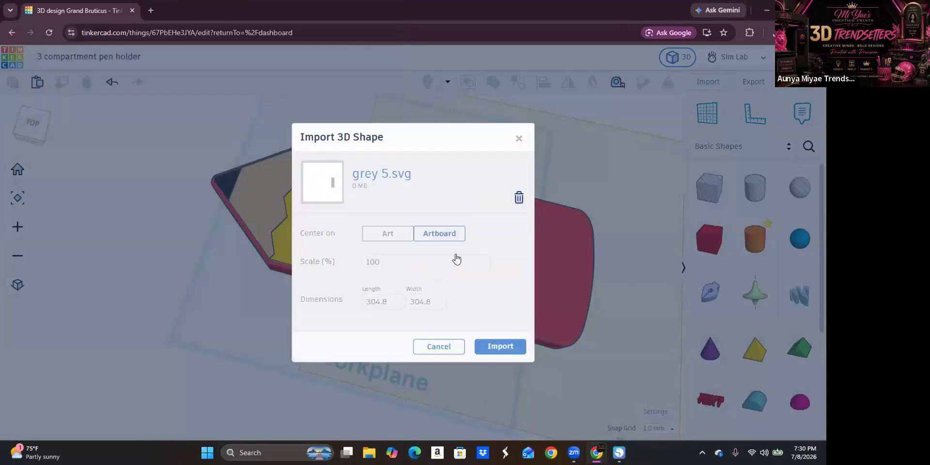
click(500, 346)
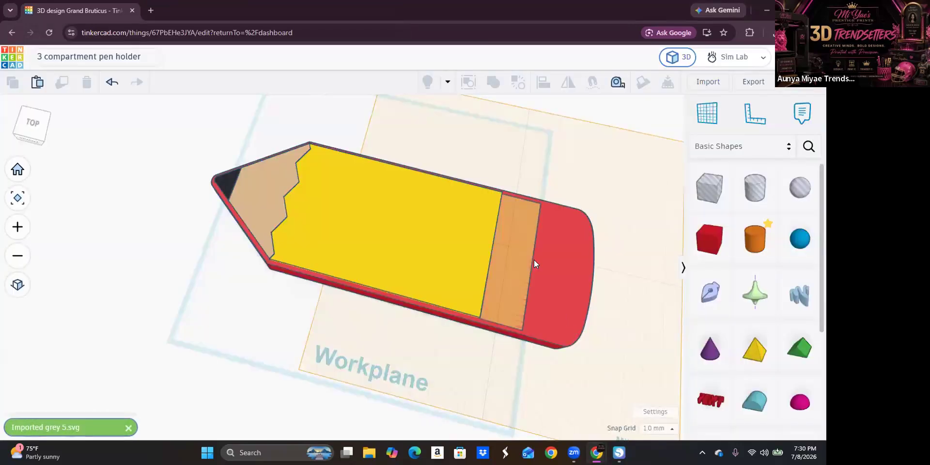
Step: Set the imported narrow band's quality to 24 and color it with the medium grey preset
click(514, 256)
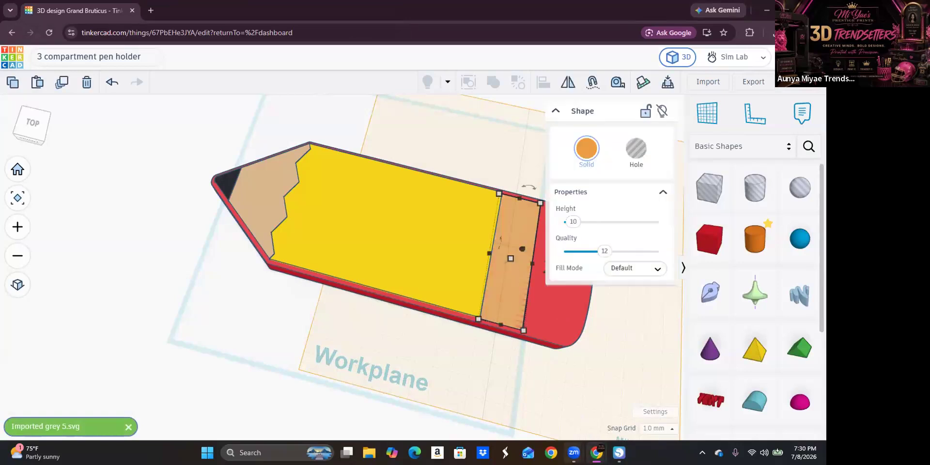
mouse_move(573, 453)
click(669, 403)
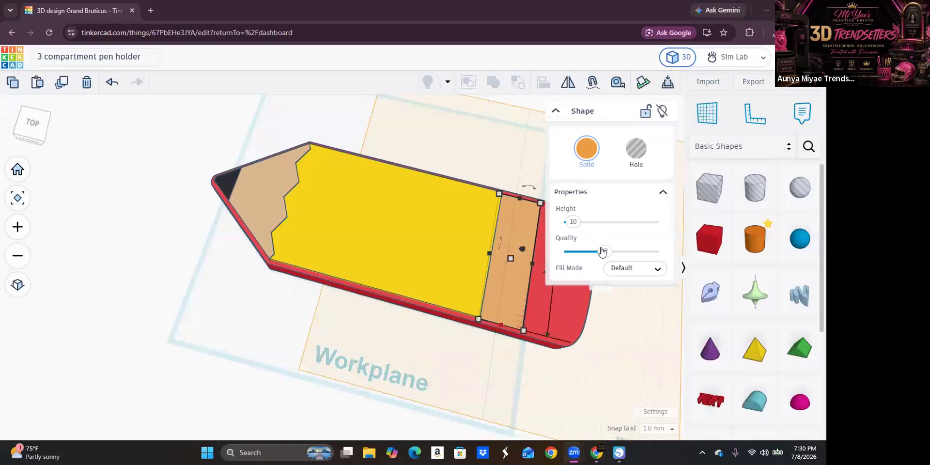
drag(605, 251, 651, 251)
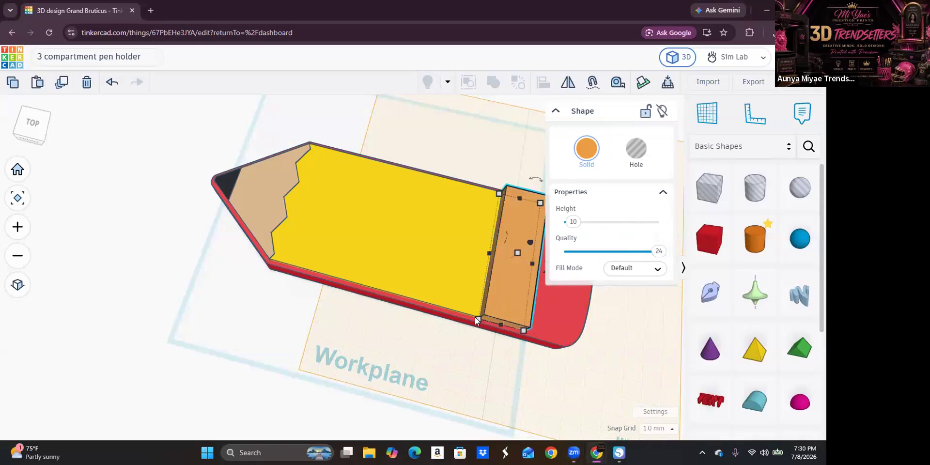
click(586, 148)
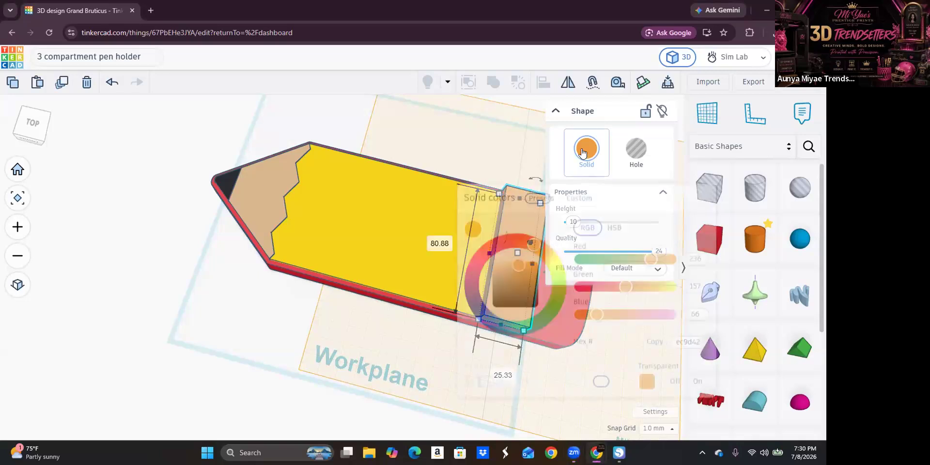
click(542, 201)
click(700, 232)
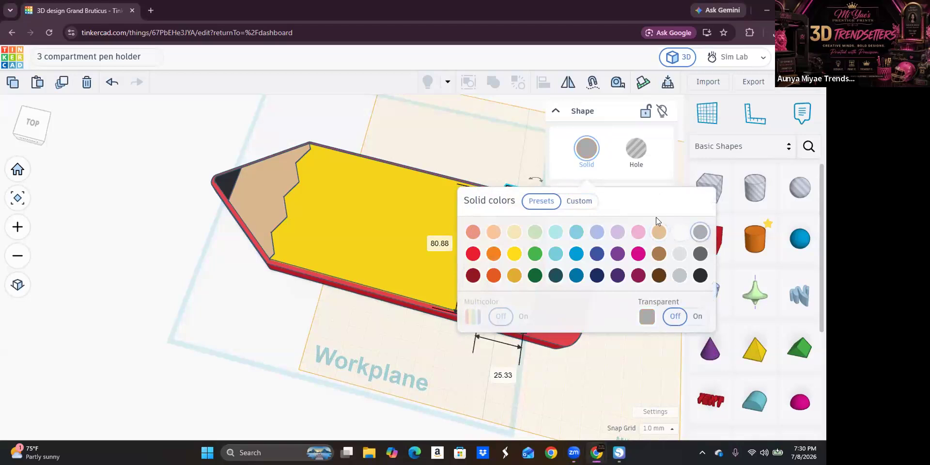
Step: Set the grey band's height to 2 mm and deselect it
click(518, 252)
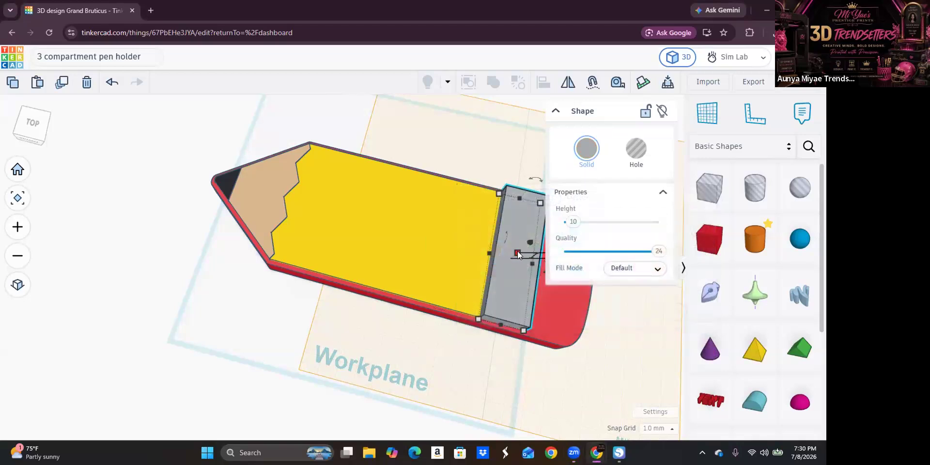
right_drag(599, 389, 434, 295)
click(489, 283)
text(2)
key(Return)
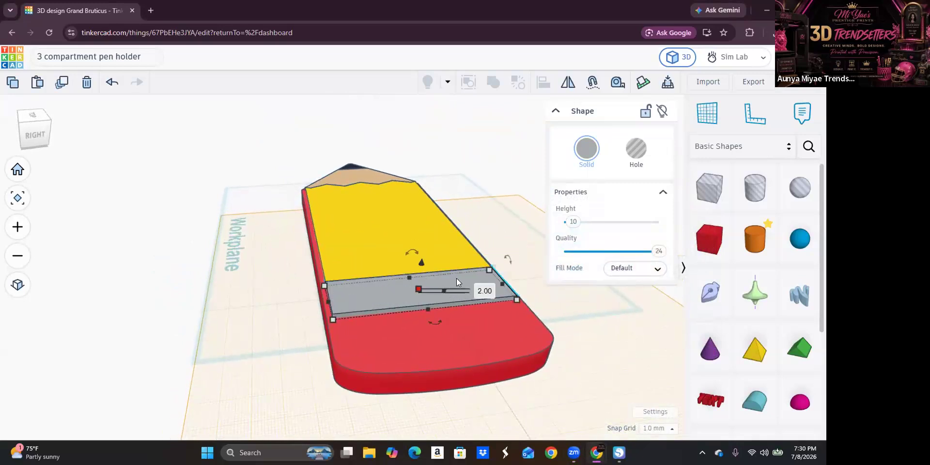
click(101, 273)
Step: Place the workplane on the exposed red top face, just beside the grey band
right_drag(142, 286, 218, 305)
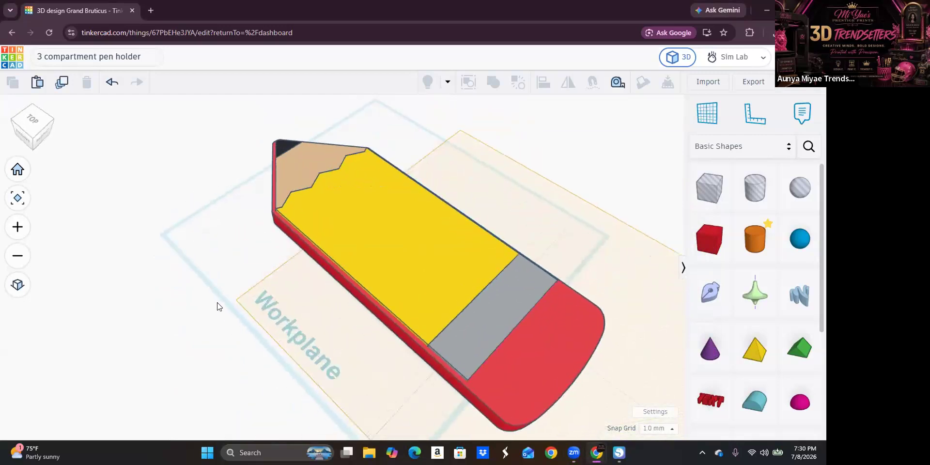
click(708, 113)
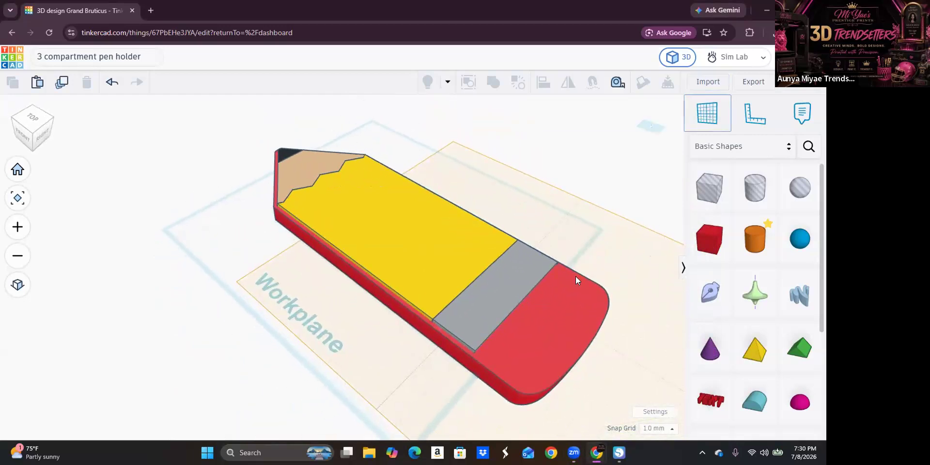
click(547, 303)
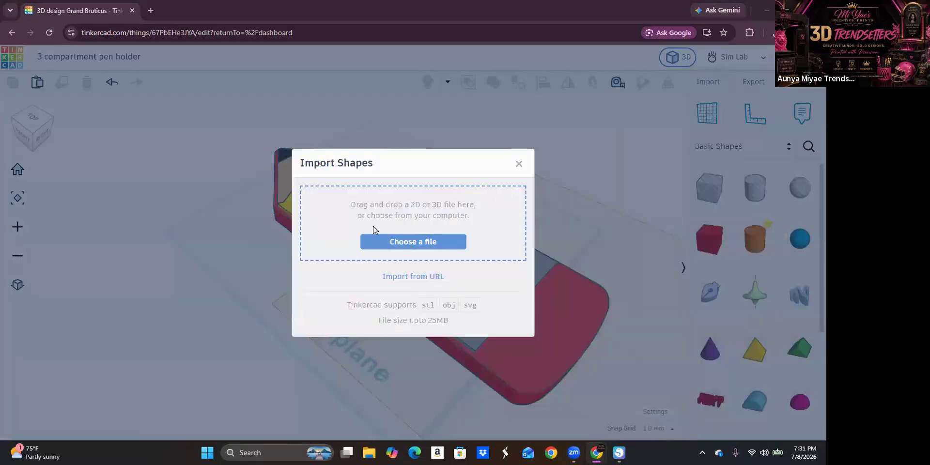
Step: Import the pink 6 SVG from the pen holder folder, centered on the artboard at 100% scale
click(373, 227)
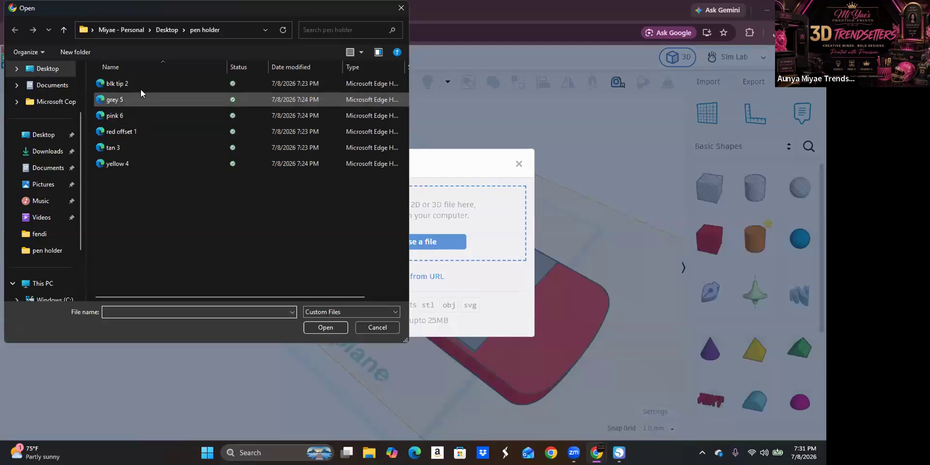
click(128, 111)
click(322, 327)
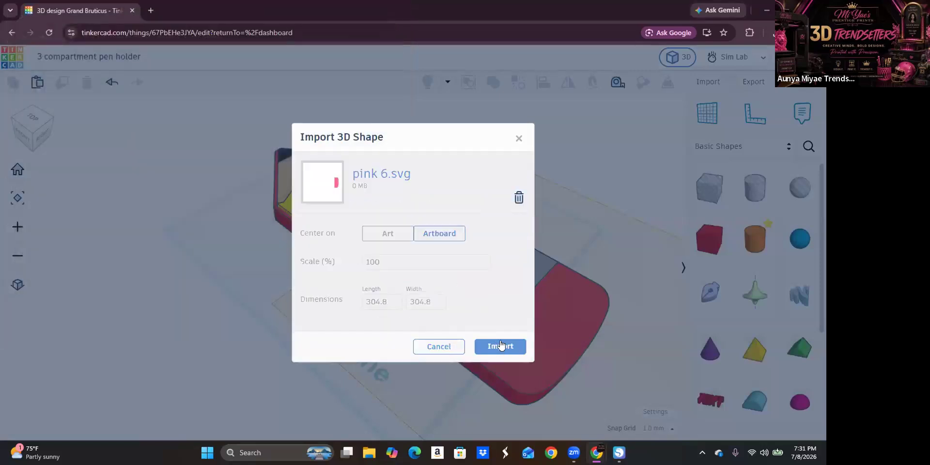
click(501, 345)
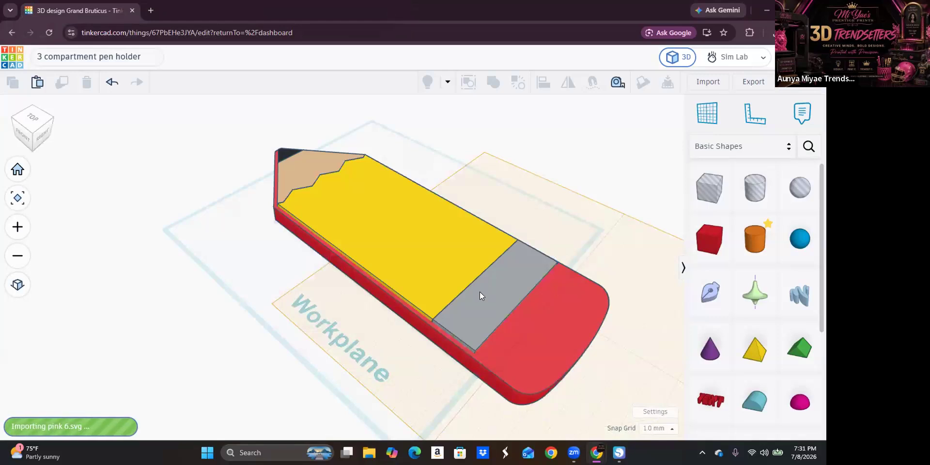
Step: Set the imported eraser piece's quality to 24 and color it with the light salmon pink preset
click(521, 322)
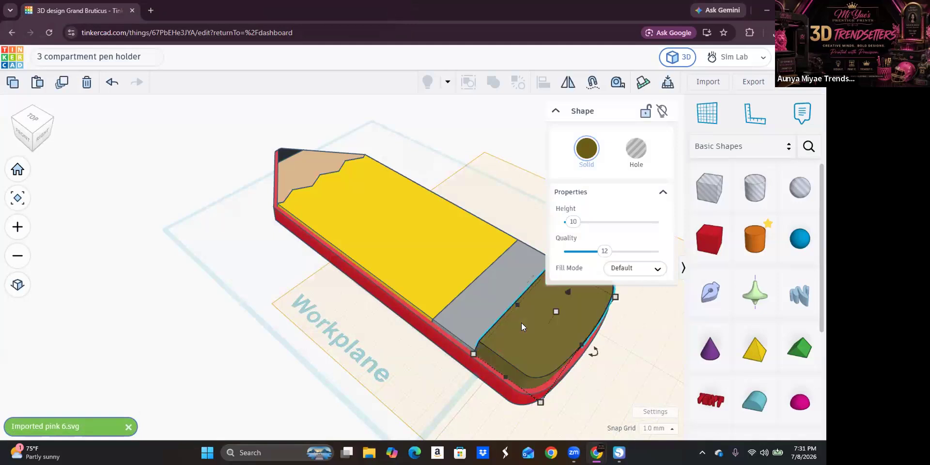
drag(603, 250, 659, 250)
click(587, 148)
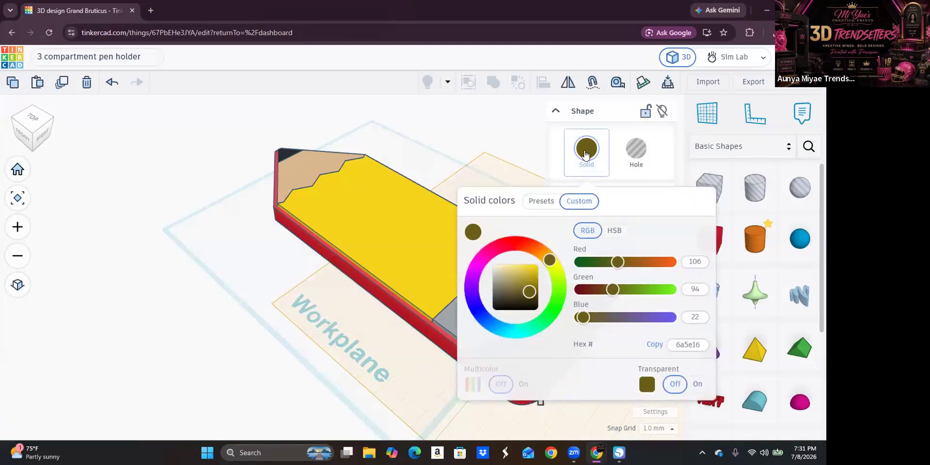
click(541, 201)
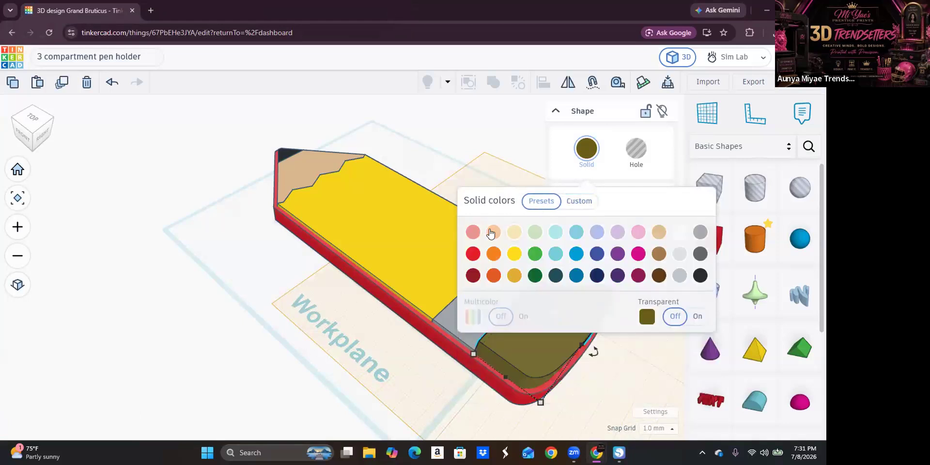
click(473, 232)
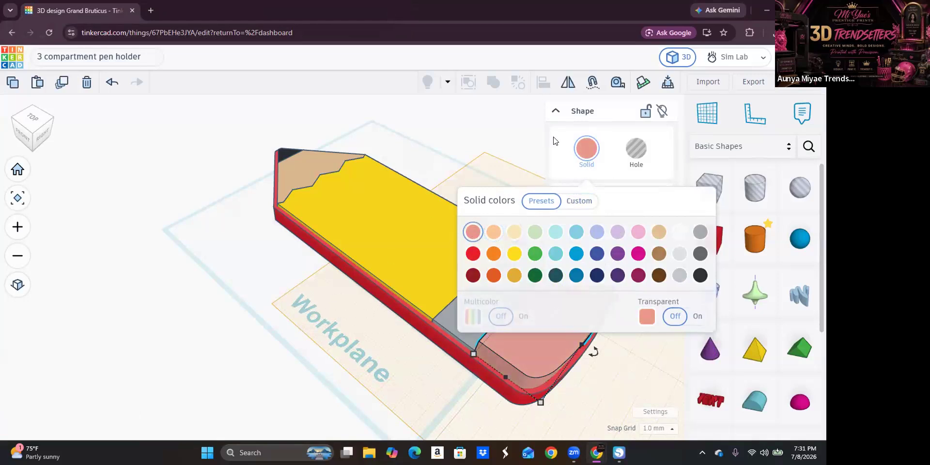
Step: Set the pink eraser piece's height to 2 mm and deselect it
scroll(487, 191, down, 3)
scroll(487, 191, down, 2)
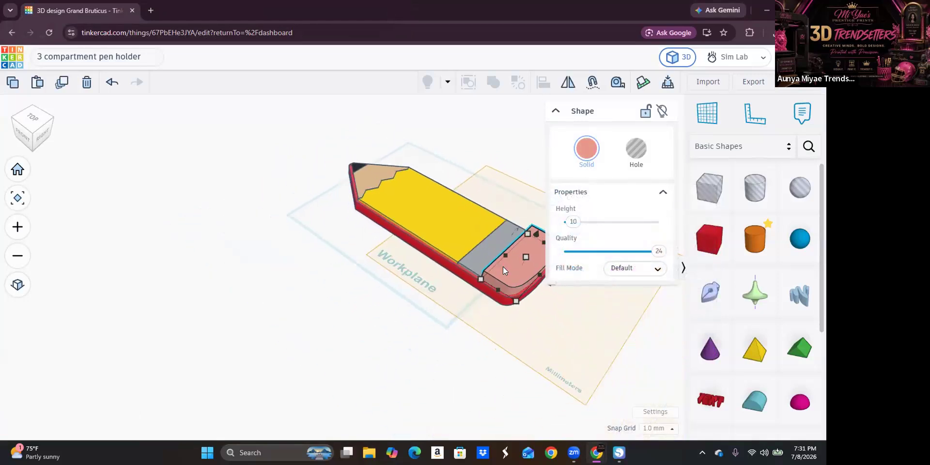
mouse_move(410, 343)
right_down()
mouse_move(332, 334)
mouse_move(463, 297)
right_up()
mouse_move(464, 302)
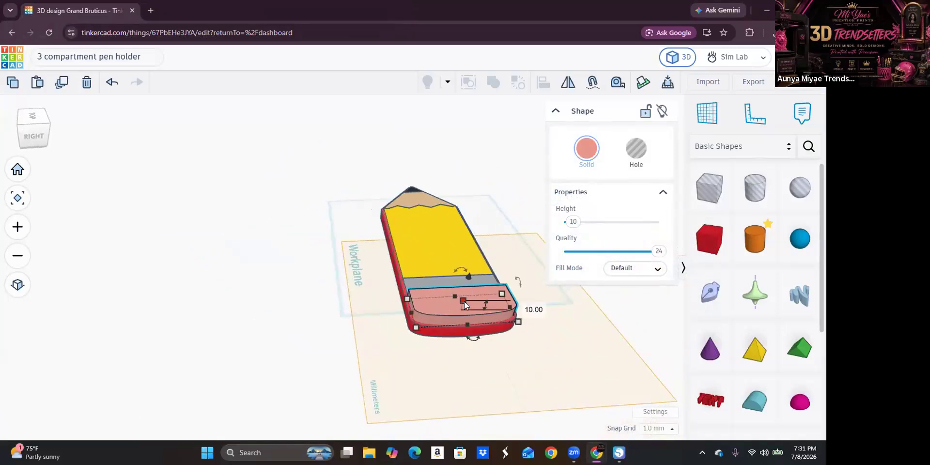
click(527, 305)
text(2)
key(Return)
click(221, 317)
Step: Return the workplane to its original ground position beneath the pencil
mouse_move(235, 285)
right_down()
mouse_move(398, 357)
mouse_move(454, 357)
mouse_move(451, 366)
mouse_move(381, 266)
mouse_move(442, 281)
right_up()
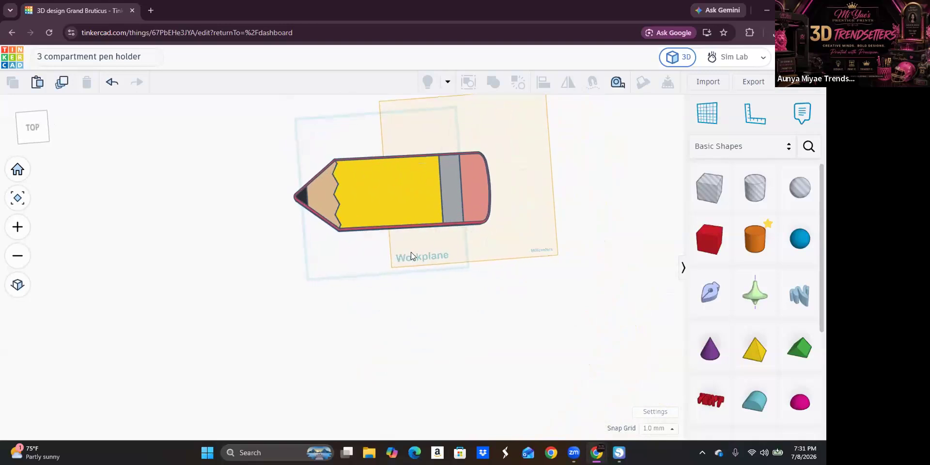
right_drag(411, 253, 397, 254)
click(708, 113)
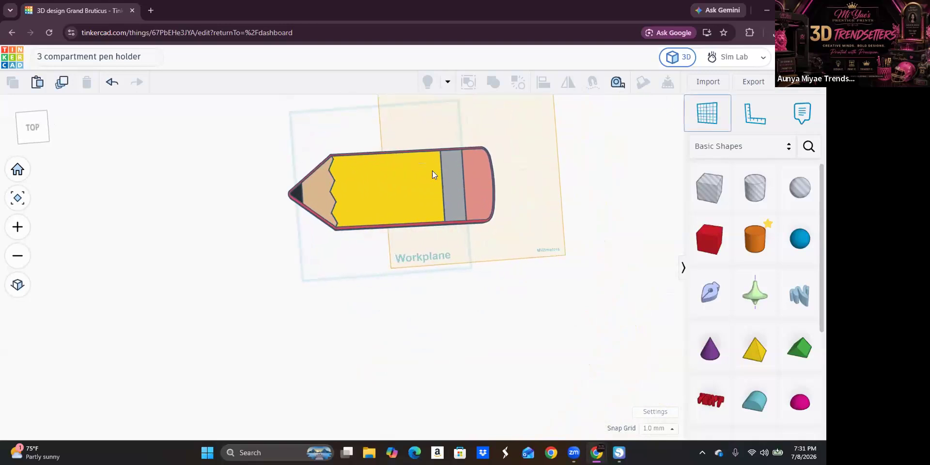
click(327, 260)
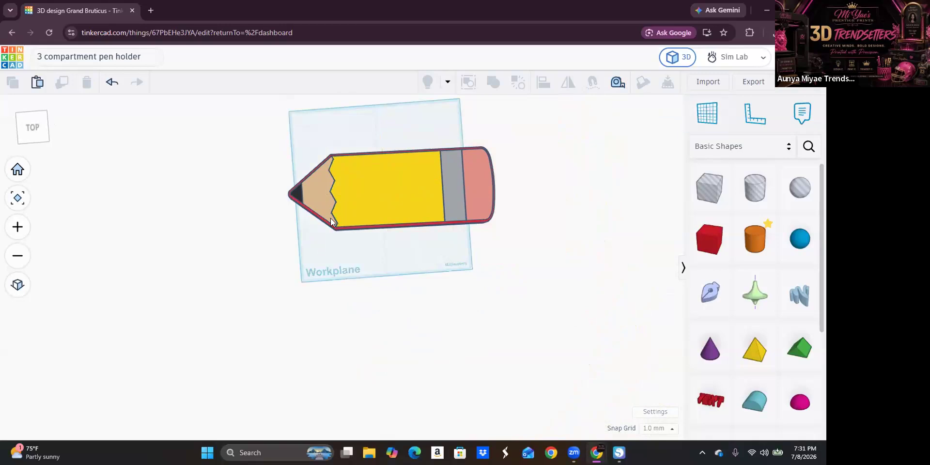
mouse_move(469, 323)
right_down()
mouse_move(300, 238)
mouse_move(217, 253)
mouse_move(182, 255)
mouse_move(179, 245)
mouse_move(315, 245)
mouse_move(453, 276)
mouse_move(459, 316)
mouse_move(464, 276)
mouse_move(477, 265)
right_up()
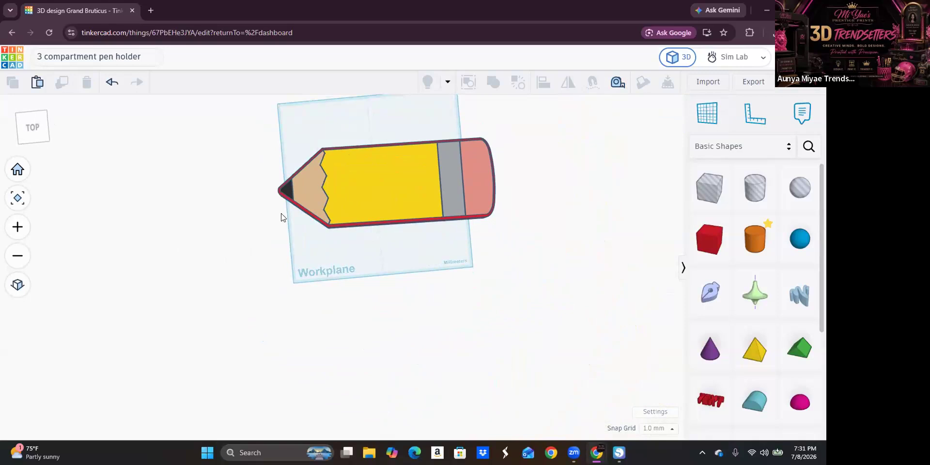
drag(249, 128, 561, 274)
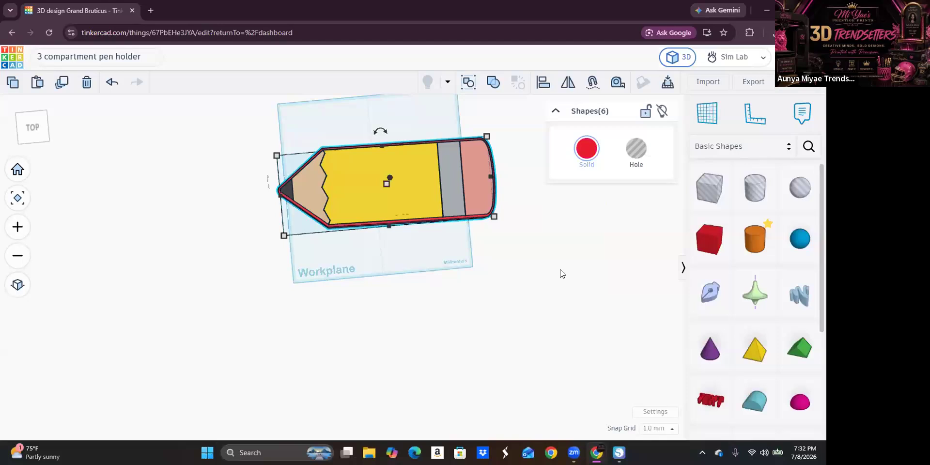
mouse_move(491, 264)
right_down()
mouse_move(396, 219)
mouse_move(347, 229)
mouse_move(468, 357)
right_up()
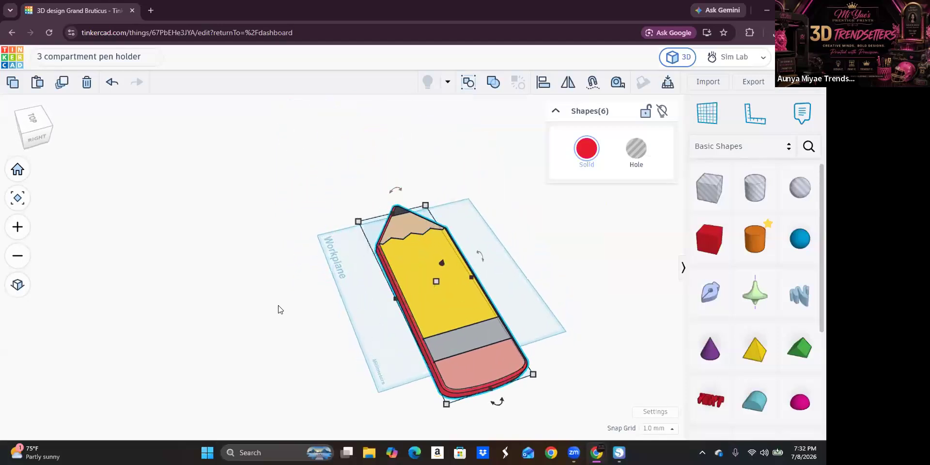
click(248, 295)
right_drag(261, 307, 329, 305)
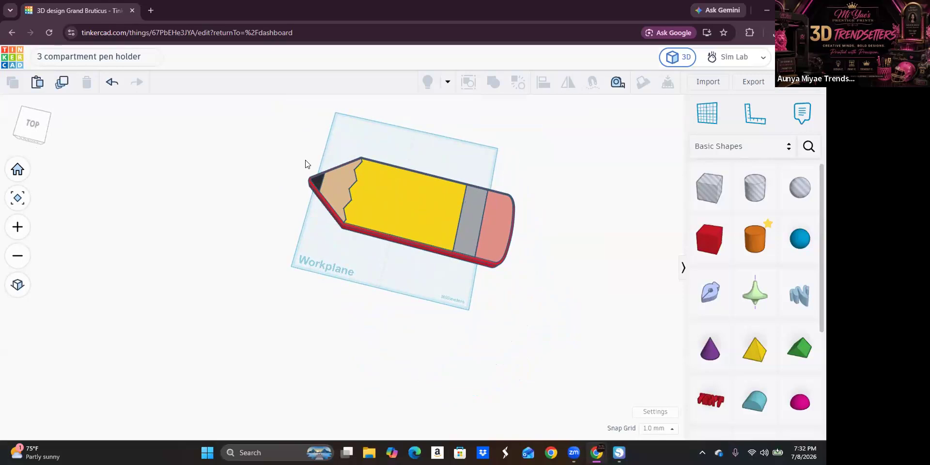
scroll(366, 165, up, 3)
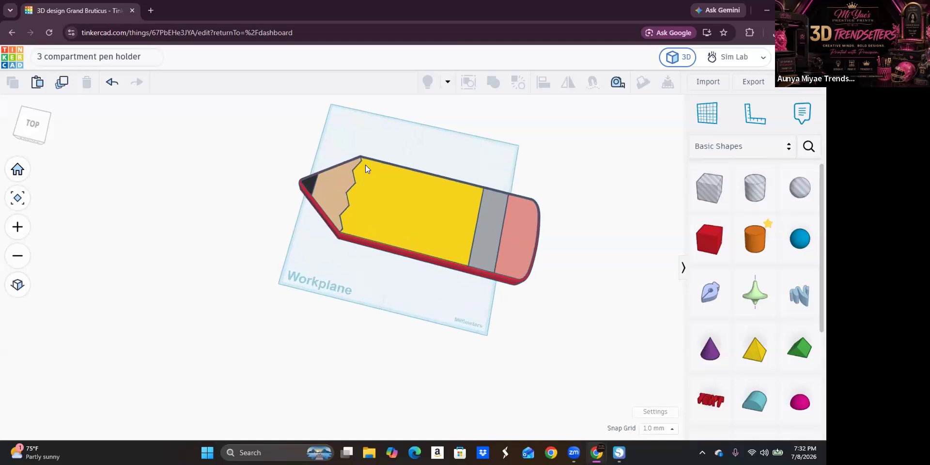
scroll(273, 130, down, 2)
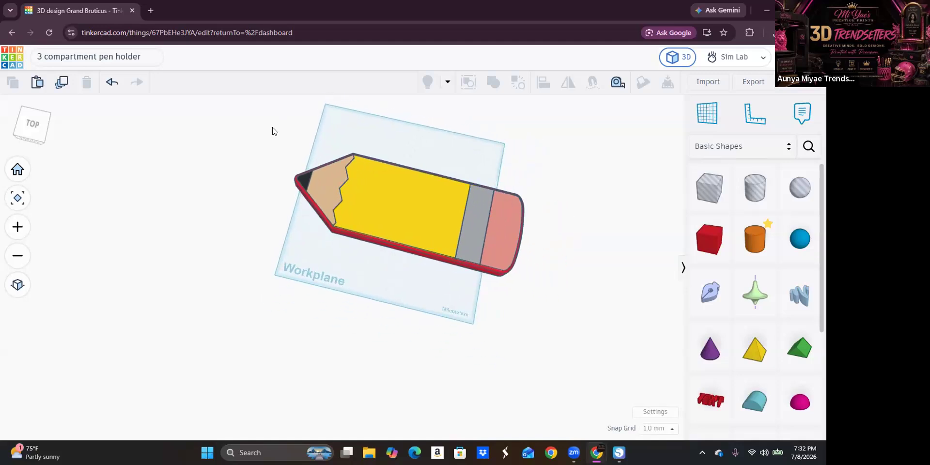
Step: Duplicate all six pencil shapes, move the duplicate well clear of the pencil on the workplane, and deselect it
mouse_move(282, 119)
mouse_down()
mouse_move(549, 319)
mouse_move(570, 316)
mouse_move(570, 296)
mouse_up()
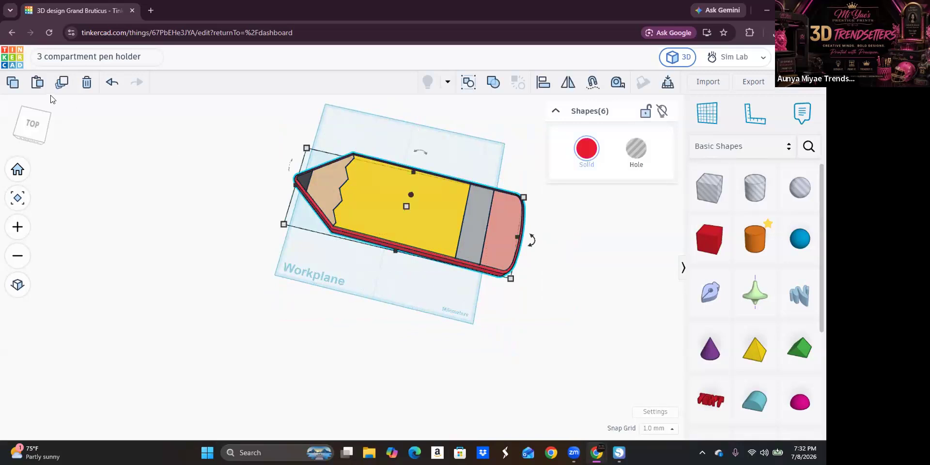
click(60, 83)
mouse_move(485, 225)
mouse_down()
mouse_move(434, 218)
mouse_move(146, 126)
mouse_move(132, 106)
mouse_up()
scroll(266, 278, down, 1)
click(250, 300)
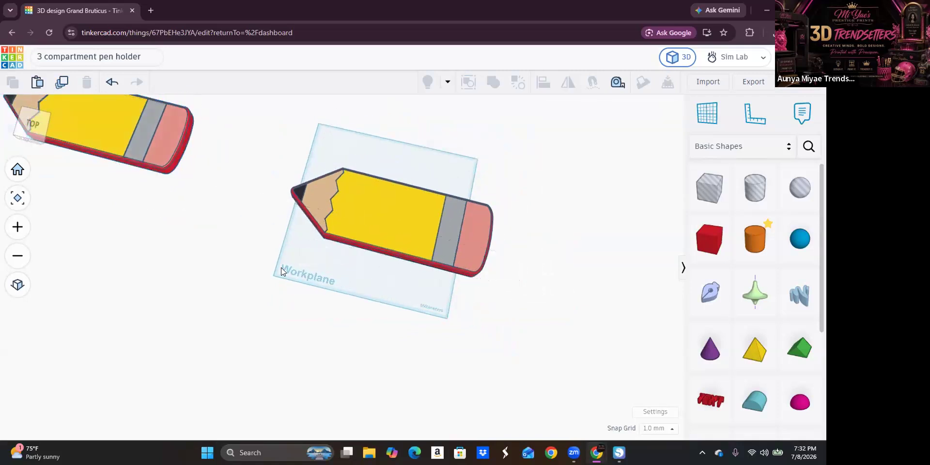
Step: Set the height of the red base of the pencil on the workplane to 50 mm and deselect it
right_drag(281, 268, 296, 254)
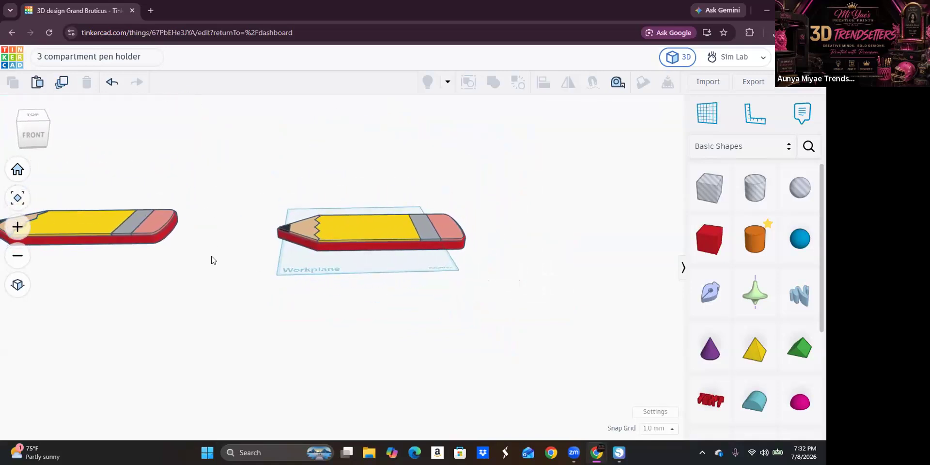
right_drag(211, 260, 203, 274)
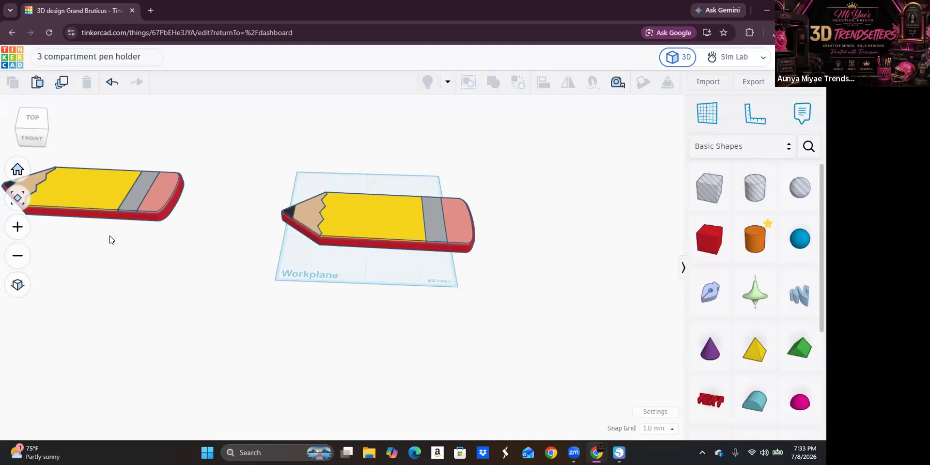
mouse_move(518, 326)
right_down()
mouse_move(384, 326)
mouse_move(386, 311)
mouse_move(446, 315)
mouse_move(461, 327)
mouse_move(450, 319)
right_up()
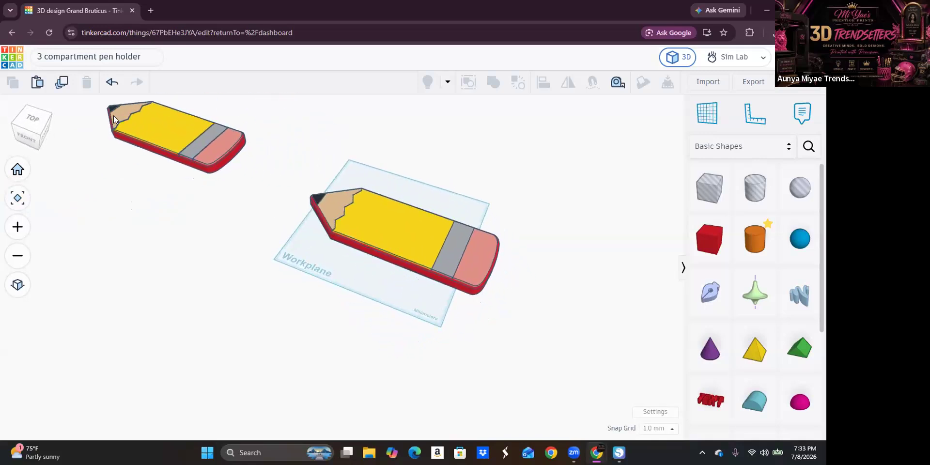
mouse_move(455, 342)
right_down()
mouse_move(386, 285)
mouse_move(309, 251)
mouse_move(260, 242)
mouse_move(191, 253)
right_up()
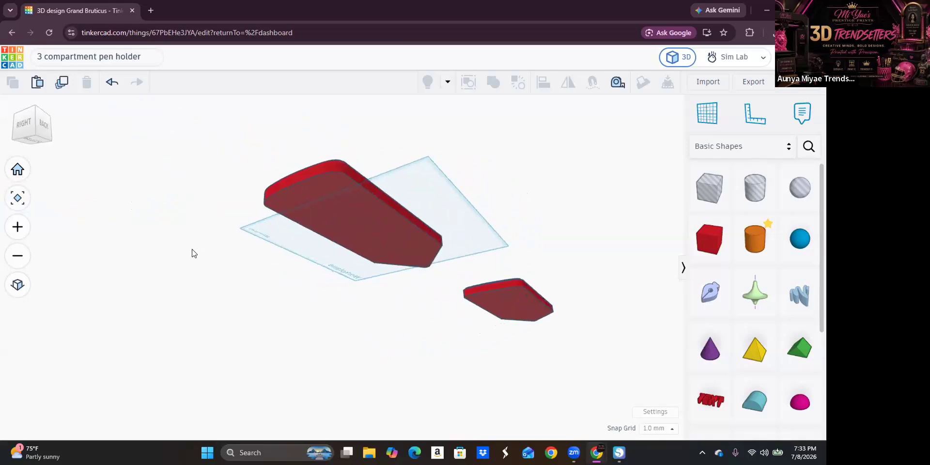
click(332, 210)
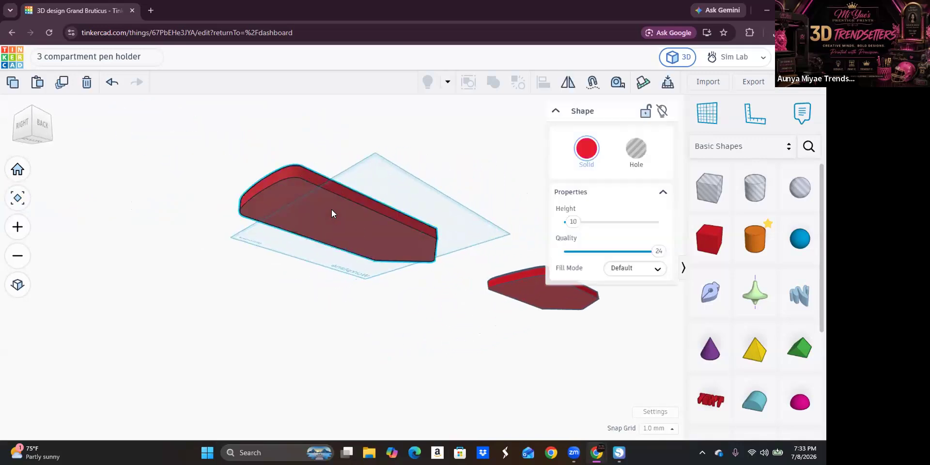
click(410, 229)
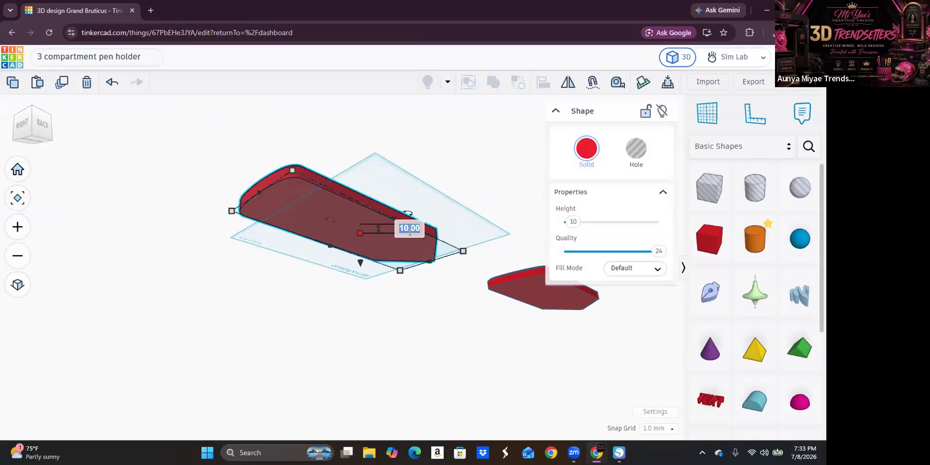
text(50)
key(Return)
click(159, 211)
Step: Select all six shapes of the thickened pencil and drop them onto the workplane
mouse_move(159, 200)
right_down()
mouse_move(202, 283)
mouse_move(155, 239)
mouse_move(116, 222)
right_up()
mouse_move(277, 235)
right_down()
mouse_move(381, 278)
mouse_move(413, 307)
mouse_move(426, 303)
right_up()
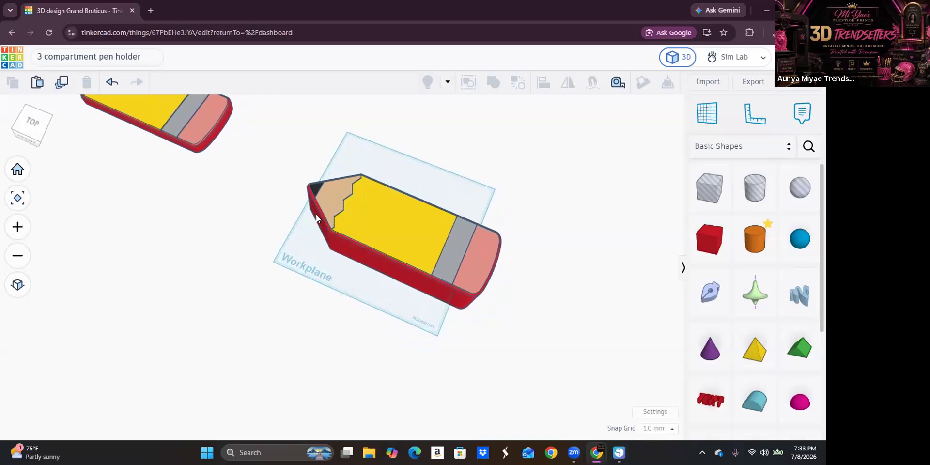
mouse_move(298, 148)
mouse_down()
mouse_move(523, 307)
mouse_move(528, 326)
mouse_up()
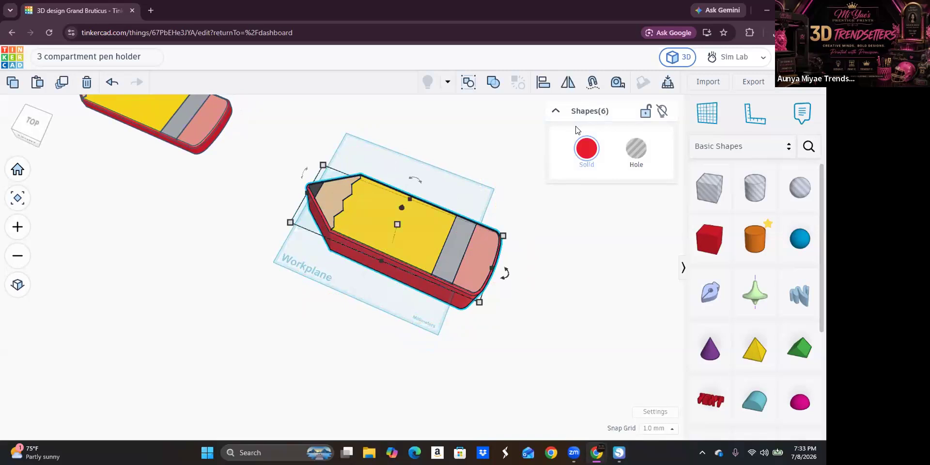
key(d)
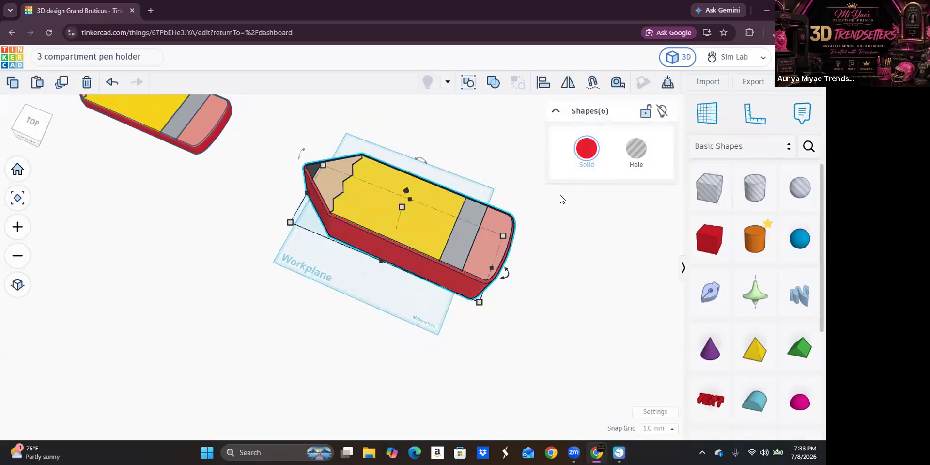
click(541, 309)
mouse_move(541, 313)
right_down()
mouse_move(534, 294)
mouse_move(556, 298)
mouse_move(357, 302)
right_up()
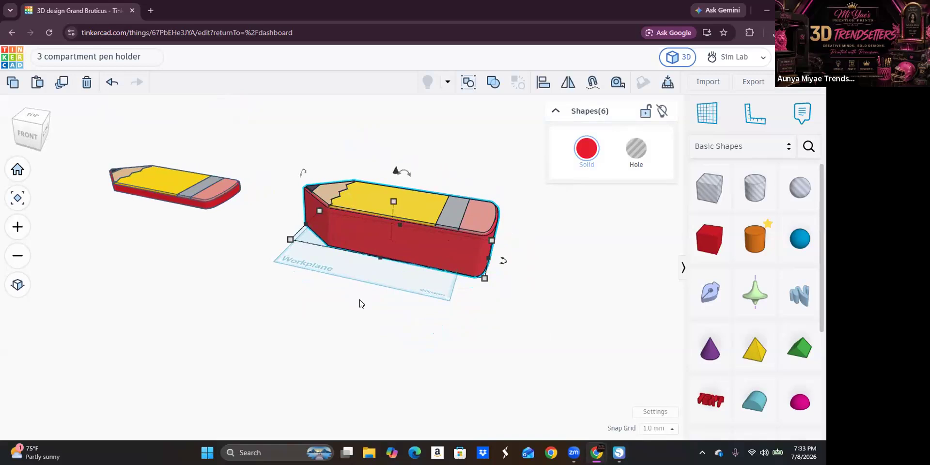
Step: Group the six parts of the tall pencil as a bundle and reposition it over the workplane
click(467, 84)
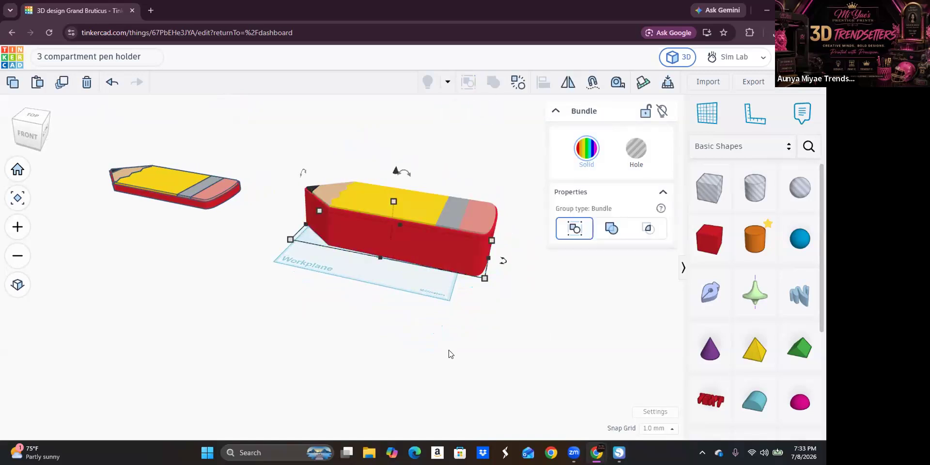
click(408, 278)
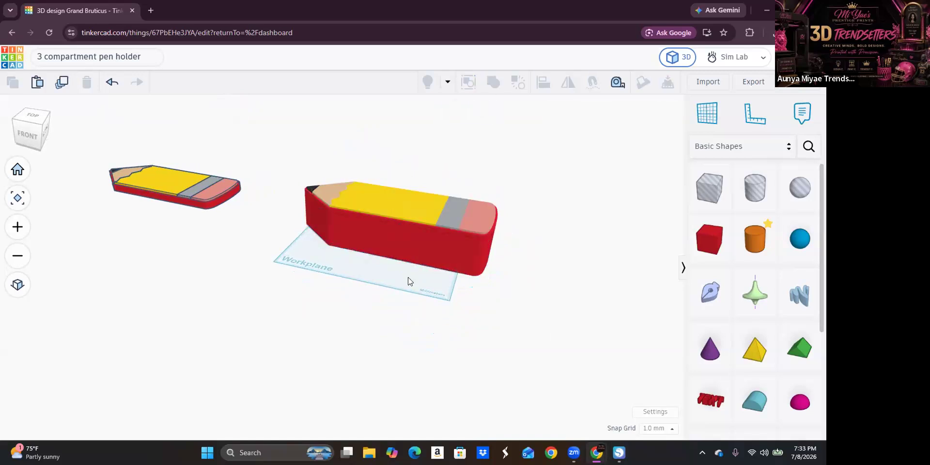
mouse_move(358, 227)
mouse_down()
mouse_move(420, 276)
mouse_move(280, 225)
mouse_move(340, 257)
mouse_move(299, 241)
mouse_move(367, 210)
mouse_move(338, 252)
mouse_move(394, 250)
mouse_move(369, 257)
mouse_move(382, 194)
mouse_move(383, 217)
mouse_move(316, 211)
mouse_move(366, 221)
mouse_move(345, 236)
mouse_move(333, 213)
mouse_up()
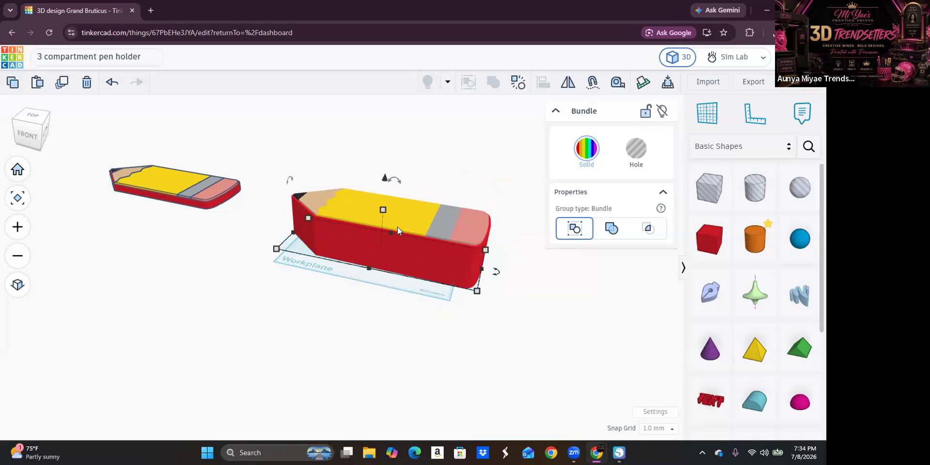
drag(434, 217, 393, 234)
mouse_move(245, 270)
right_down()
mouse_move(249, 303)
mouse_move(266, 322)
mouse_move(228, 261)
mouse_move(224, 276)
mouse_move(228, 257)
mouse_move(203, 245)
mouse_move(220, 315)
mouse_move(160, 293)
right_up()
scroll(157, 292, up, 3)
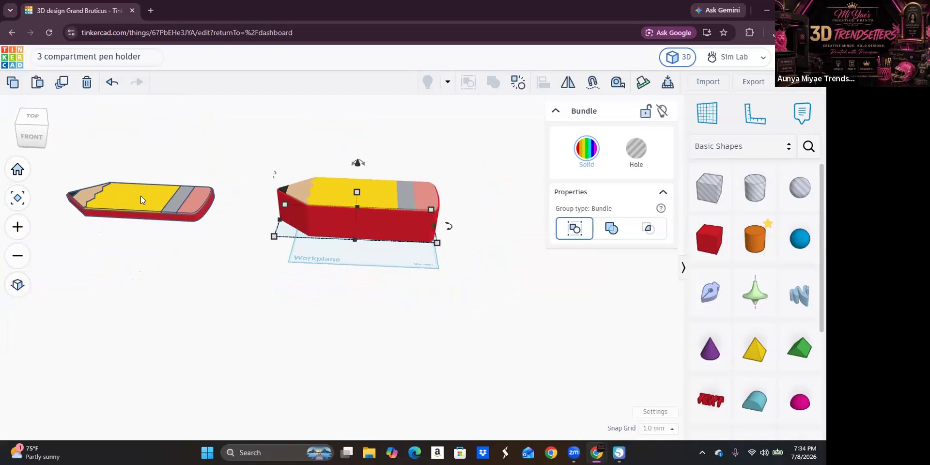
Step: Duplicate the flat pencil's six parts and place the copy in front of the original and the workplane
mouse_move(63, 172)
mouse_down()
mouse_move(94, 195)
mouse_move(222, 233)
mouse_move(223, 225)
mouse_up()
click(146, 232)
key(ctrl+d)
drag(174, 195, 152, 278)
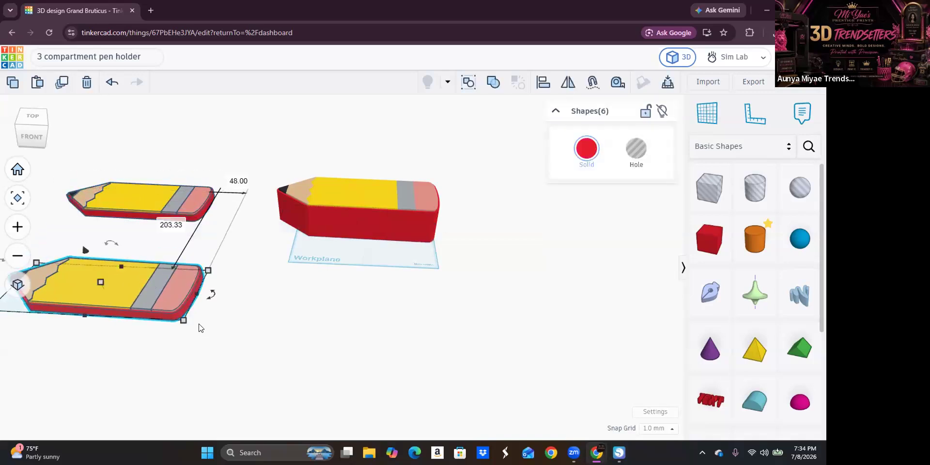
right_drag(198, 324, 118, 206)
mouse_move(127, 286)
right_down()
mouse_move(127, 315)
mouse_move(121, 308)
right_up()
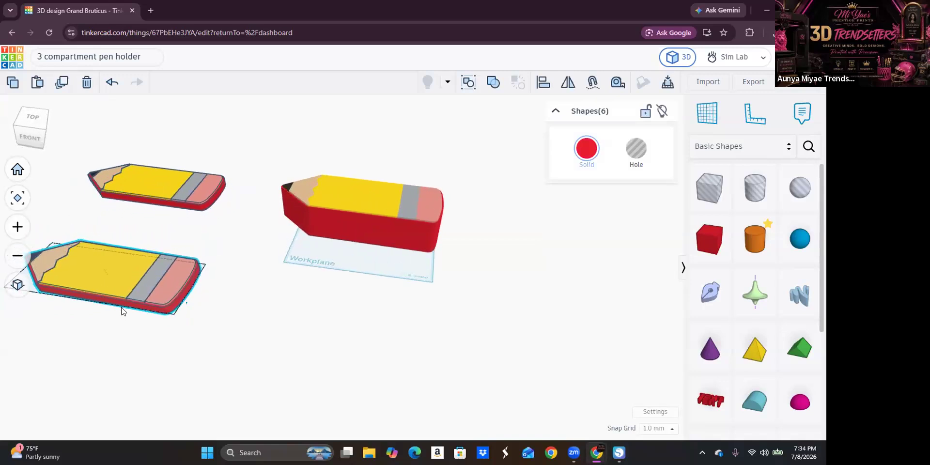
mouse_move(146, 318)
mouse_down()
mouse_move(243, 332)
mouse_move(286, 356)
mouse_up()
click(406, 359)
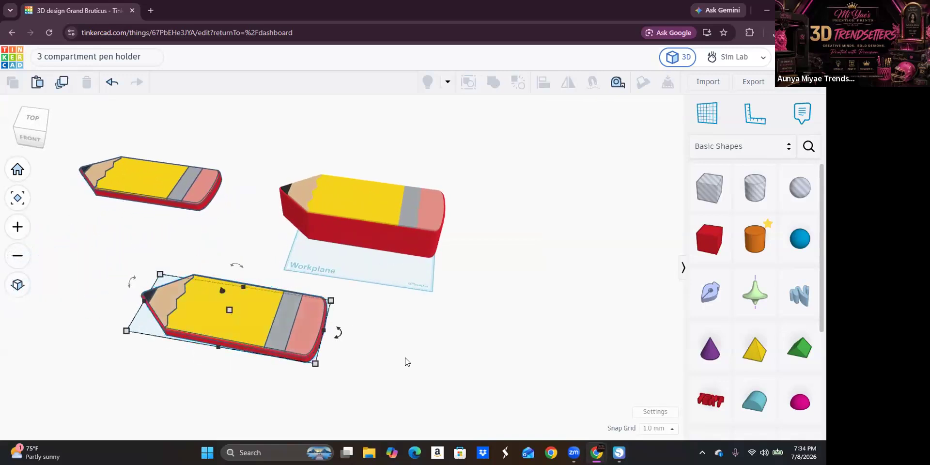
Step: Pull the copied pencil apart into its red base, yellow body, tip and eraser pieces
drag(239, 304, 191, 326)
mouse_move(229, 291)
mouse_down()
mouse_move(179, 259)
mouse_move(159, 342)
mouse_move(381, 355)
mouse_up()
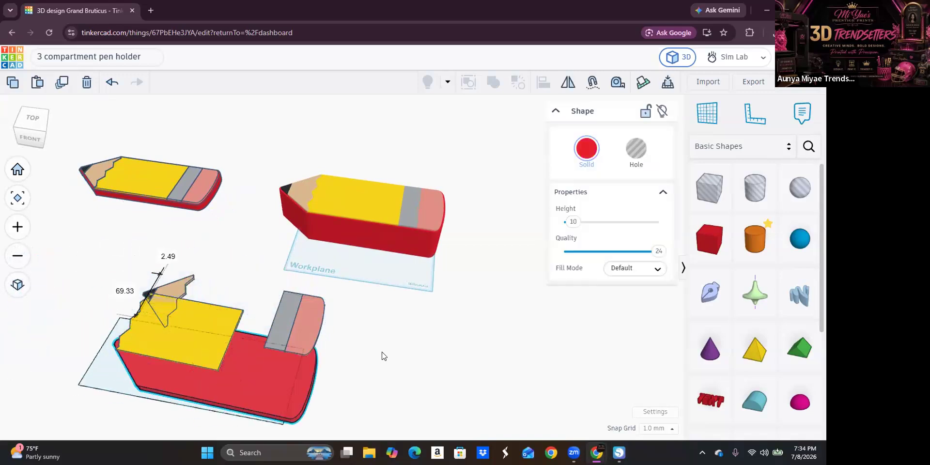
drag(304, 314, 355, 355)
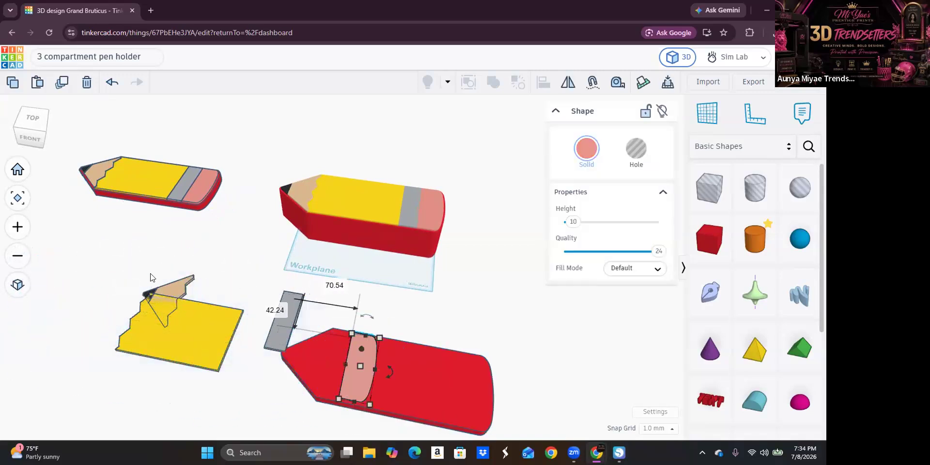
drag(162, 289, 147, 269)
drag(323, 364, 266, 354)
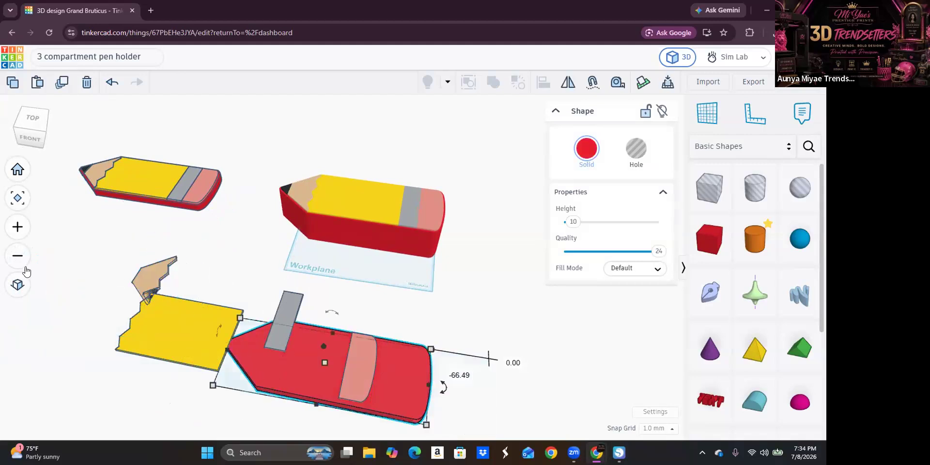
Step: Move the bundled pencil behind the workplane and delete the six loose pieces of the copied pencil
mouse_move(111, 245)
mouse_down()
mouse_move(423, 385)
mouse_move(381, 375)
mouse_up()
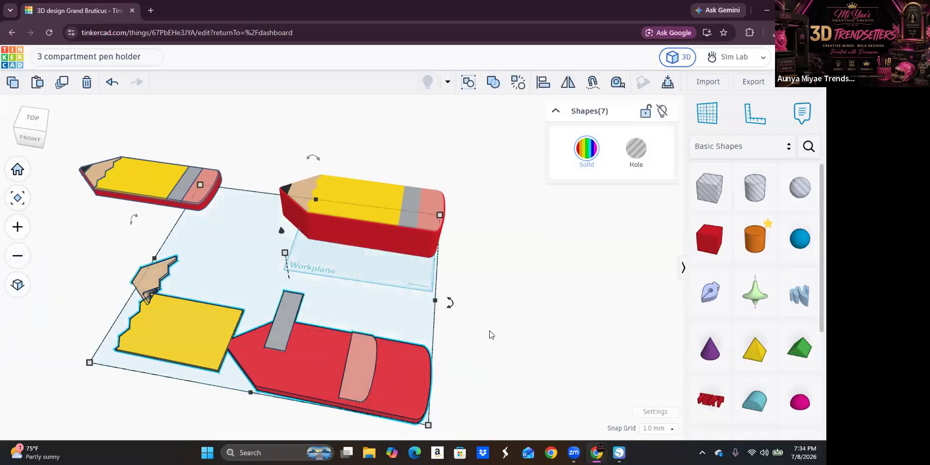
click(439, 236)
mouse_move(343, 196)
mouse_down()
mouse_move(396, 142)
mouse_move(389, 126)
mouse_up()
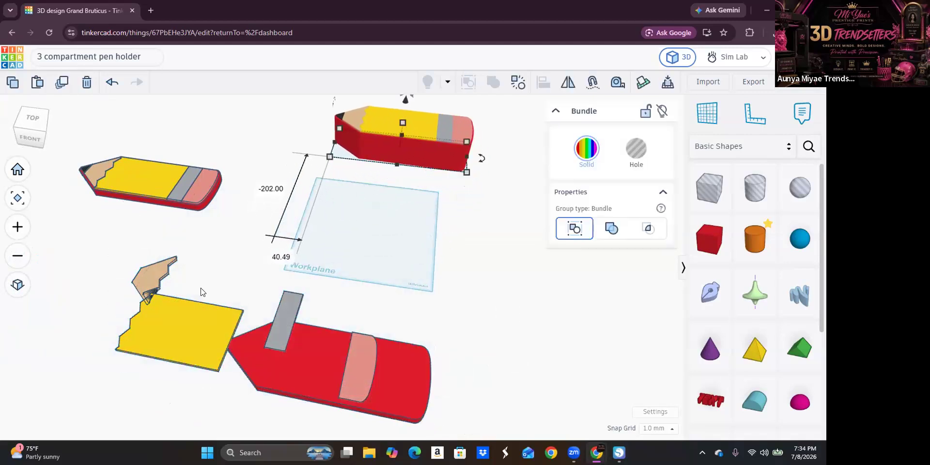
mouse_move(106, 254)
mouse_down()
mouse_move(389, 356)
mouse_move(454, 405)
mouse_up()
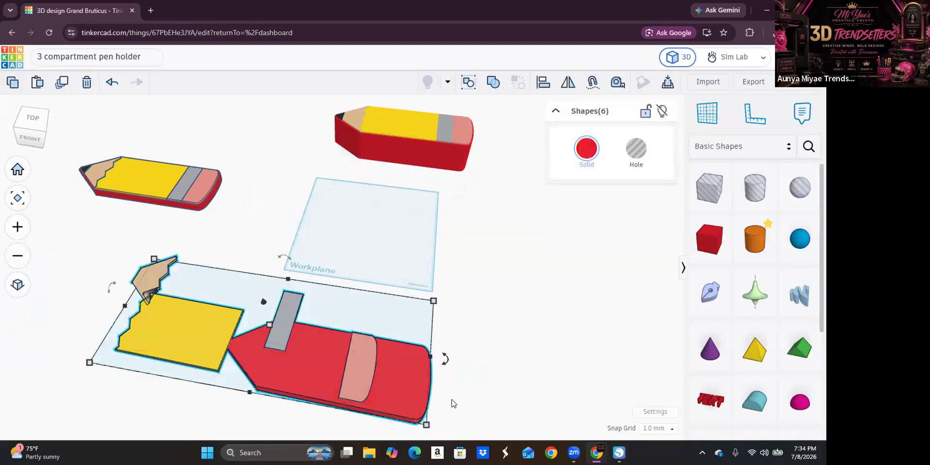
click(86, 83)
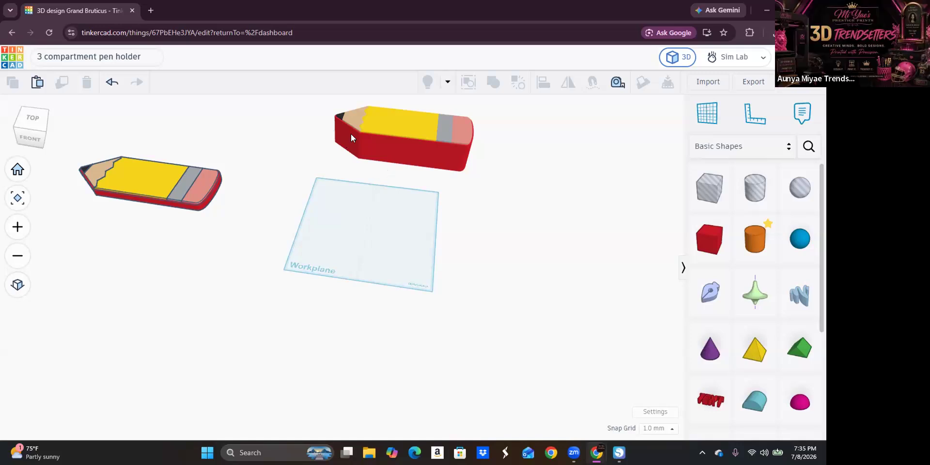
Step: Move the bundled pencil back onto the workplane and rotate it onto its long edge, with the coloured face toward the front
drag(384, 171, 375, 218)
right_drag(454, 320, 270, 322)
scroll(380, 208, up, 2)
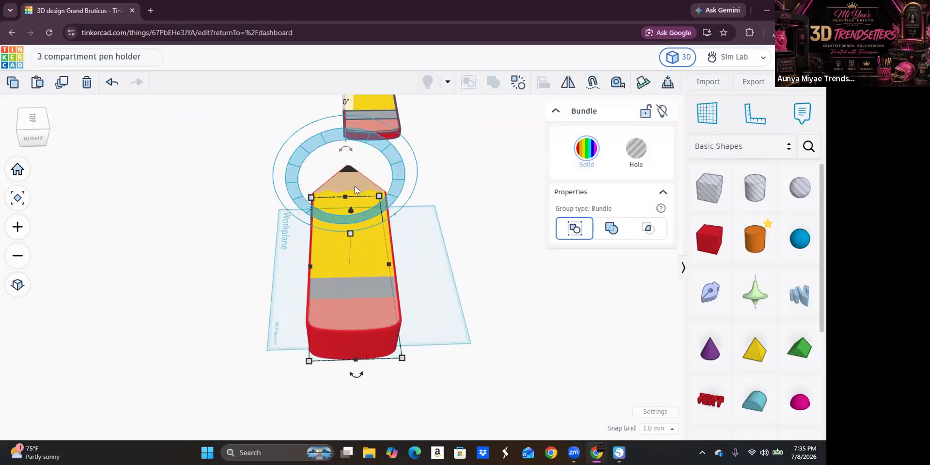
click(345, 102)
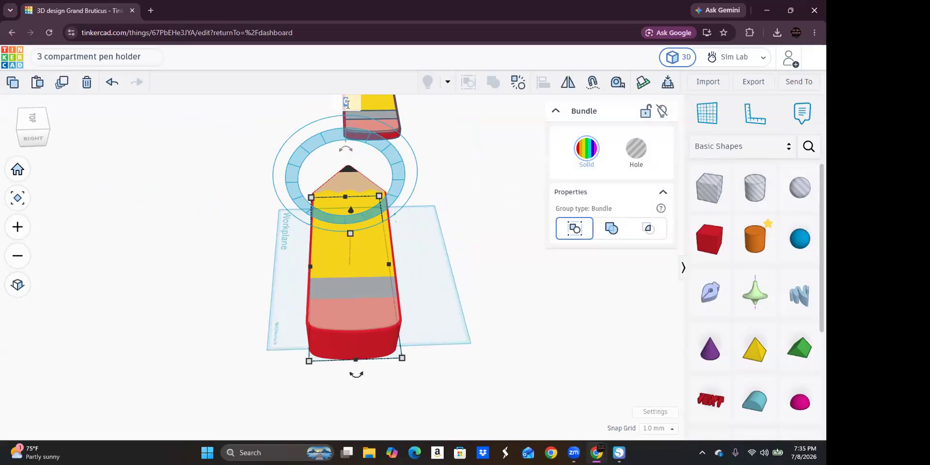
key(Return)
mouse_move(327, 351)
right_down()
mouse_move(392, 327)
mouse_move(411, 336)
right_up()
click(316, 336)
mouse_move(317, 335)
right_down()
mouse_move(327, 337)
mouse_move(264, 293)
mouse_move(310, 290)
right_up()
drag(216, 178, 487, 306)
key(ctrl+Up)
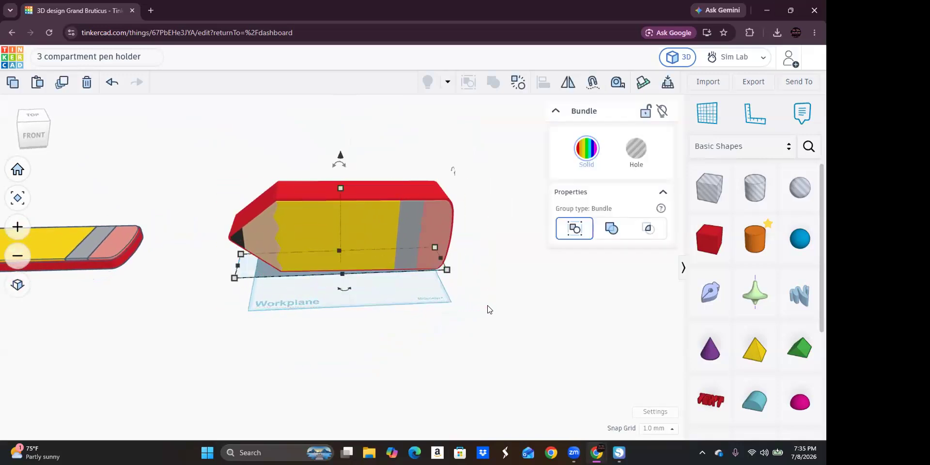
Step: Move the flat pencil farther away from the bundled pencil, behind and beyond its tip
click(459, 357)
mouse_move(396, 352)
right_down()
mouse_move(249, 351)
mouse_move(372, 371)
mouse_move(355, 348)
mouse_move(176, 278)
right_up()
mouse_move(174, 222)
mouse_down()
mouse_move(199, 203)
mouse_move(73, 103)
mouse_up()
drag(167, 168, 121, 112)
click(241, 333)
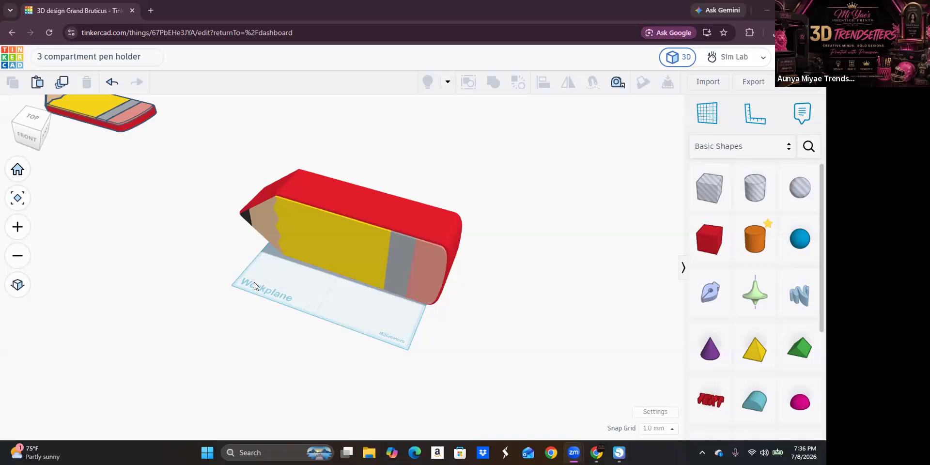
right_drag(291, 340, 392, 295)
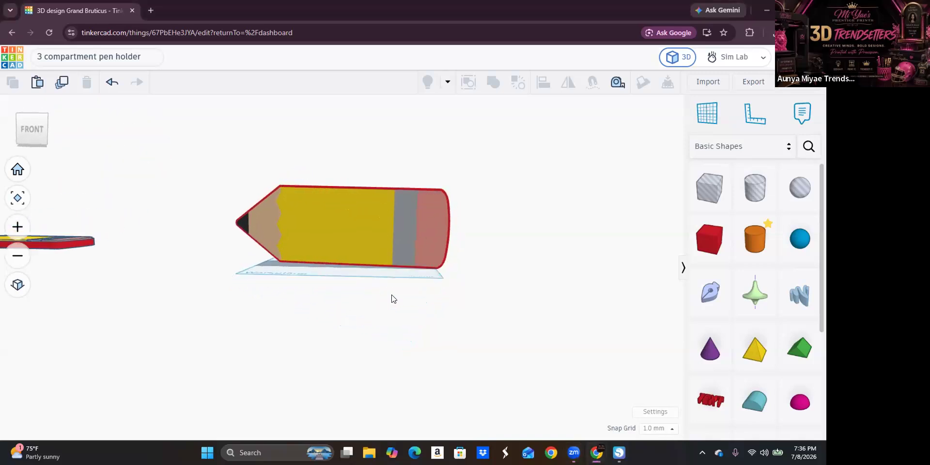
mouse_move(289, 259)
right_down()
mouse_move(260, 303)
mouse_move(259, 328)
mouse_move(222, 328)
mouse_move(134, 285)
mouse_move(89, 291)
mouse_move(197, 305)
mouse_move(132, 289)
mouse_move(154, 332)
mouse_move(370, 323)
mouse_move(356, 315)
mouse_move(334, 324)
mouse_move(326, 347)
mouse_move(407, 340)
right_up()
scroll(323, 275, up, 2)
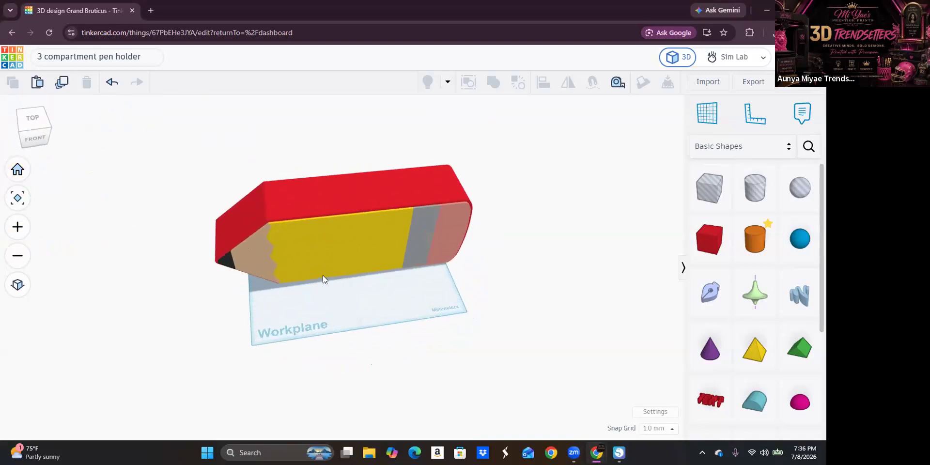
mouse_move(419, 327)
right_down()
mouse_move(285, 326)
mouse_move(146, 286)
right_up()
mouse_move(243, 330)
right_down()
mouse_move(353, 326)
mouse_move(378, 274)
mouse_move(353, 269)
right_up()
mouse_move(371, 337)
right_down()
mouse_move(381, 309)
mouse_move(391, 311)
mouse_move(378, 306)
right_up()
Step: Add a Round Roof shape in front of the bundled pencil at the workplane's front edge
mouse_move(709, 240)
mouse_down()
mouse_move(492, 274)
mouse_move(353, 338)
mouse_move(294, 333)
mouse_up()
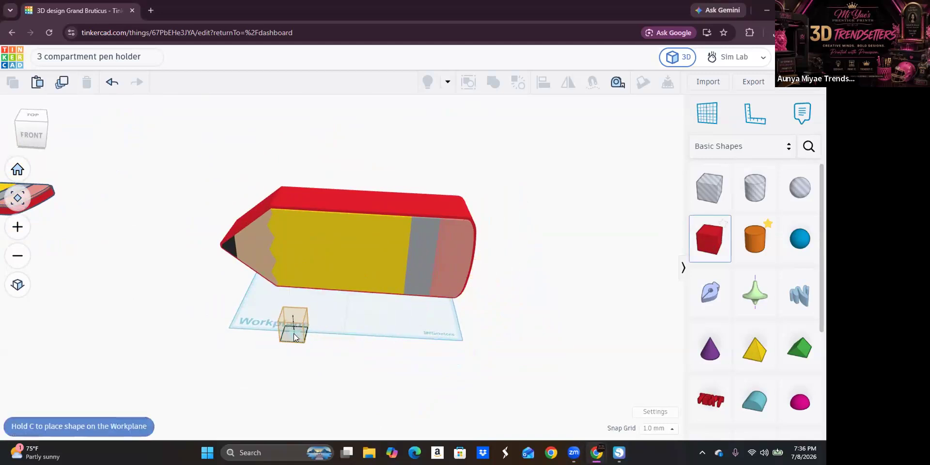
drag(293, 333, 720, 375)
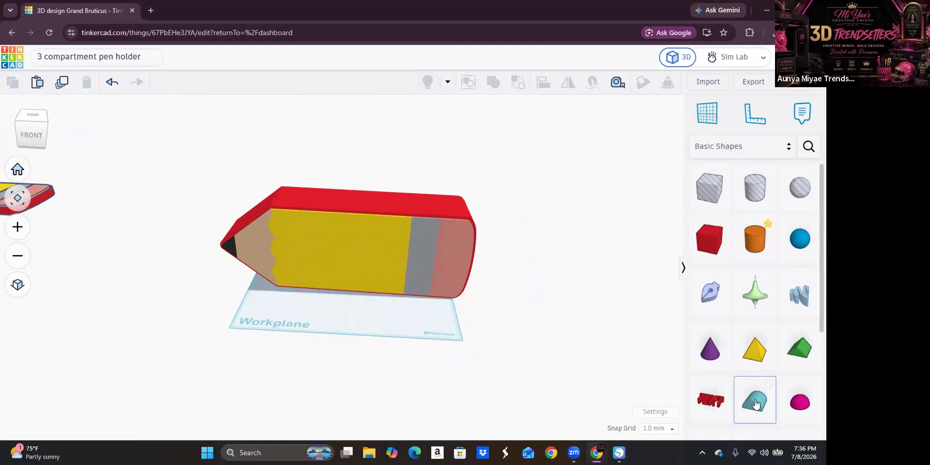
drag(755, 403, 331, 351)
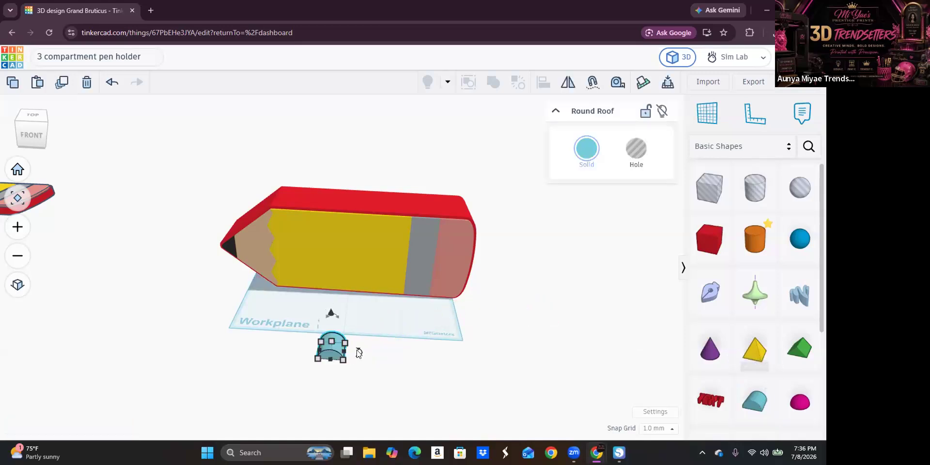
click(368, 380)
mouse_move(368, 381)
right_down()
mouse_move(264, 334)
mouse_move(284, 314)
mouse_move(351, 301)
mouse_move(369, 386)
mouse_move(392, 391)
mouse_move(333, 344)
right_up()
click(334, 348)
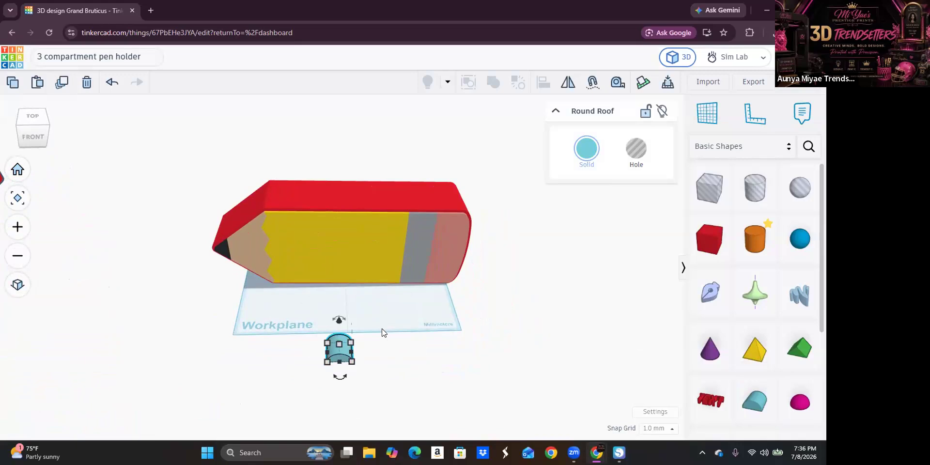
Step: Rotate the Round Roof by -90° twice so its curved side faces down
mouse_move(361, 372)
right_down()
mouse_move(327, 343)
mouse_move(260, 334)
mouse_move(228, 347)
mouse_move(282, 291)
right_up()
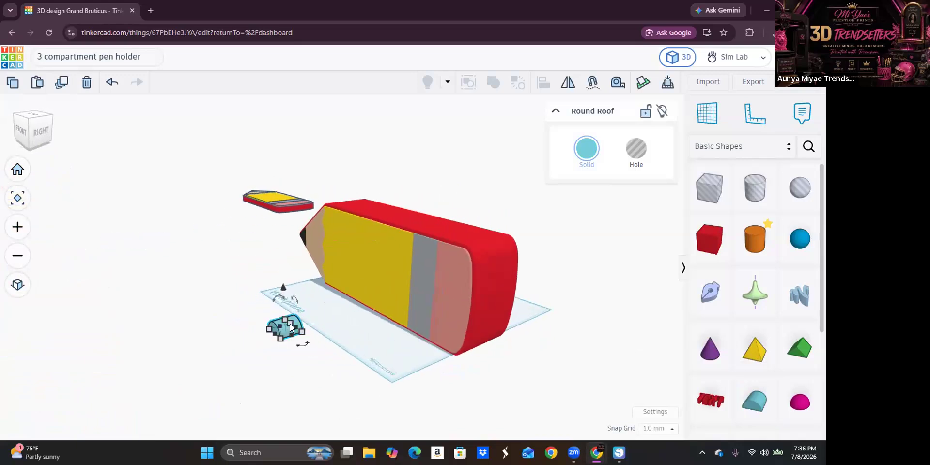
mouse_move(246, 390)
right_down()
mouse_move(287, 382)
mouse_move(308, 359)
mouse_move(313, 313)
right_up()
drag(313, 310, 75, 325)
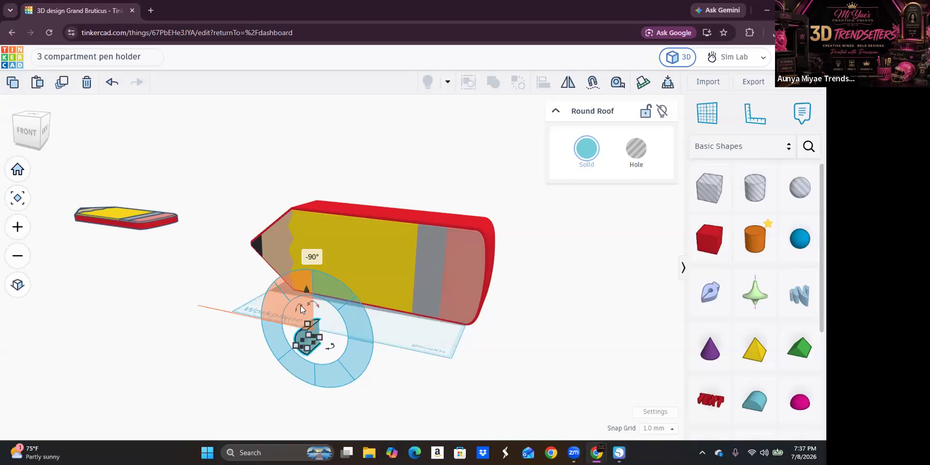
drag(315, 302, 219, 306)
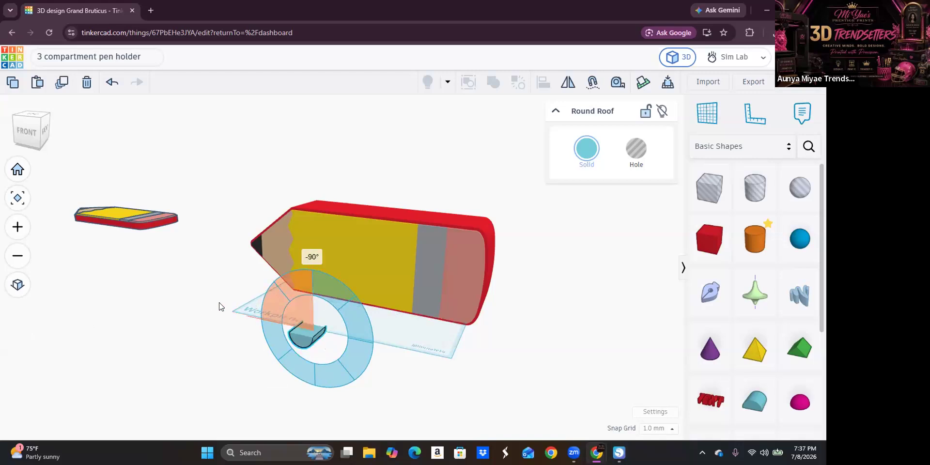
click(332, 386)
Step: Enlarge the inverted Round Roof to about 33 by 47 mm and raise it above and behind the pencil
mouse_move(332, 387)
right_down()
mouse_move(402, 356)
mouse_move(440, 362)
right_up()
right_drag(352, 392, 315, 345)
click(312, 342)
right_drag(367, 368, 295, 352)
drag(296, 348, 283, 378)
drag(283, 309, 257, 153)
mouse_move(408, 261)
right_down()
mouse_move(437, 262)
mouse_move(434, 293)
mouse_move(429, 185)
right_up()
mouse_move(421, 215)
mouse_down()
mouse_move(303, 184)
mouse_move(251, 151)
mouse_move(260, 142)
mouse_up()
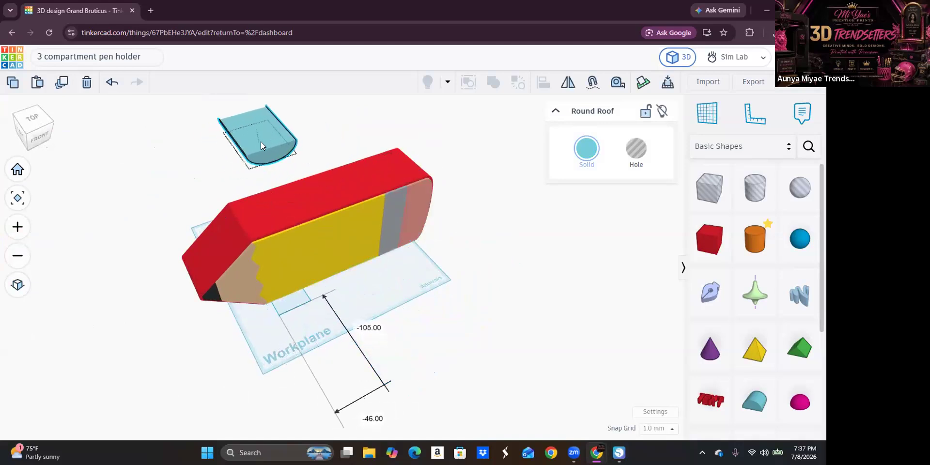
Step: Check the bundled pencil's depth, then bring the Round Roof in front of it and set its length to 52 mm
click(256, 211)
mouse_move(214, 333)
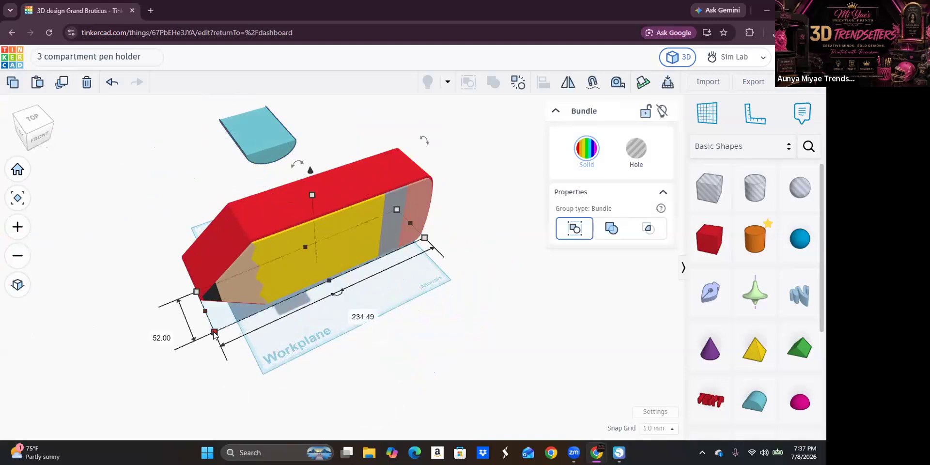
click(268, 145)
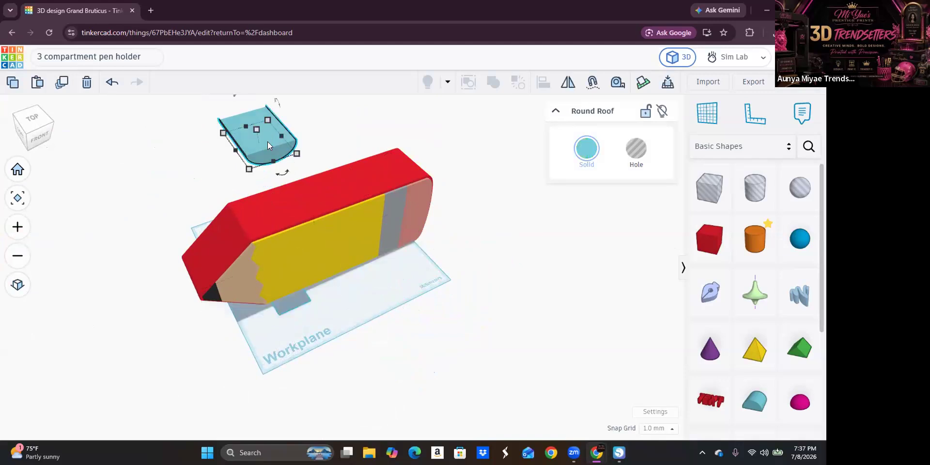
drag(268, 153, 325, 294)
mouse_move(357, 288)
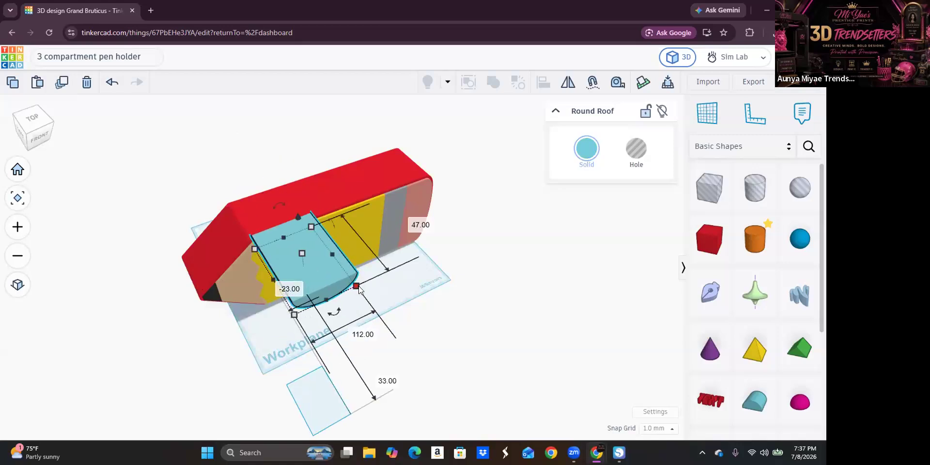
click(412, 219)
text(52)
key(Return)
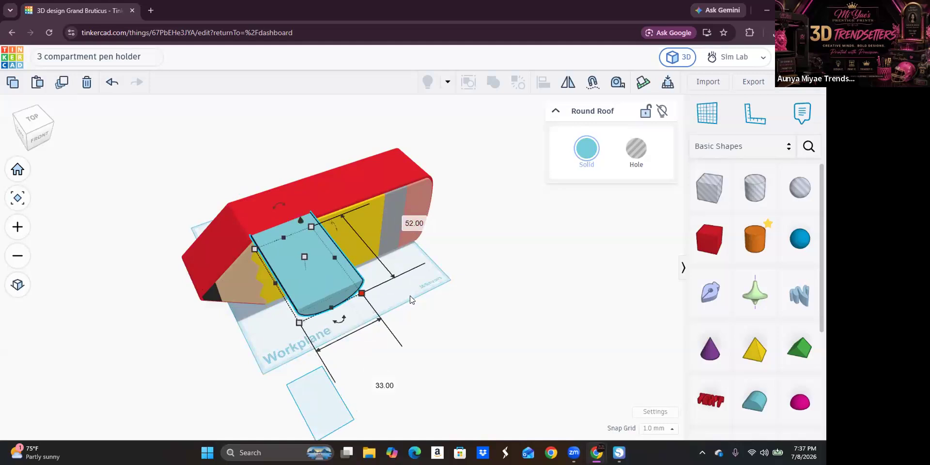
Step: Position the Round Roof across the pencil's red upper side, near the tip end of the yellow section
mouse_move(436, 316)
right_down()
mouse_move(359, 336)
mouse_move(318, 321)
right_up()
click(410, 218)
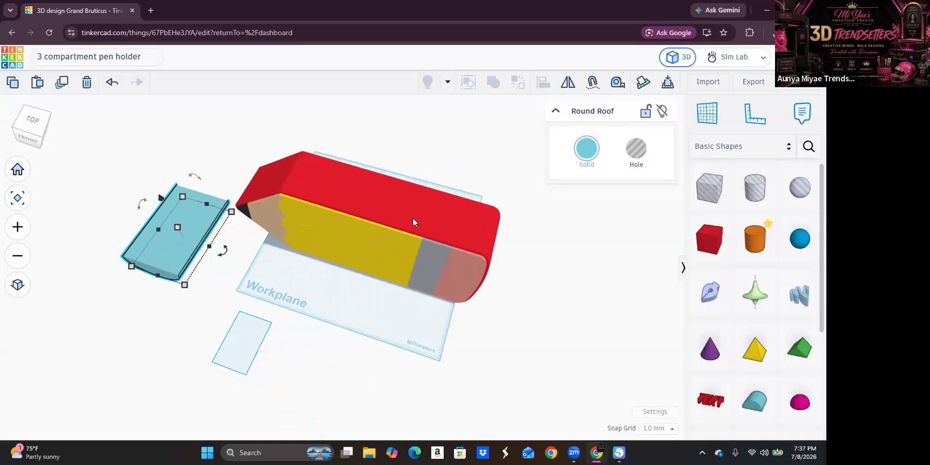
mouse_move(191, 231)
mouse_down()
mouse_move(333, 177)
mouse_move(333, 144)
mouse_move(330, 154)
mouse_up()
drag(318, 115, 330, 168)
mouse_move(328, 219)
mouse_down()
mouse_move(339, 195)
mouse_move(336, 201)
mouse_up()
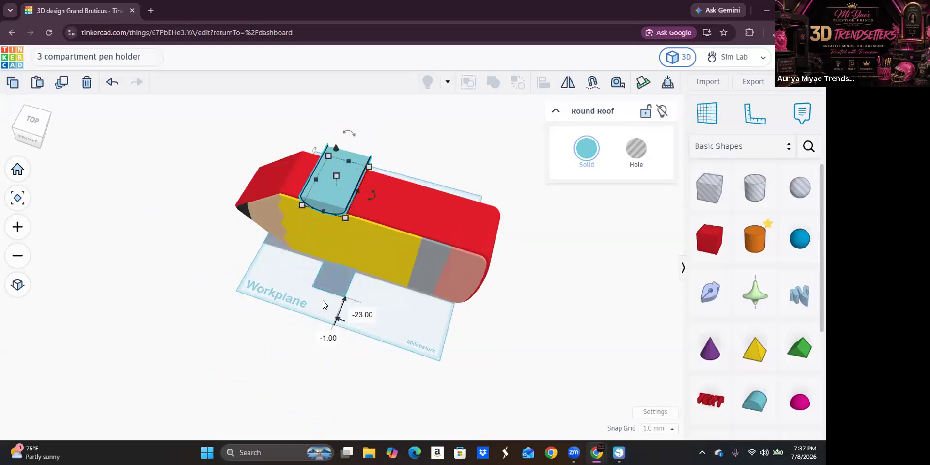
scroll(323, 300, up, 2)
mouse_move(322, 299)
right_down()
mouse_move(388, 328)
mouse_move(417, 310)
mouse_move(442, 323)
mouse_move(357, 167)
right_up()
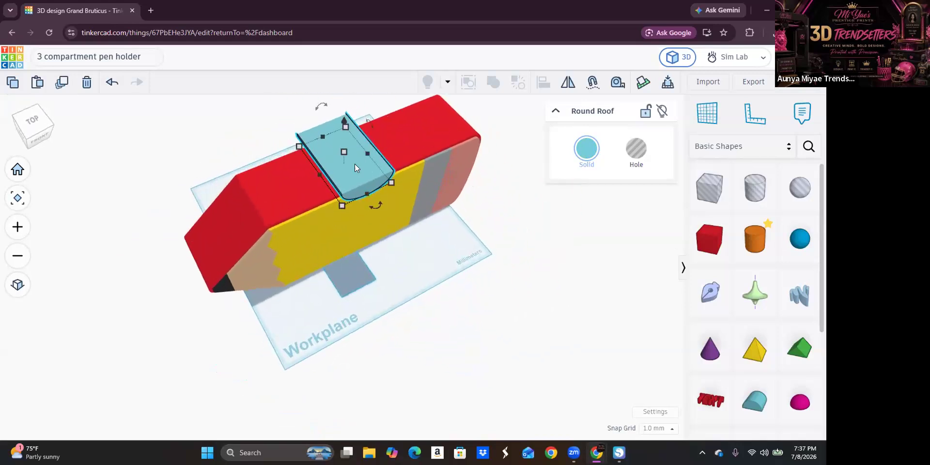
Step: Align the Round Roof with the pencil so it is centred across the pencil's depth
shift+click(300, 193)
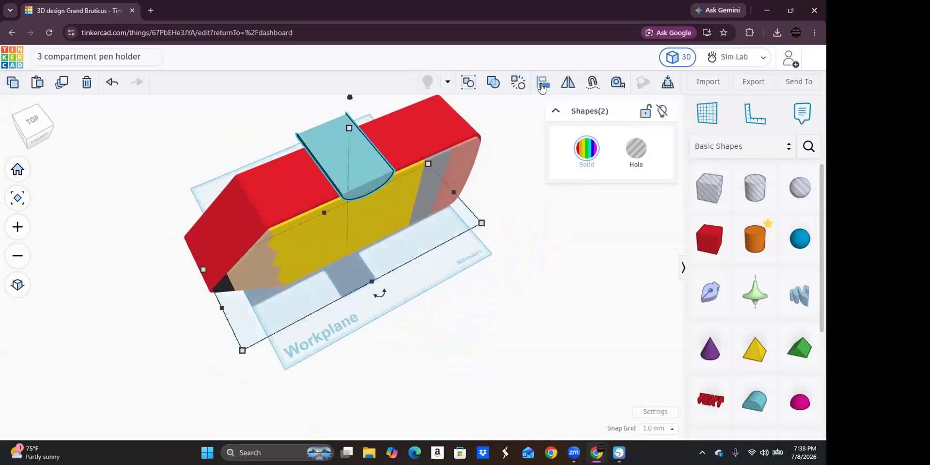
click(542, 85)
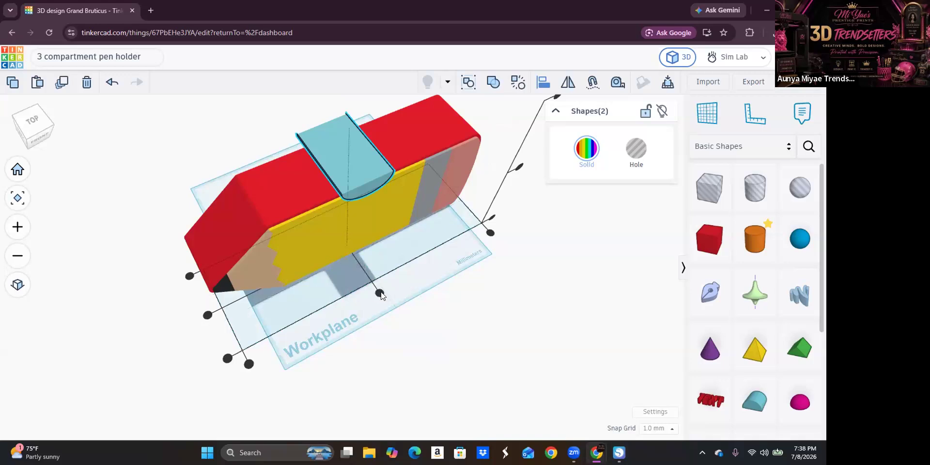
click(207, 316)
right_drag(427, 379, 533, 388)
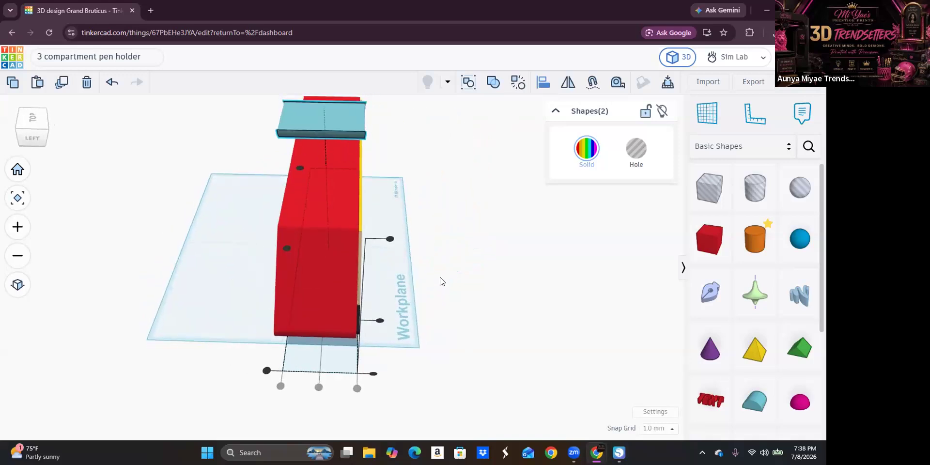
scroll(441, 281, down, 2)
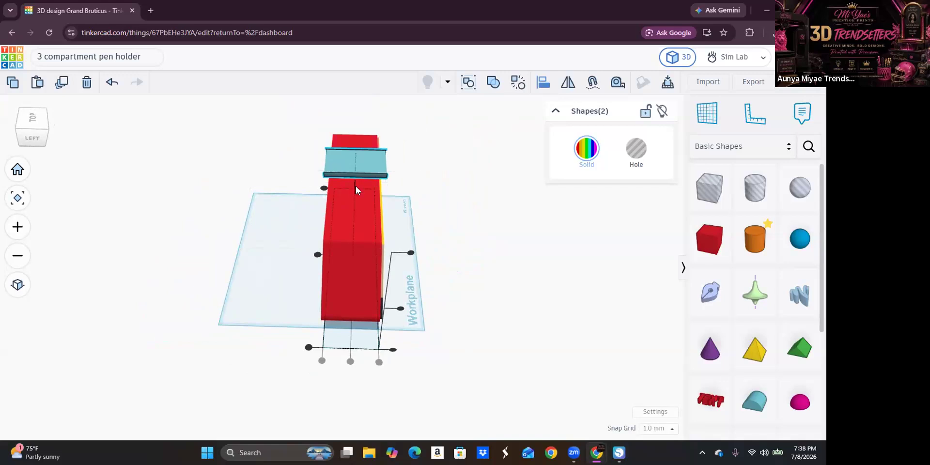
click(479, 316)
Step: Lower the Round Roof partway into the pencil's red upper side
click(351, 158)
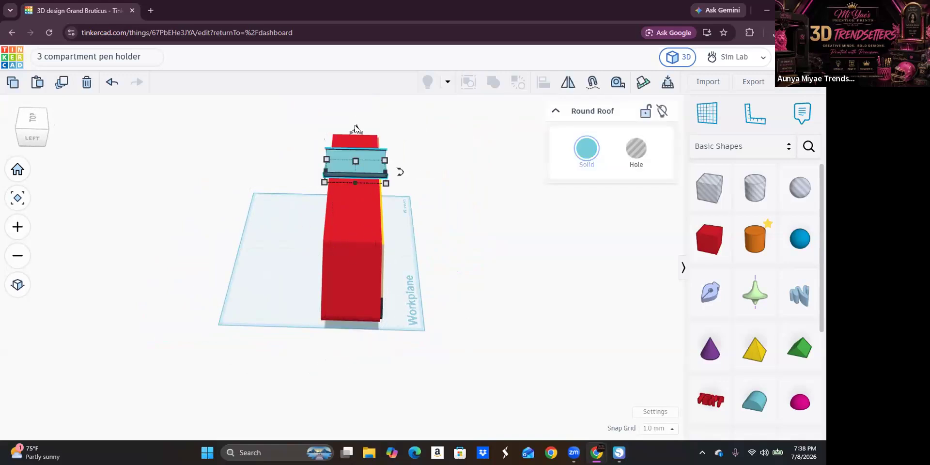
drag(350, 147, 360, 166)
mouse_move(487, 320)
right_down()
mouse_move(416, 338)
mouse_move(327, 320)
mouse_move(280, 269)
mouse_move(274, 294)
right_up()
scroll(422, 177, up, 5)
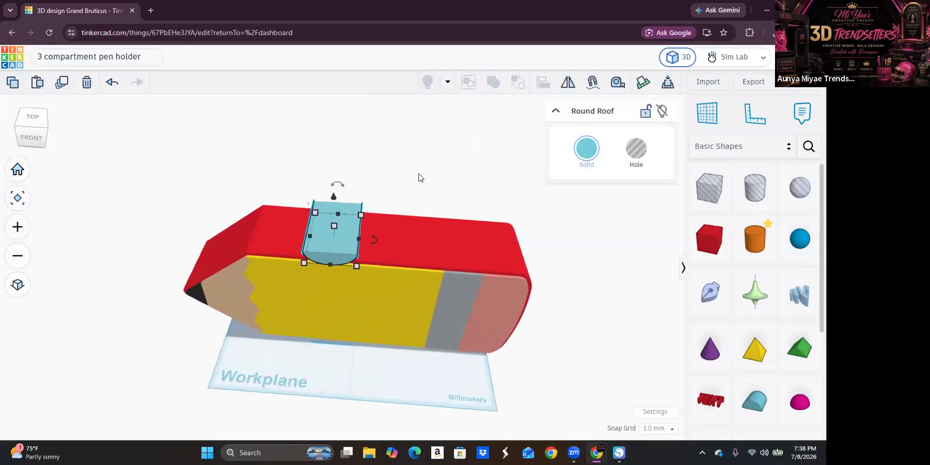
Step: Resize the Round Roof's footprint to 34 by 44 mm so it fits within the pencil's red upper side
scroll(387, 158, up, 1)
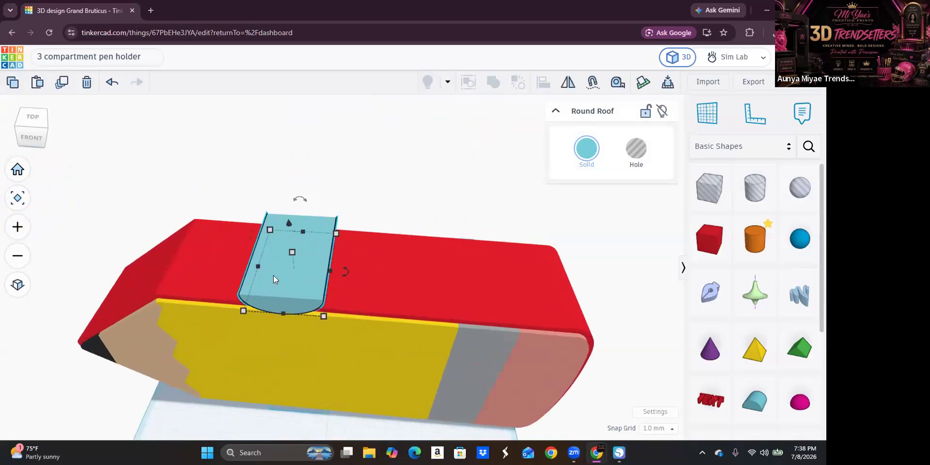
mouse_move(243, 311)
drag(242, 308, 243, 304)
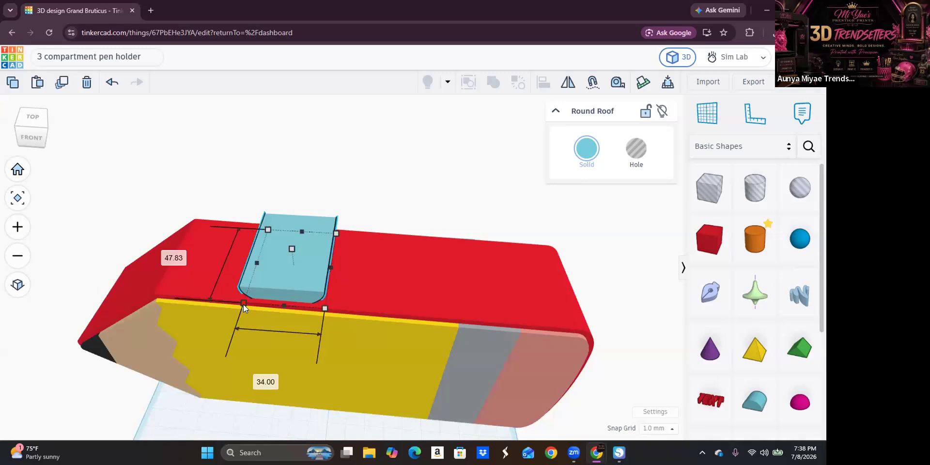
right_drag(402, 200, 277, 230)
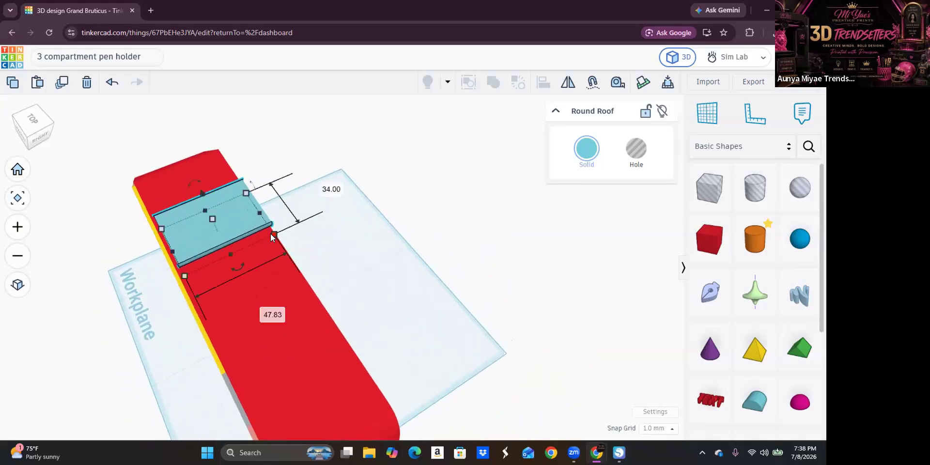
drag(267, 237, 264, 237)
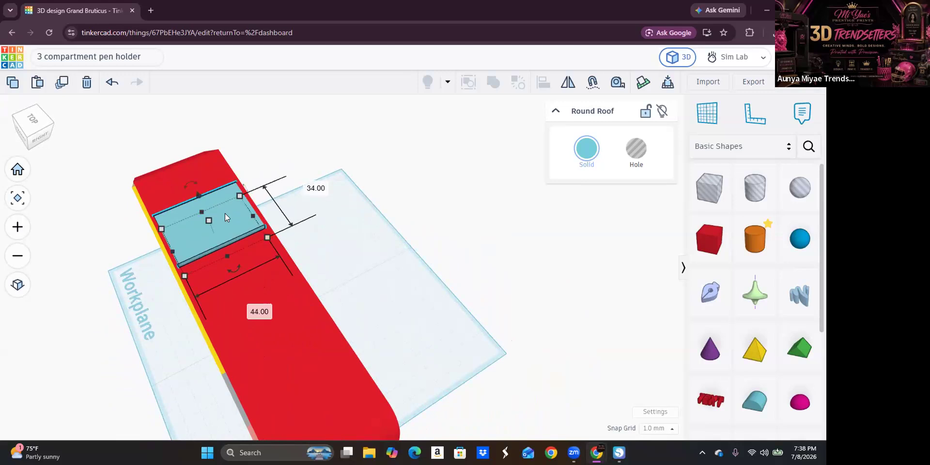
key(Escape)
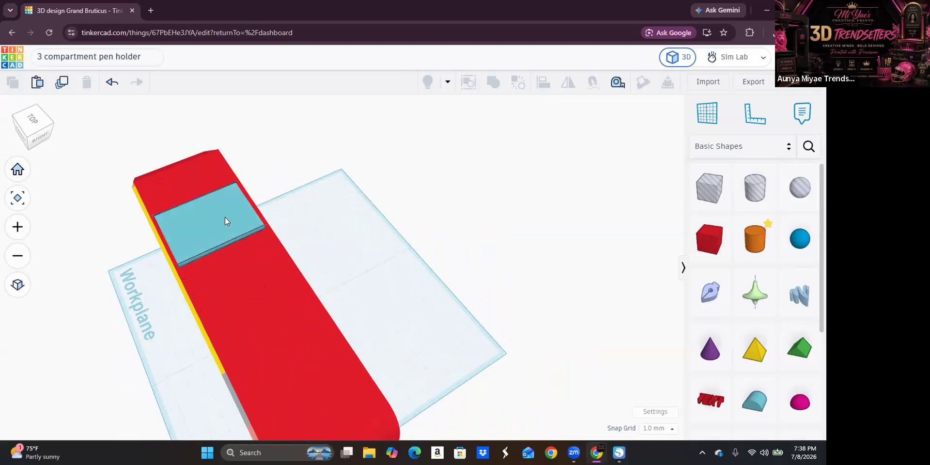
Step: Increase the Round Roof's height to 16 mm and shift it 20 mm toward the pencil tip
click(225, 217)
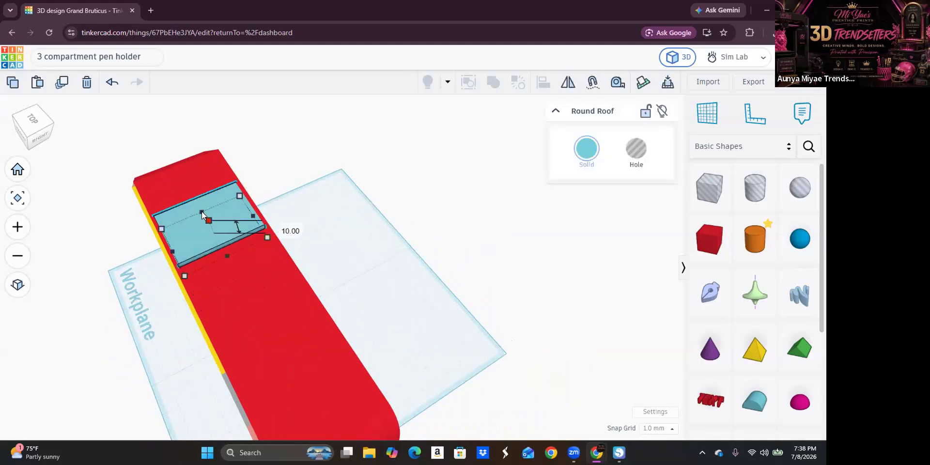
drag(202, 213, 202, 212)
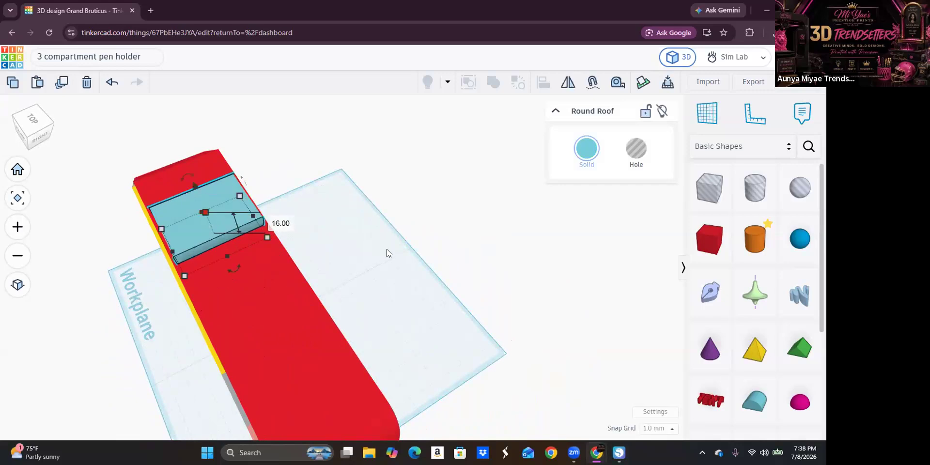
drag(211, 212, 334, 185)
drag(230, 172, 197, 186)
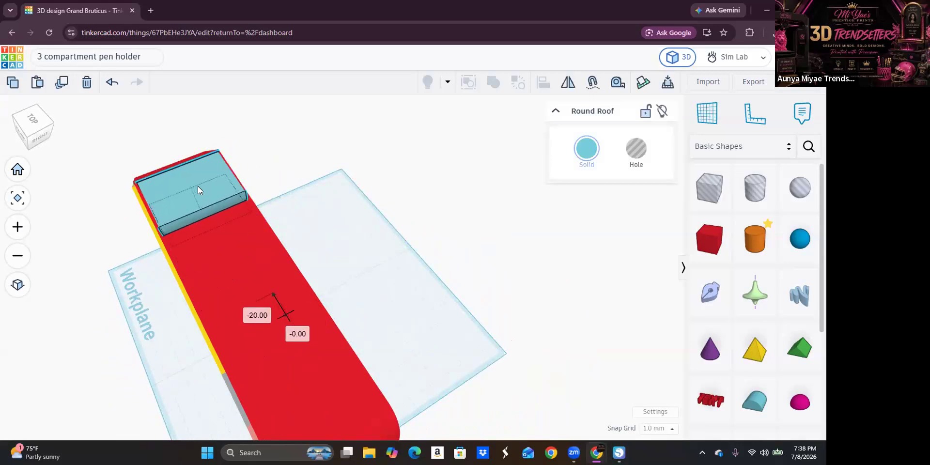
Step: Lower the Round Roof 12 mm so its flat top sits level with the pencil's red upper surface
mouse_move(102, 360)
right_down()
mouse_move(186, 331)
mouse_move(293, 329)
right_up()
right_drag(262, 332, 242, 337)
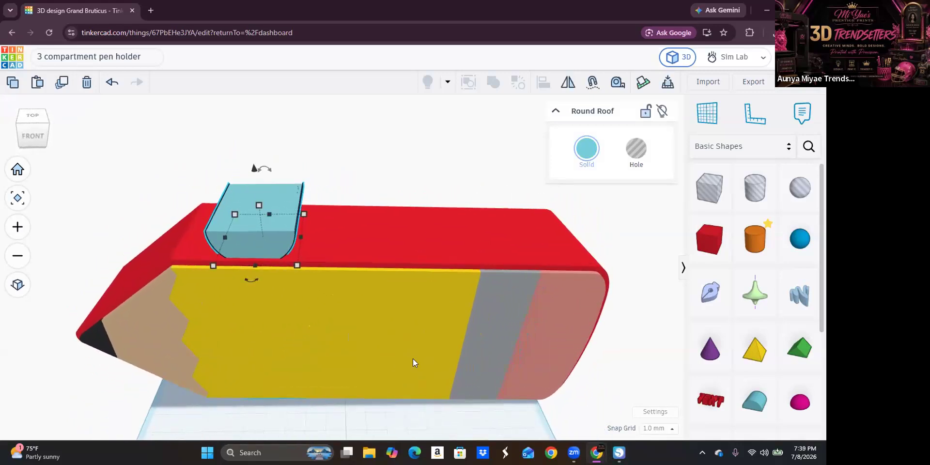
scroll(261, 230, up, 3)
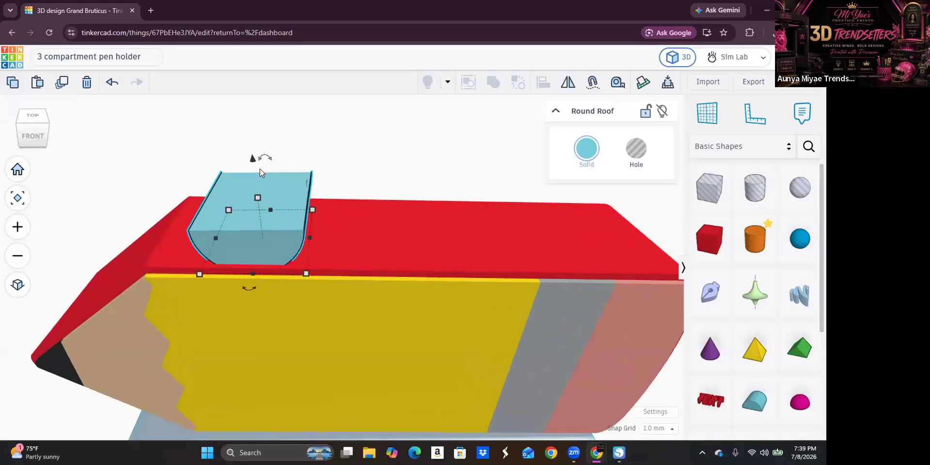
drag(252, 161, 246, 194)
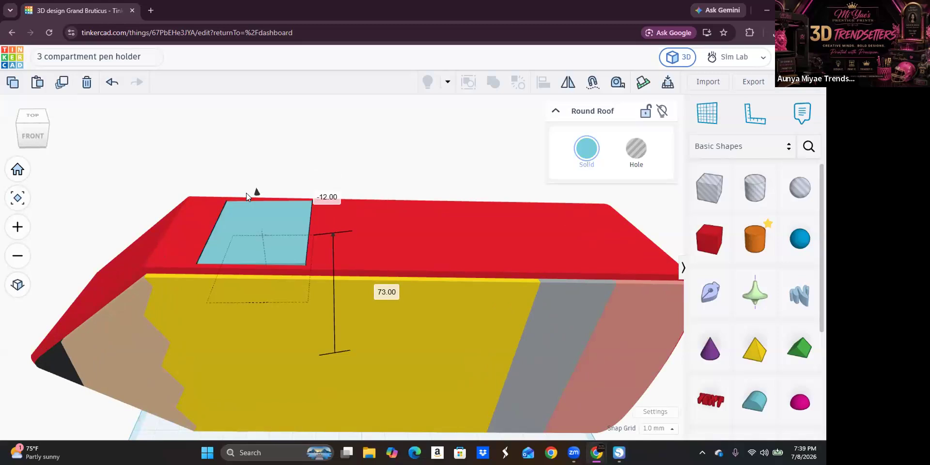
drag(246, 193, 246, 192)
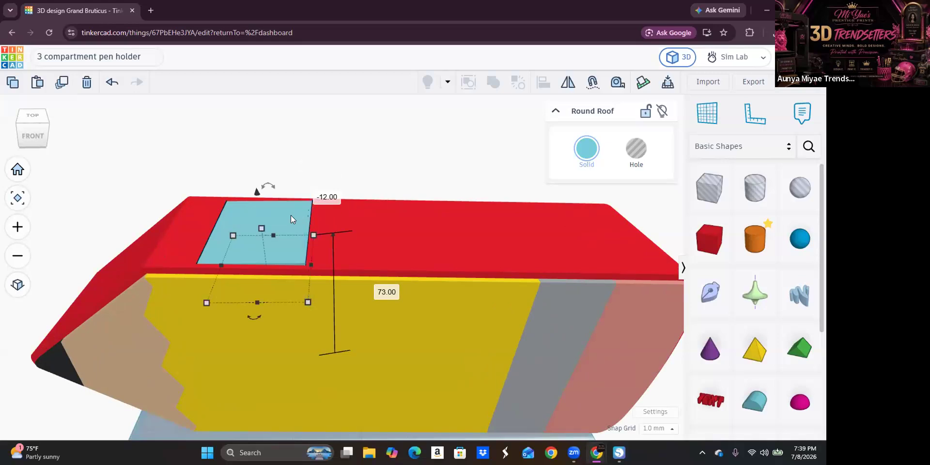
Step: Turn the Round Roof embedded in the pencil into a hole
click(636, 150)
click(460, 159)
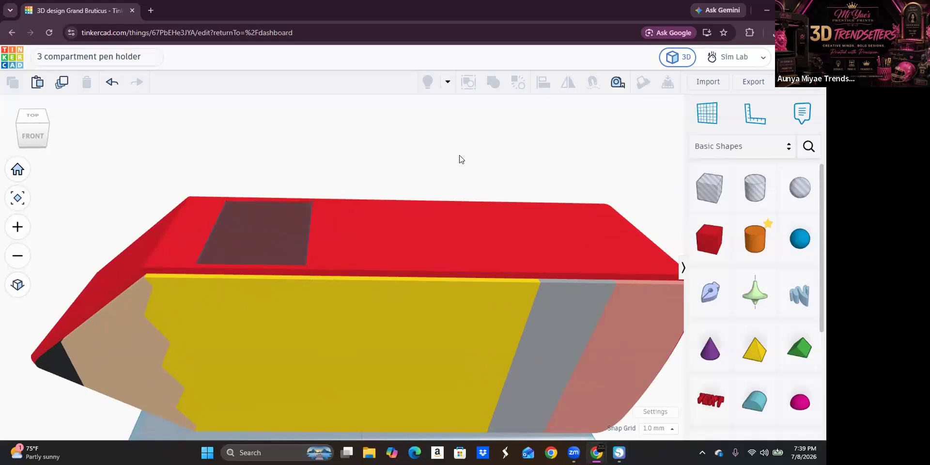
mouse_move(443, 187)
right_down()
mouse_move(362, 202)
mouse_move(266, 201)
mouse_move(172, 178)
mouse_move(166, 150)
mouse_move(228, 185)
mouse_move(255, 187)
mouse_move(217, 230)
mouse_move(162, 213)
mouse_move(220, 201)
mouse_move(363, 216)
mouse_move(421, 235)
mouse_move(539, 234)
mouse_move(585, 227)
mouse_move(588, 215)
mouse_move(260, 255)
right_up()
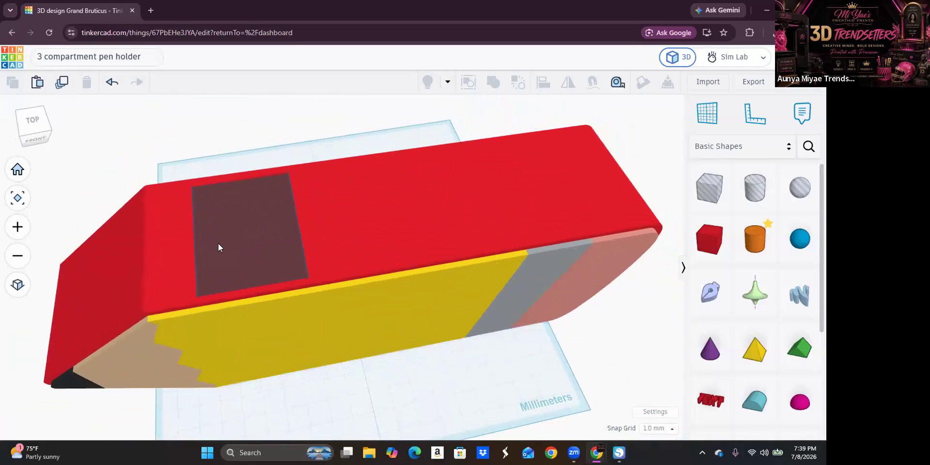
Step: Try to resize the Round Roof hole to 40 by 43 mm, widening it toward the pencil tip
click(208, 258)
mouse_move(209, 318)
mouse_down()
mouse_move(120, 325)
mouse_move(192, 319)
mouse_up()
scroll(297, 281, down, 3)
scroll(333, 322, down, 3)
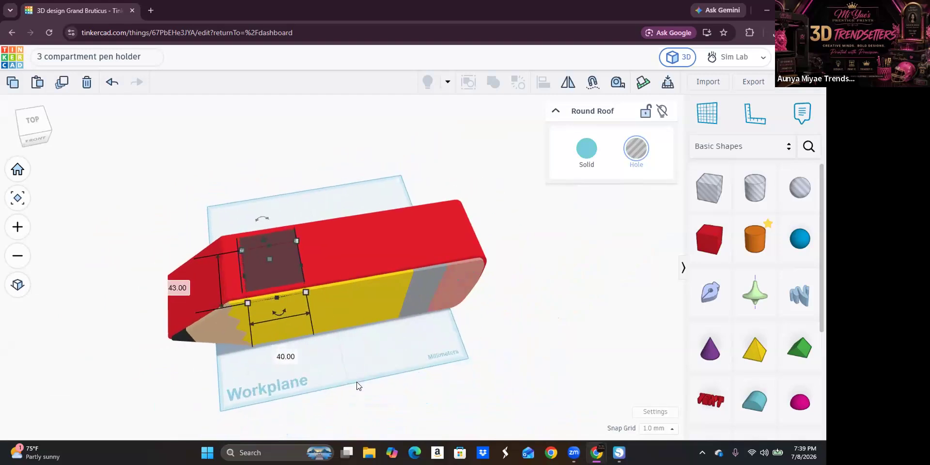
click(343, 356)
right_drag(348, 380, 329, 369)
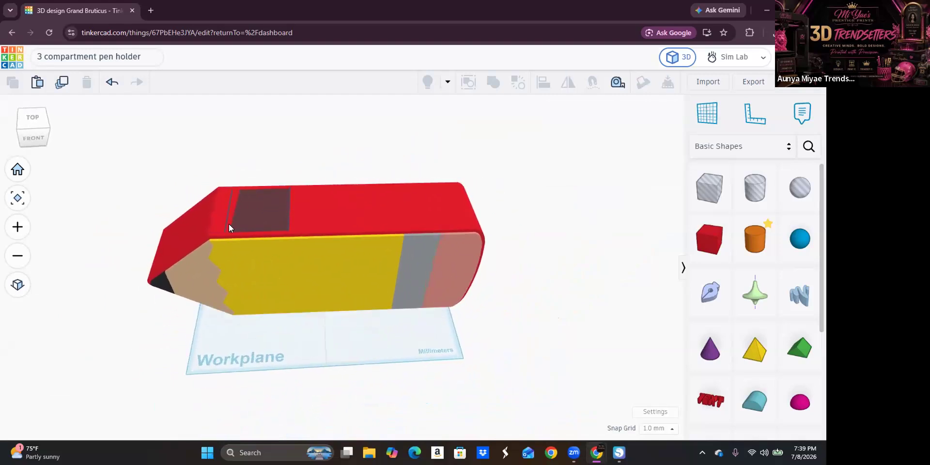
Step: Adjust the hole's front corner, narrowing it at the tip end and extending it toward the yellow face
click(231, 226)
drag(237, 252, 238, 254)
click(316, 344)
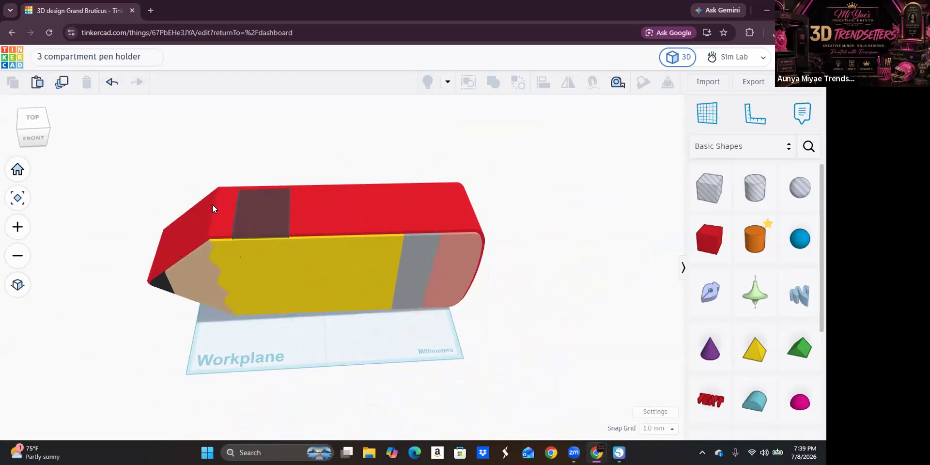
Step: Group the Round Roof hole with the pencil as a Union to cut out the first compartment
click(271, 213)
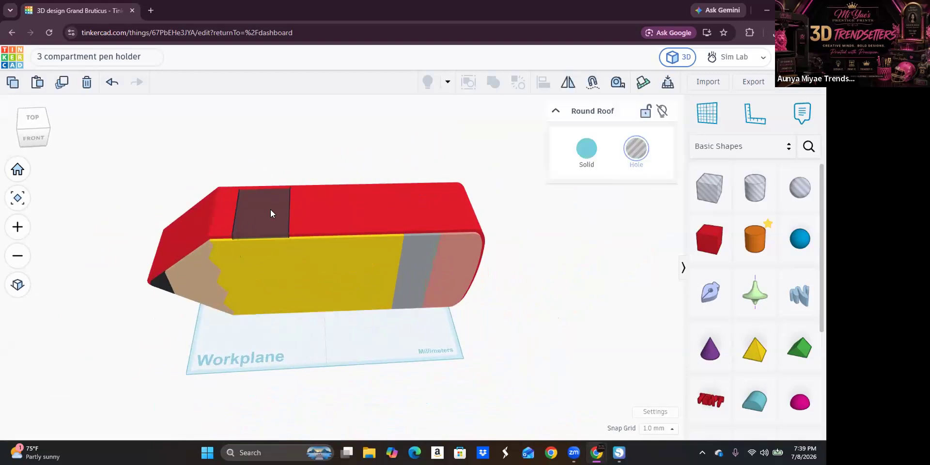
shift+click(327, 208)
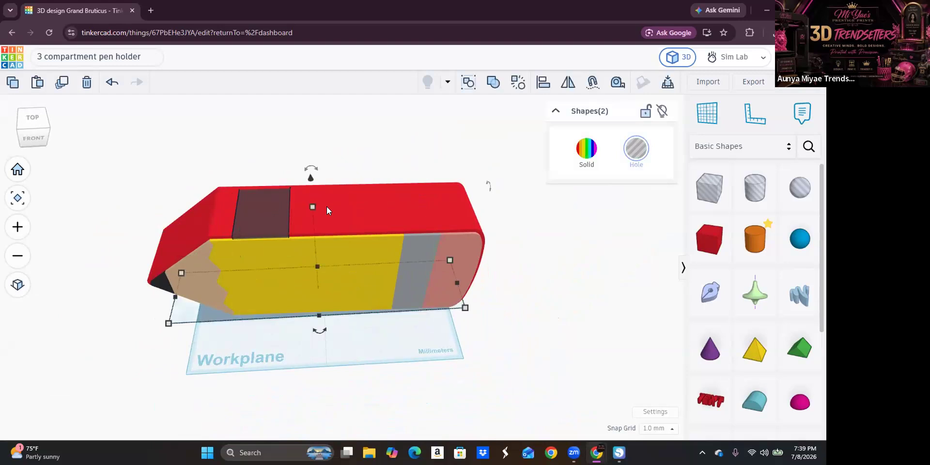
click(493, 84)
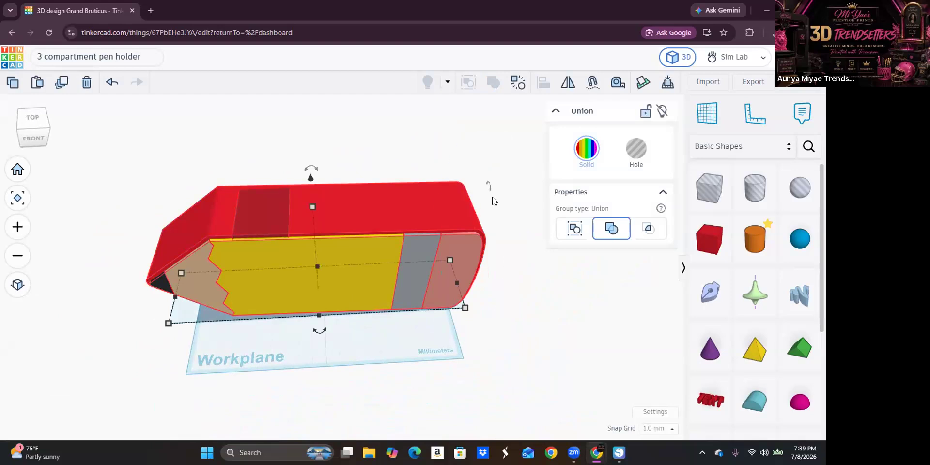
click(377, 145)
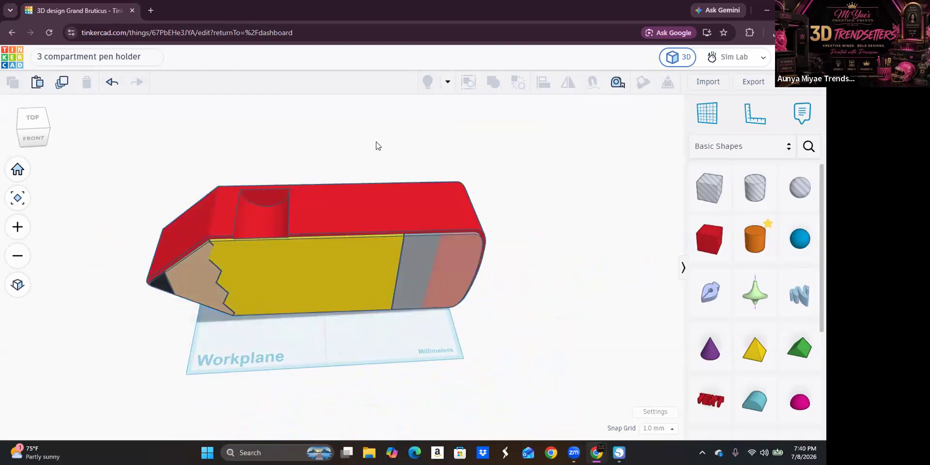
mouse_move(253, 360)
right_down()
mouse_move(402, 331)
mouse_move(270, 371)
mouse_move(209, 286)
right_up()
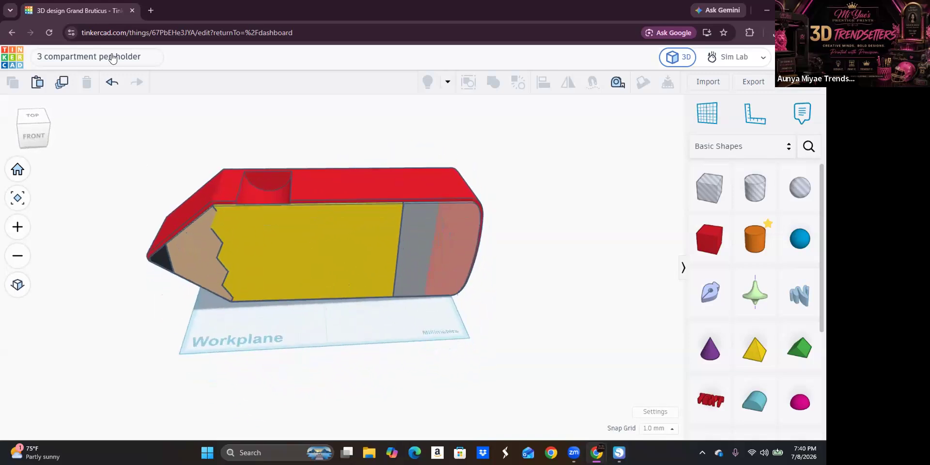
Step: Undo the grouping and align the Round Roof hole to the centre of the pencil's depth
click(265, 188)
mouse_move(428, 366)
right_down()
mouse_move(216, 394)
mouse_move(431, 144)
right_up()
scroll(428, 149, up, 3)
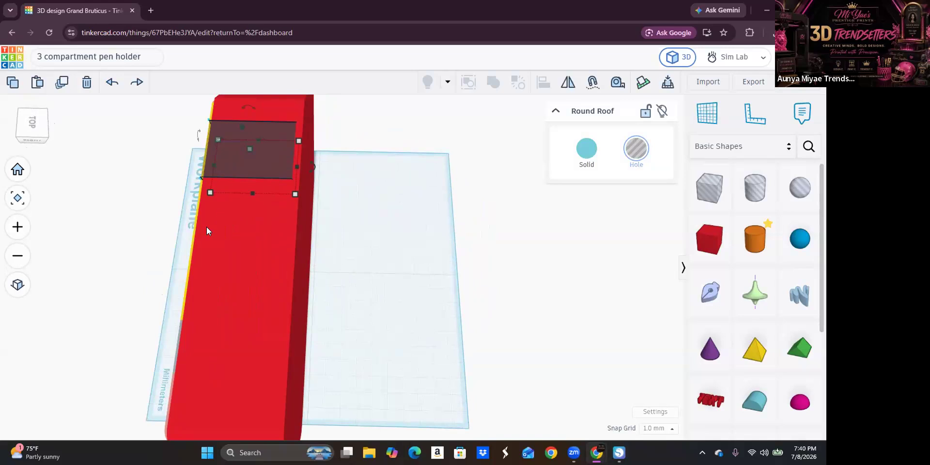
shift+click(213, 237)
click(542, 84)
mouse_move(526, 258)
right_down()
mouse_move(389, 299)
mouse_move(85, 306)
right_up()
mouse_move(197, 332)
right_down()
mouse_move(332, 343)
mouse_move(329, 335)
mouse_move(382, 372)
right_up()
click(399, 405)
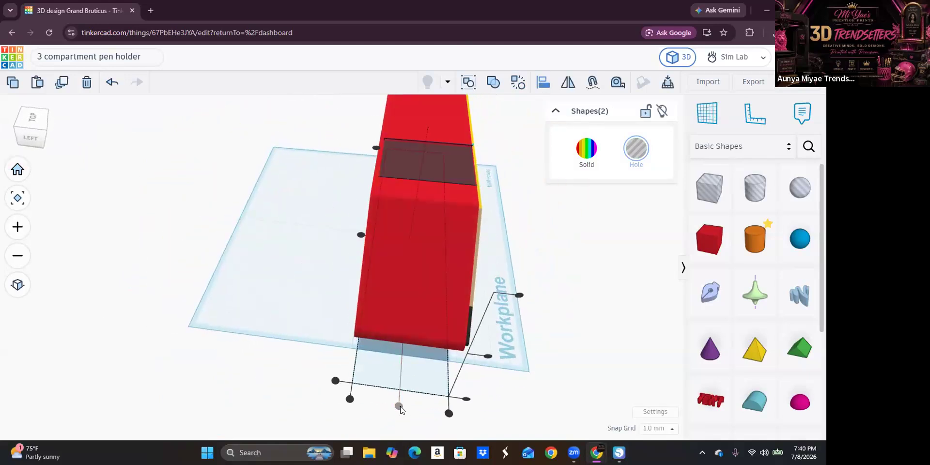
click(248, 362)
mouse_move(248, 361)
right_down()
mouse_move(121, 349)
mouse_move(498, 345)
mouse_move(479, 369)
mouse_move(458, 358)
mouse_move(337, 370)
mouse_move(479, 351)
right_up()
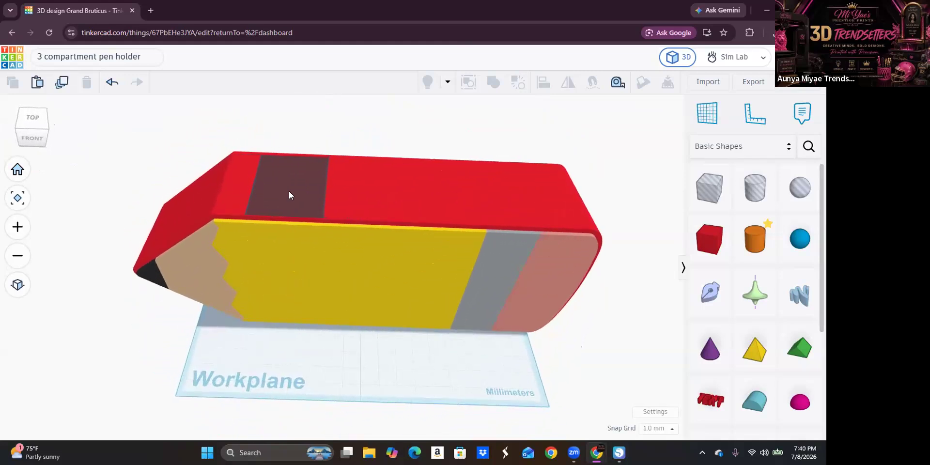
Step: Combine the centred Round Roof hole and the pencil into a Union, cutting the curved compartment near the tip
click(289, 191)
key(ctrl+a)
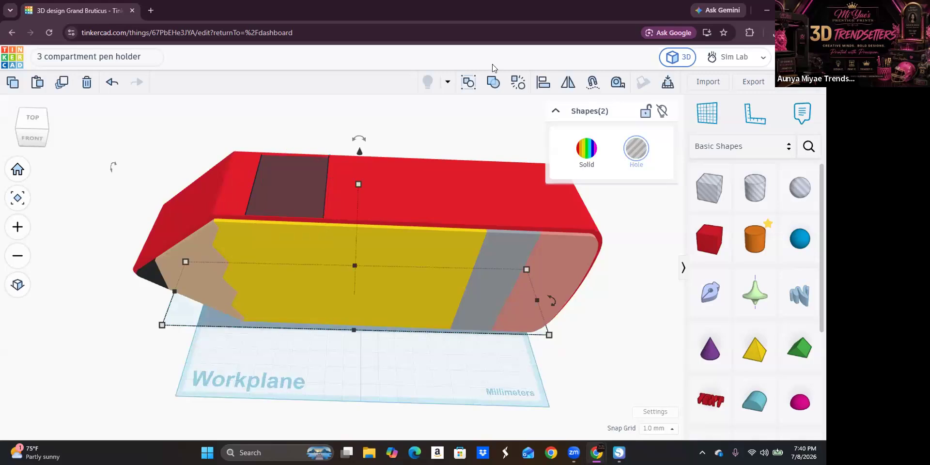
click(493, 82)
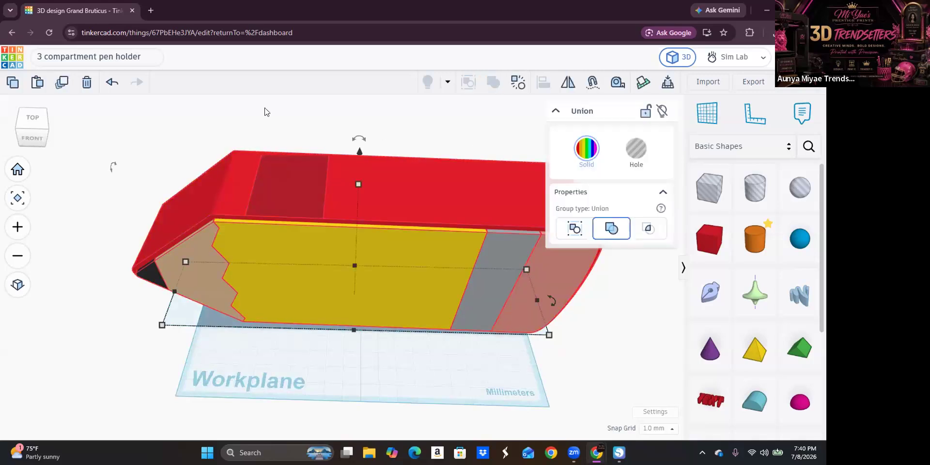
click(235, 114)
mouse_move(234, 136)
right_down()
mouse_move(344, 137)
mouse_move(415, 111)
mouse_move(415, 100)
mouse_move(162, 116)
mouse_move(209, 119)
mouse_move(270, 170)
right_up()
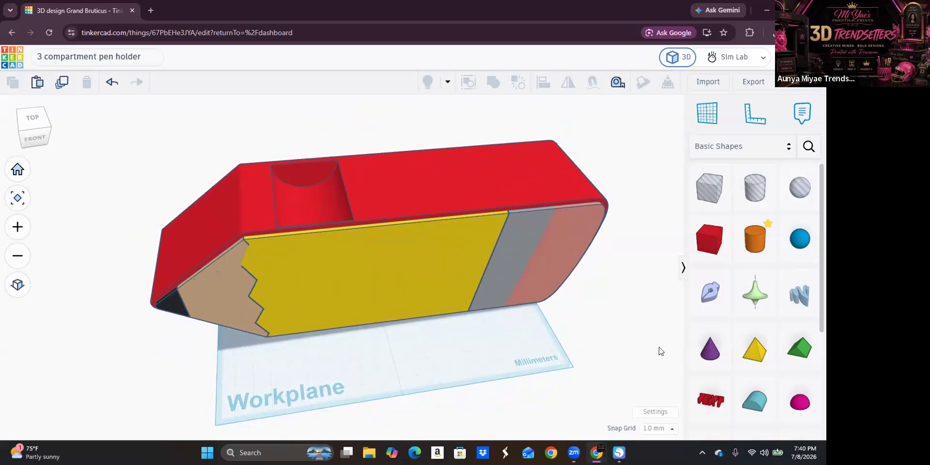
scroll(555, 344, down, 3)
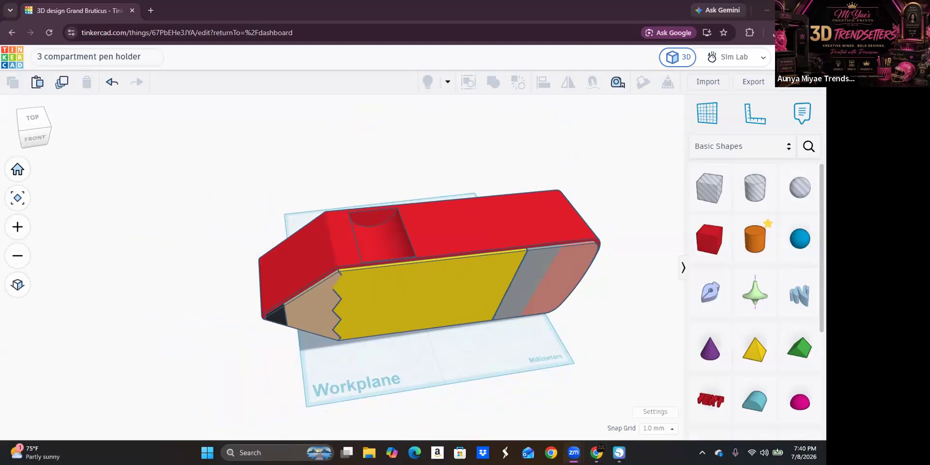
Step: Place a solid box on the workplane in front of the pencil's tip end and collapse its properties
scroll(420, 334, down, 2)
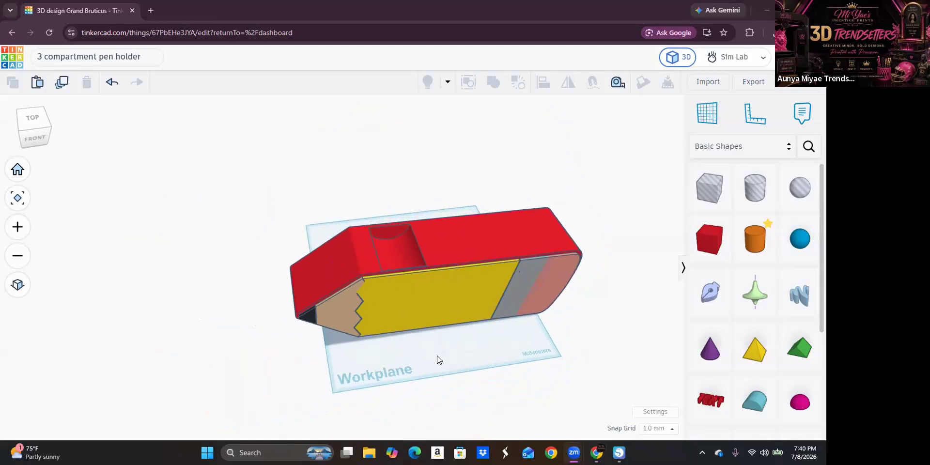
right_drag(404, 325, 419, 344)
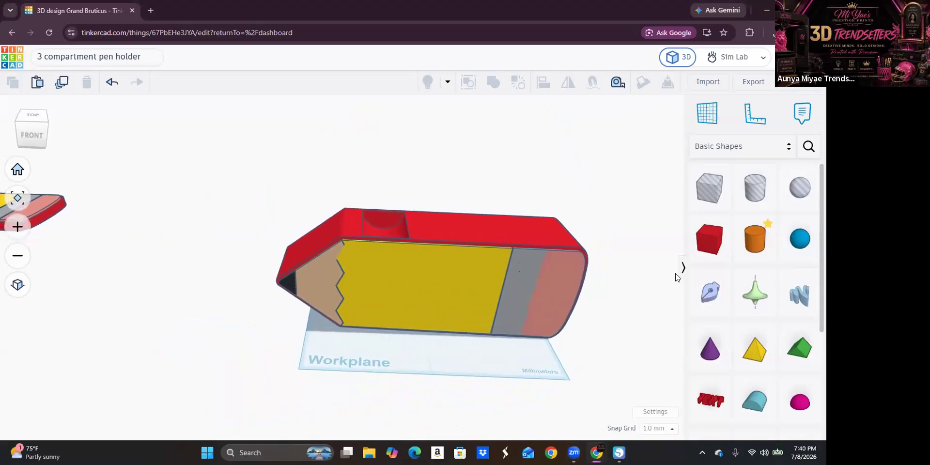
click(711, 241)
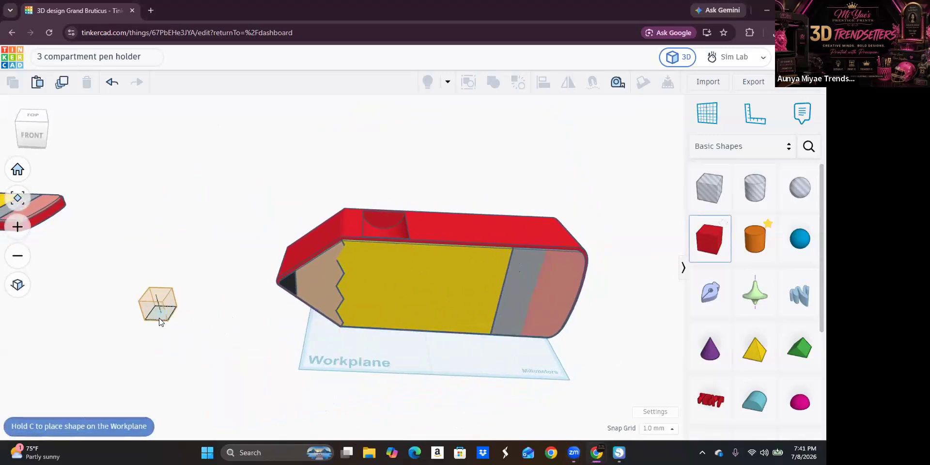
click(242, 360)
right_drag(235, 382, 308, 357)
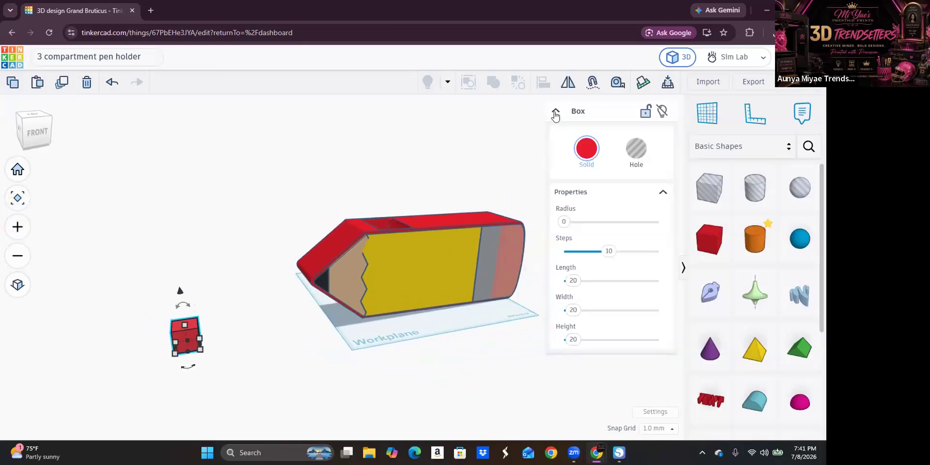
click(555, 114)
mouse_move(481, 332)
right_down()
mouse_move(415, 347)
mouse_move(223, 278)
mouse_move(153, 335)
right_up()
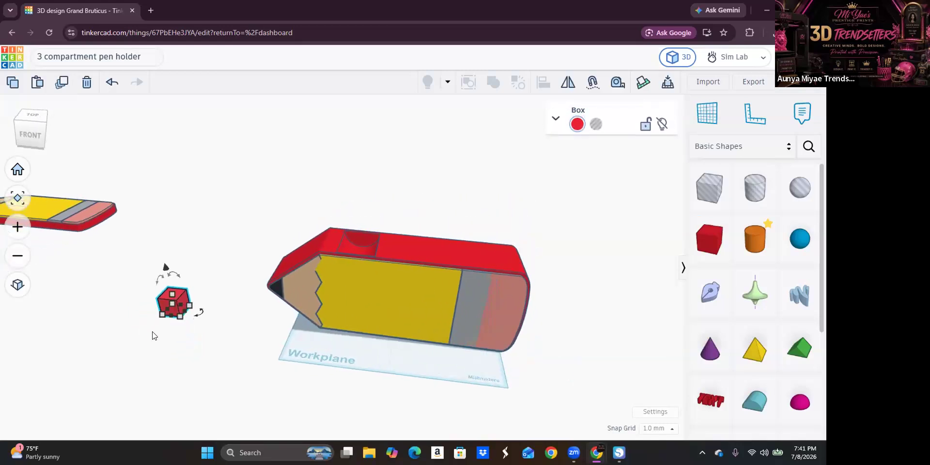
Step: Enlarge the box into a tall block by widening its base and adjusting its height
drag(182, 318, 183, 341)
drag(174, 304, 166, 250)
click(375, 245)
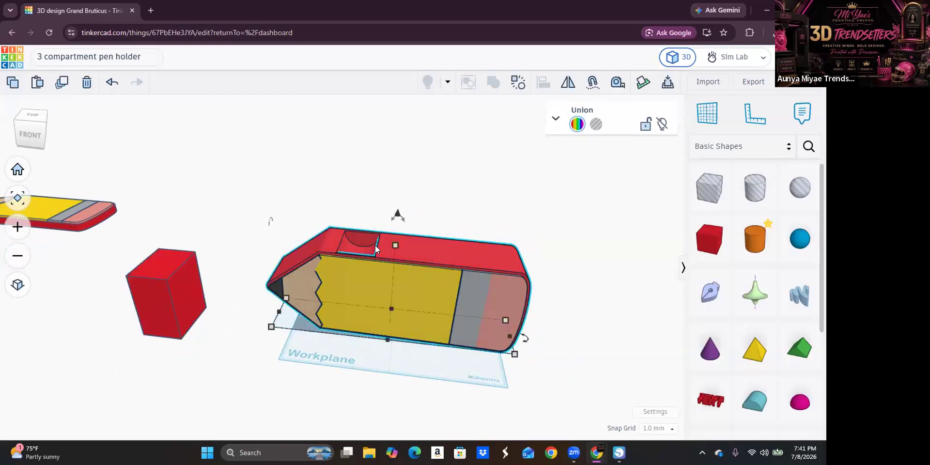
click(168, 295)
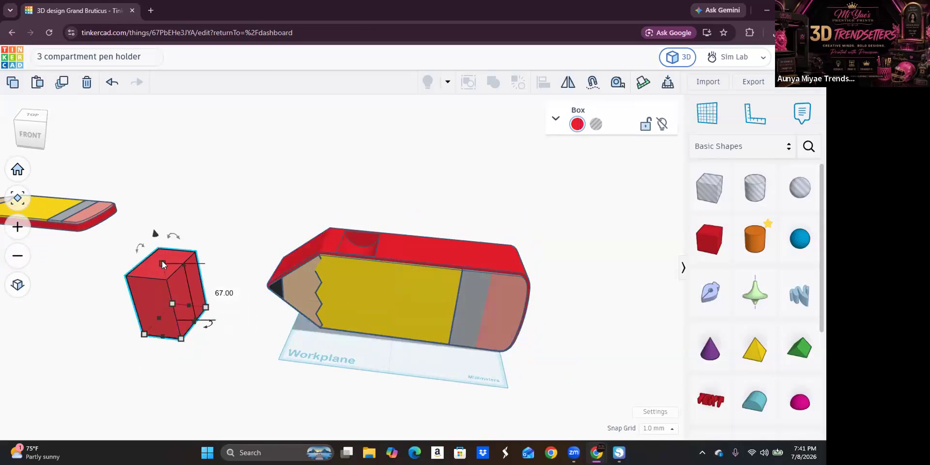
click(224, 293)
key(Return)
Step: Move the tall box onto the pencil's red upper side, between the curved compartment and the eraser end
mouse_move(281, 378)
right_down()
mouse_move(297, 373)
mouse_move(259, 386)
mouse_move(172, 335)
right_up()
mouse_move(174, 301)
mouse_down()
mouse_move(451, 288)
mouse_move(464, 271)
mouse_move(457, 332)
mouse_move(435, 269)
mouse_move(449, 140)
mouse_up()
right_drag(516, 332, 143, 199)
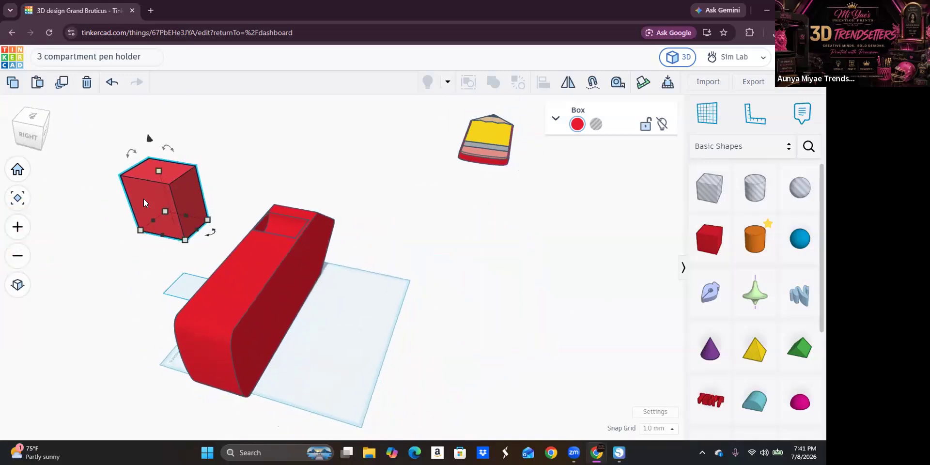
drag(170, 208, 243, 224)
mouse_move(405, 379)
right_down()
mouse_move(488, 349)
mouse_move(513, 359)
mouse_move(485, 354)
right_up()
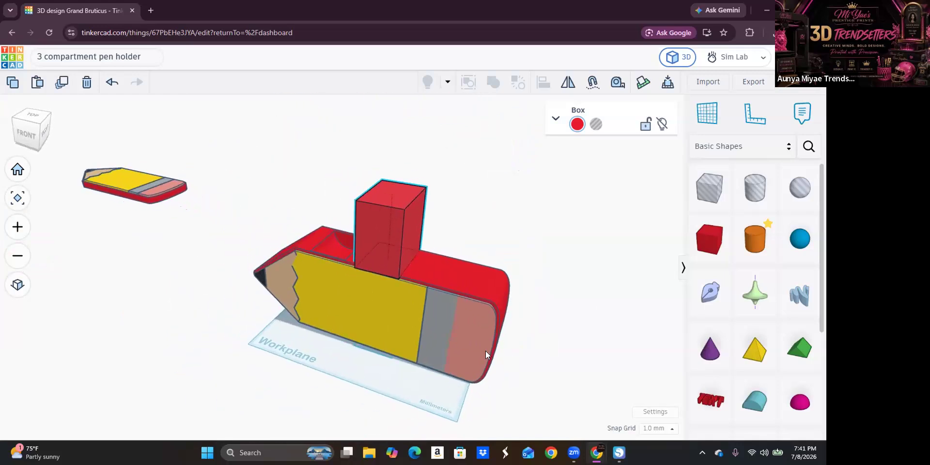
Step: Resize the box's base to about 38 by 42 mm and shift it slightly on the pencil's upper side
mouse_move(398, 277)
drag(402, 275, 402, 272)
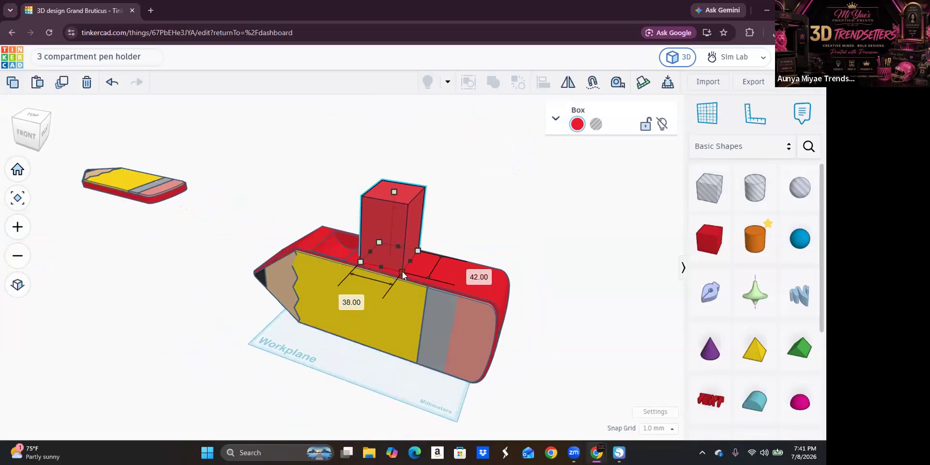
right_drag(547, 356, 277, 227)
drag(277, 227, 270, 232)
click(436, 388)
mouse_move(518, 390)
right_down()
mouse_move(573, 386)
mouse_move(564, 376)
right_up()
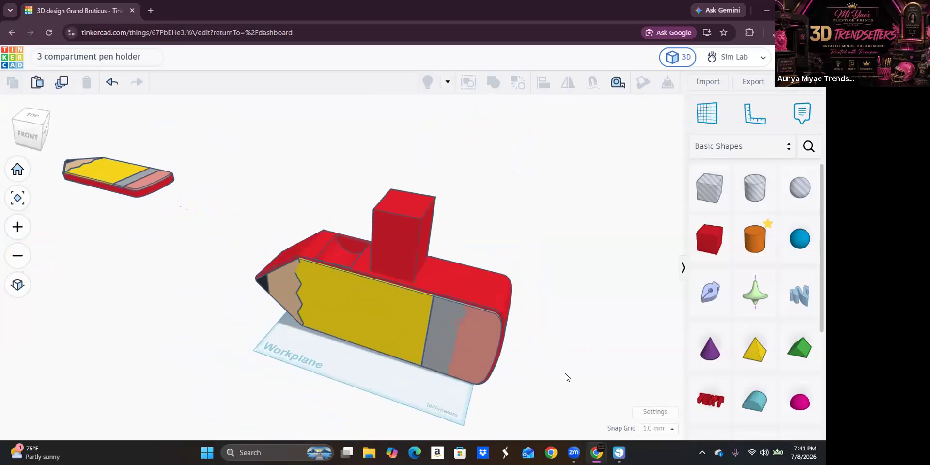
Step: Set the box's length along the pencil to 42 mm
click(427, 225)
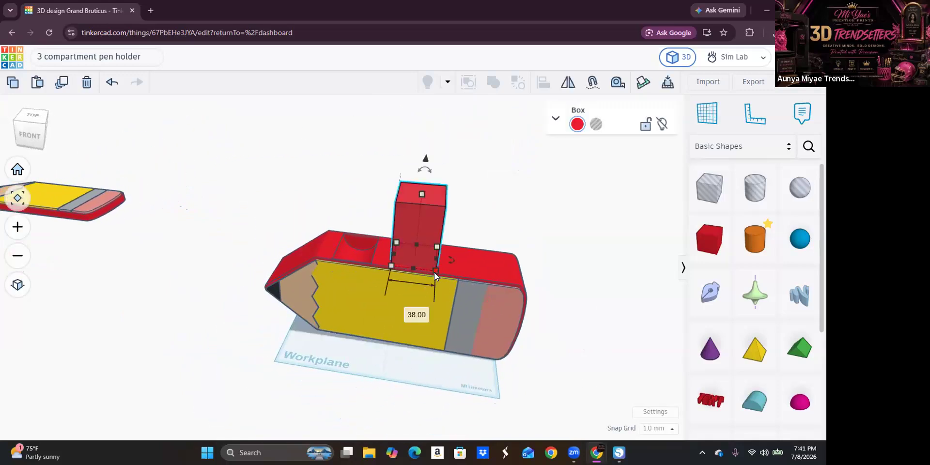
click(434, 271)
click(406, 312)
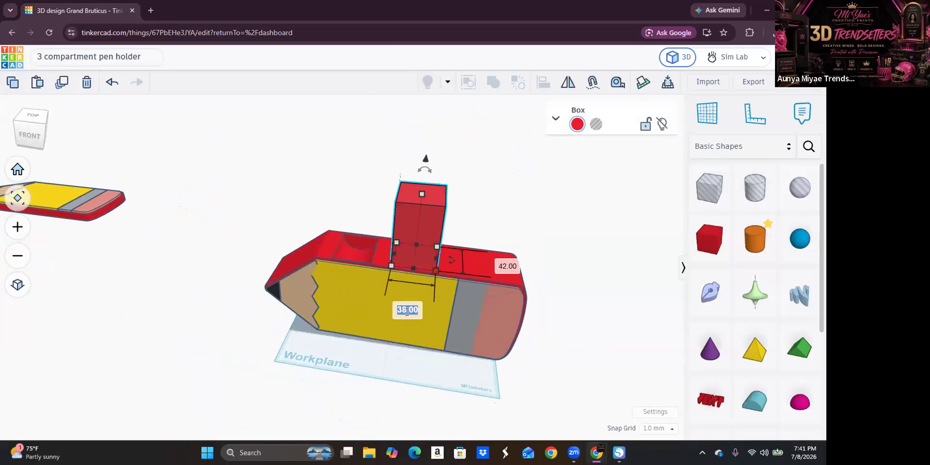
text(1)
key(Return)
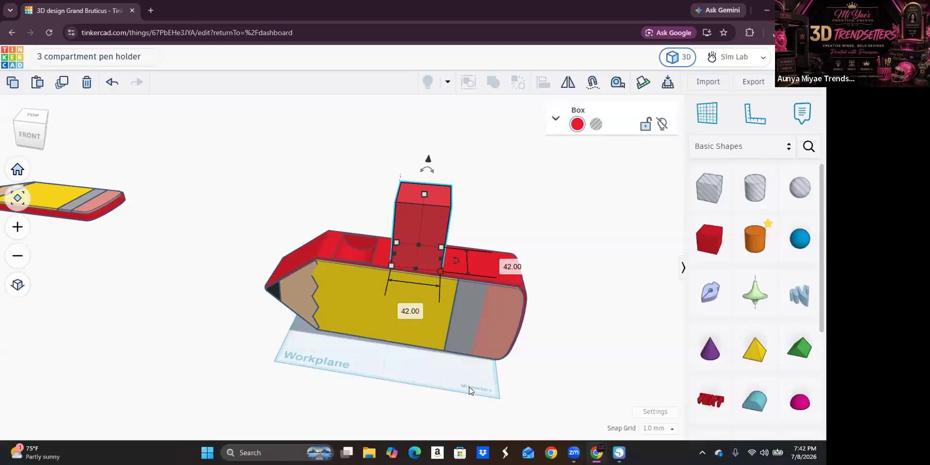
click(593, 357)
Step: Align the box with the pencil so it is centred across the pencil's depth
mouse_move(593, 357)
right_down()
mouse_move(409, 314)
mouse_move(394, 346)
mouse_move(584, 346)
mouse_move(597, 336)
mouse_move(372, 251)
mouse_move(406, 231)
right_up()
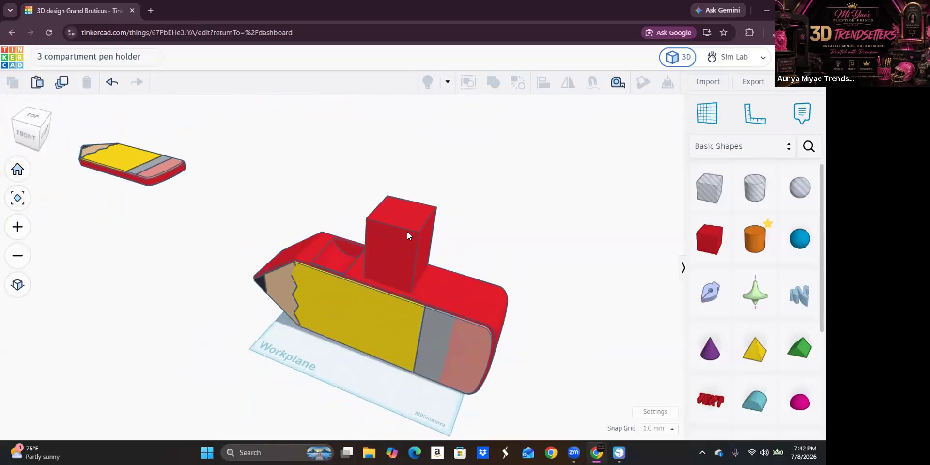
click(408, 232)
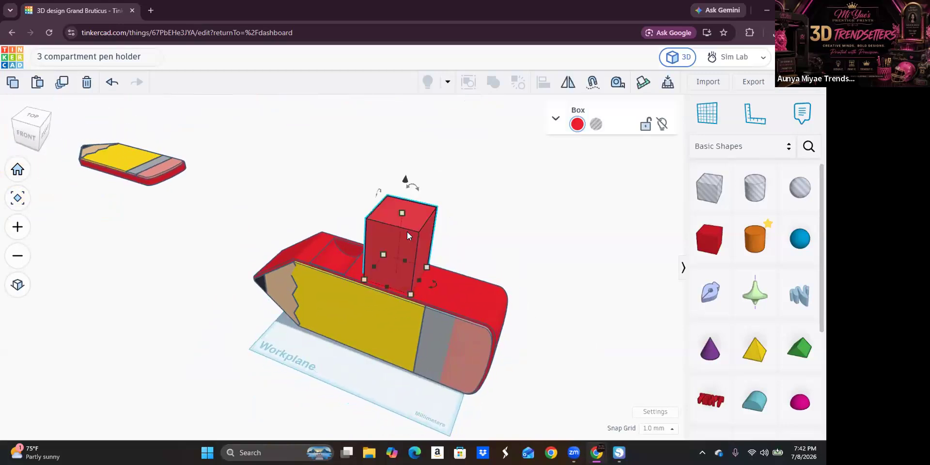
shift+click(466, 306)
click(543, 87)
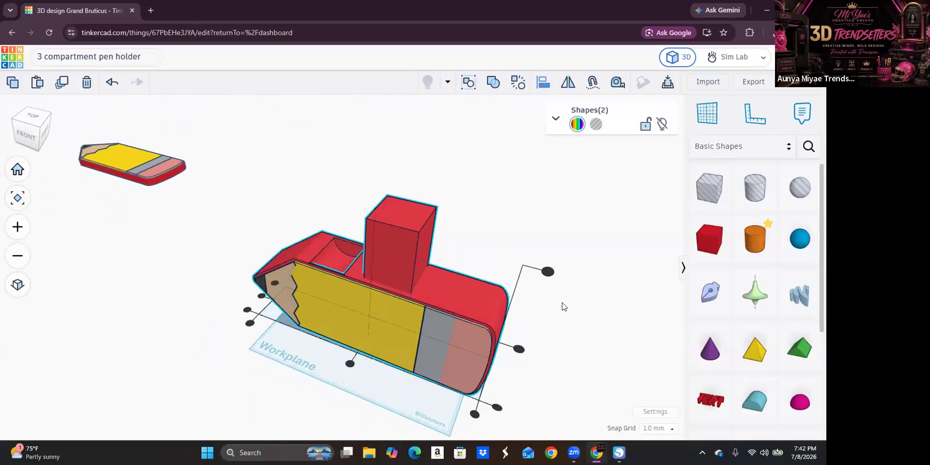
right_drag(590, 374, 262, 334)
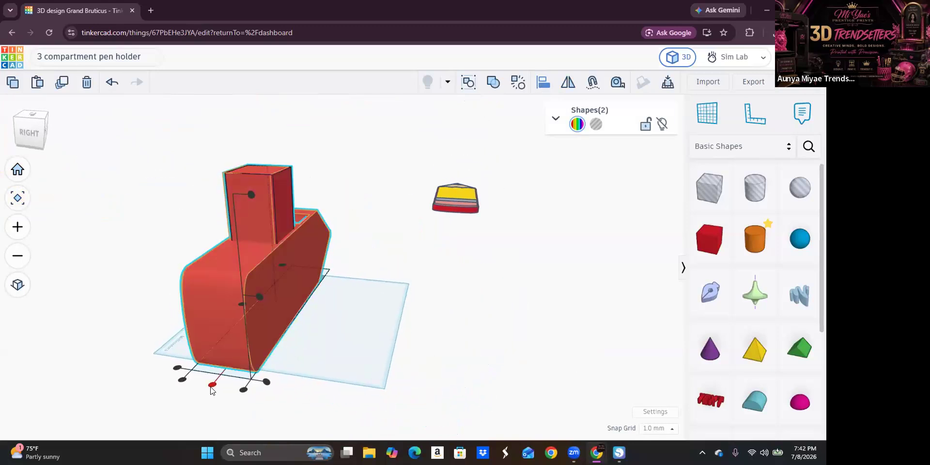
right_drag(143, 374, 358, 366)
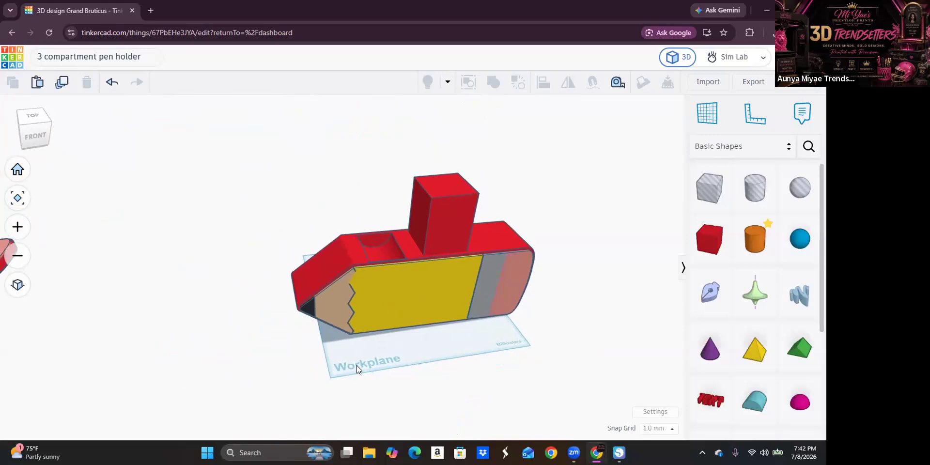
Step: Turn the box into a hole and lower it into the pencil body
mouse_move(492, 354)
right_down()
mouse_move(470, 351)
mouse_move(414, 238)
mouse_move(420, 226)
right_up()
click(431, 227)
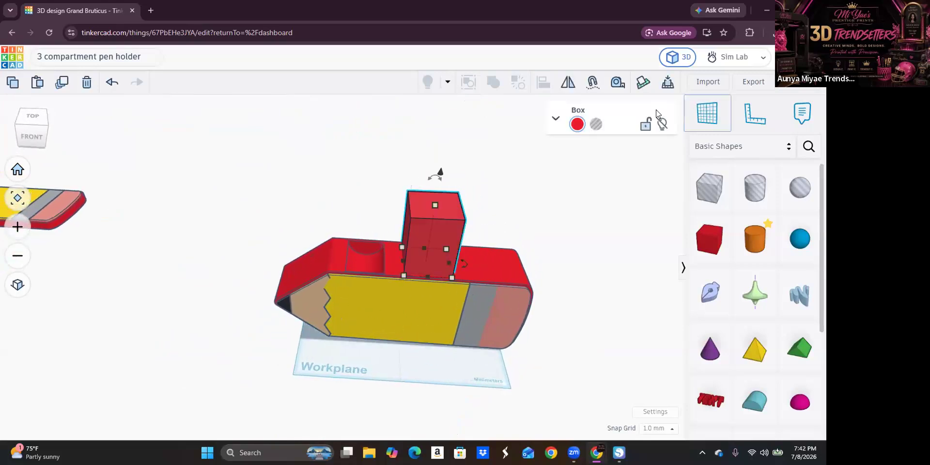
click(596, 124)
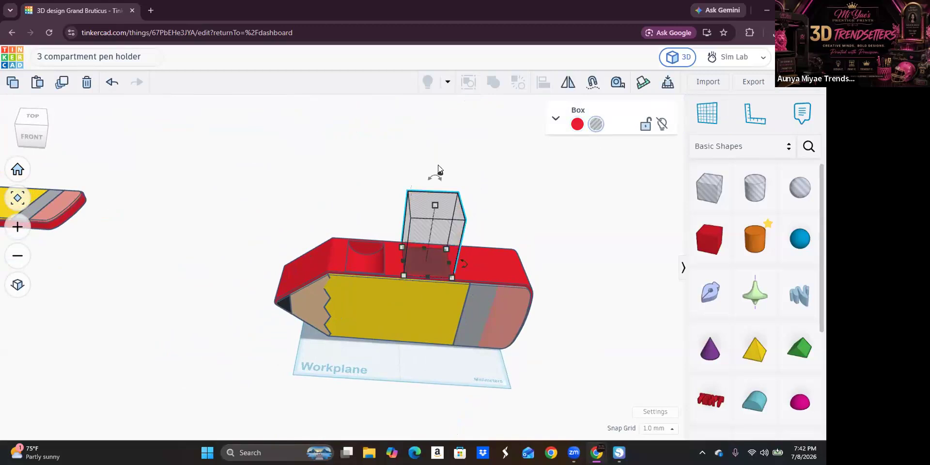
drag(438, 171, 423, 230)
Step: Switch the pencil to a hole temporarily so the box inside it can be seen
click(499, 271)
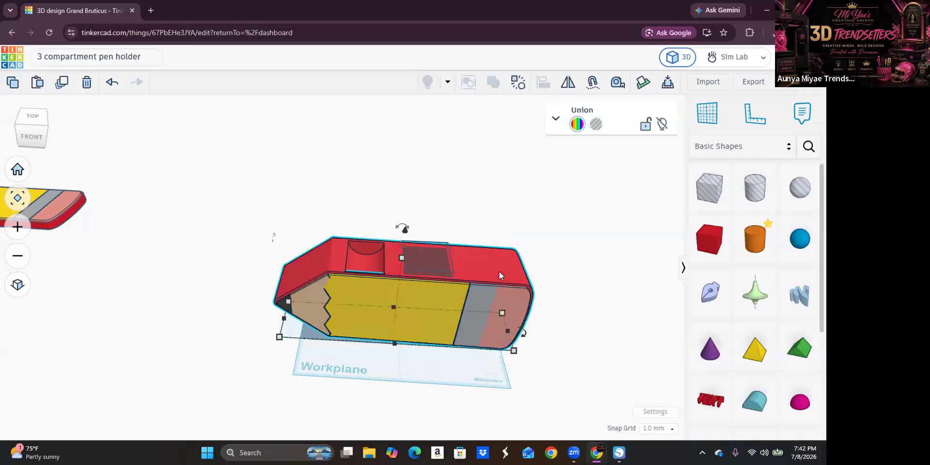
click(596, 124)
mouse_move(595, 316)
right_down()
mouse_move(588, 281)
mouse_move(558, 269)
mouse_move(435, 289)
mouse_move(247, 291)
mouse_move(242, 232)
right_up()
click(253, 268)
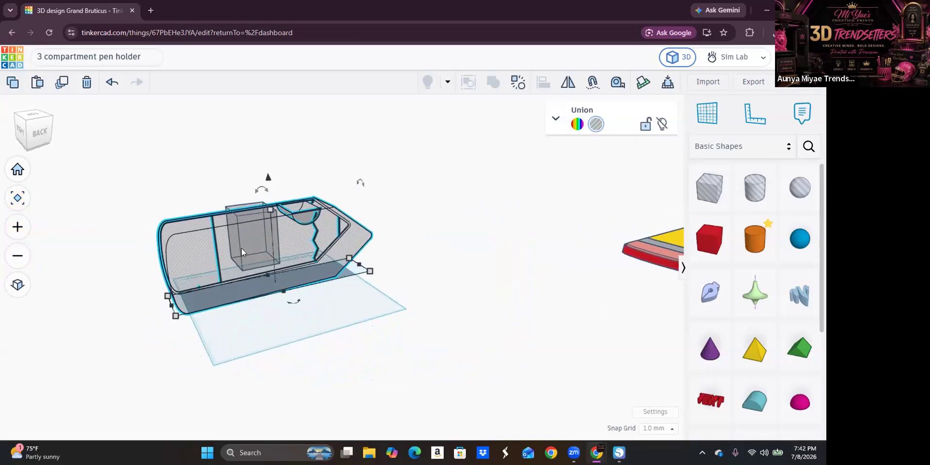
Step: Increase the box hole's height to 80 mm
mouse_move(240, 337)
right_down()
mouse_move(448, 318)
mouse_move(496, 301)
mouse_move(514, 324)
mouse_move(452, 244)
mouse_move(401, 216)
right_up()
click(401, 217)
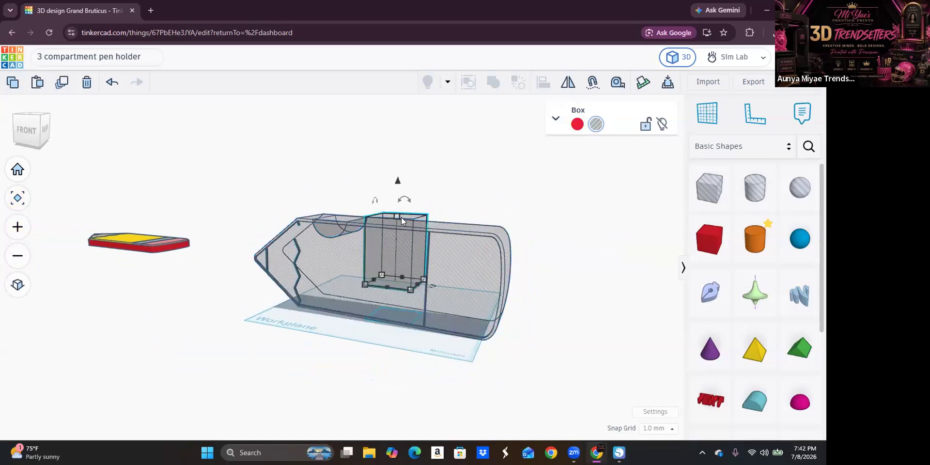
drag(398, 215, 400, 201)
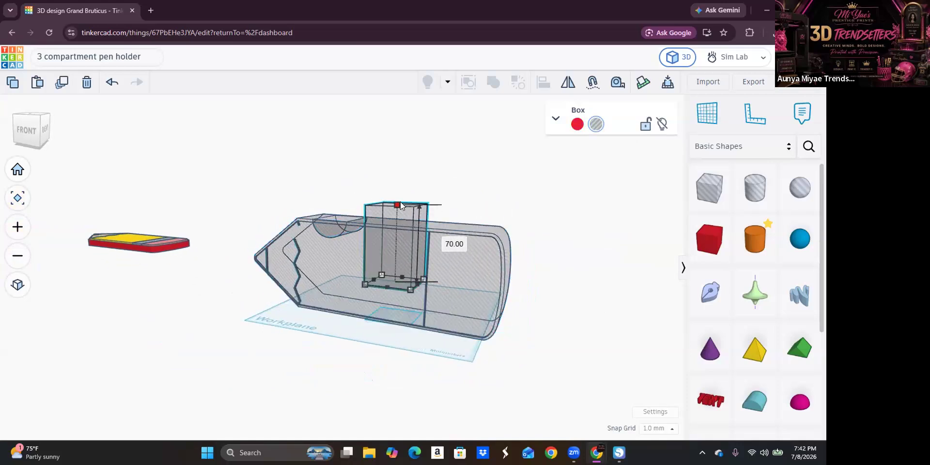
click(449, 292)
mouse_move(374, 220)
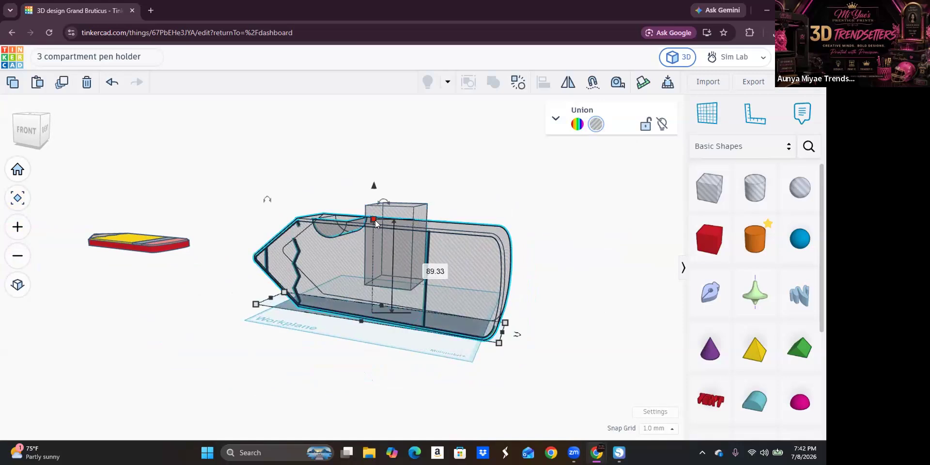
click(406, 213)
mouse_move(393, 203)
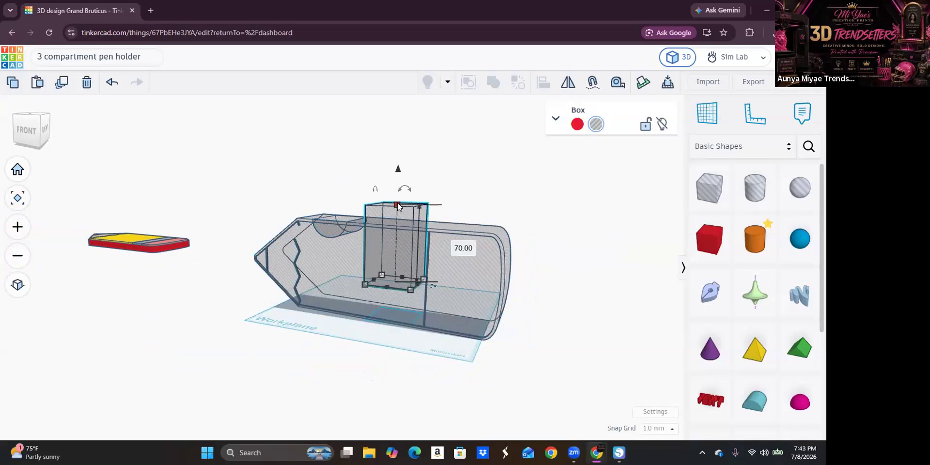
click(458, 248)
text(80)
key(Return)
Step: Lower the box hole by 26 mm so its base sits 7 mm above the workplane
click(351, 177)
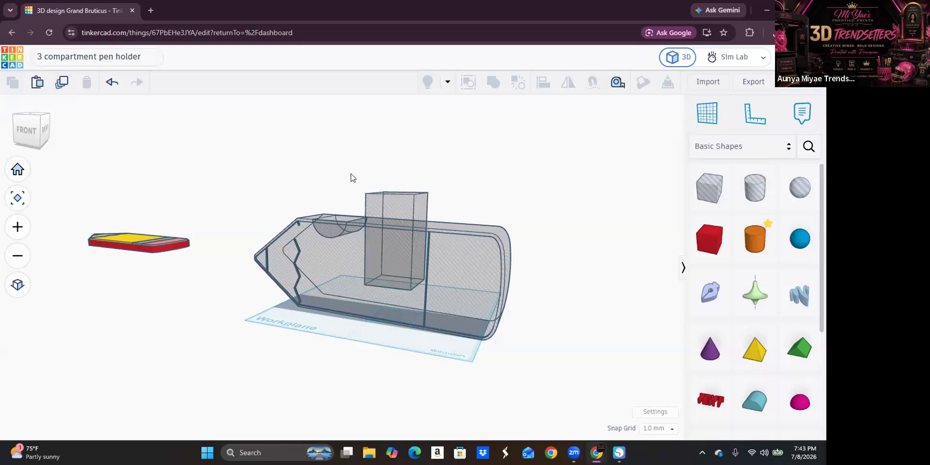
click(389, 201)
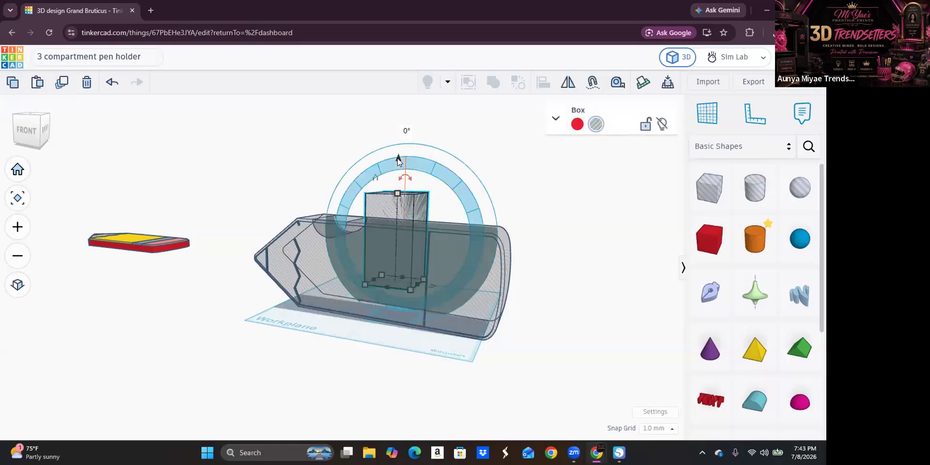
drag(398, 165, 395, 189)
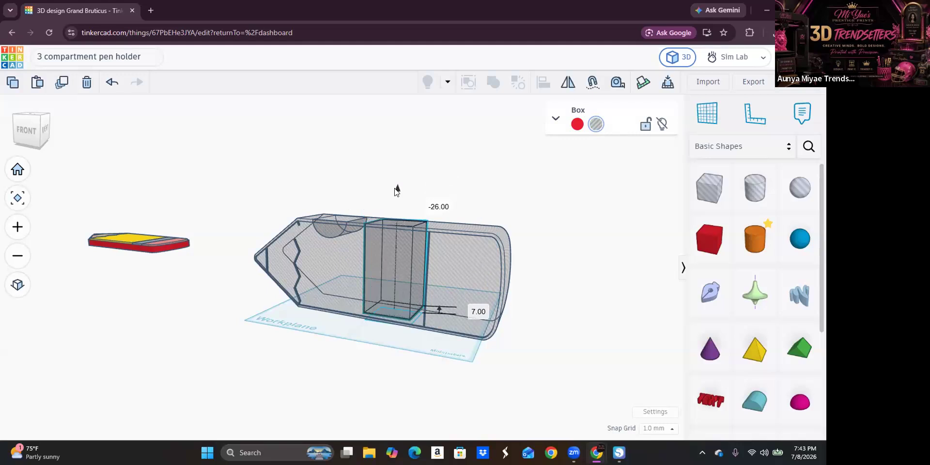
Step: Change the pencil back to a multicolour solid
click(448, 252)
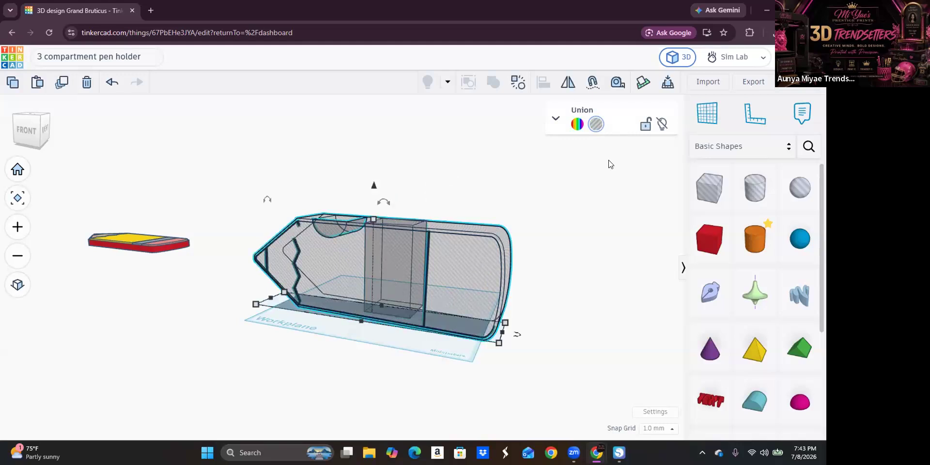
click(577, 125)
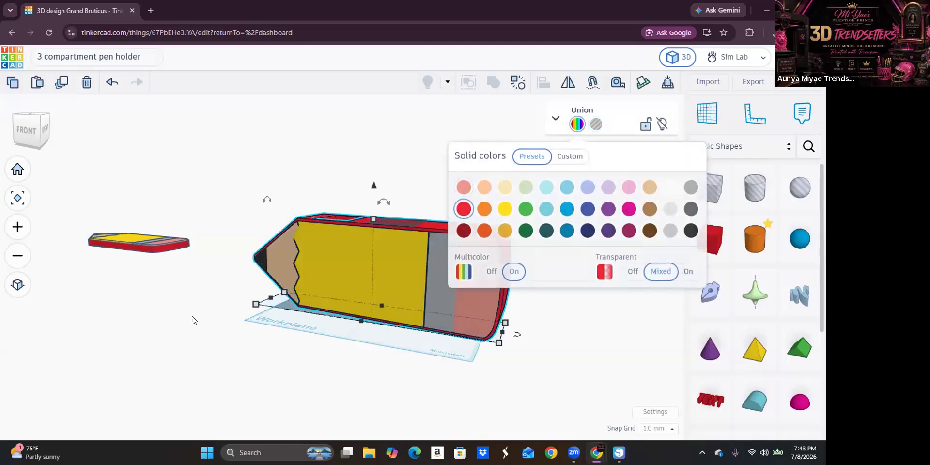
click(210, 336)
right_drag(210, 336, 258, 347)
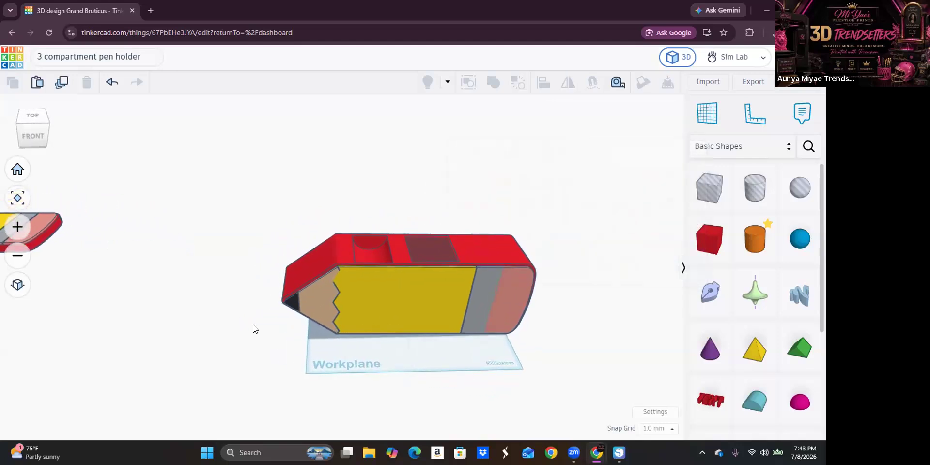
Step: Duplicate the box hole and move the copy along the pencil toward the eraser end, leaving a divider wall between the two holes
click(427, 252)
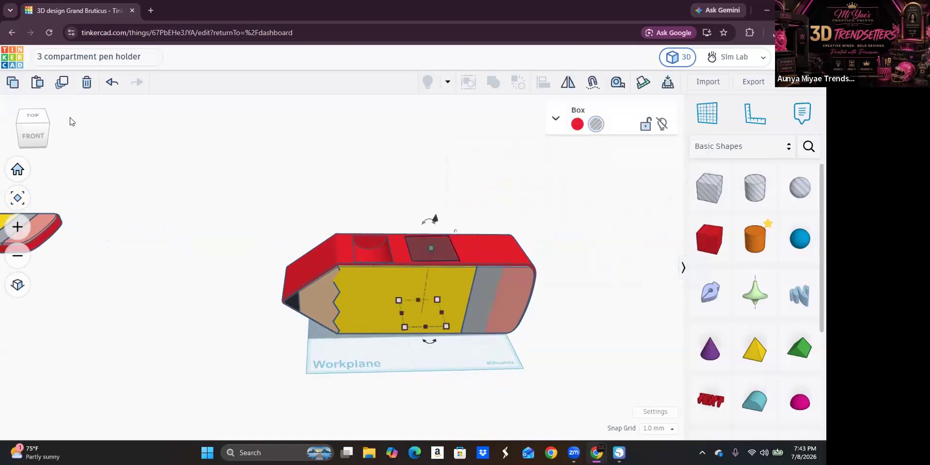
click(62, 82)
key(Right)
key(Right)
key(Right)
key(Right)
key(Right)
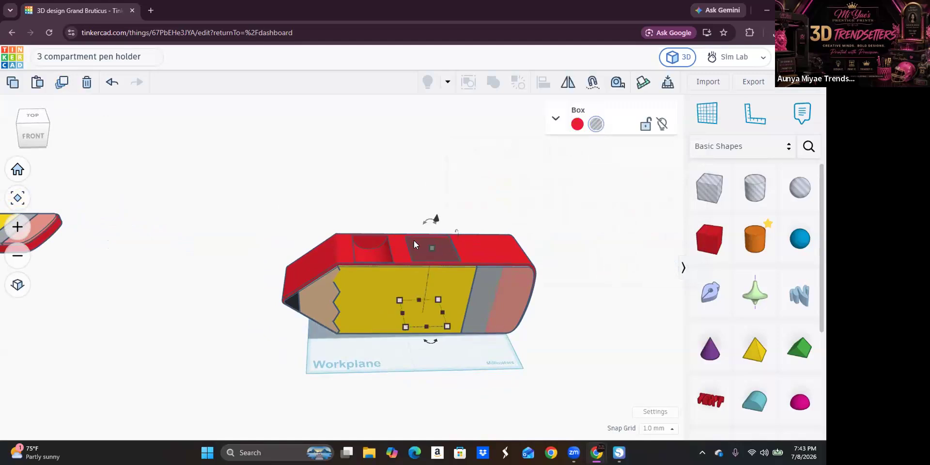
key(Right)
key(Right)
key(Right)
key(Right)
key(Right)
key(Right)
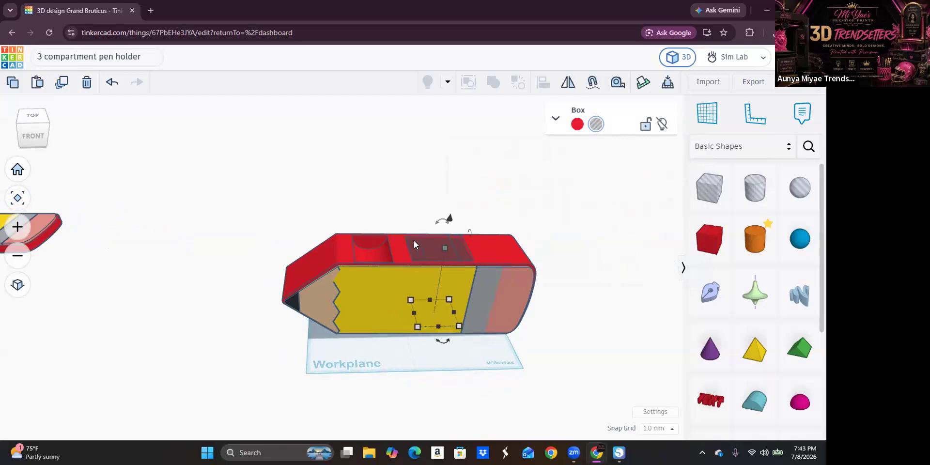
key(Right)
key(Right)
key(Right)
key(Right)
key(Right)
key(Right)
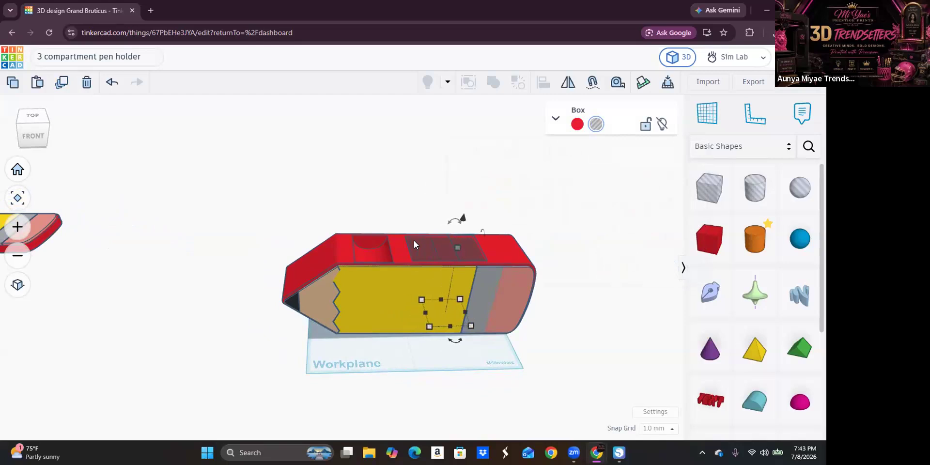
key(Right)
key(Right)
key(Right)
key(Right)
key(Right)
key(Right)
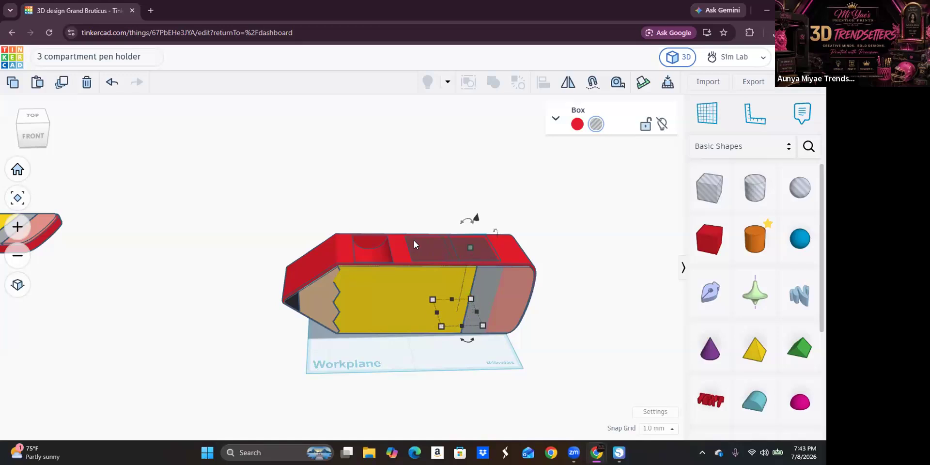
key(Right)
key(Right)
key(Right)
key(Right)
key(Right)
key(Right)
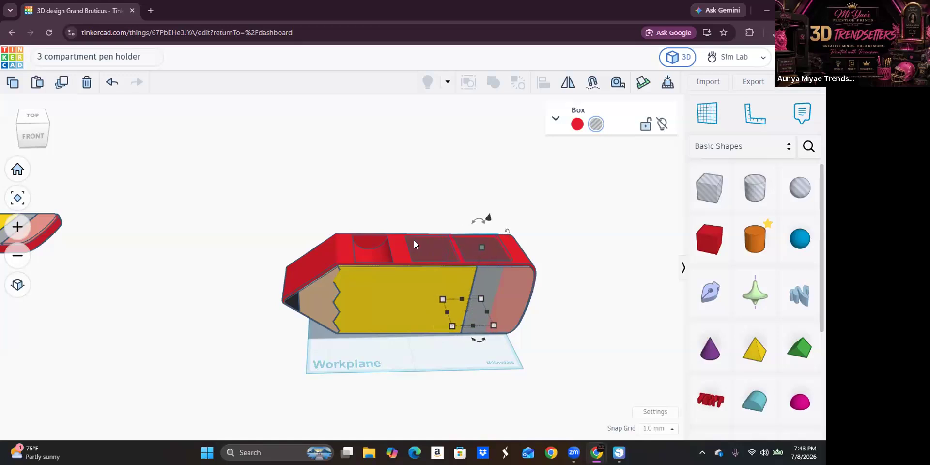
key(Right)
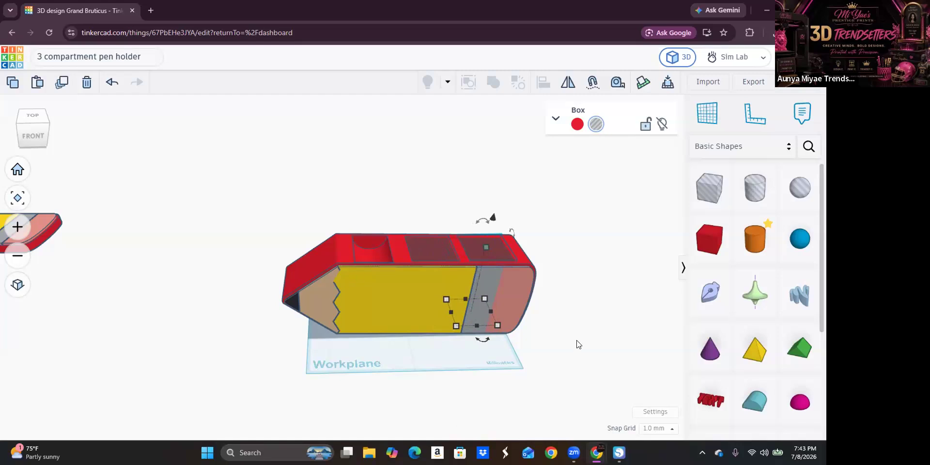
Step: Group both box holes with the pencil body to cut the two rectangular compartments
click(571, 382)
mouse_move(571, 384)
right_down()
mouse_move(459, 418)
mouse_move(353, 354)
mouse_move(358, 336)
mouse_move(513, 376)
mouse_move(470, 283)
right_up()
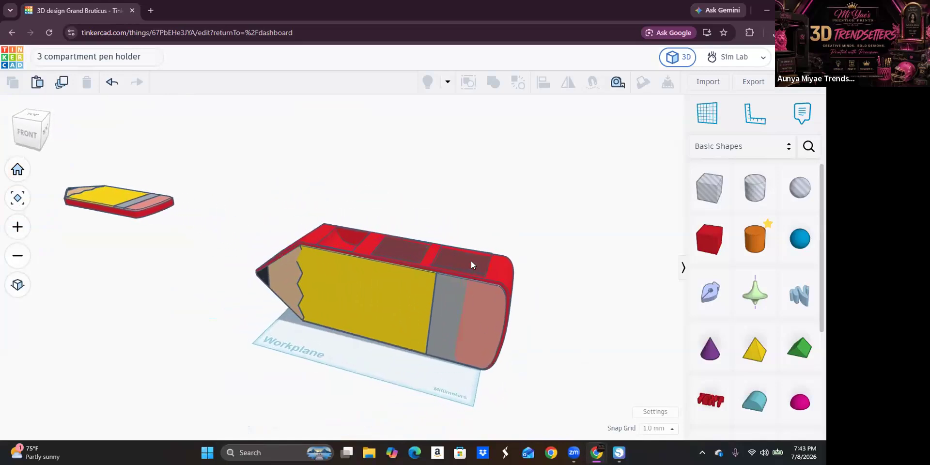
click(471, 261)
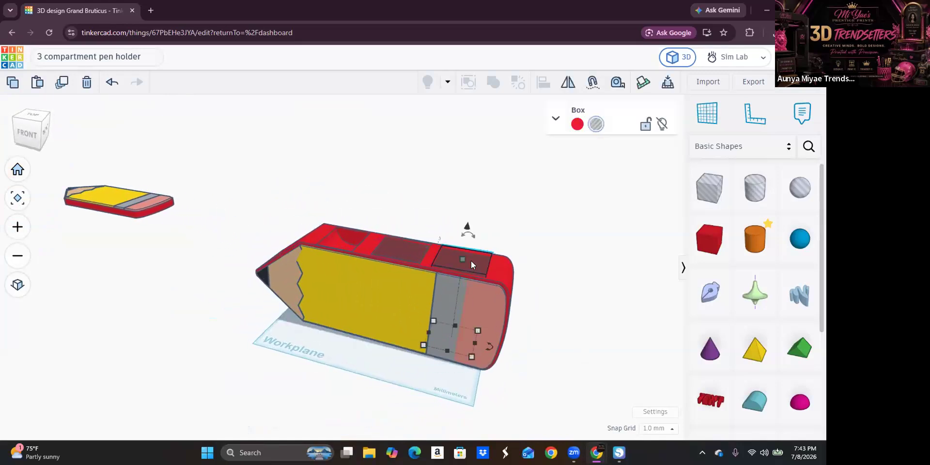
shift+click(397, 242)
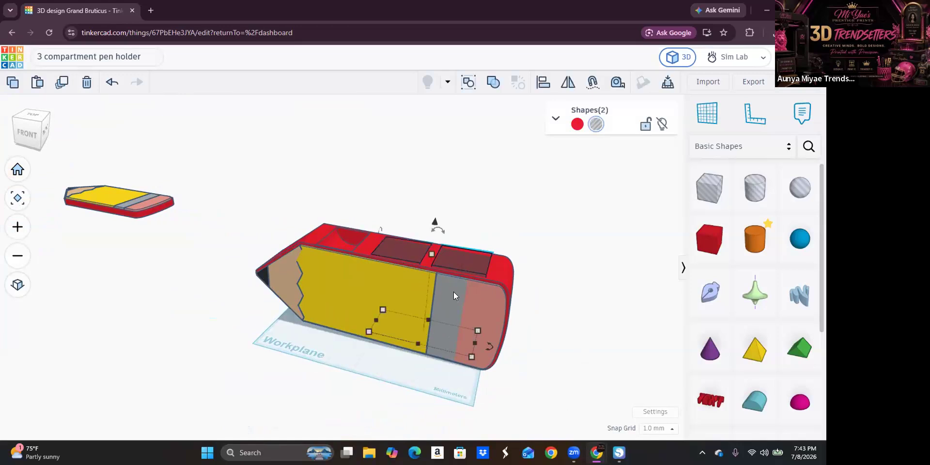
shift+click(478, 290)
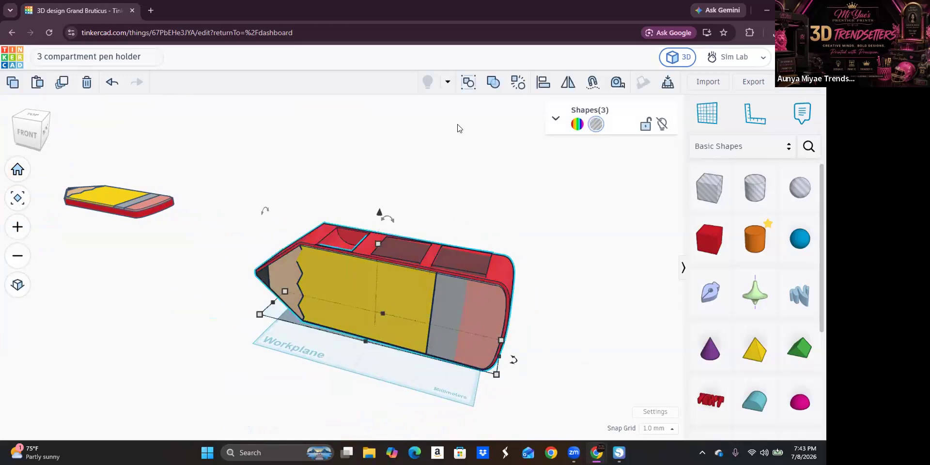
click(493, 83)
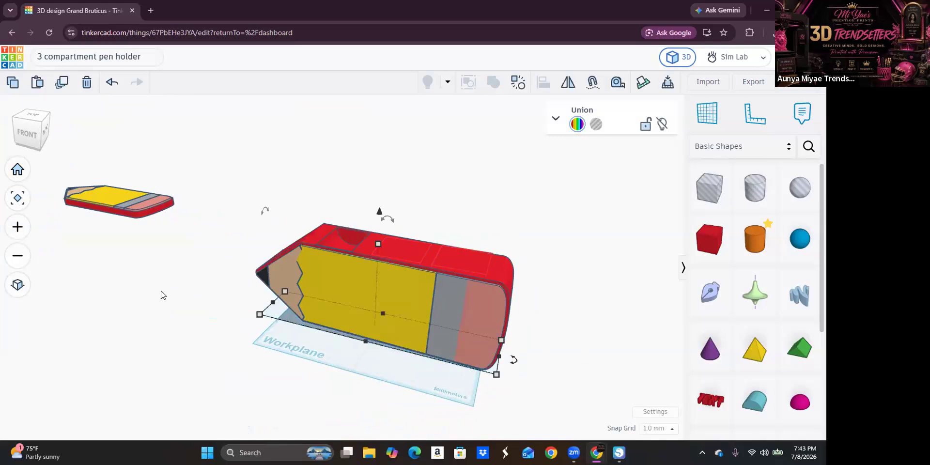
Step: Export only the finished three-compartment pencil as an OBJ file for 3D printing
click(176, 318)
mouse_move(176, 366)
right_down()
mouse_move(228, 355)
mouse_move(239, 343)
mouse_move(141, 303)
mouse_move(48, 318)
mouse_move(55, 327)
mouse_move(251, 330)
mouse_move(276, 355)
mouse_move(257, 367)
mouse_move(178, 278)
mouse_move(137, 278)
mouse_move(83, 305)
mouse_move(259, 299)
mouse_move(433, 227)
right_up()
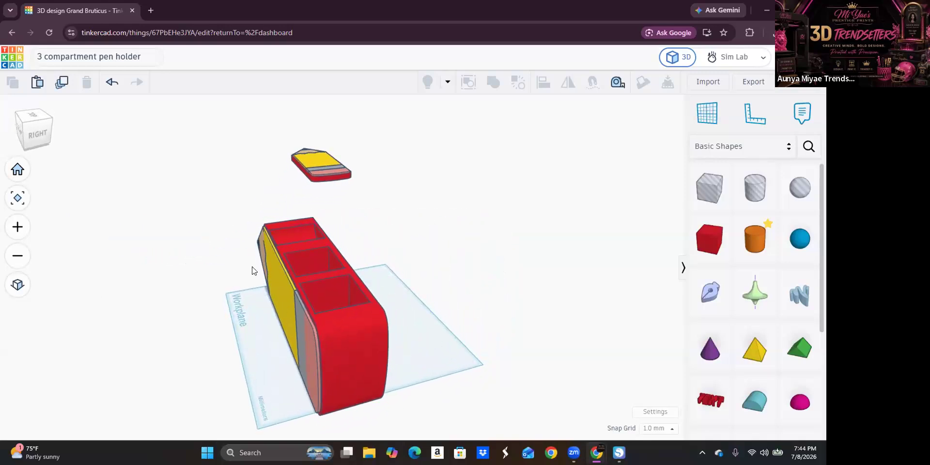
mouse_move(151, 281)
right_down()
mouse_move(213, 317)
mouse_move(346, 329)
mouse_move(389, 294)
mouse_move(289, 261)
mouse_move(187, 274)
mouse_move(141, 326)
mouse_move(135, 301)
mouse_move(173, 260)
mouse_move(354, 257)
mouse_move(361, 269)
mouse_move(346, 291)
mouse_move(388, 259)
right_up()
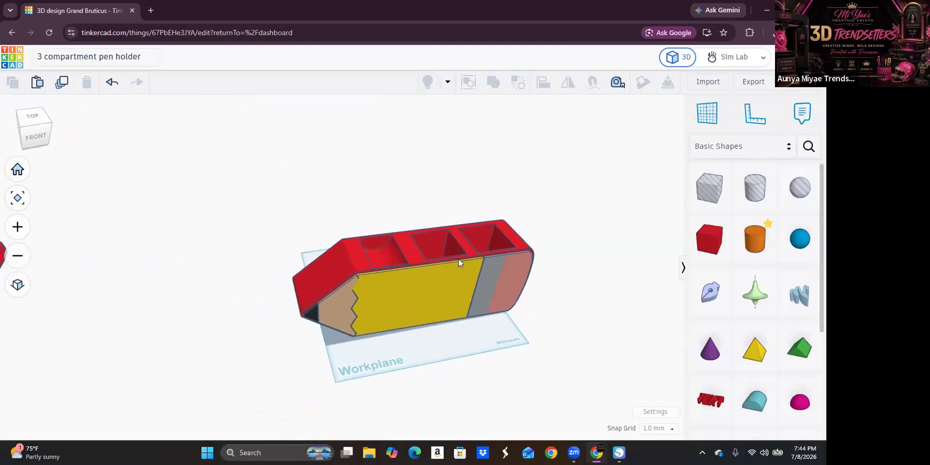
mouse_move(398, 321)
right_down()
mouse_move(335, 290)
mouse_move(311, 348)
mouse_move(321, 359)
mouse_move(260, 185)
mouse_move(371, 241)
right_up()
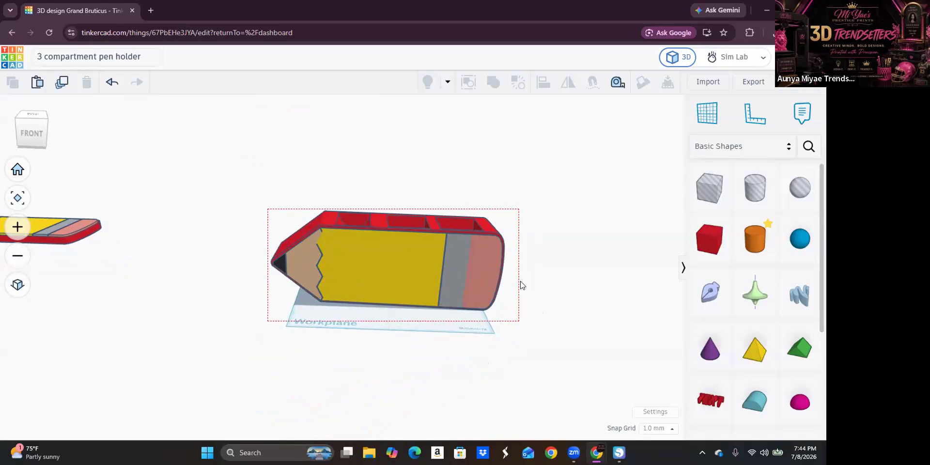
click(502, 283)
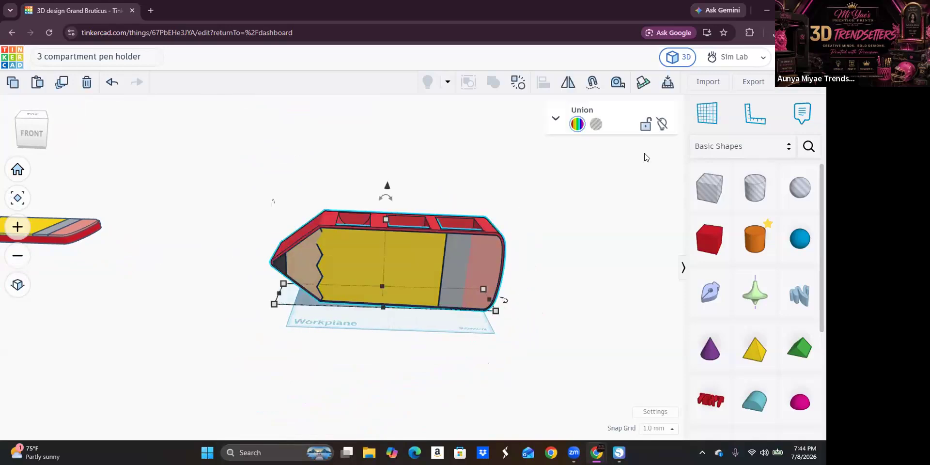
click(754, 81)
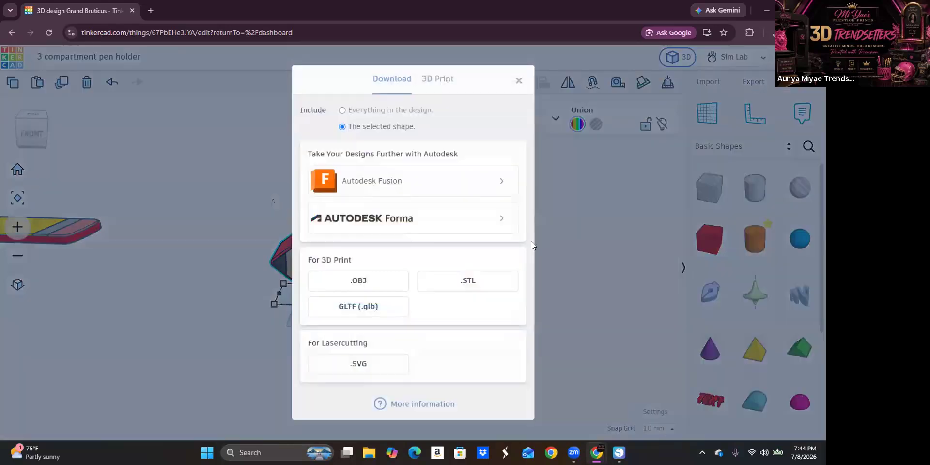
click(358, 283)
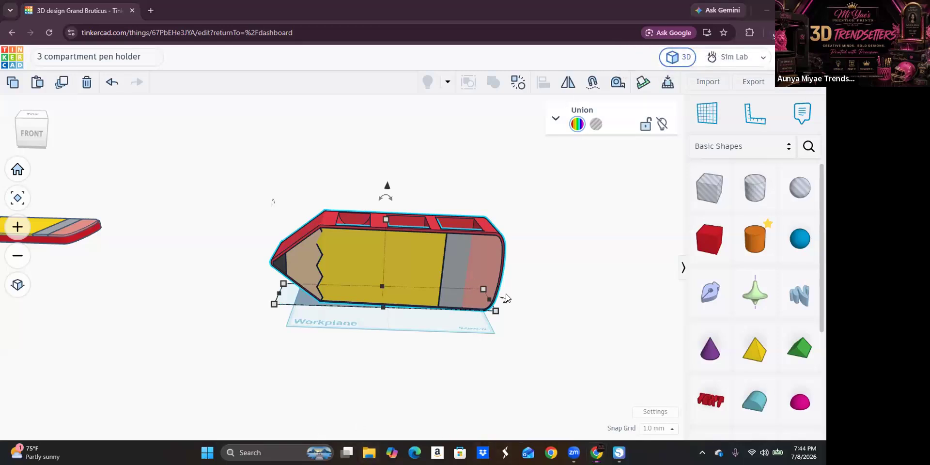
Step: Extract the downloaded 3 compartment pen holder archive into its own folder in Downloads and close the File Explorer windows
key(super+e)
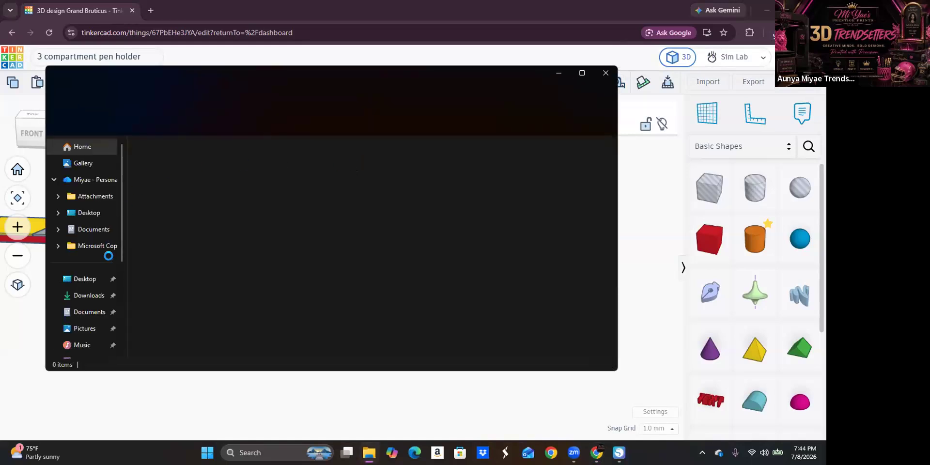
click(83, 292)
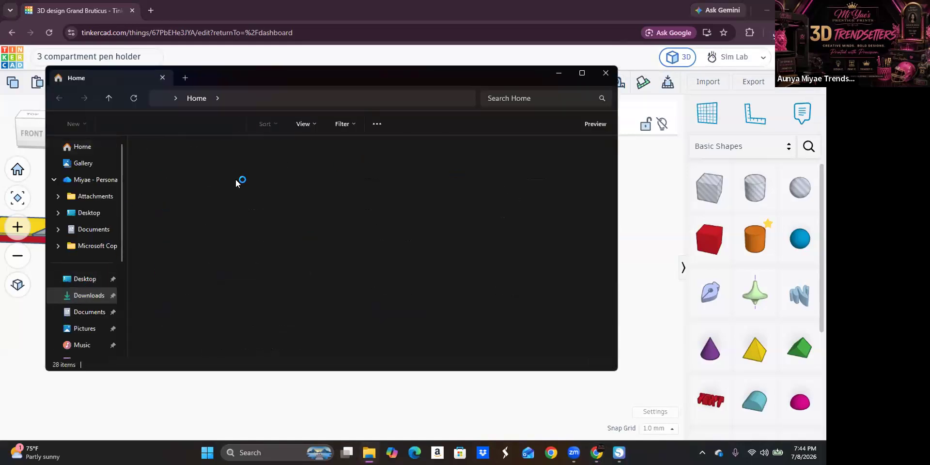
double_click(183, 174)
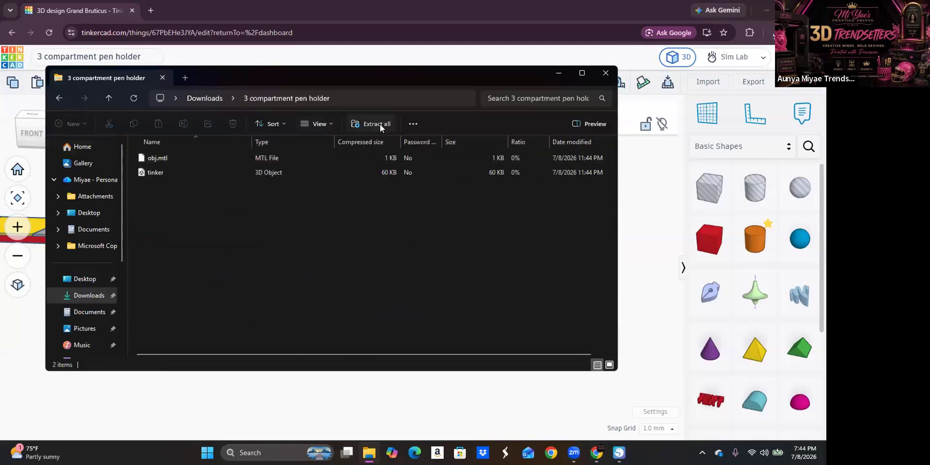
click(380, 125)
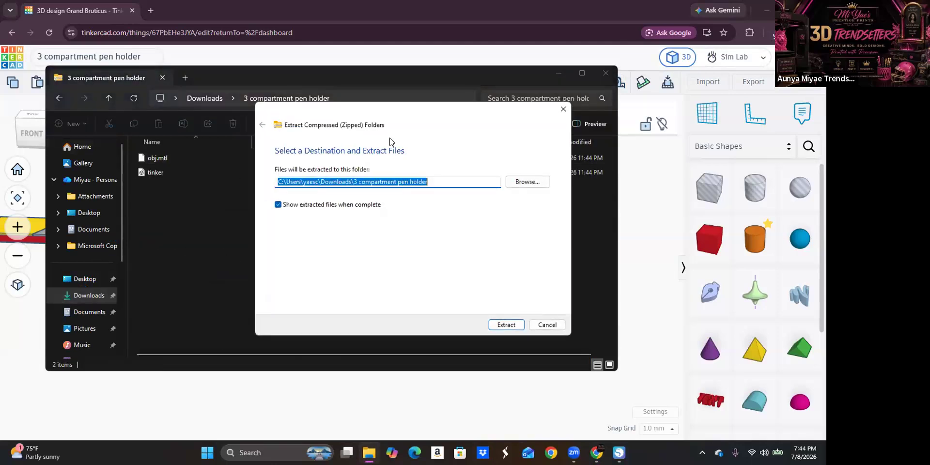
click(502, 328)
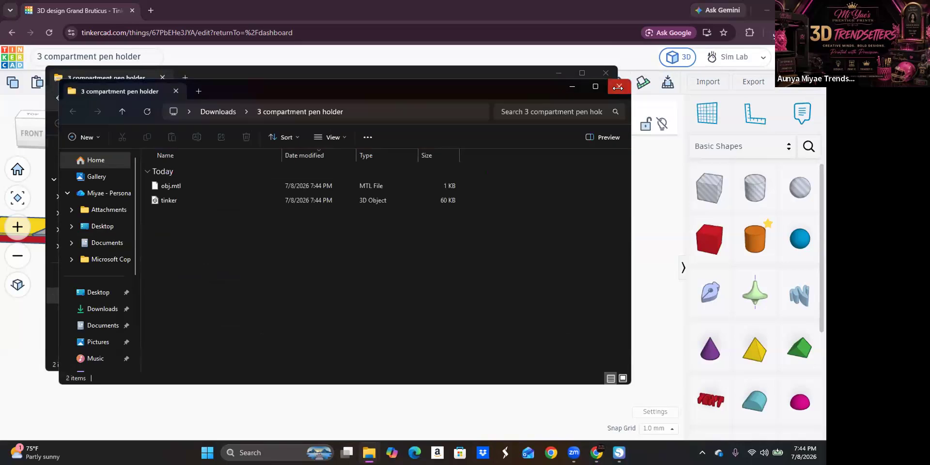
click(618, 87)
click(605, 73)
Step: Switch to Bambu Studio and open its Prepare workspace with the empty build plate
click(767, 13)
double_click(20, 236)
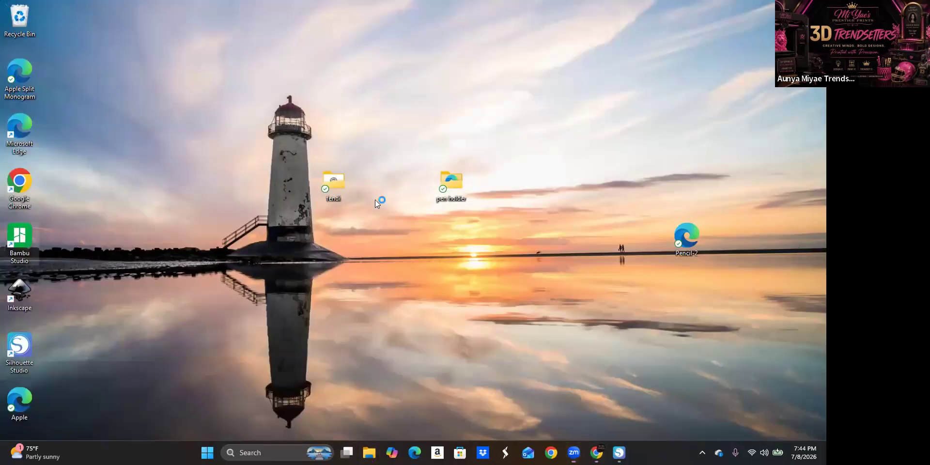
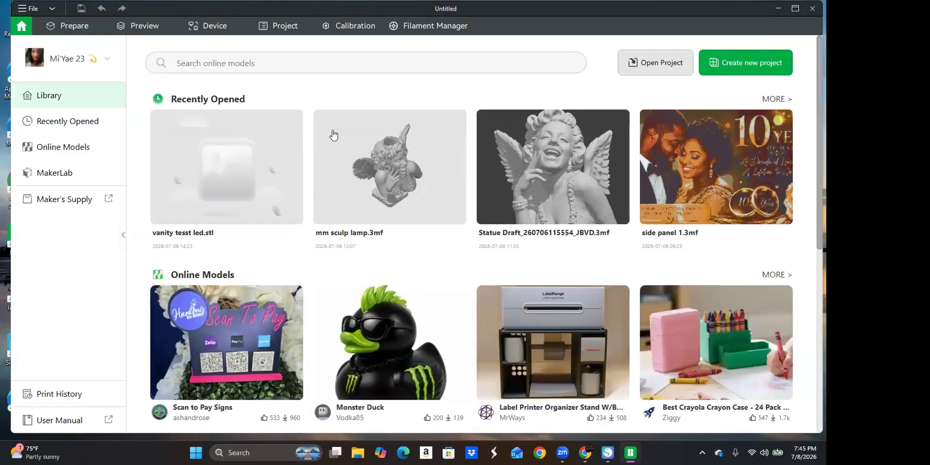
click(77, 27)
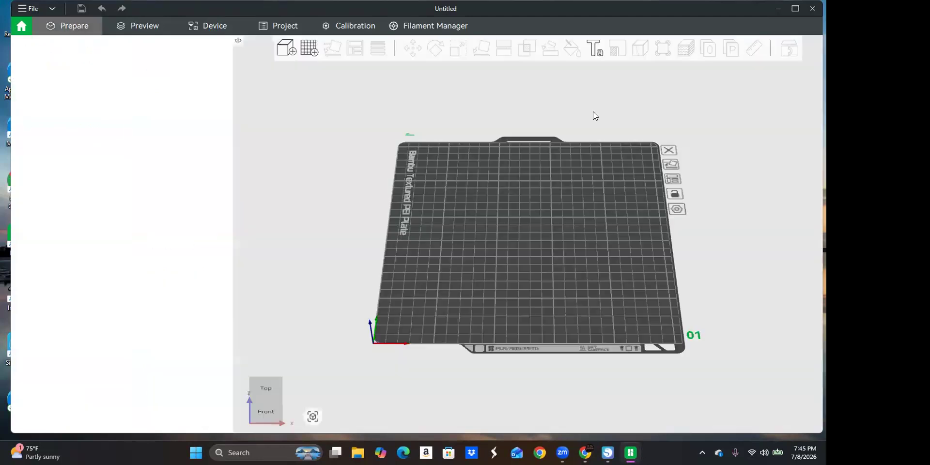
drag(434, 242, 436, 195)
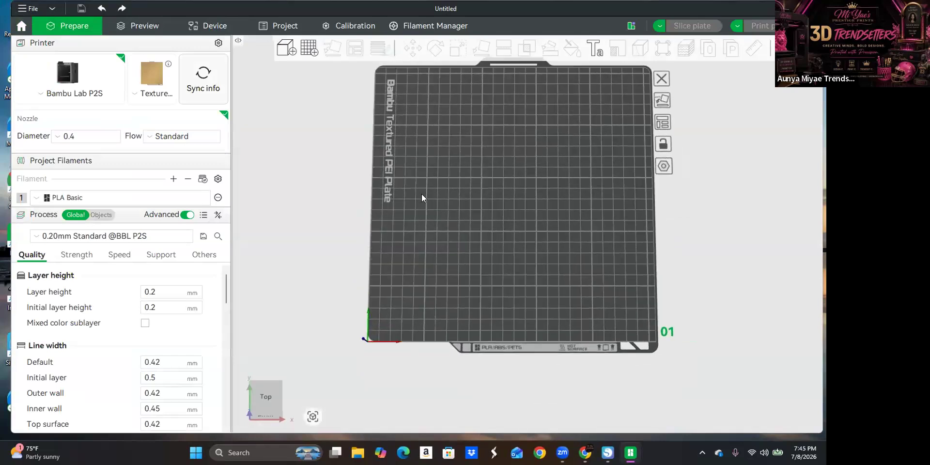
Step: Import the tinker OBJ file from the 3 compartment pen holder folder, accepting the matching of 6 colors to filaments 2 through 7
click(24, 10)
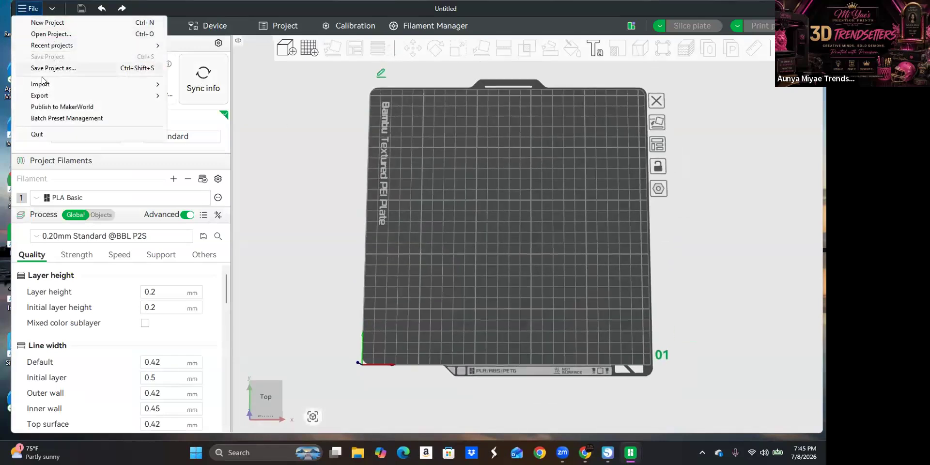
mouse_move(46, 84)
click(248, 86)
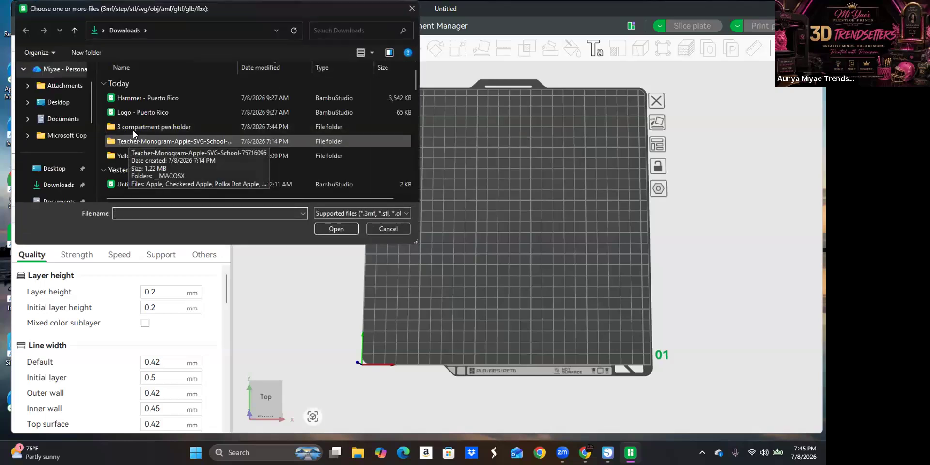
click(144, 127)
double_click(144, 127)
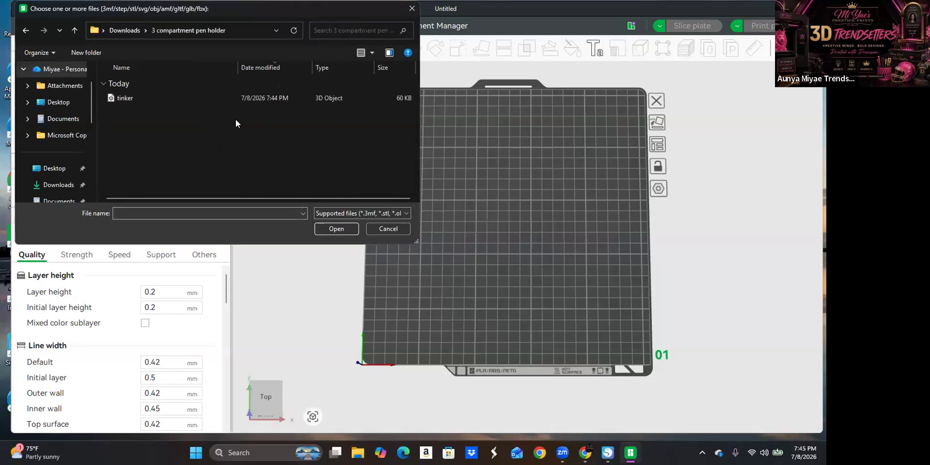
click(169, 100)
click(337, 229)
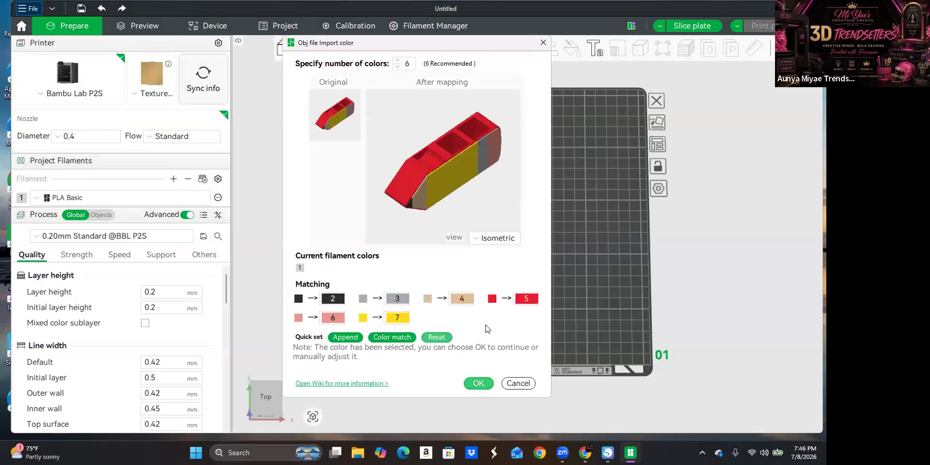
key(Return)
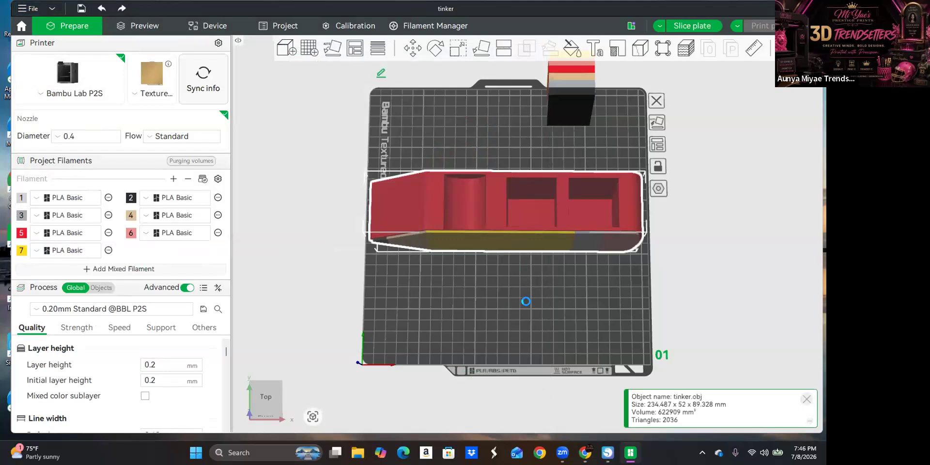
Step: Examine the imported pen holder and the prime tower on the build plate from the front and back
mouse_move(524, 292)
mouse_down()
mouse_move(528, 248)
mouse_move(533, 266)
mouse_move(443, 233)
mouse_up()
mouse_move(382, 231)
mouse_down()
mouse_move(414, 258)
mouse_move(489, 276)
mouse_move(468, 286)
mouse_move(385, 259)
mouse_move(472, 270)
mouse_up()
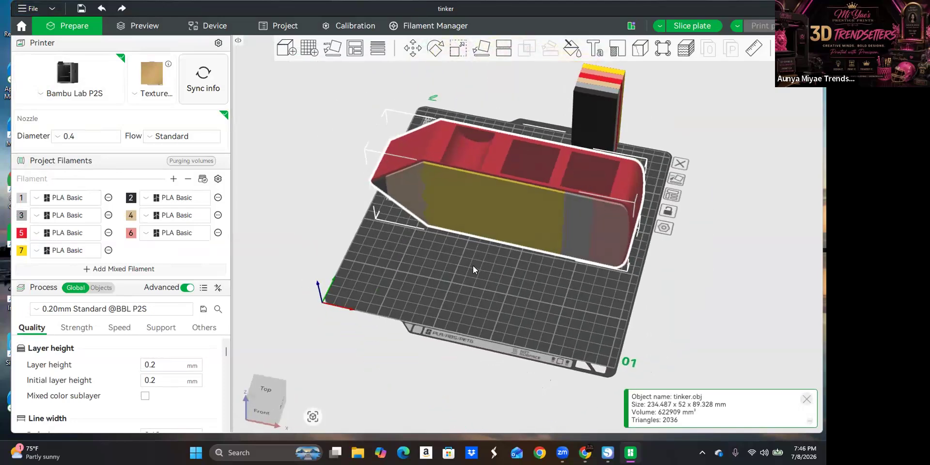
click(540, 301)
mouse_move(556, 316)
mouse_down()
mouse_move(540, 287)
mouse_move(481, 288)
mouse_move(474, 310)
mouse_move(492, 331)
mouse_move(514, 325)
mouse_move(472, 302)
mouse_move(485, 317)
mouse_move(539, 327)
mouse_move(568, 310)
mouse_move(554, 292)
mouse_move(556, 323)
mouse_move(430, 309)
mouse_move(440, 298)
mouse_up()
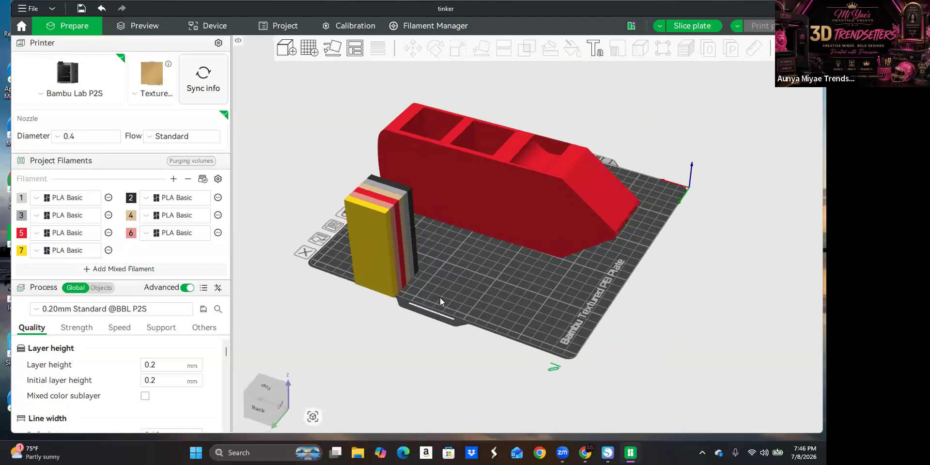
drag(481, 271, 481, 202)
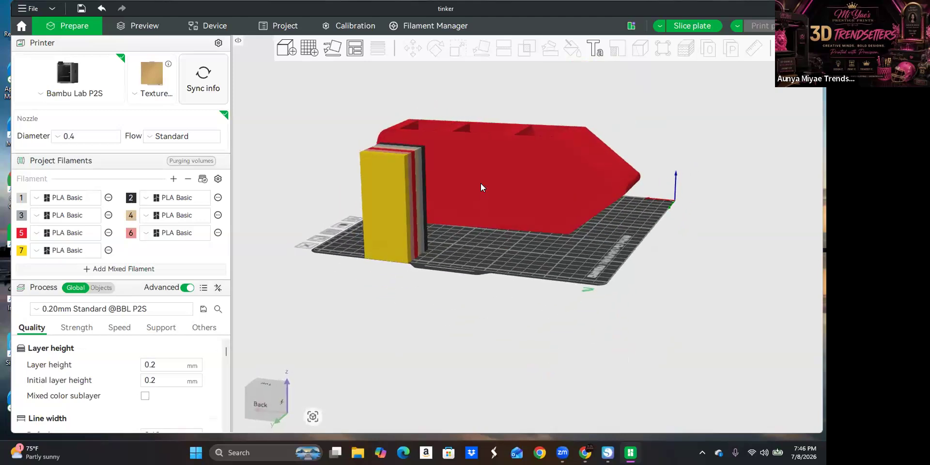
click(481, 183)
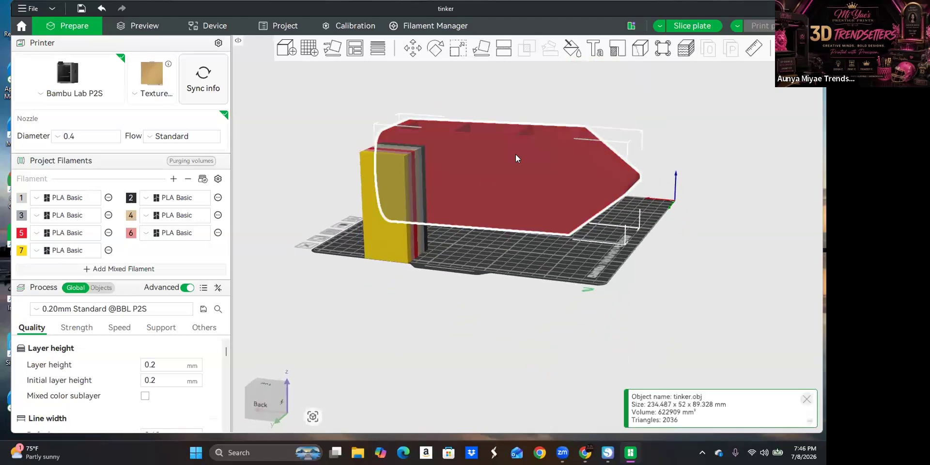
click(480, 49)
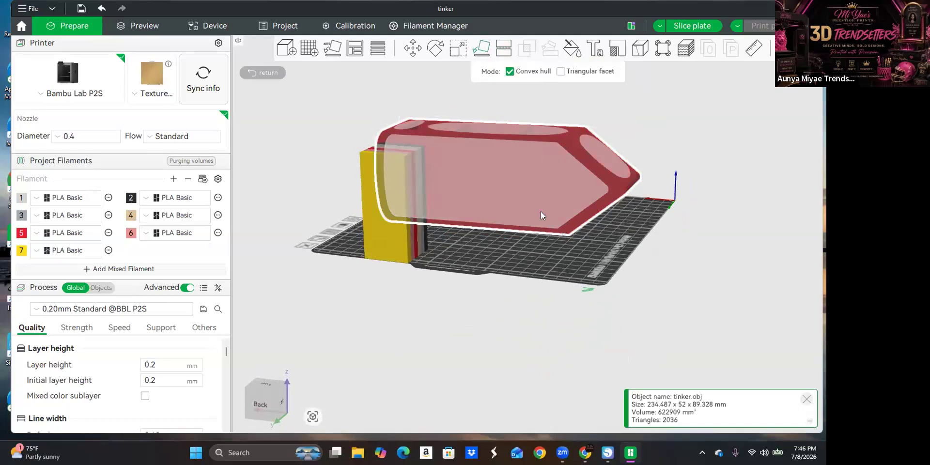
click(390, 270)
Step: Enable tree(auto) supports for the upright pen holder and slice the plate
mouse_move(328, 315)
mouse_down()
mouse_move(449, 321)
mouse_move(434, 292)
mouse_move(376, 318)
mouse_move(439, 314)
mouse_move(509, 105)
mouse_up()
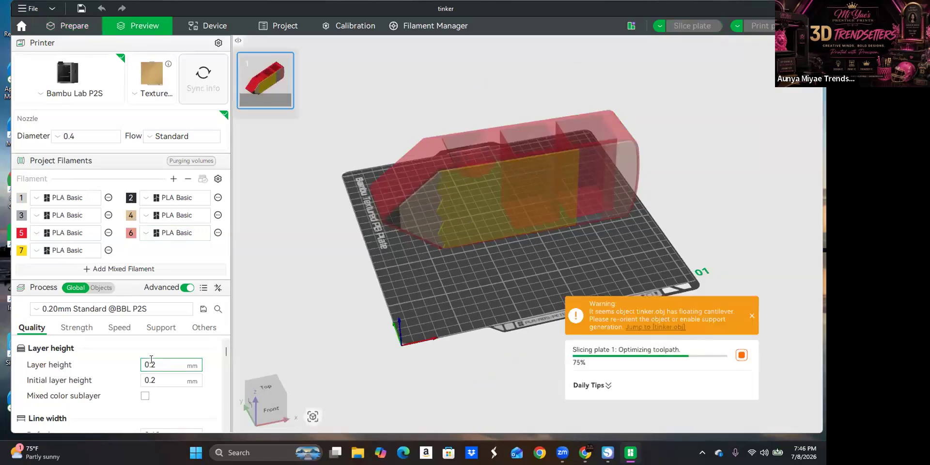
click(148, 334)
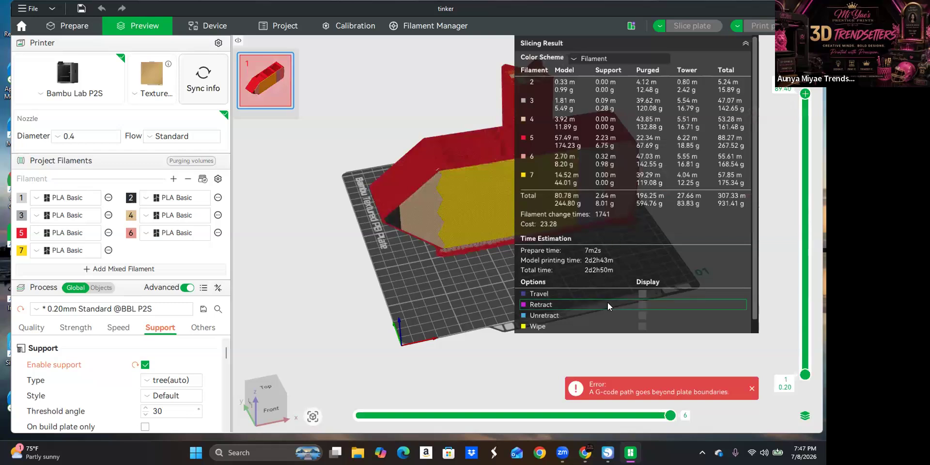
Step: Return to the Prepare workspace and lay the pen holder flat on its large red back face with Lay on Face
click(70, 25)
mouse_move(593, 252)
mouse_down()
mouse_move(577, 282)
mouse_move(474, 229)
mouse_move(499, 267)
mouse_move(528, 257)
mouse_move(600, 290)
mouse_move(559, 322)
mouse_up()
mouse_move(593, 201)
mouse_down()
mouse_move(572, 180)
mouse_move(526, 190)
mouse_up()
click(526, 190)
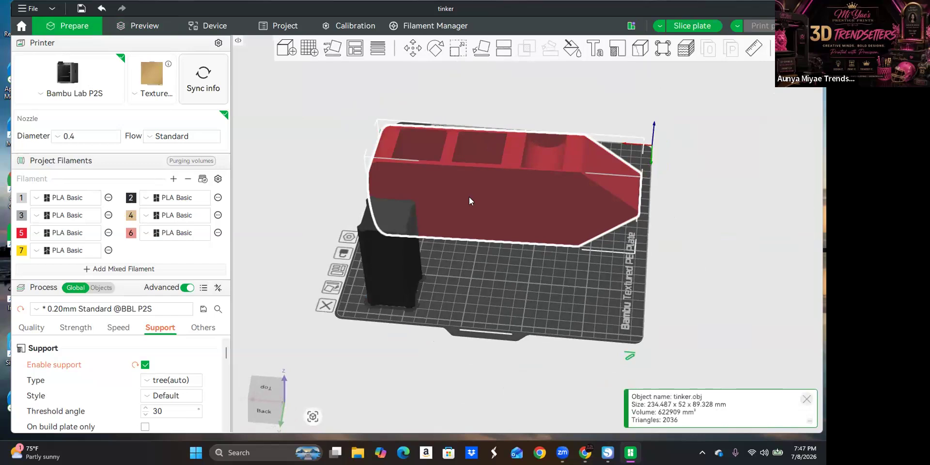
click(481, 48)
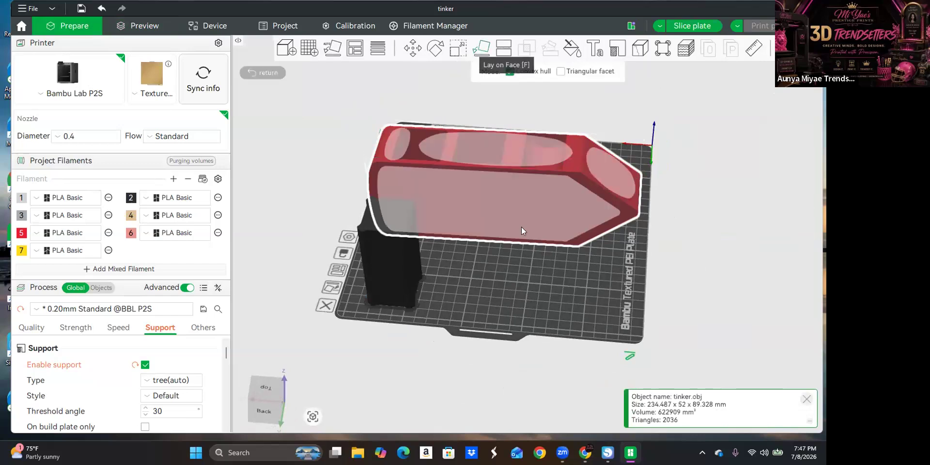
click(505, 202)
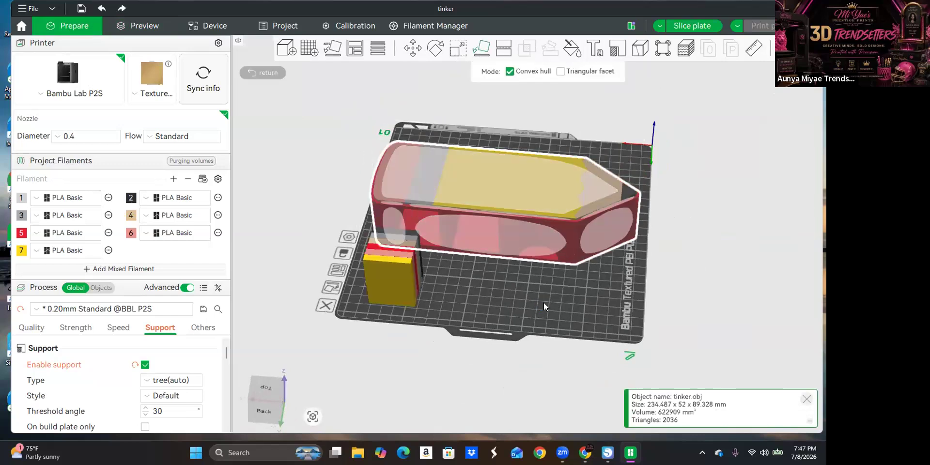
click(482, 297)
mouse_move(464, 299)
mouse_down()
mouse_move(562, 324)
mouse_move(589, 322)
mouse_move(591, 307)
mouse_move(588, 339)
mouse_up()
scroll(541, 298, up, 3)
scroll(540, 299, down, 5)
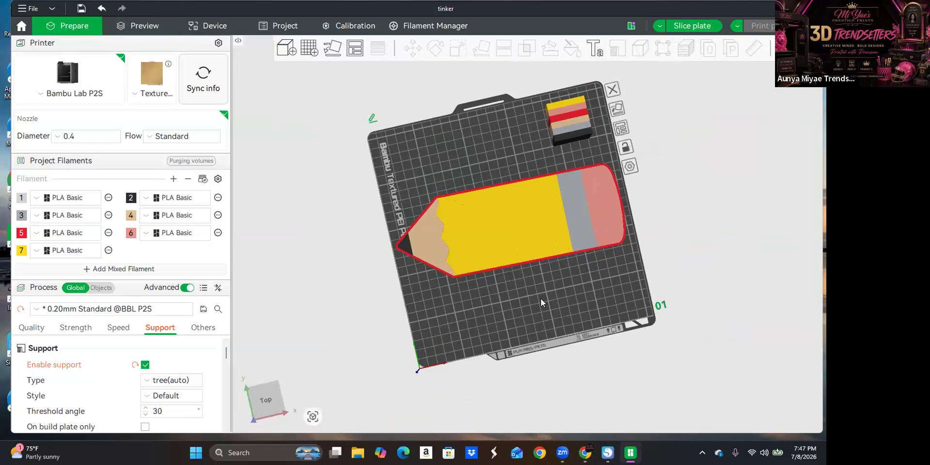
Step: Add a text part to the pencil's yellow front face and set its font to Le Secret du Manoir des Illusio
click(487, 240)
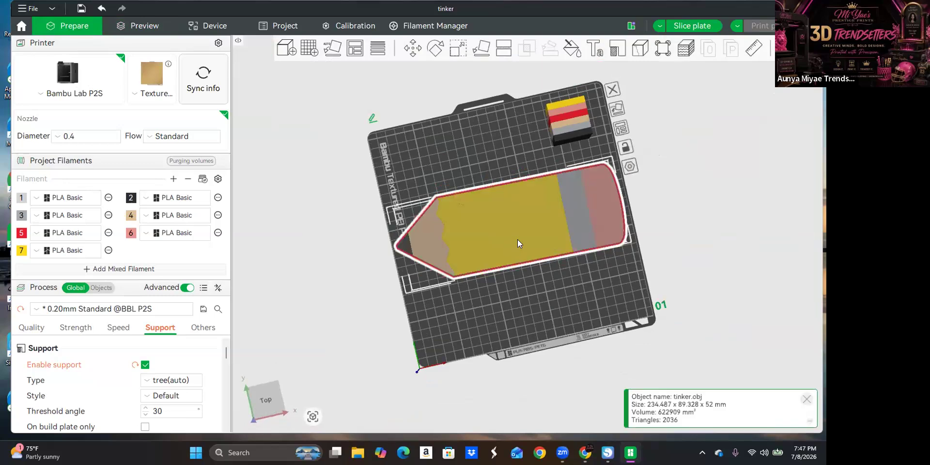
click(594, 48)
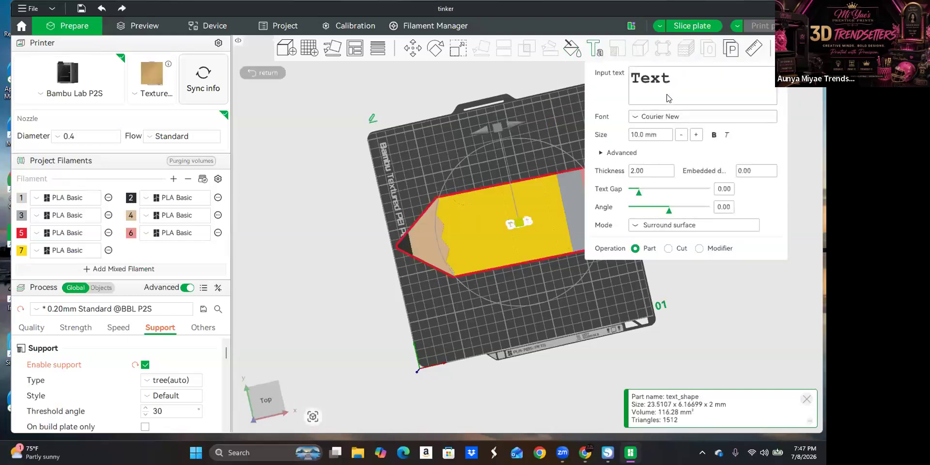
click(673, 119)
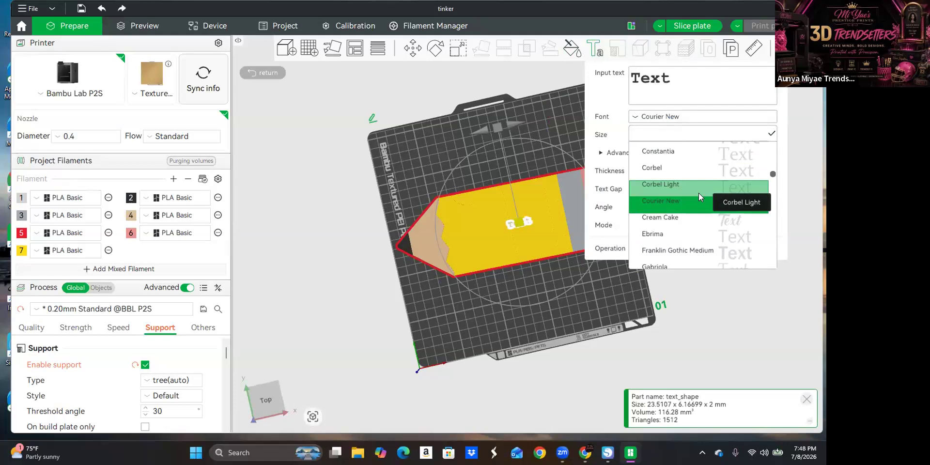
scroll(698, 201, down, 1)
scroll(698, 202, down, 5)
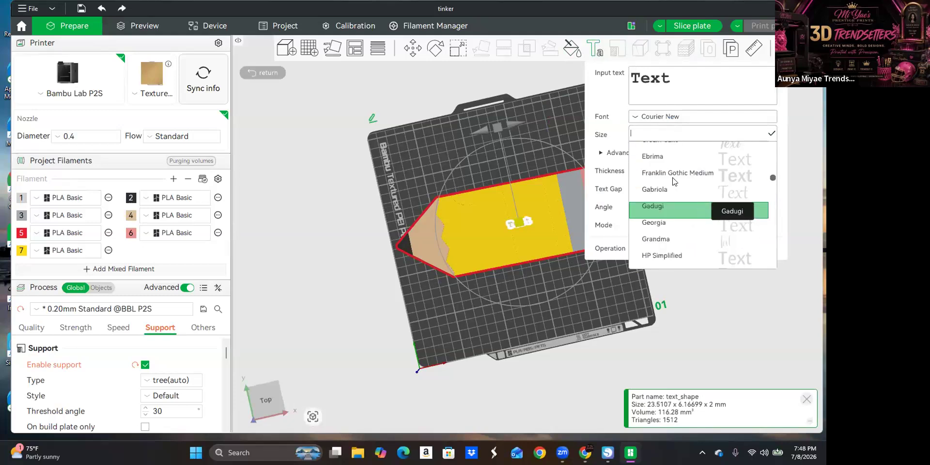
scroll(734, 199, down, 6)
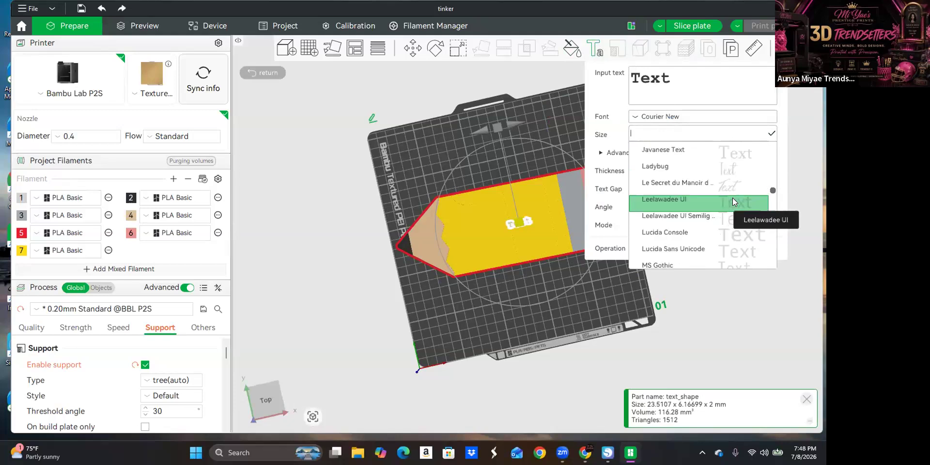
scroll(723, 193, down, 3)
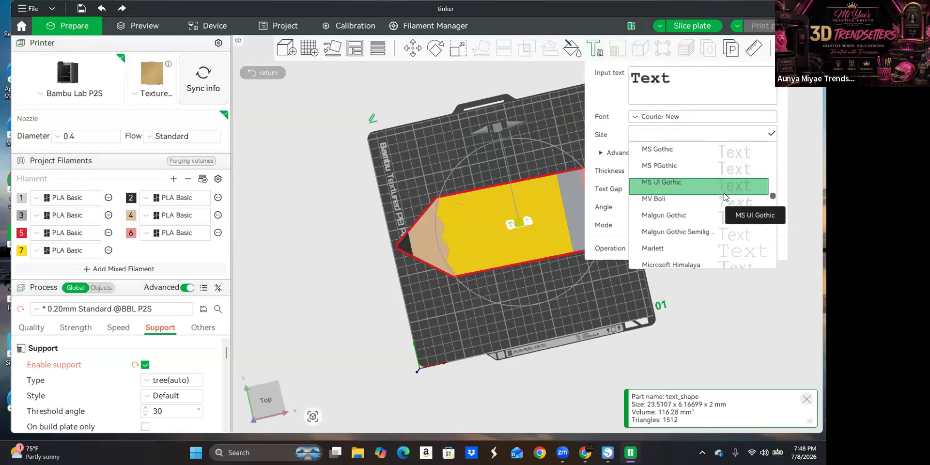
scroll(723, 193, down, 4)
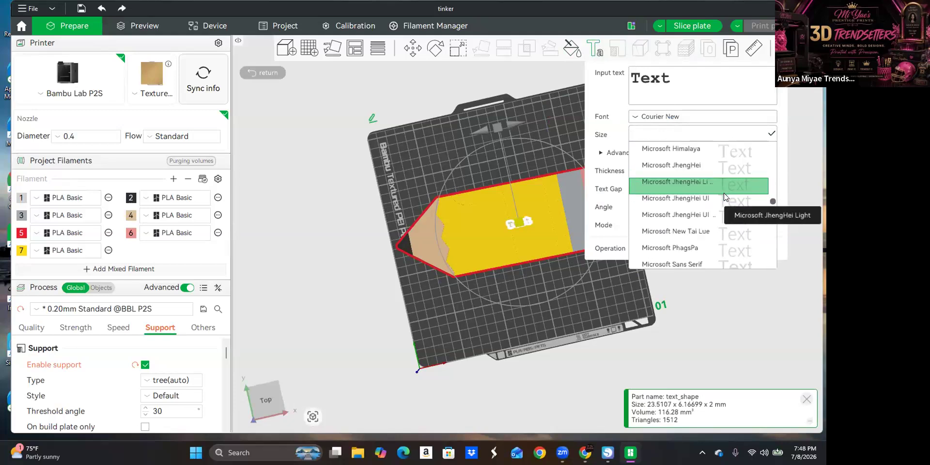
scroll(716, 167, down, 3)
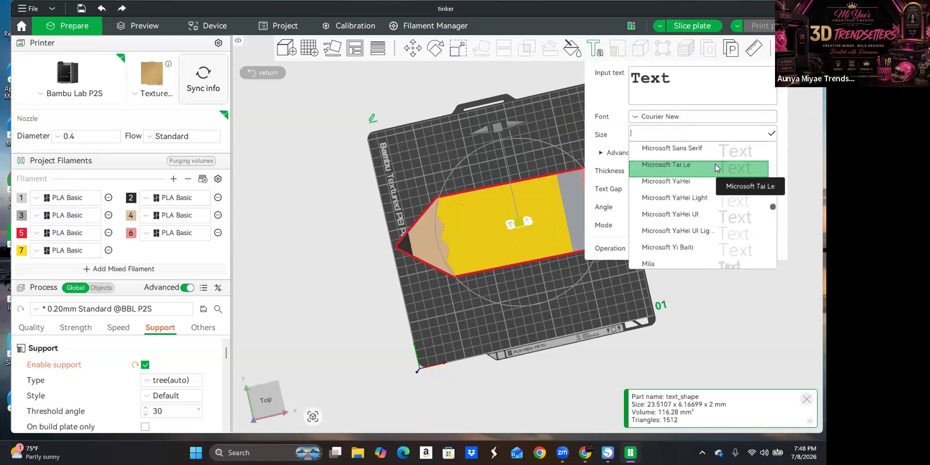
scroll(715, 163, down, 6)
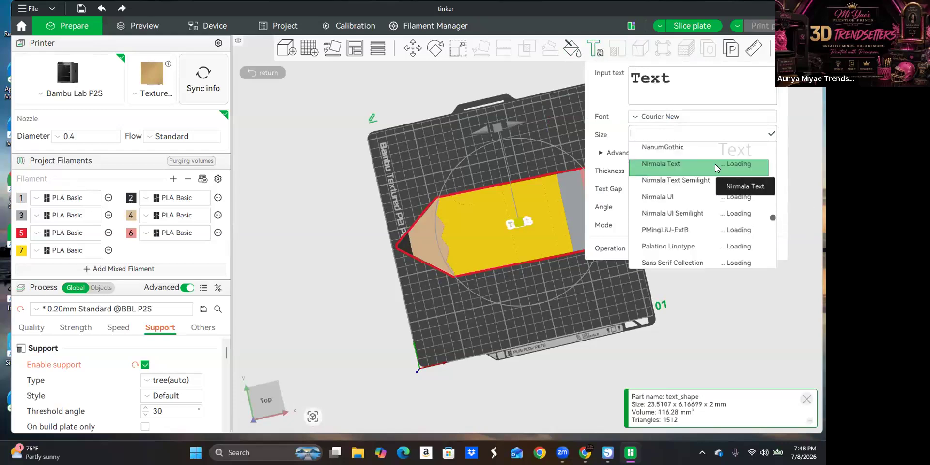
scroll(715, 164, down, 5)
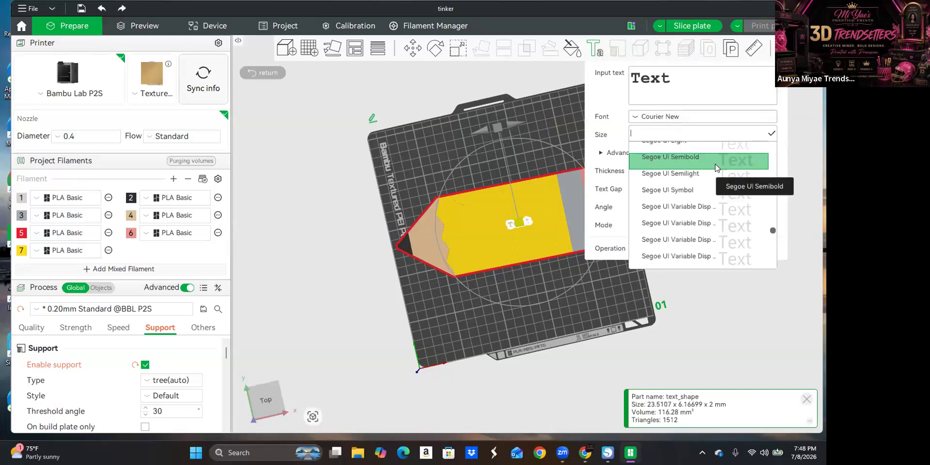
scroll(715, 163, down, 4)
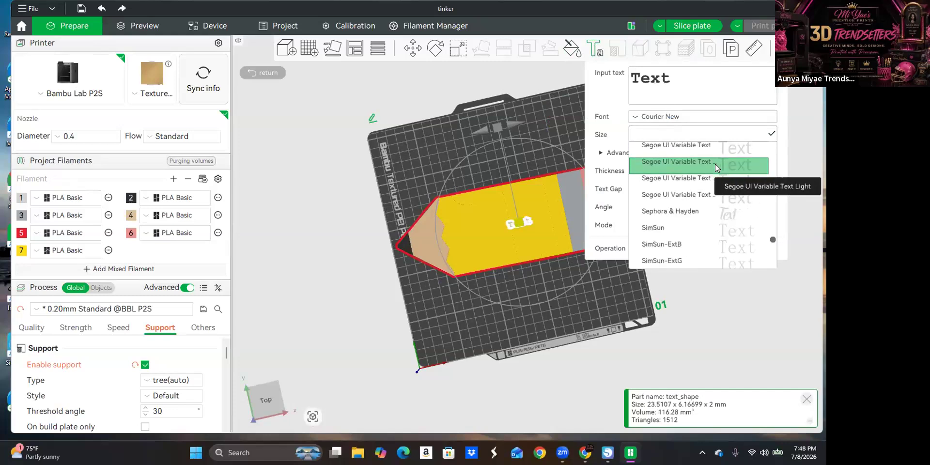
scroll(715, 164, down, 4)
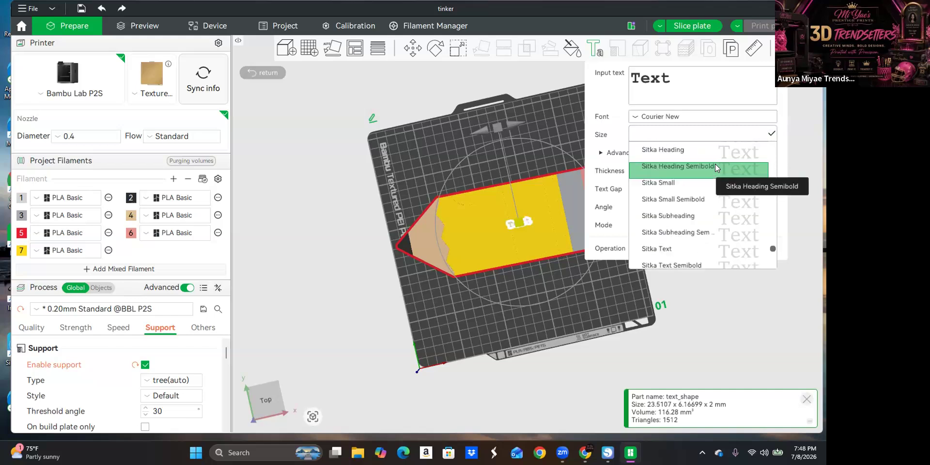
scroll(715, 163, down, 7)
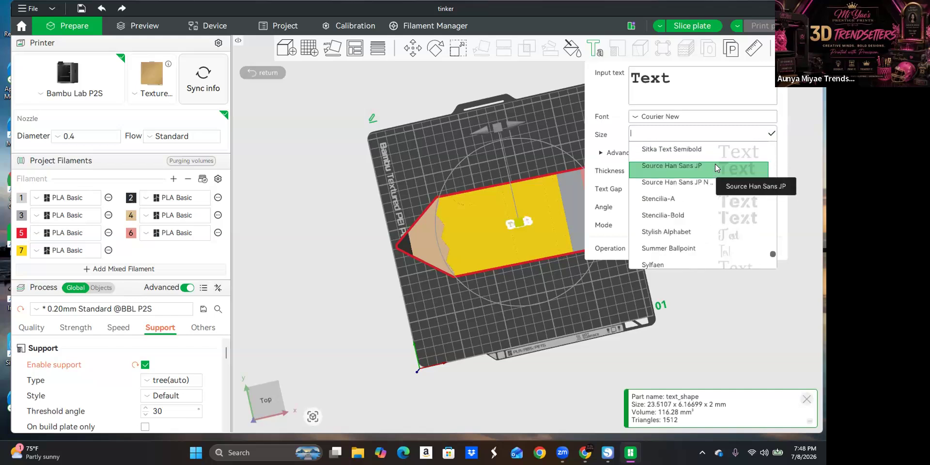
scroll(715, 163, down, 5)
scroll(672, 166, down, 5)
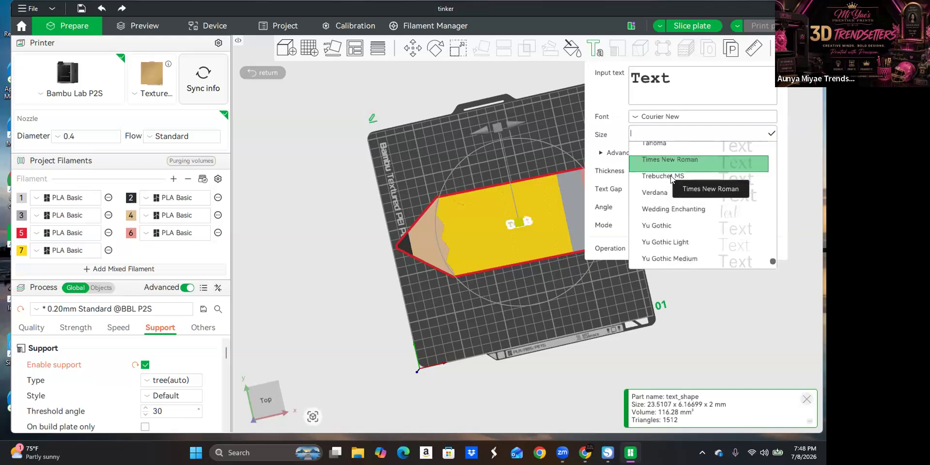
scroll(672, 175, down, 4)
scroll(691, 172, up, 8)
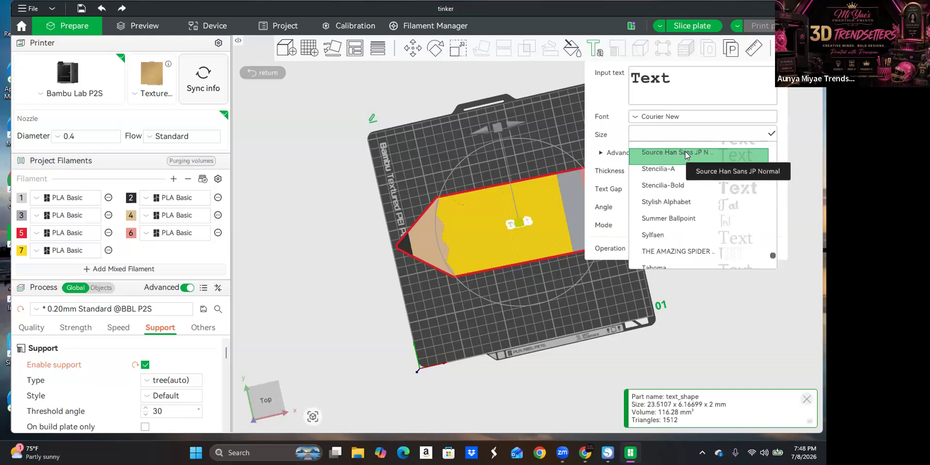
scroll(684, 148, up, 3)
scroll(685, 151, up, 10)
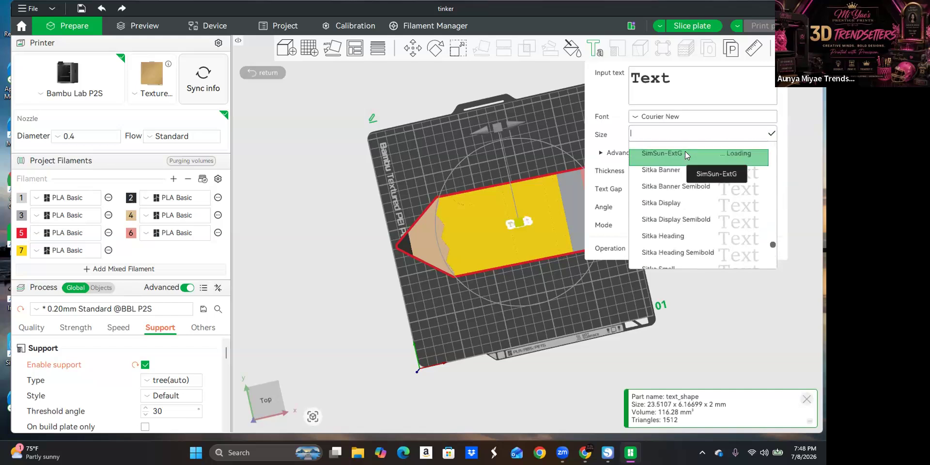
scroll(685, 151, up, 3)
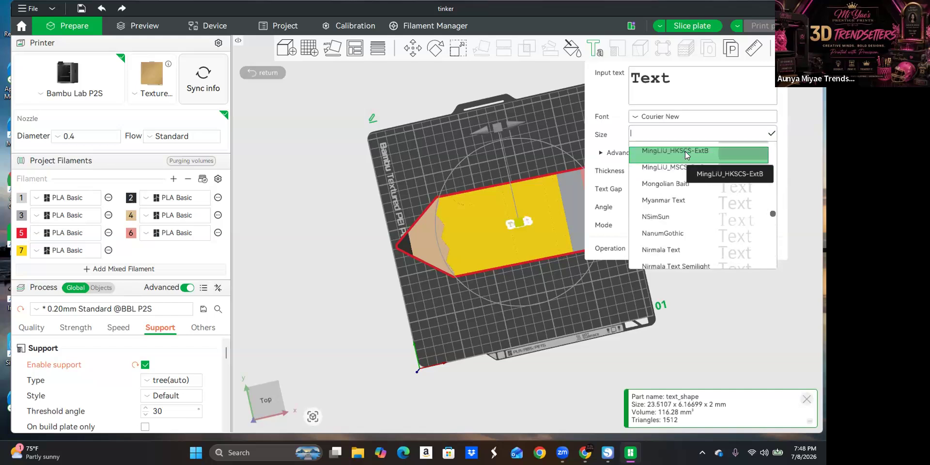
scroll(685, 155, up, 7)
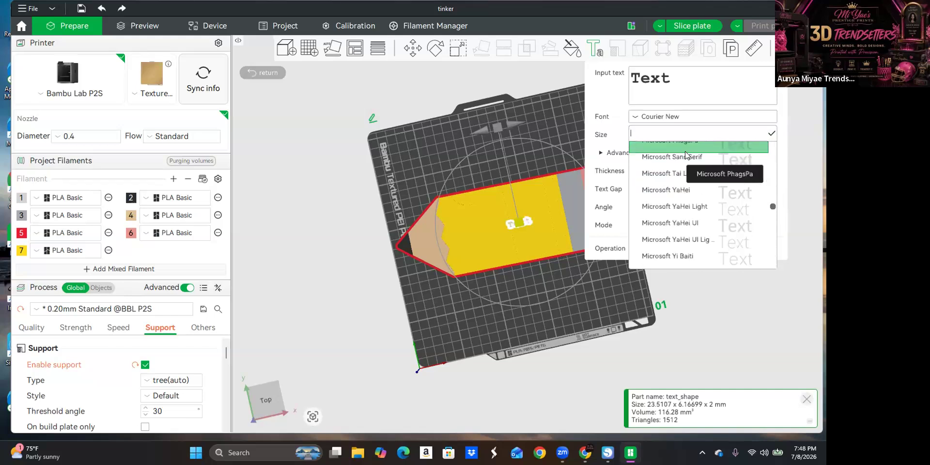
scroll(685, 153, up, 10)
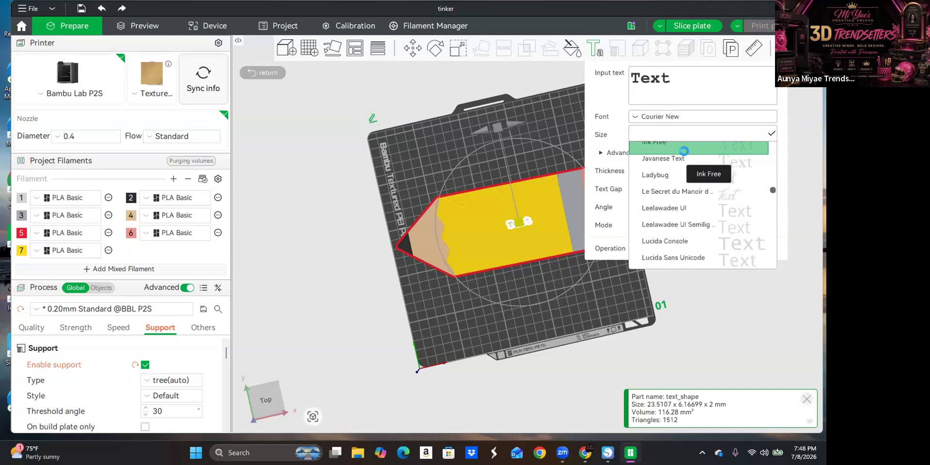
click(680, 189)
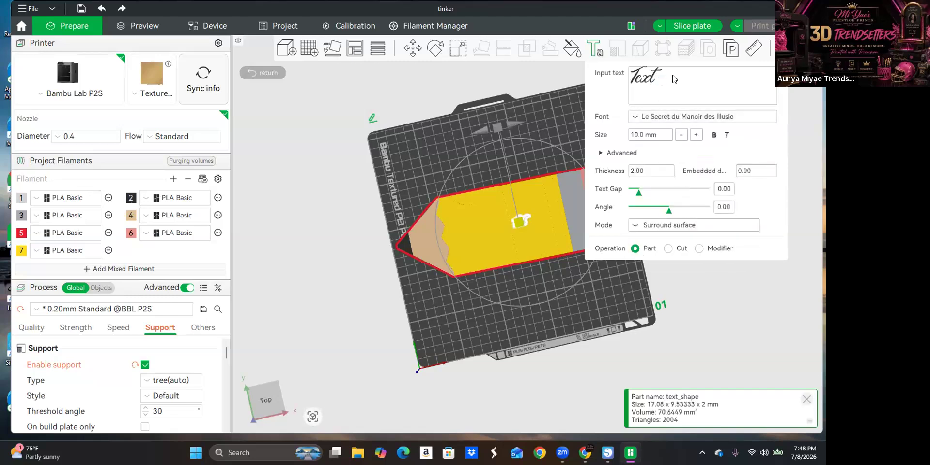
Step: Replace the placeholder text with the recipient's title and surname
double_click(628, 81)
text(Mrs)
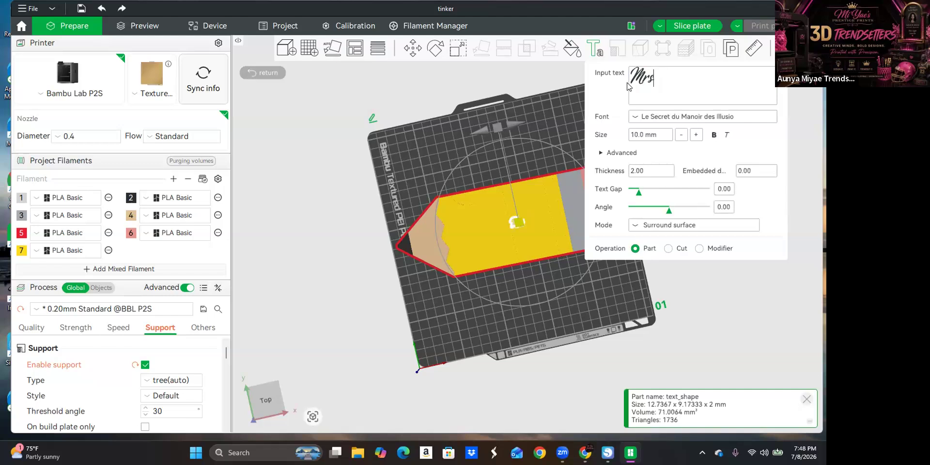
text(. J)
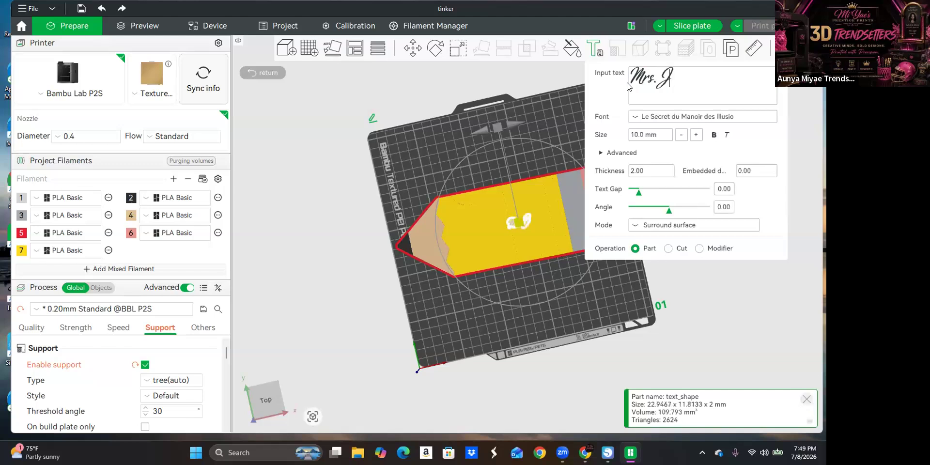
text(ohnson)
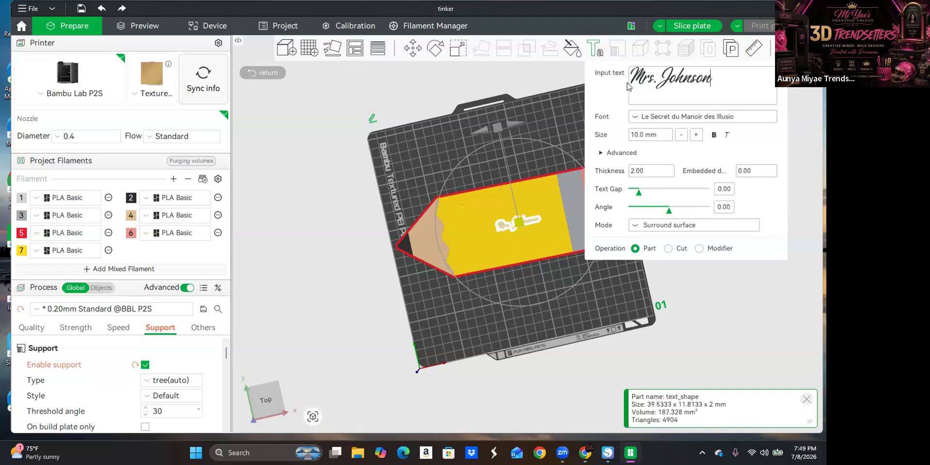
Step: Make the name text bold and increase its size to 11.9 mm
click(714, 136)
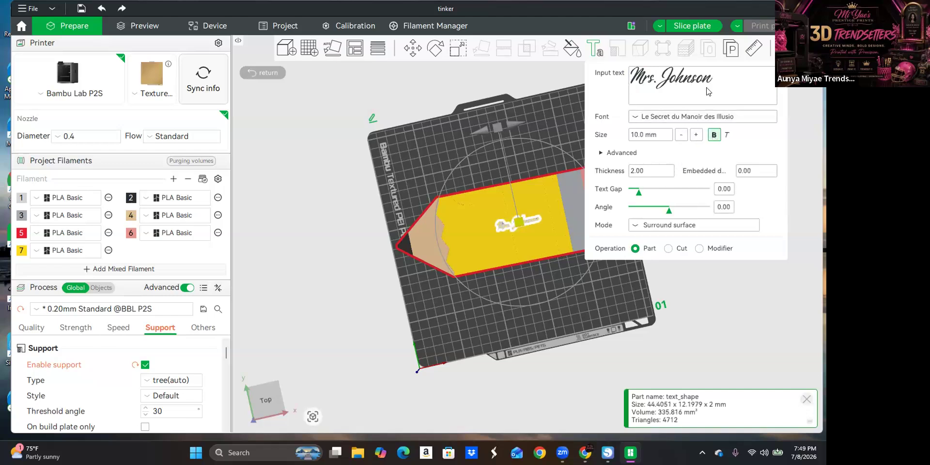
click(695, 136)
click(696, 136)
click(696, 136)
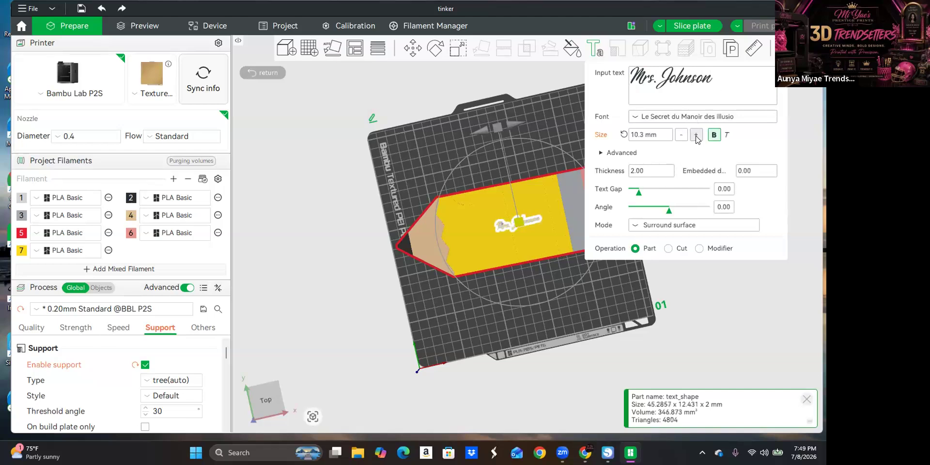
click(696, 136)
click(696, 136)
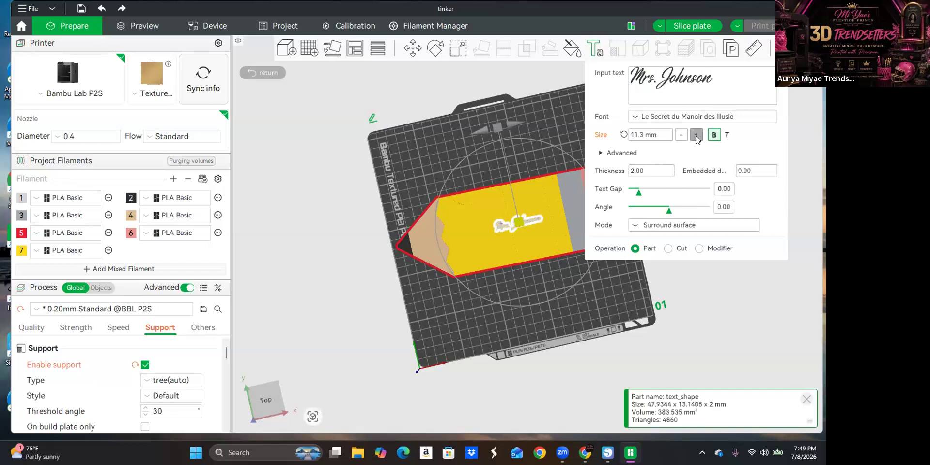
click(695, 135)
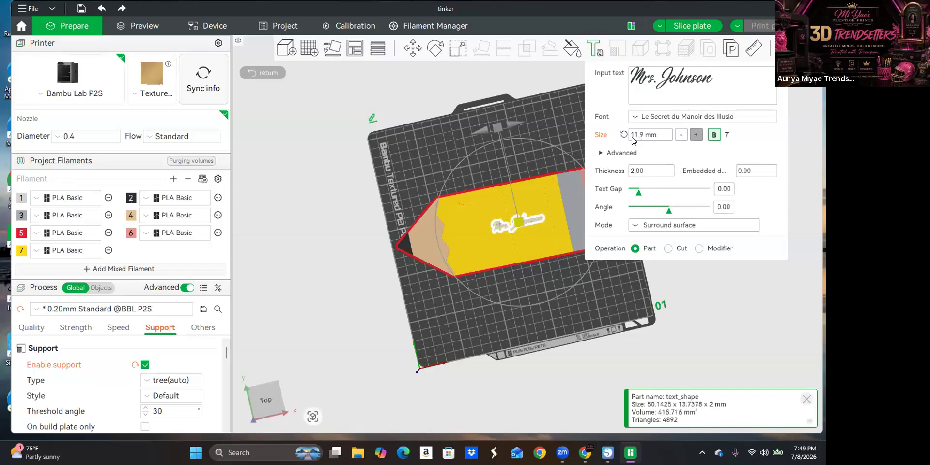
Step: Enlarge the name text on the pencil's front face to 35 mm
click(640, 138)
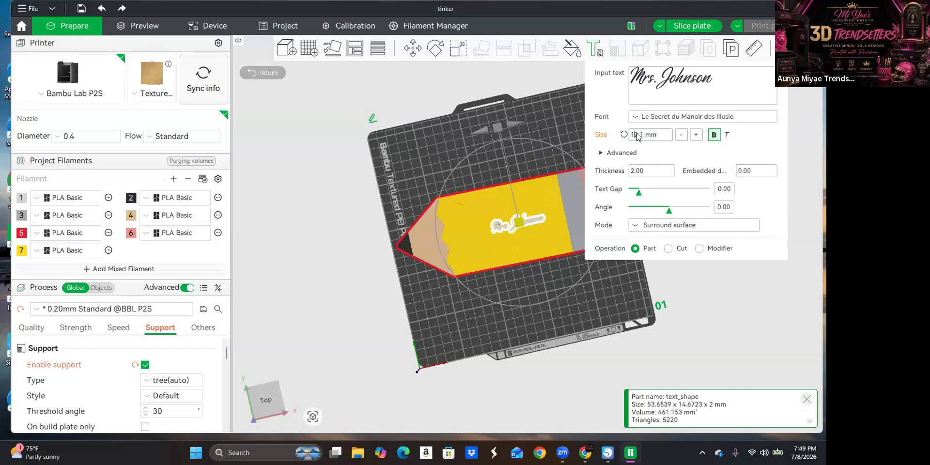
drag(654, 136, 630, 136)
text(35)
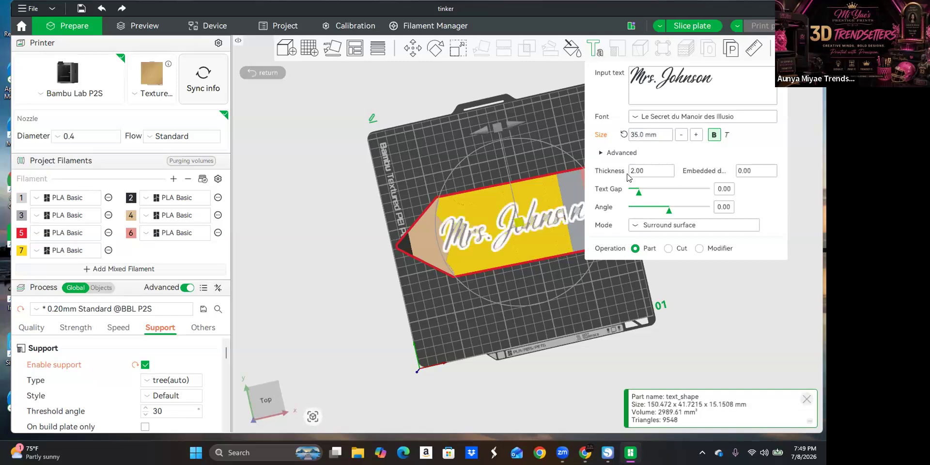
scroll(587, 298, down, 2)
scroll(527, 262, up, 6)
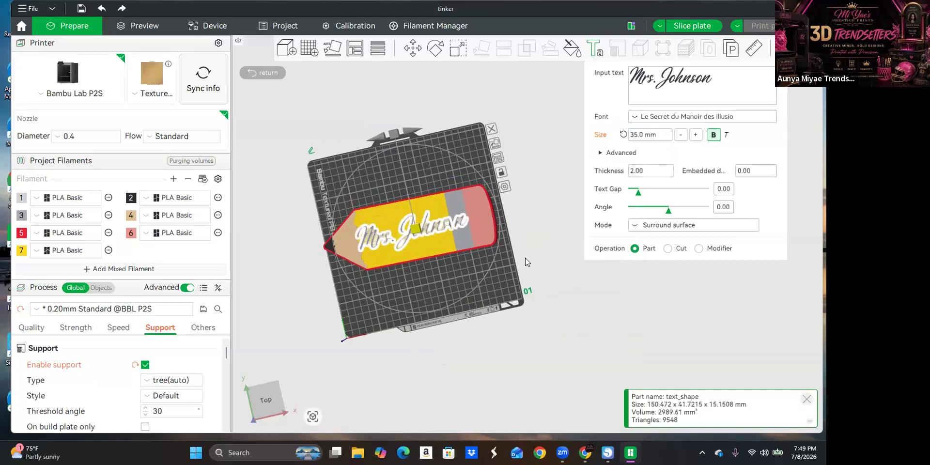
scroll(525, 258, down, 3)
mouse_move(525, 258)
right_down()
mouse_move(553, 295)
mouse_move(554, 281)
right_up()
mouse_move(567, 305)
mouse_down()
mouse_move(553, 309)
mouse_move(570, 257)
mouse_up()
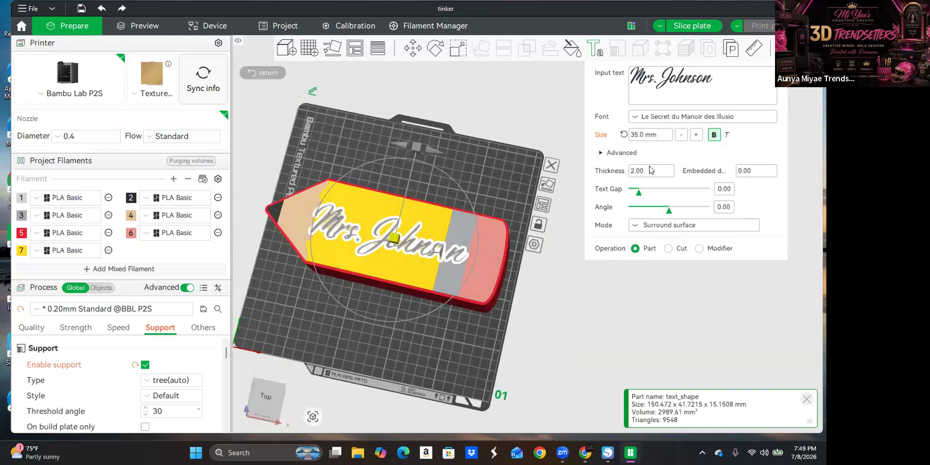
Step: Set the name text's size to 45 mm and its thickness to 0.5 mm
click(632, 135)
text(45)
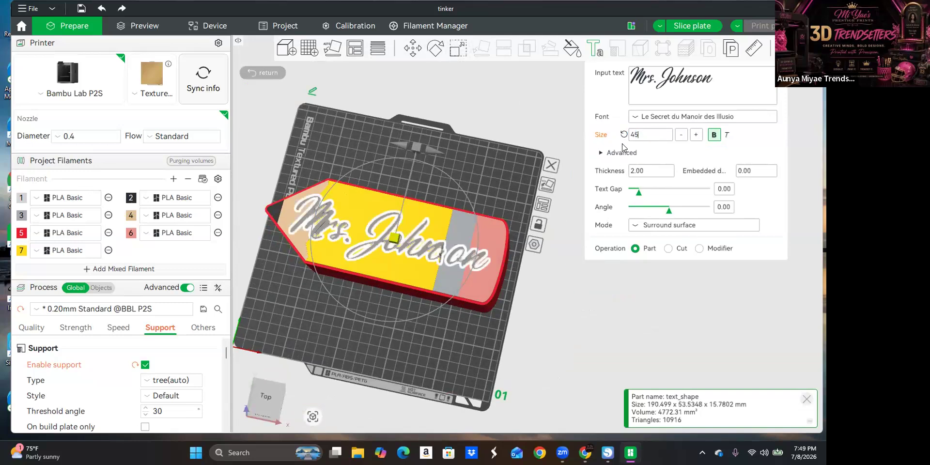
click(649, 171)
text(0.5)
key(Return)
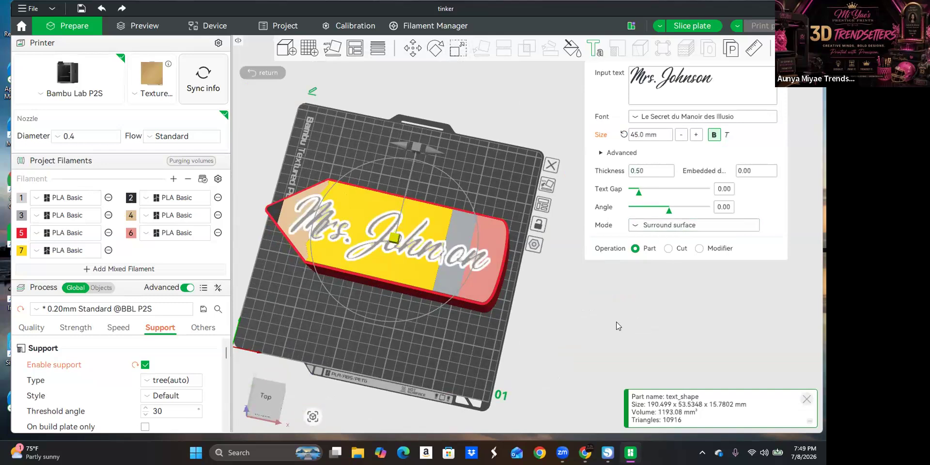
click(592, 300)
Step: Assign the black filament 2 to the name text part
scroll(420, 331, up, 5)
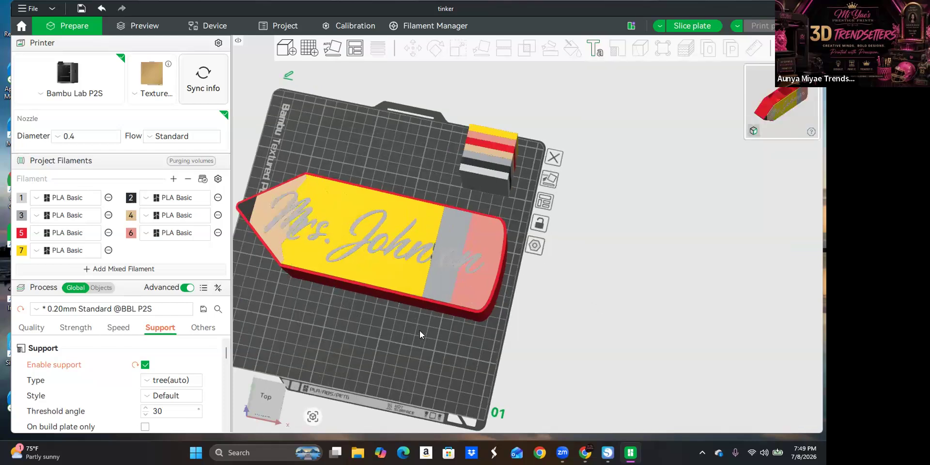
right_drag(769, 249, 821, 232)
mouse_move(455, 268)
mouse_down()
mouse_move(464, 283)
mouse_move(451, 272)
mouse_up()
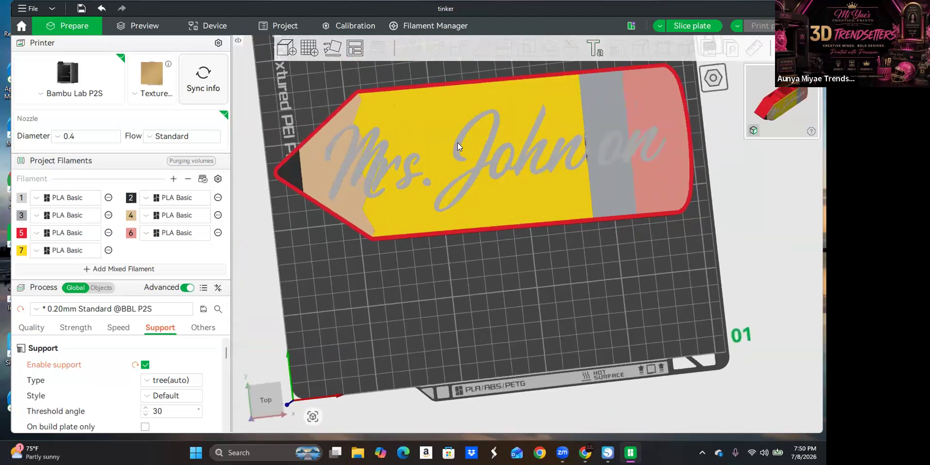
click(457, 142)
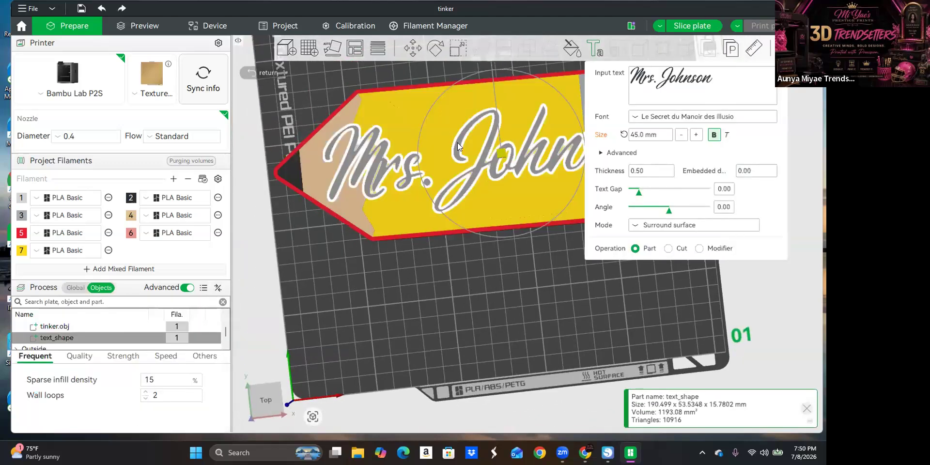
key(2)
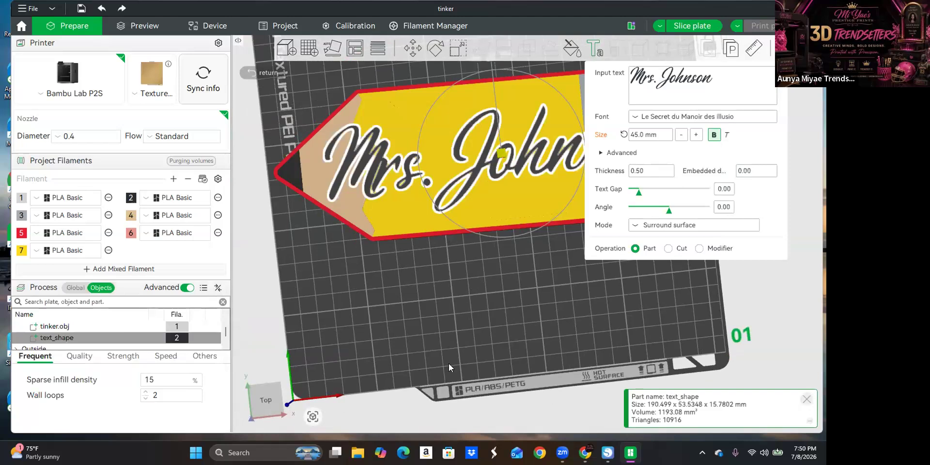
click(501, 305)
scroll(501, 306, down, 6)
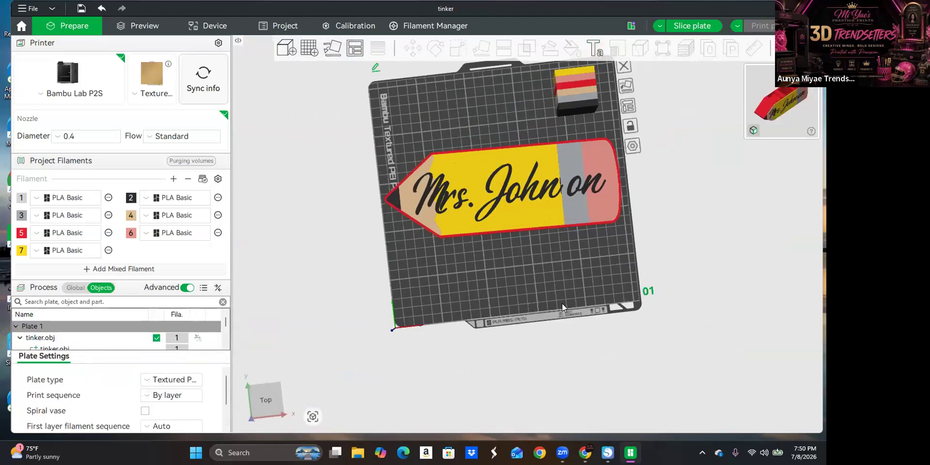
scroll(562, 303, up, 2)
scroll(562, 304, down, 1)
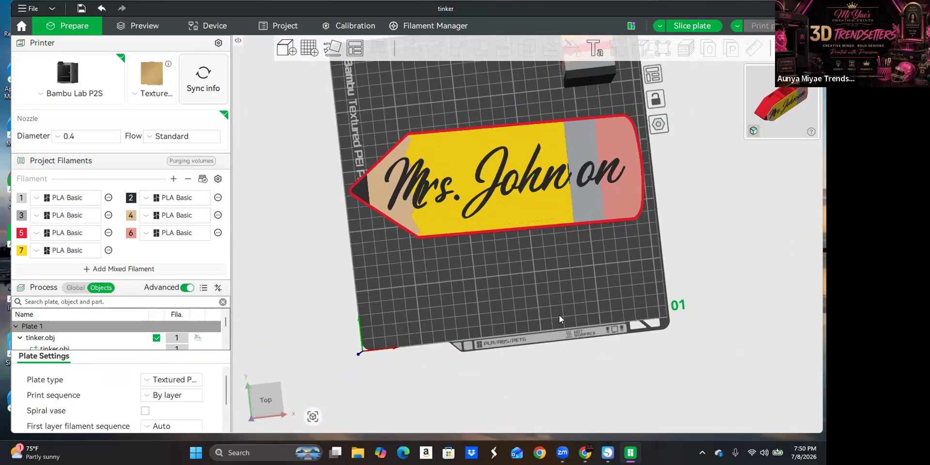
Step: Reduce the name text's size to 40 mm
scroll(559, 315, down, 1)
mouse_move(554, 333)
mouse_down()
mouse_move(506, 311)
mouse_move(511, 294)
mouse_move(575, 301)
mouse_move(570, 322)
mouse_up()
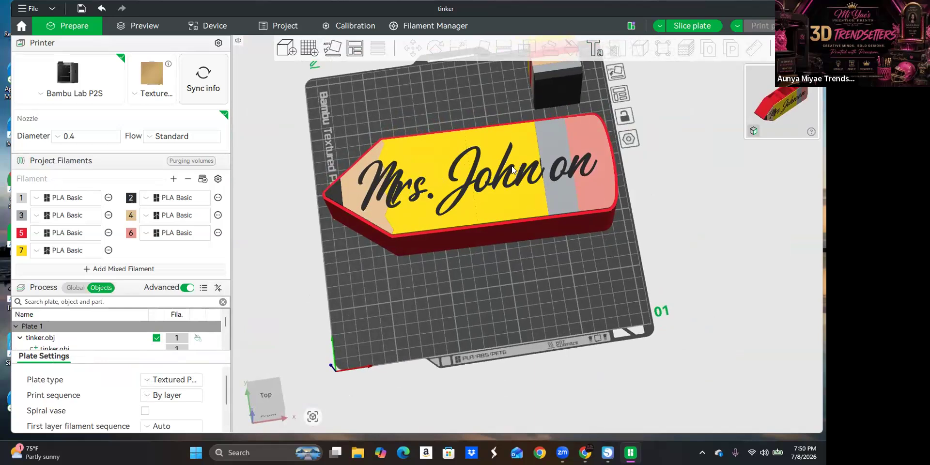
double_click(499, 164)
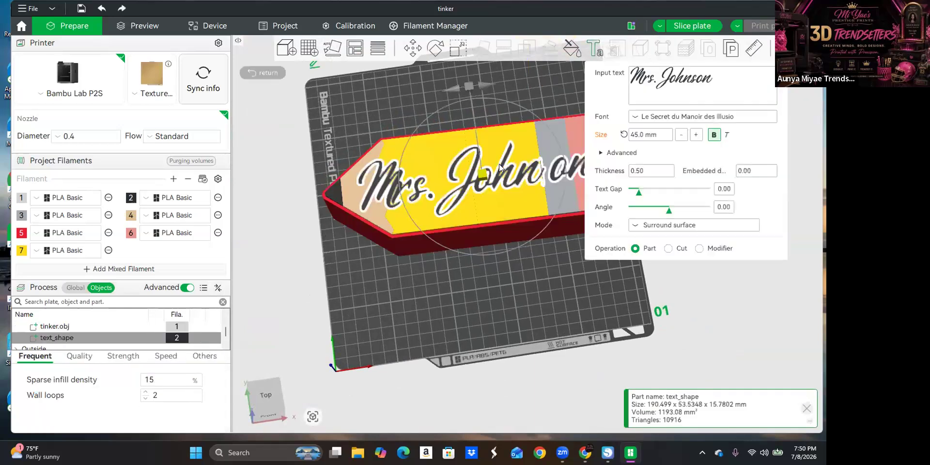
double_click(649, 135)
text(40)
key(Return)
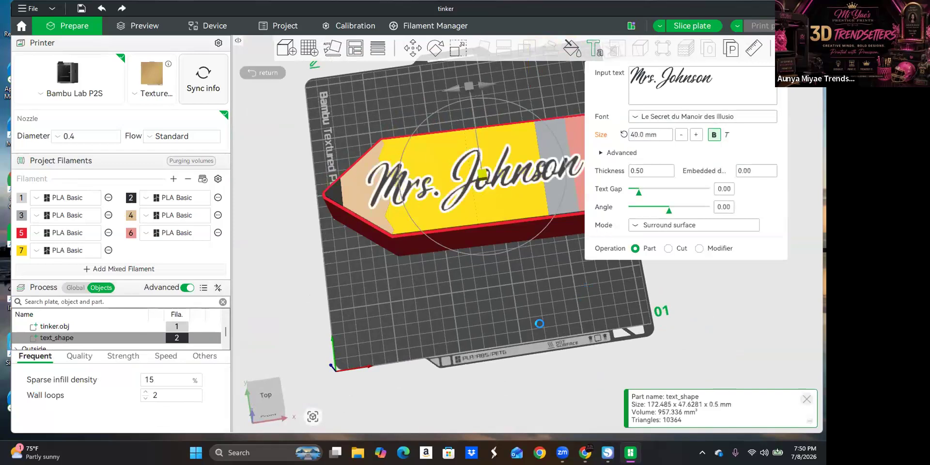
click(528, 304)
right_drag(544, 300, 516, 311)
drag(529, 311, 498, 324)
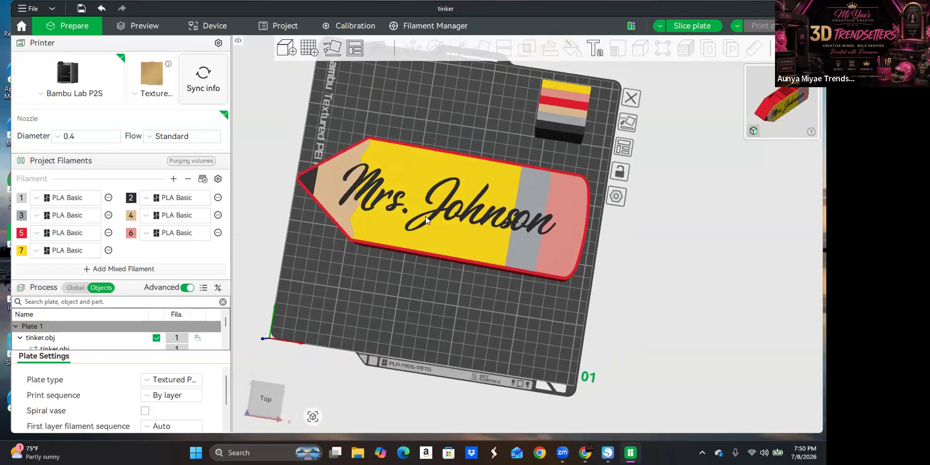
Step: Move the name text slightly along the pencil toward the eraser end, clear of the wood-coloured tip
click(358, 178)
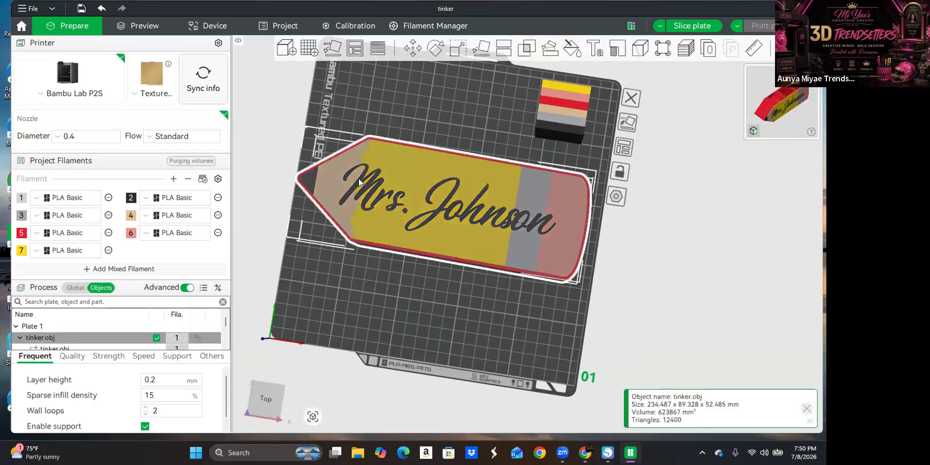
drag(453, 202, 475, 209)
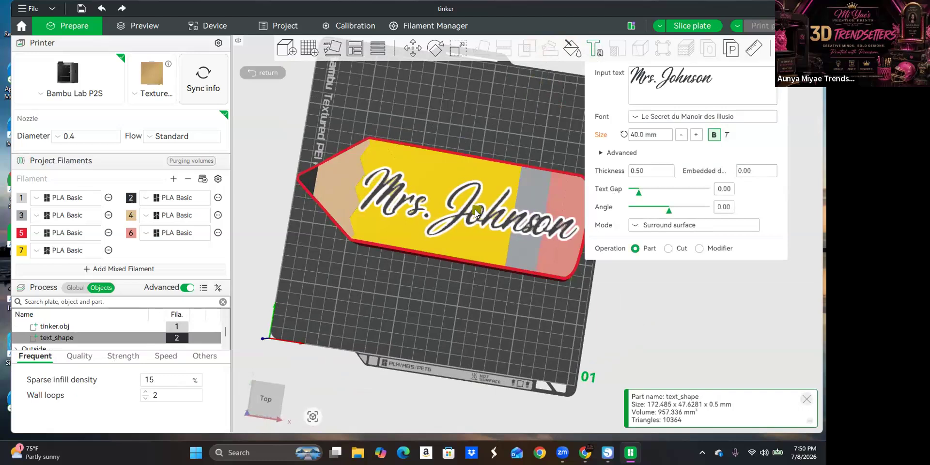
drag(475, 209, 476, 210)
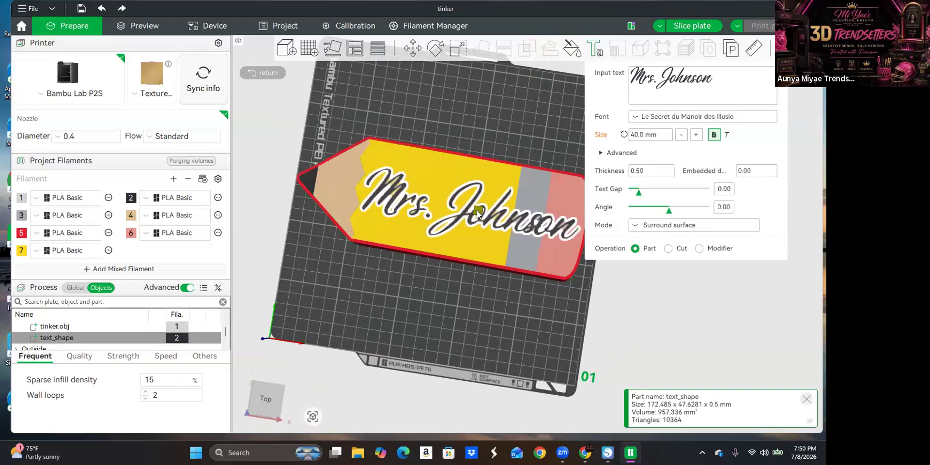
click(489, 324)
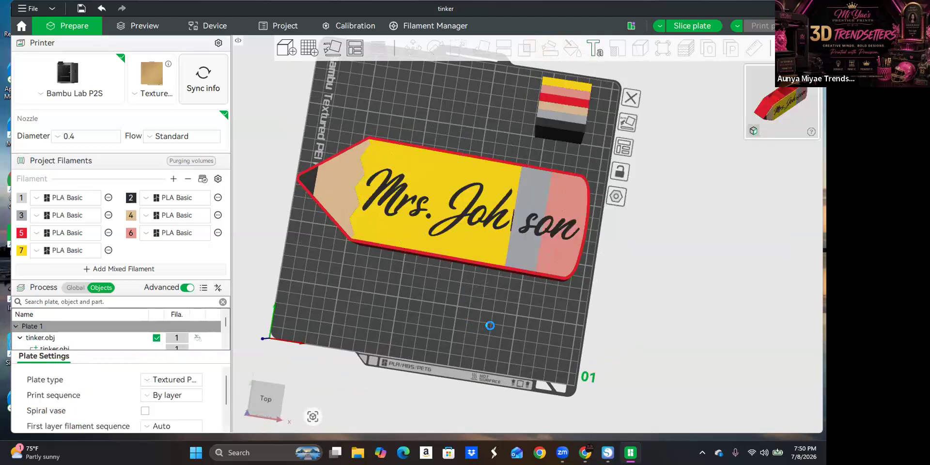
mouse_move(498, 311)
mouse_down()
mouse_move(506, 323)
mouse_move(495, 206)
mouse_up()
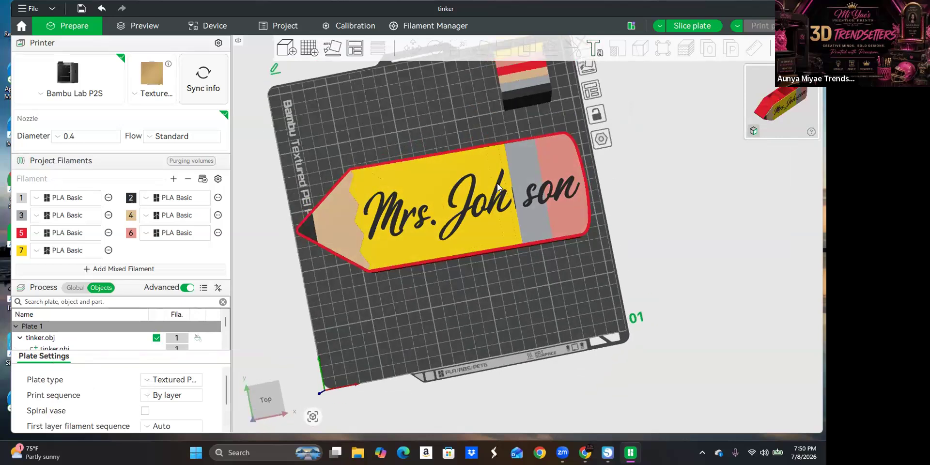
Step: Try smaller sizes of 37 mm and 35 mm for the name text
double_click(497, 183)
click(637, 135)
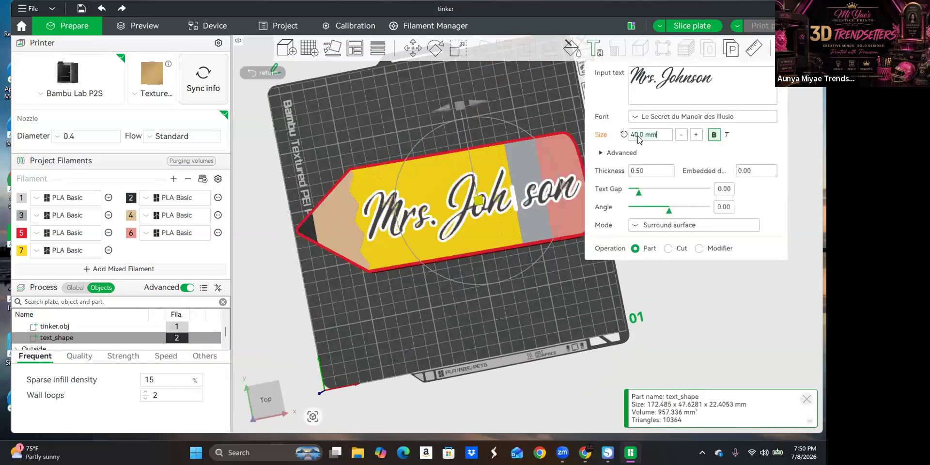
text(37)
click(617, 199)
double_click(646, 134)
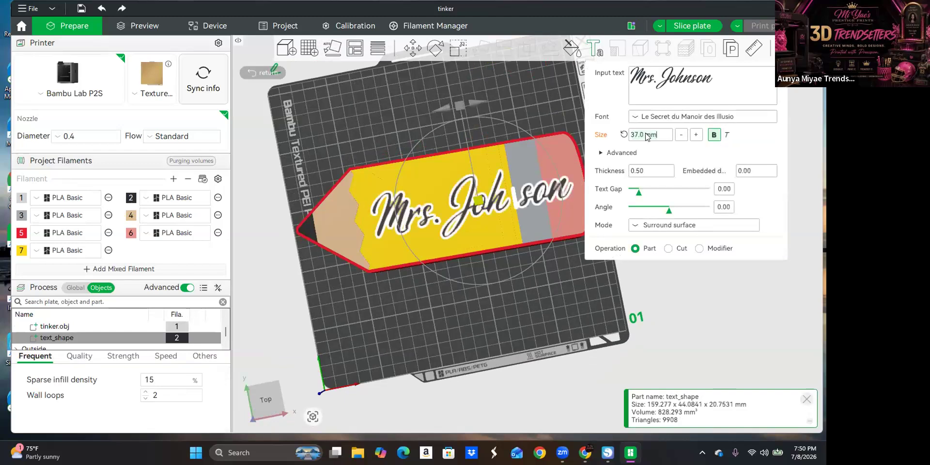
text(35)
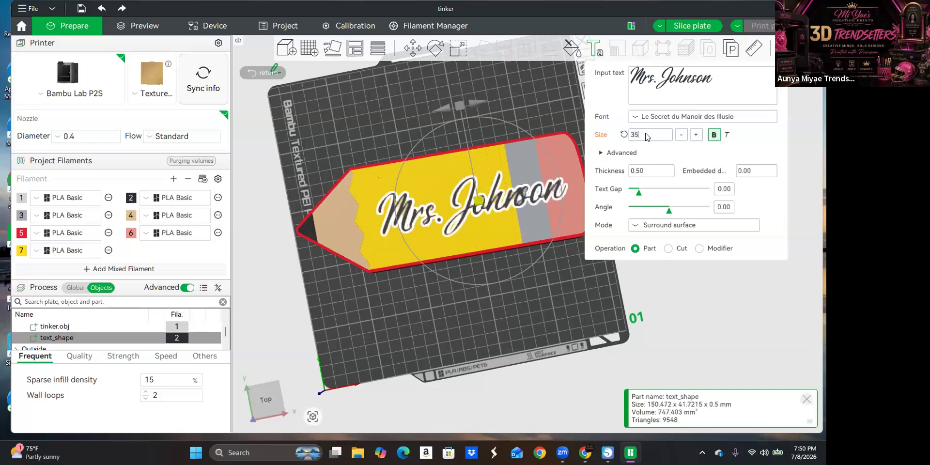
text(3)
key(Return)
Step: Set the name text's size to 34 mm after trying 30 mm
double_click(646, 135)
text(30)
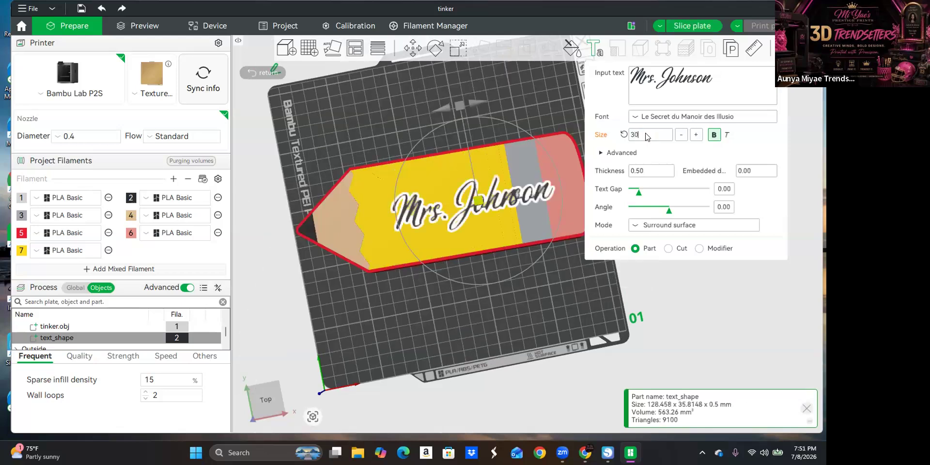
key(BackSpace)
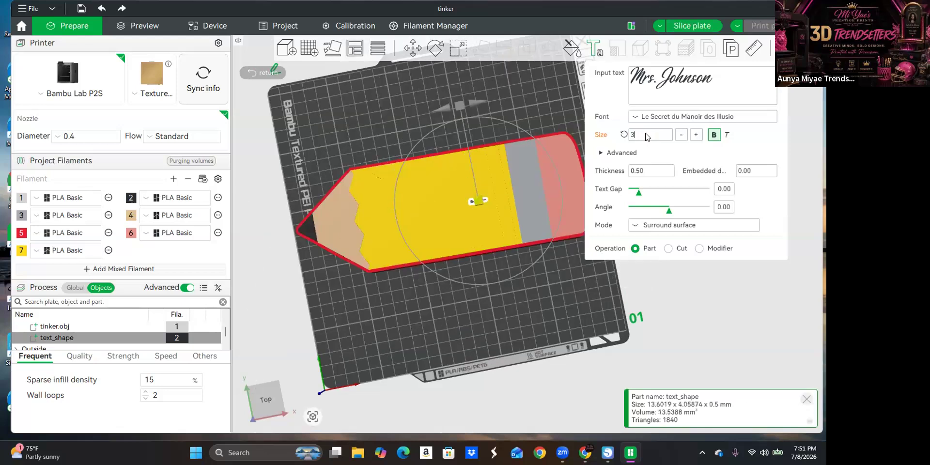
text(4)
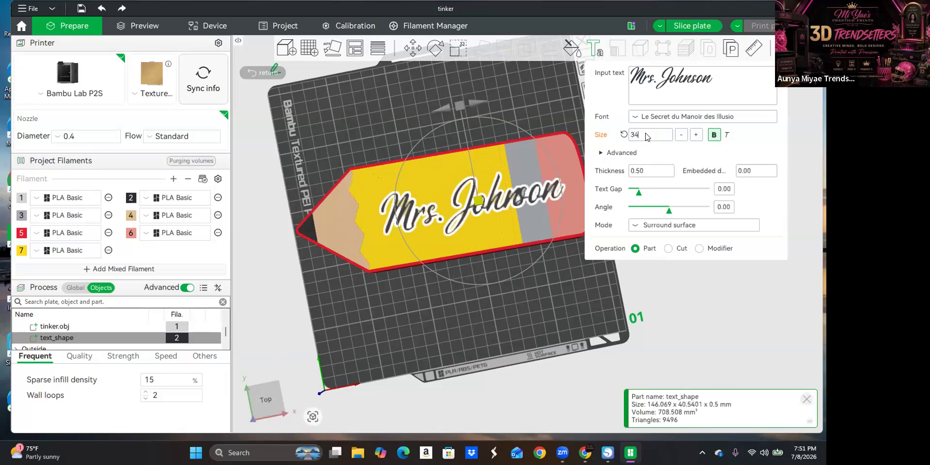
click(560, 320)
Step: Examine the name lettering up close and the holder's compartments from the back
mouse_move(559, 320)
mouse_down()
mouse_move(541, 299)
mouse_move(563, 308)
mouse_move(559, 324)
mouse_move(543, 332)
mouse_move(556, 323)
mouse_move(514, 288)
mouse_up()
scroll(511, 285, down, 5)
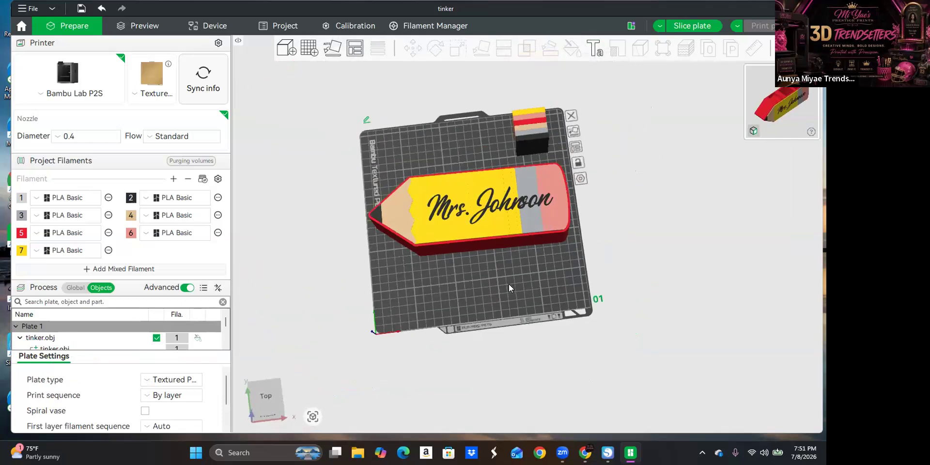
mouse_move(441, 249)
mouse_down()
mouse_move(409, 301)
mouse_move(497, 312)
mouse_move(486, 298)
mouse_up()
scroll(485, 295, up, 12)
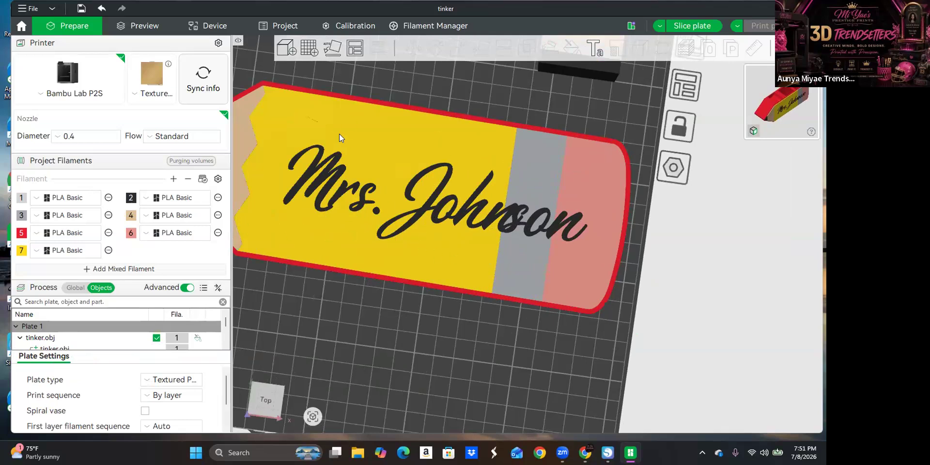
scroll(344, 209, down, 4)
mouse_move(525, 312)
mouse_down()
mouse_move(454, 308)
mouse_move(437, 256)
mouse_move(410, 254)
mouse_move(419, 273)
mouse_move(487, 271)
mouse_move(424, 287)
mouse_move(387, 239)
mouse_move(409, 246)
mouse_move(473, 179)
mouse_up()
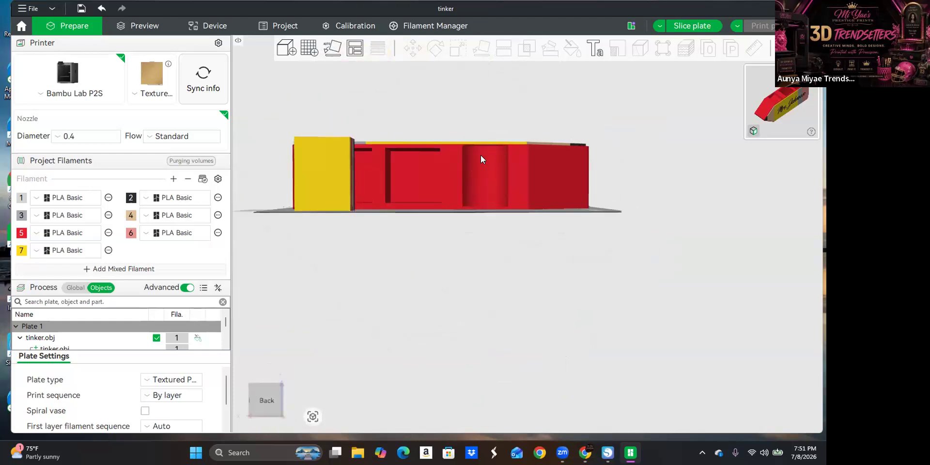
drag(483, 240, 482, 237)
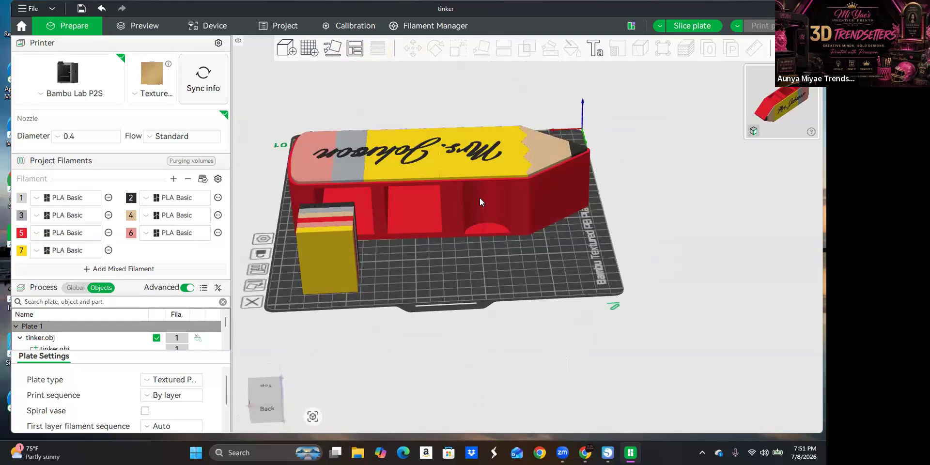
mouse_move(376, 273)
mouse_down()
mouse_move(437, 294)
mouse_move(506, 286)
mouse_move(500, 312)
mouse_move(488, 316)
mouse_move(474, 289)
mouse_move(414, 290)
mouse_move(397, 318)
mouse_move(481, 335)
mouse_move(277, 319)
mouse_up()
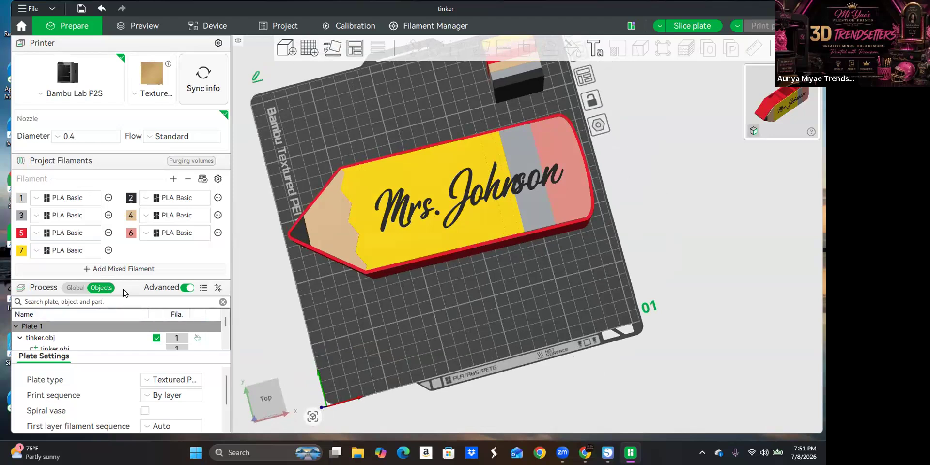
Step: Restrict supports to the build plate only in the global process settings and slice the plate
click(69, 287)
click(73, 287)
click(73, 287)
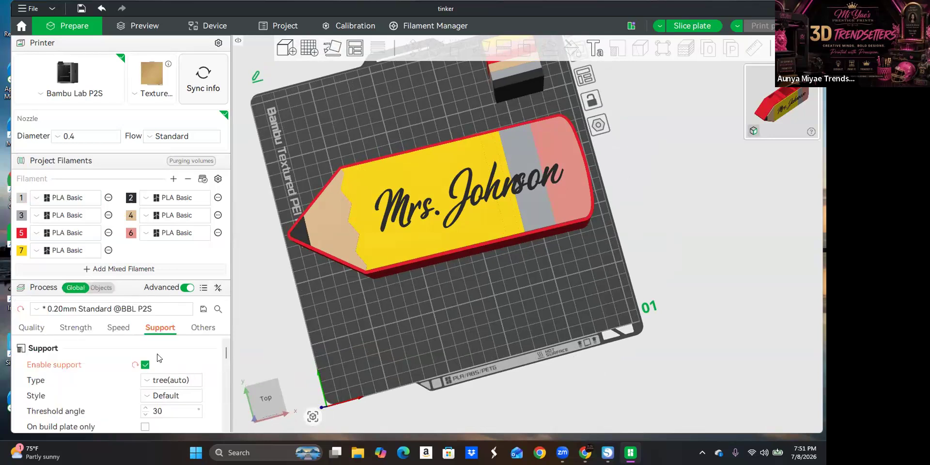
scroll(160, 390, down, 2)
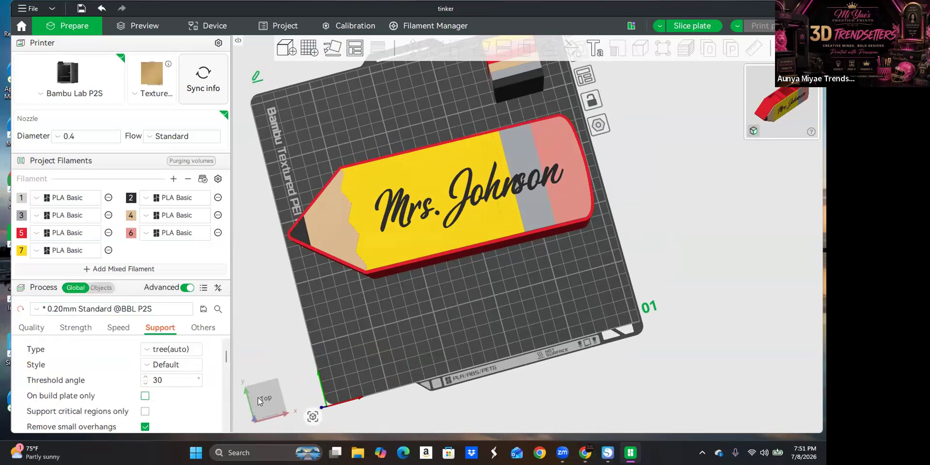
click(146, 395)
drag(561, 298, 435, 268)
scroll(436, 264, down, 2)
click(689, 23)
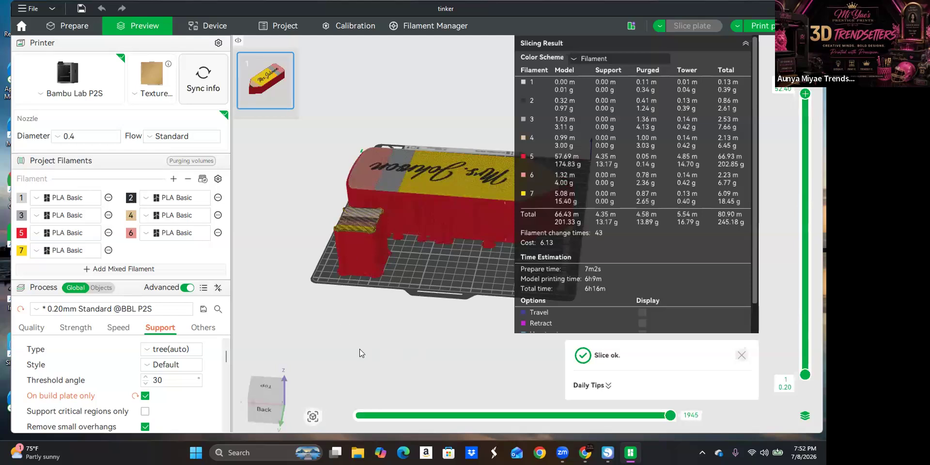
Step: Examine the sliced holder in the preview from above, and the unsliced model on the plate from above and the front
mouse_move(349, 348)
mouse_down()
mouse_move(443, 370)
mouse_move(434, 353)
mouse_move(389, 334)
mouse_move(361, 349)
mouse_move(326, 406)
mouse_up()
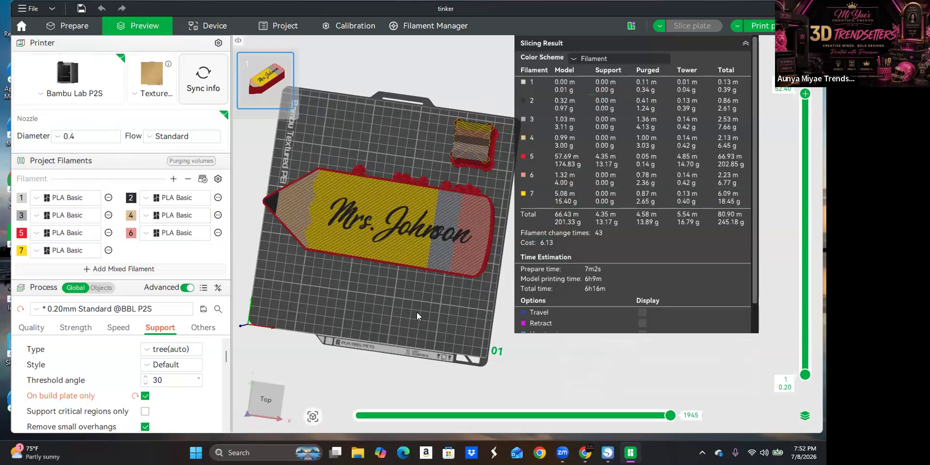
mouse_move(410, 289)
mouse_down()
mouse_move(415, 270)
mouse_move(397, 269)
mouse_move(345, 287)
mouse_move(338, 313)
mouse_move(355, 327)
mouse_move(460, 337)
mouse_move(425, 332)
mouse_up()
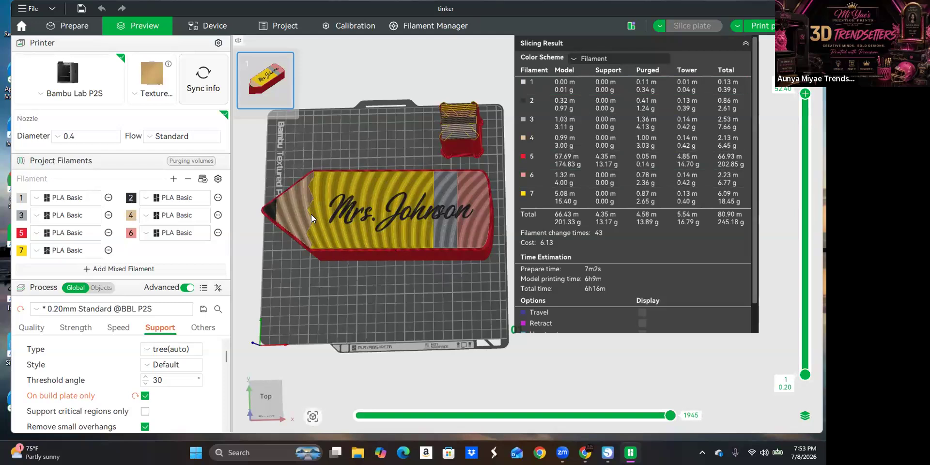
scroll(360, 214, up, 2)
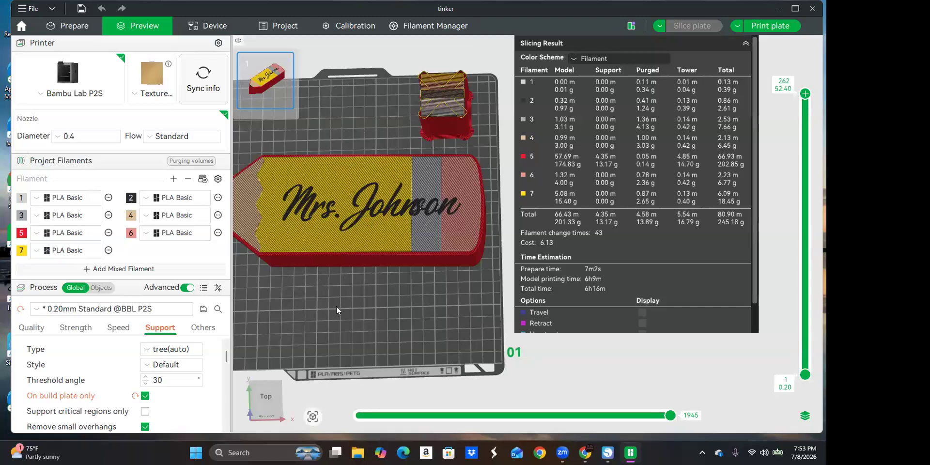
mouse_move(339, 305)
right_down()
mouse_move(400, 279)
mouse_move(396, 265)
mouse_move(376, 266)
right_up()
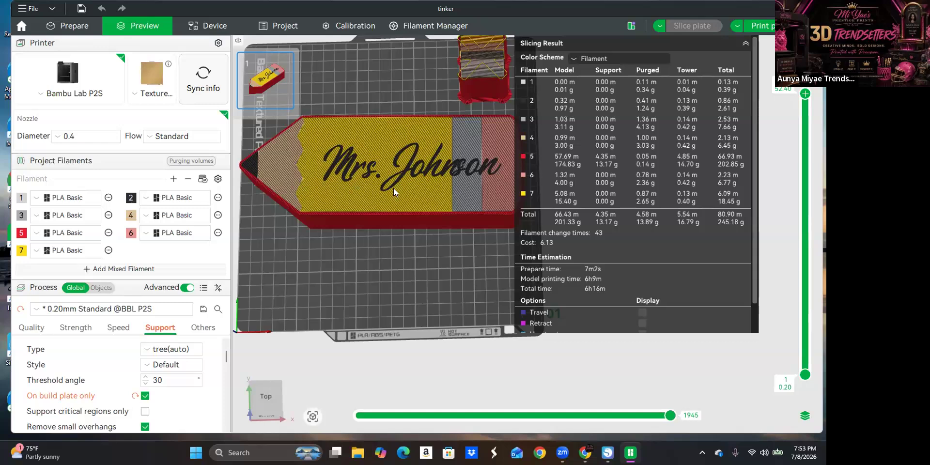
click(72, 26)
mouse_move(412, 282)
mouse_down()
mouse_move(404, 253)
mouse_move(379, 250)
mouse_move(373, 272)
mouse_move(440, 281)
mouse_move(430, 288)
mouse_move(438, 251)
mouse_move(500, 266)
mouse_move(331, 195)
mouse_up()
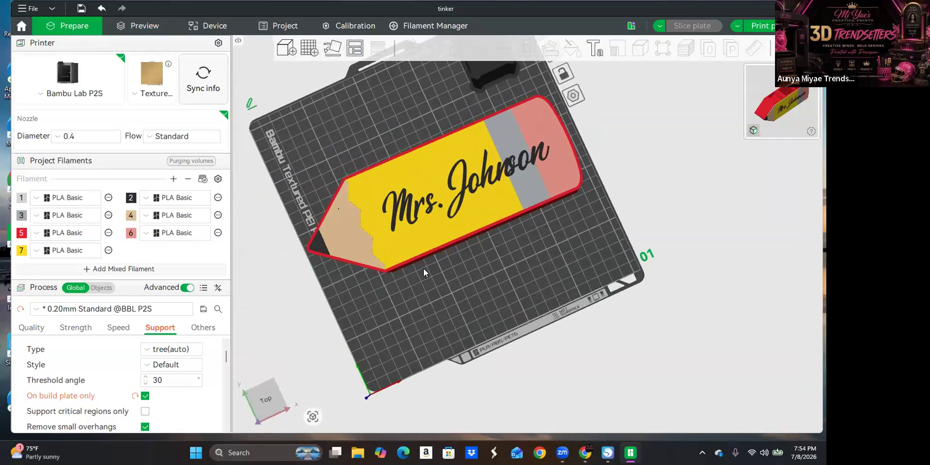
mouse_move(442, 279)
mouse_down()
mouse_move(436, 241)
mouse_move(442, 267)
mouse_move(340, 180)
mouse_up()
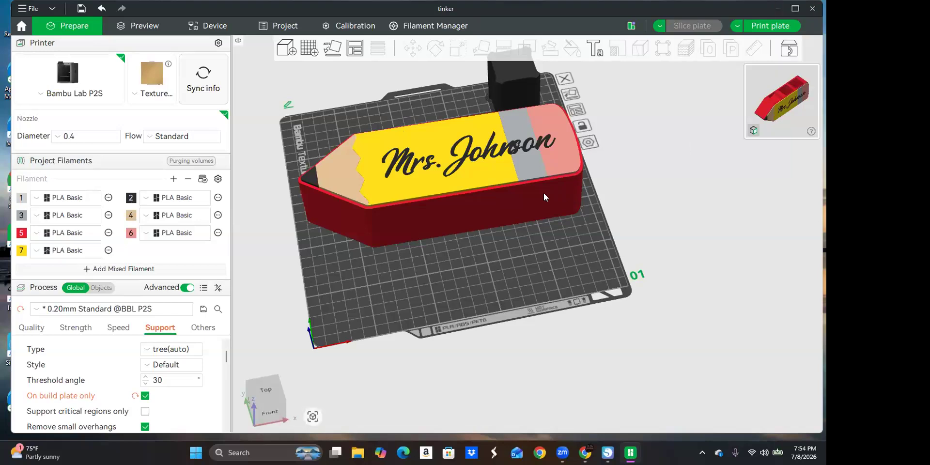
mouse_move(499, 246)
middle_down()
mouse_move(500, 286)
mouse_move(504, 258)
middle_up()
mouse_move(504, 259)
mouse_down()
mouse_move(572, 276)
mouse_move(521, 289)
mouse_move(518, 254)
mouse_move(583, 279)
mouse_move(590, 246)
mouse_move(560, 220)
mouse_move(524, 257)
mouse_move(528, 305)
mouse_move(581, 320)
mouse_move(603, 283)
mouse_move(565, 293)
mouse_up()
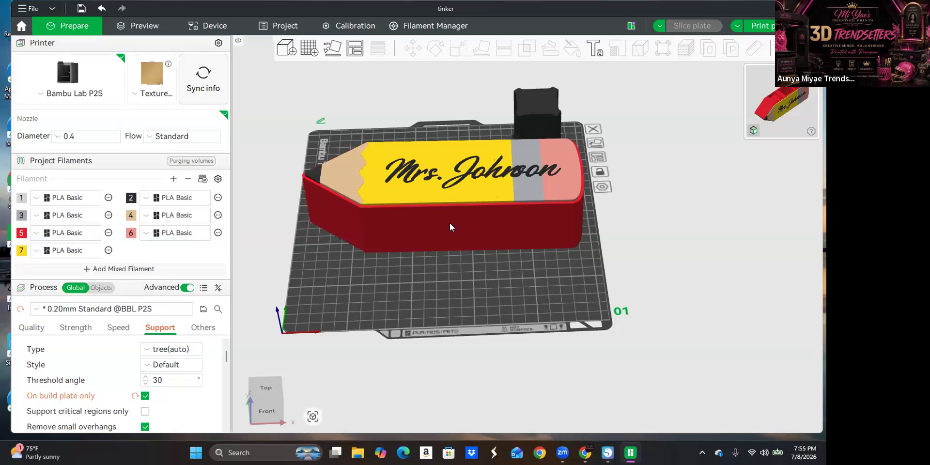
mouse_move(454, 299)
mouse_down()
mouse_move(443, 307)
mouse_move(392, 266)
mouse_move(303, 230)
mouse_move(307, 269)
mouse_move(448, 245)
mouse_move(498, 299)
mouse_move(497, 280)
mouse_move(449, 256)
mouse_move(388, 274)
mouse_move(347, 272)
mouse_move(322, 246)
mouse_move(351, 273)
mouse_move(354, 253)
mouse_move(330, 244)
mouse_move(342, 270)
mouse_move(415, 289)
mouse_move(453, 284)
mouse_move(421, 225)
mouse_up()
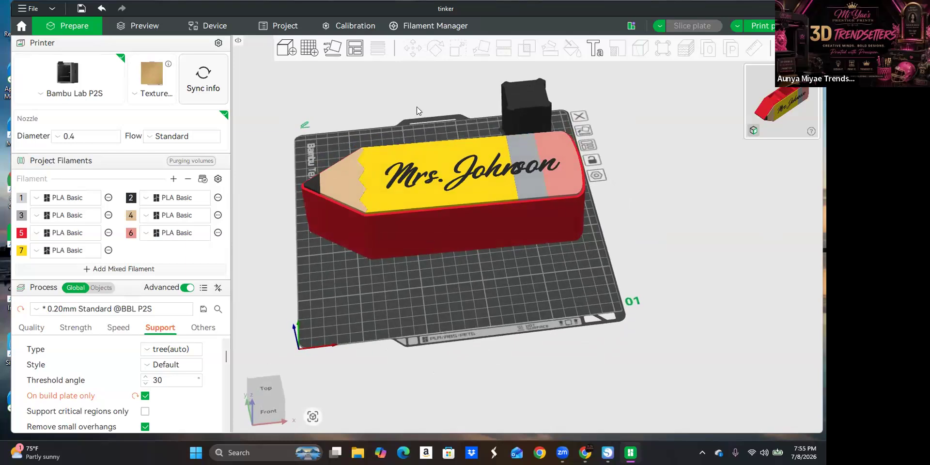
Step: Start a planar cut on the pencil holder and raise the cut plane to a height of 51.08 mm
click(398, 226)
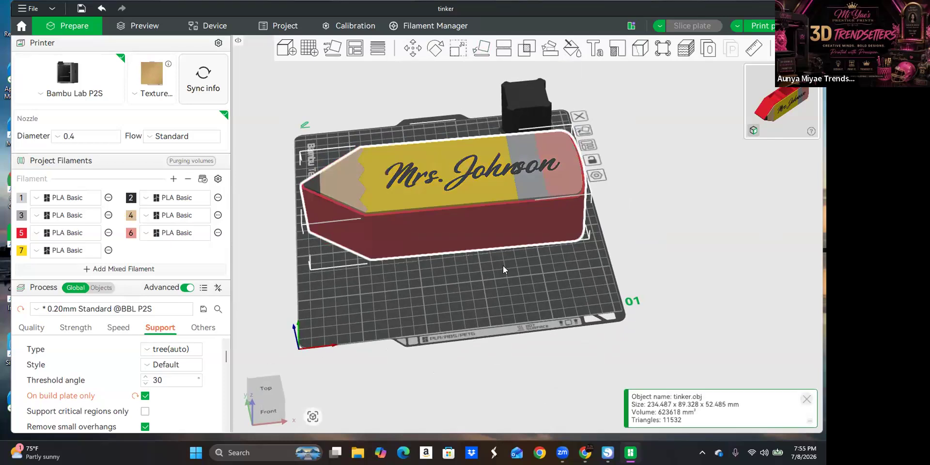
drag(497, 293, 491, 130)
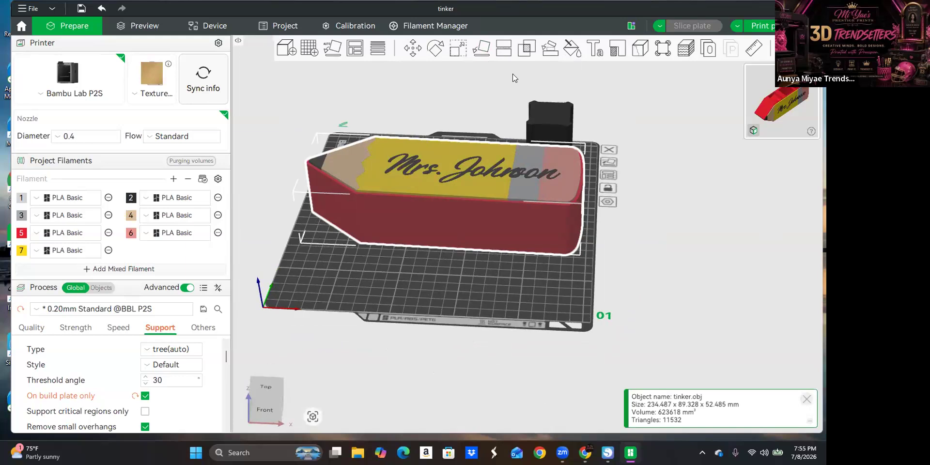
click(503, 48)
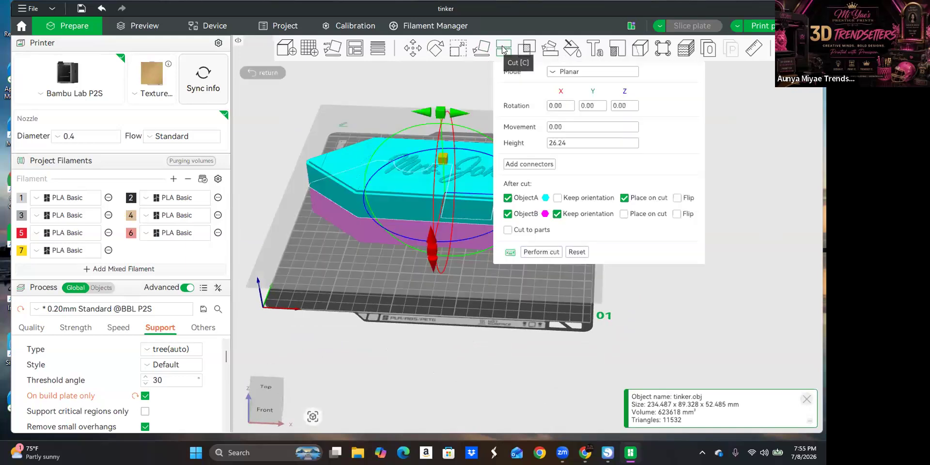
scroll(425, 262, up, 5)
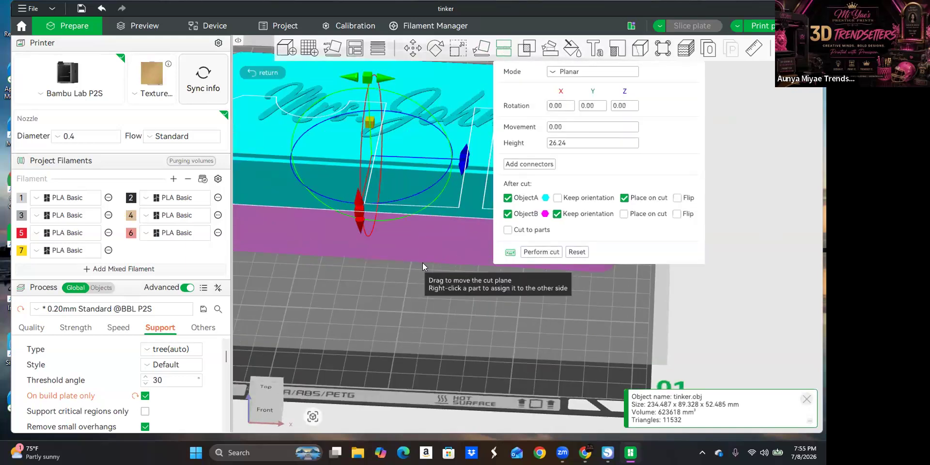
drag(417, 314, 426, 234)
scroll(396, 318, down, 5)
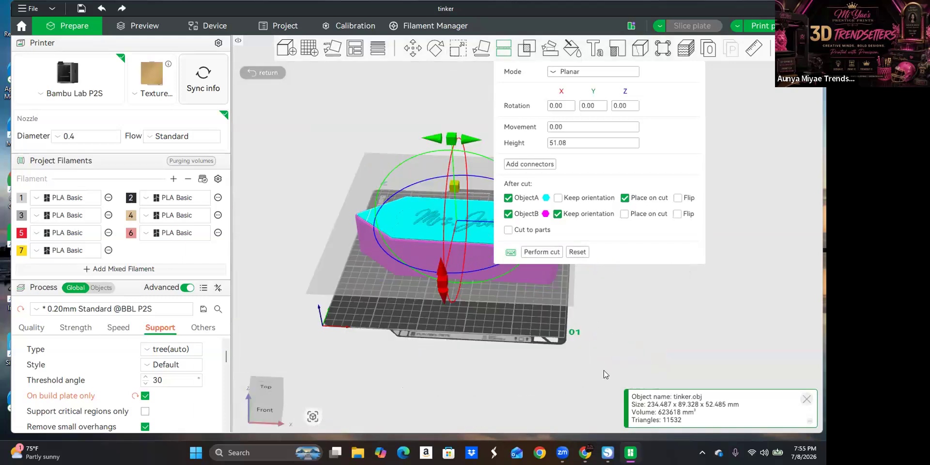
Step: Keep the upper piece's orientation, enable cutting to parts, and perform the planar cut
drag(629, 316, 447, 307)
right_drag(448, 308, 496, 312)
scroll(550, 306, down, 4)
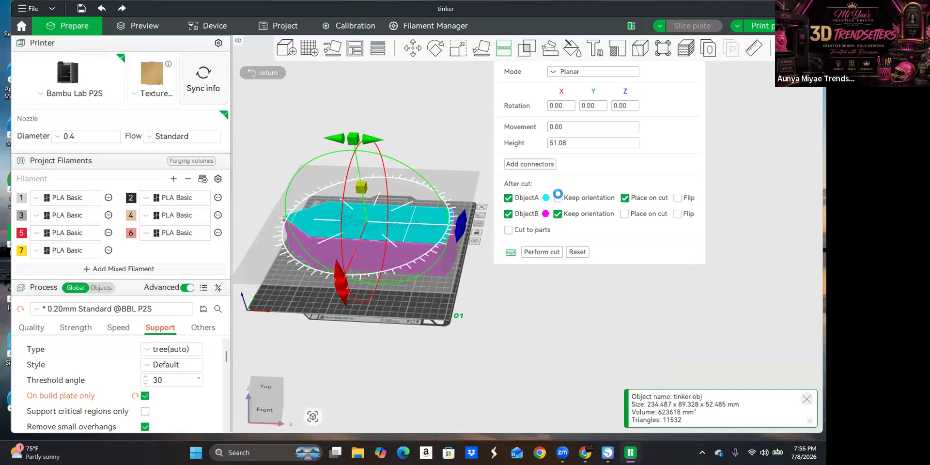
click(558, 197)
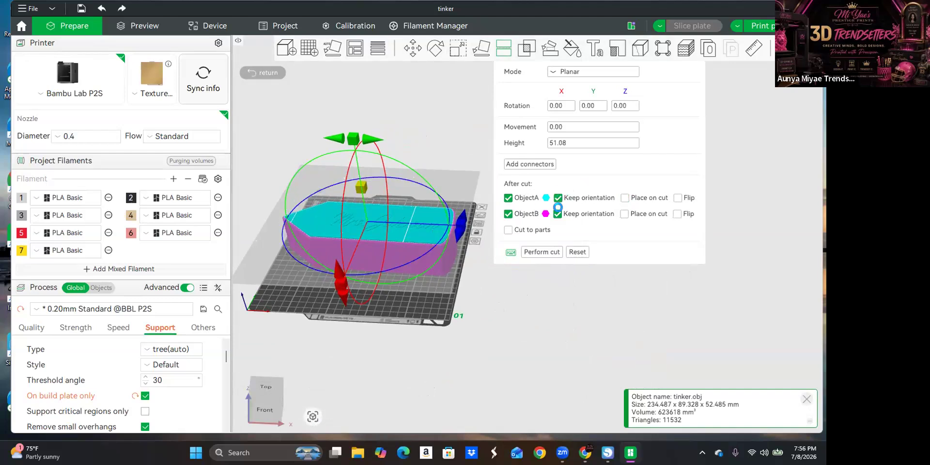
click(507, 229)
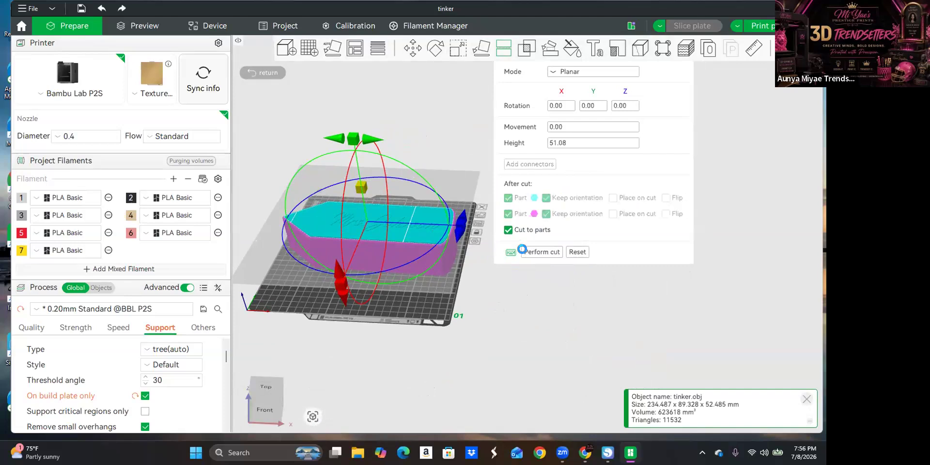
click(541, 252)
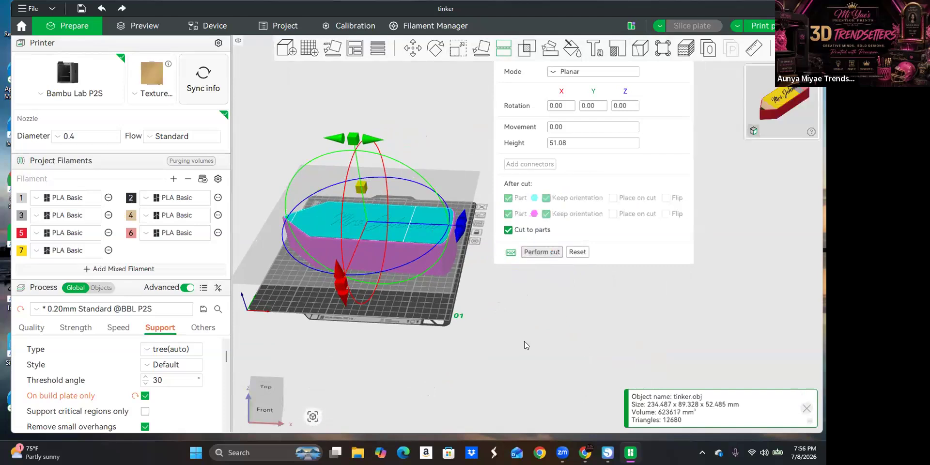
Step: Shift the thin top part off the holder body to check the cut, and undo the moves and the cut
scroll(383, 295, up, 3)
scroll(335, 322, down, 2)
right_drag(330, 223, 386, 245)
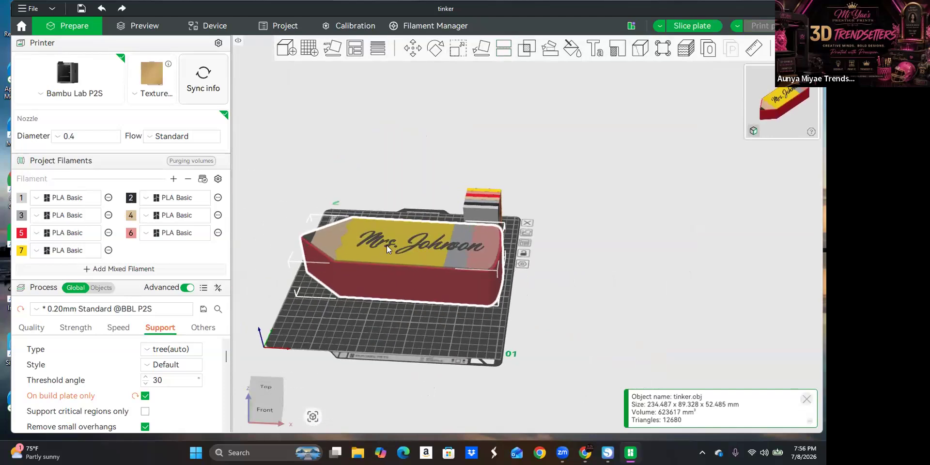
click(387, 247)
click(444, 258)
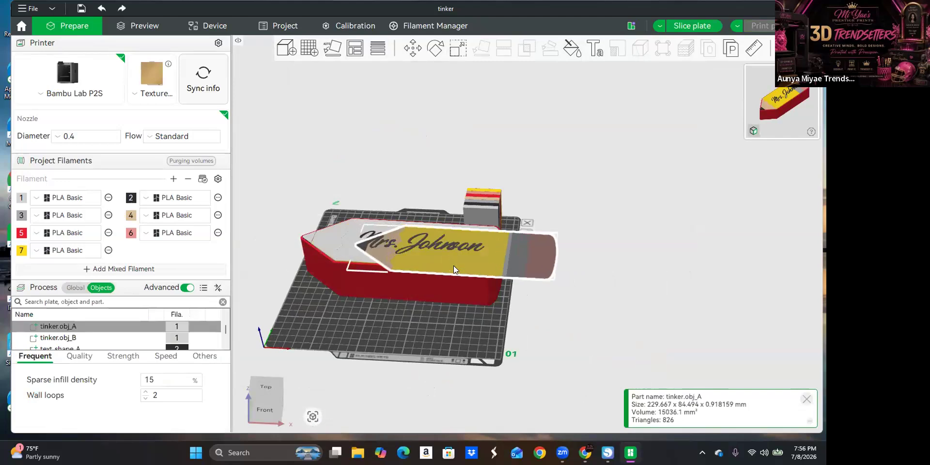
mouse_move(390, 250)
mouse_down()
mouse_move(384, 347)
mouse_move(382, 261)
mouse_up()
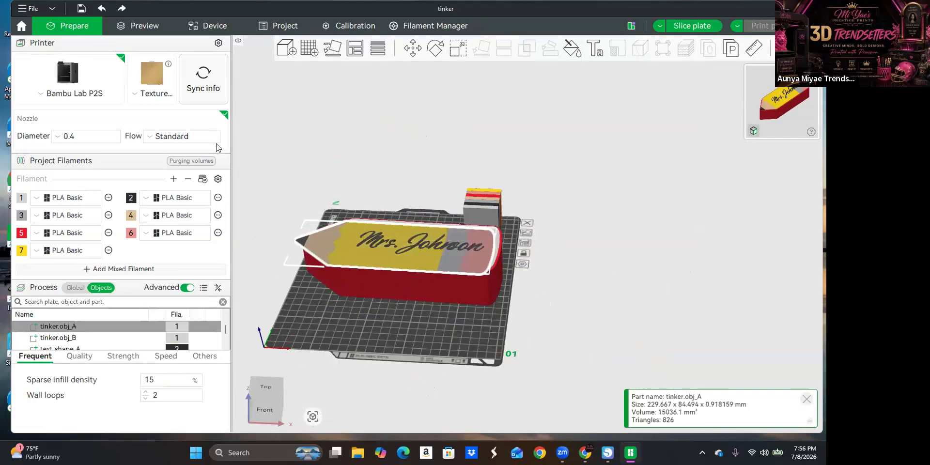
click(101, 9)
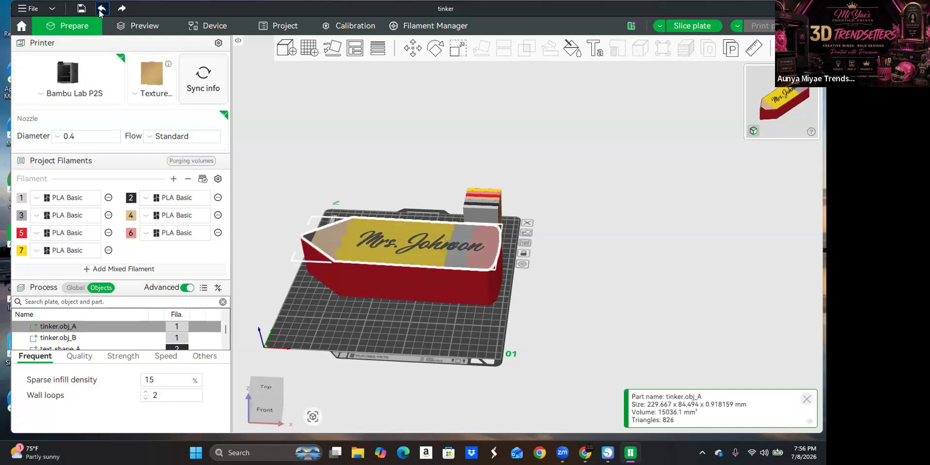
click(101, 8)
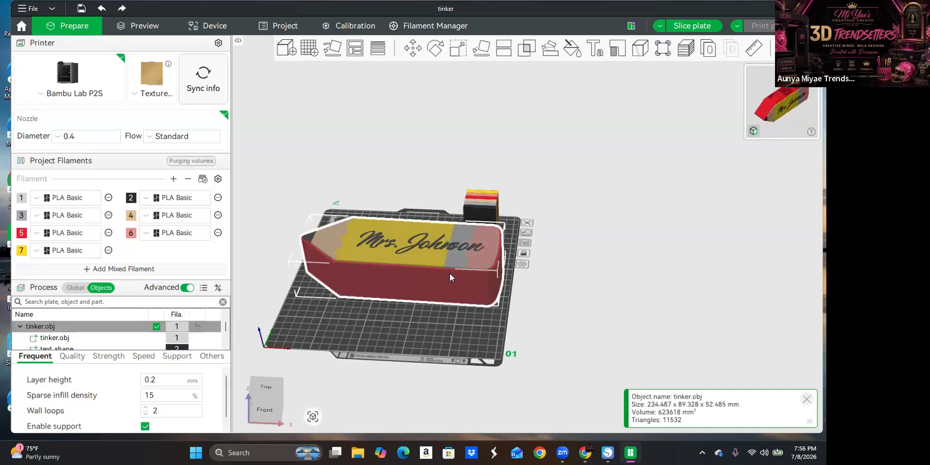
scroll(450, 281, up, 5)
scroll(450, 281, down, 5)
mouse_move(448, 246)
mouse_down()
mouse_move(408, 259)
mouse_move(445, 259)
mouse_up()
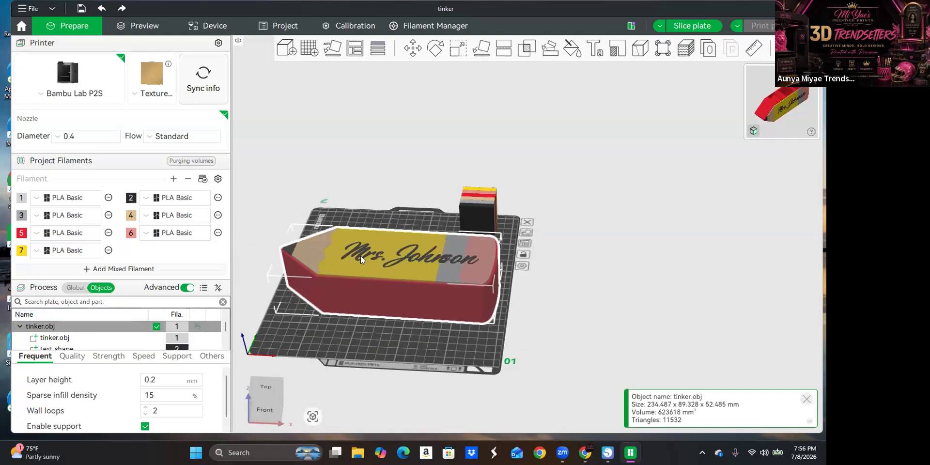
double_click(352, 258)
drag(347, 256, 350, 250)
click(295, 306)
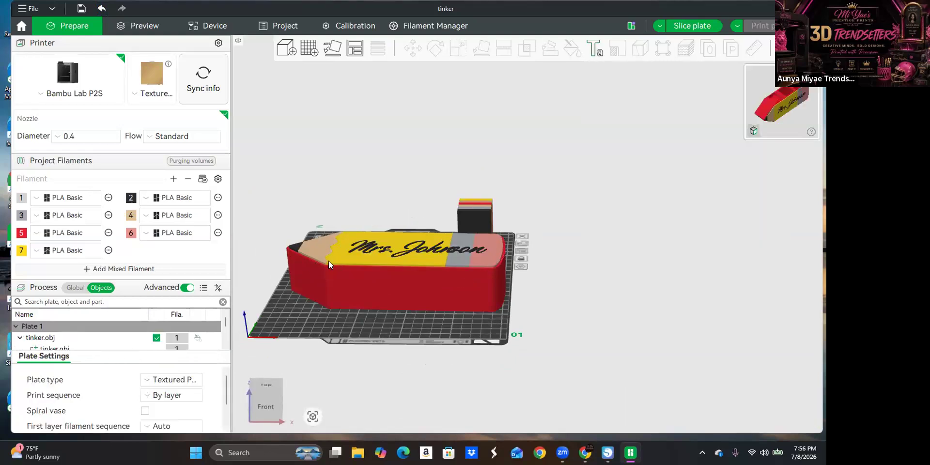
Step: Cut the holder into parts with a planar cut at a height of 50.05 mm
click(328, 261)
key(c)
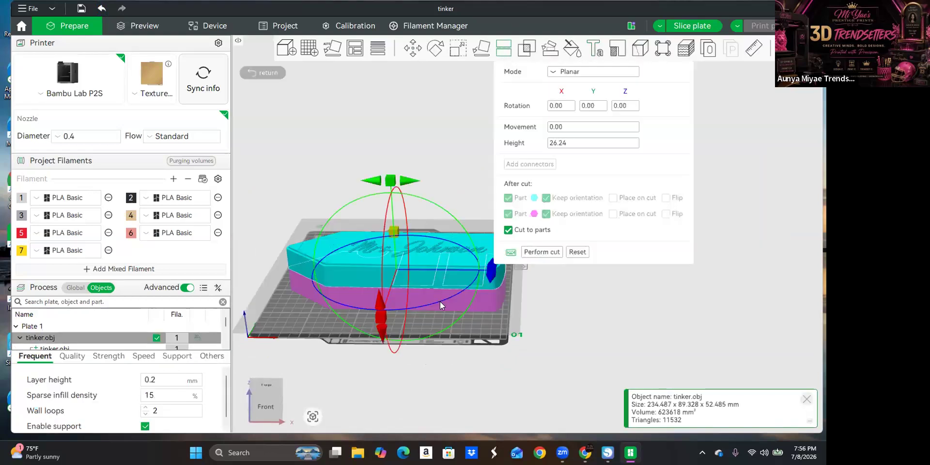
scroll(520, 316, up, 5)
scroll(543, 333, up, 5)
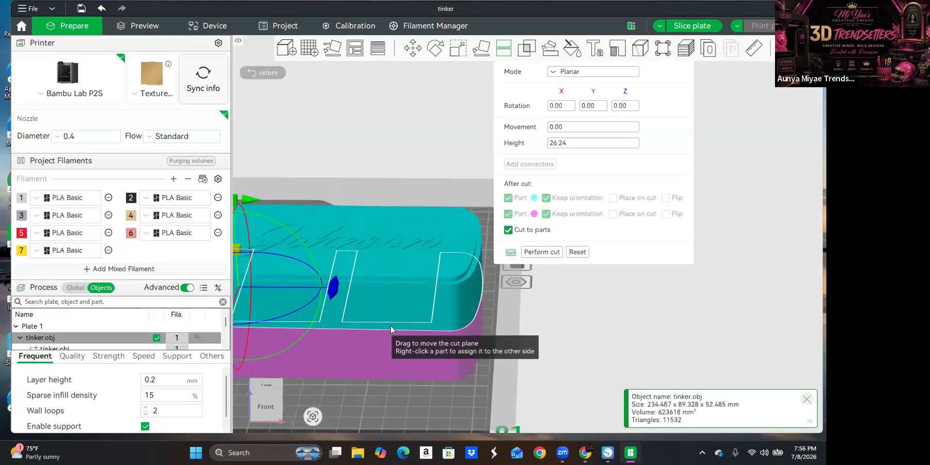
drag(393, 318, 469, 271)
scroll(472, 283, down, 8)
right_drag(469, 350, 468, 368)
drag(467, 368, 465, 394)
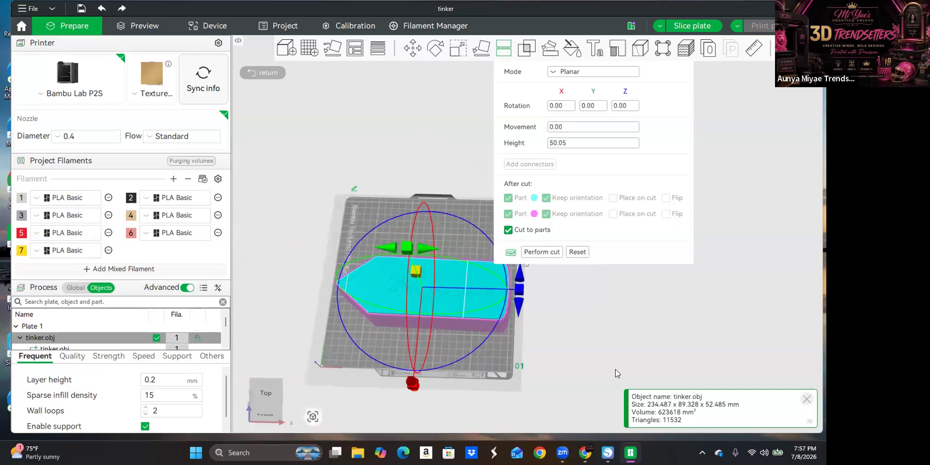
right_drag(567, 274, 523, 228)
click(541, 251)
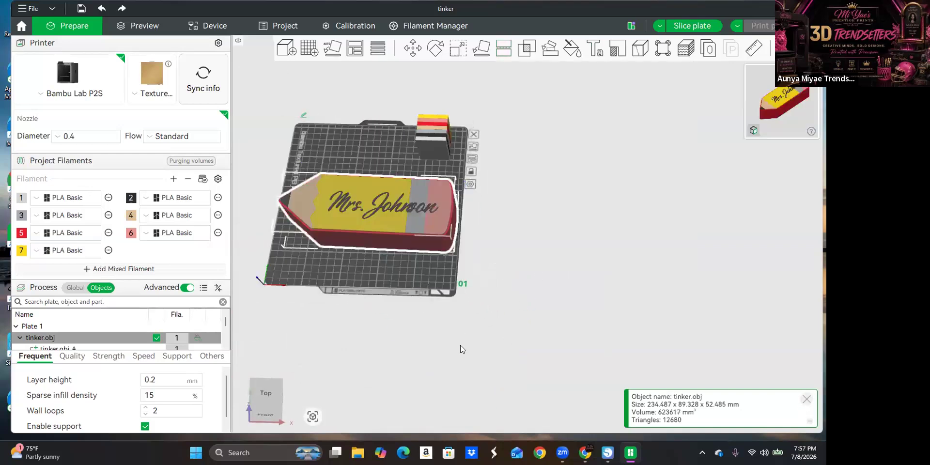
Step: Move the lower body part out from under the named top part to inspect the new cut
click(451, 364)
drag(439, 333, 438, 323)
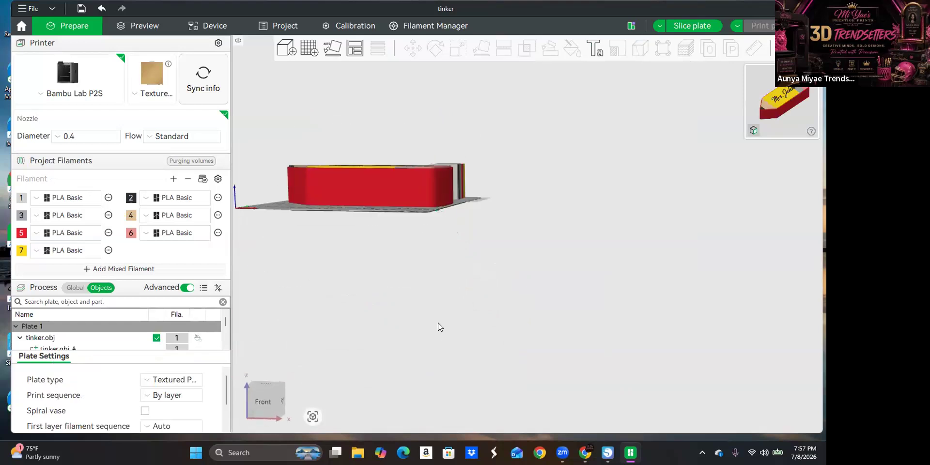
click(419, 190)
drag(416, 196, 371, 283)
mouse_move(409, 326)
mouse_down()
mouse_move(413, 368)
mouse_move(345, 389)
mouse_up()
scroll(339, 347, up, 1)
right_drag(549, 336, 678, 230)
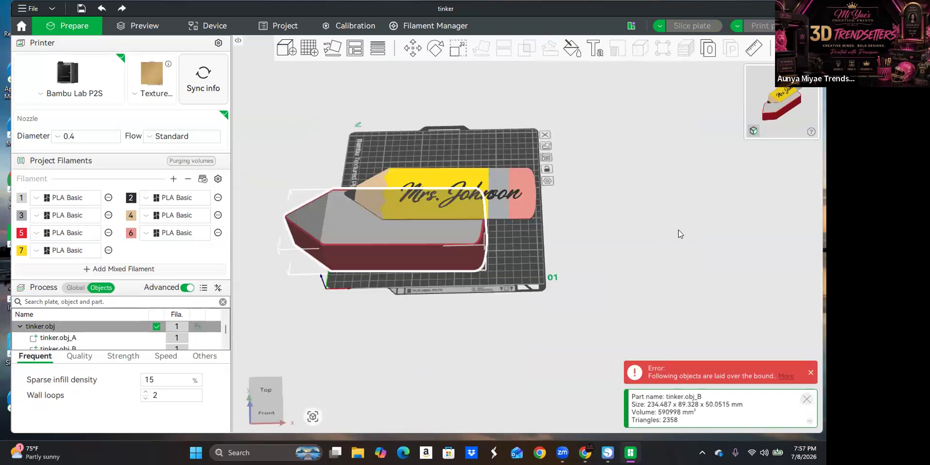
Step: Pull the body and the named top part fully apart and view both from above
mouse_move(505, 225)
mouse_down()
mouse_move(400, 235)
mouse_move(350, 166)
mouse_move(317, 210)
mouse_move(332, 234)
mouse_move(315, 162)
mouse_move(431, 136)
mouse_up()
click(326, 221)
click(307, 174)
drag(415, 259, 401, 146)
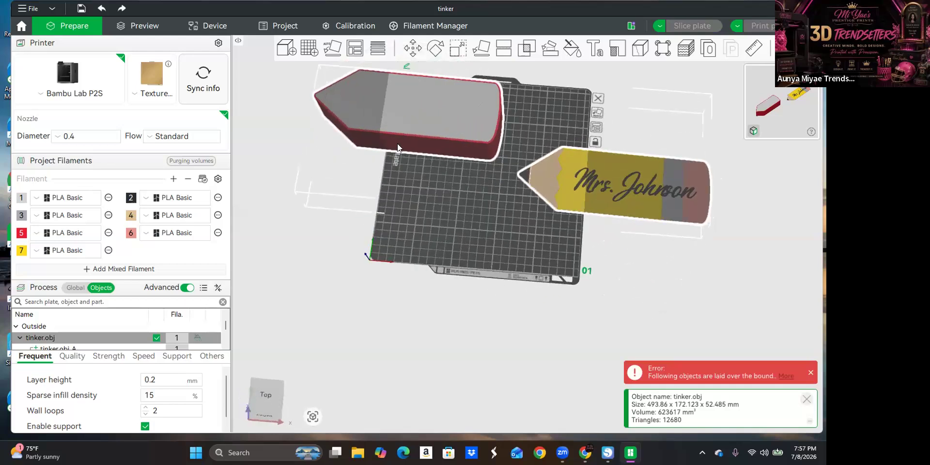
Step: Undo the part moves and the planar cut to restore the holder as one piece
click(102, 9)
click(101, 11)
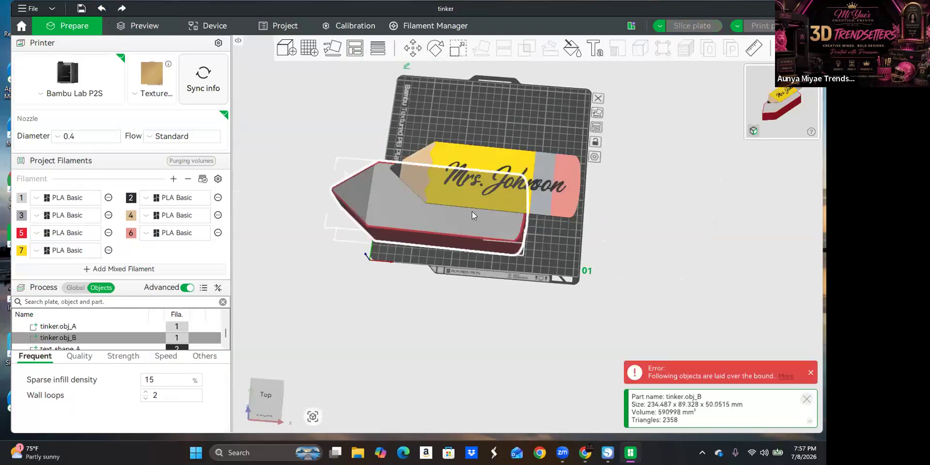
click(101, 10)
mouse_move(431, 258)
mouse_down()
mouse_move(434, 228)
mouse_move(487, 161)
mouse_move(487, 278)
mouse_move(512, 339)
mouse_up()
scroll(487, 161, up, 4)
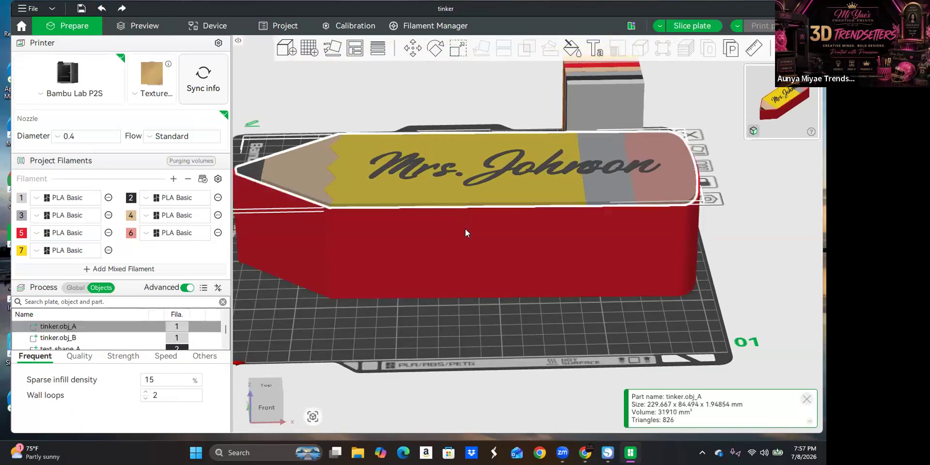
key(ctrl+z)
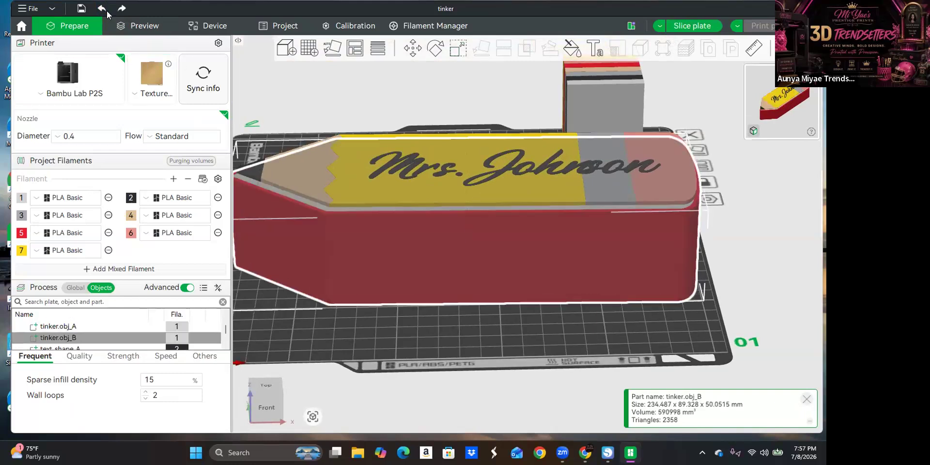
click(102, 8)
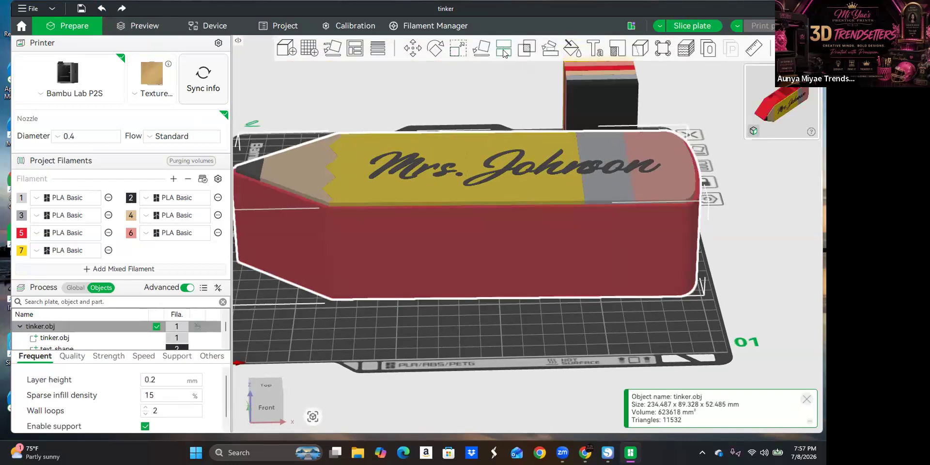
Step: Cut the holder into parts with a planar cut moved up 22.11 mm, leaving a 4.13 mm thick top part
click(503, 48)
drag(385, 225, 382, 201)
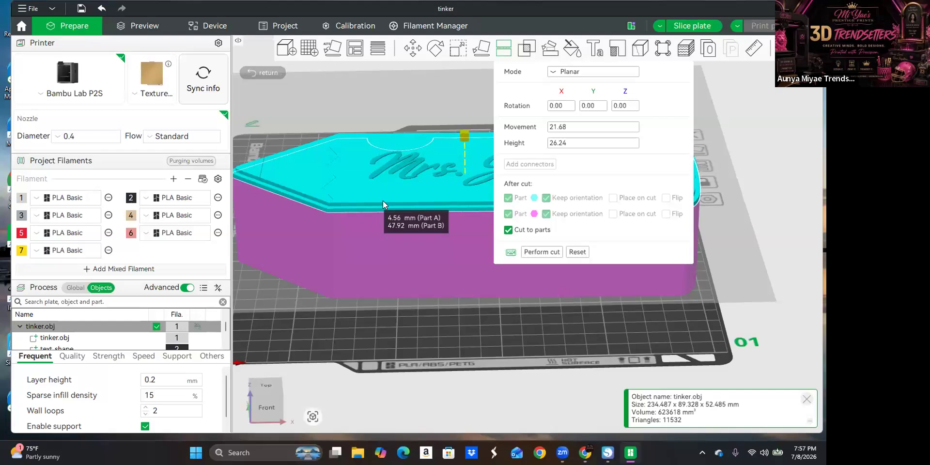
drag(383, 200, 383, 198)
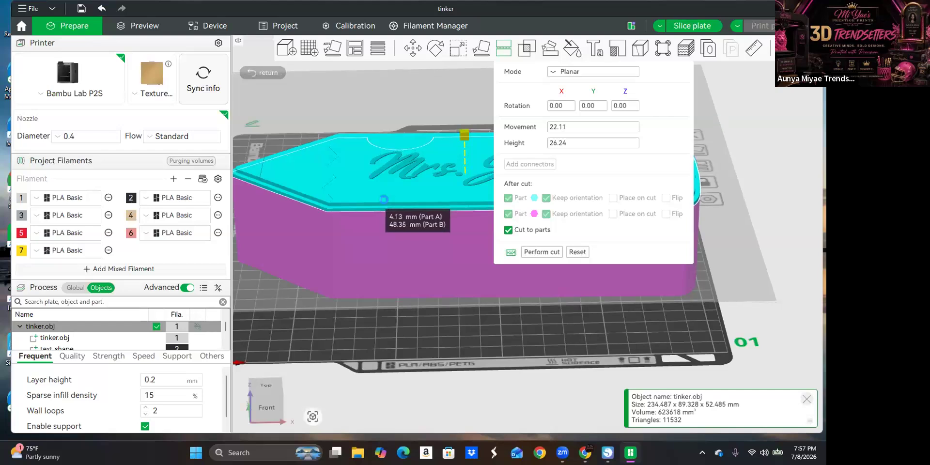
click(541, 252)
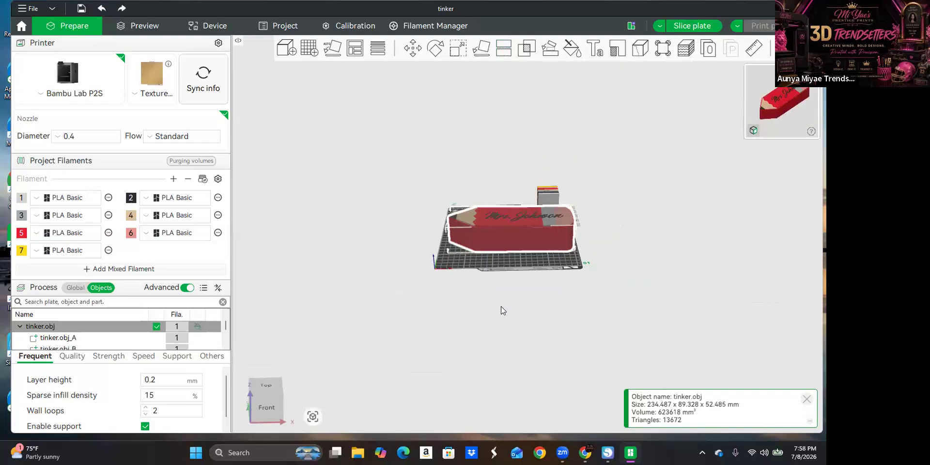
Step: Move the lower body part off the plate beside the named top and inspect both cut parts from above
click(503, 349)
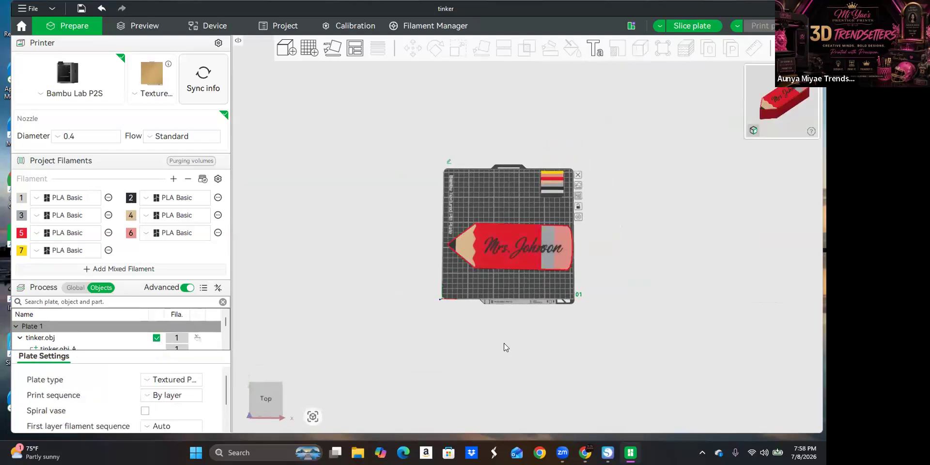
mouse_move(536, 257)
mouse_down()
mouse_move(372, 252)
mouse_move(534, 253)
mouse_move(493, 256)
mouse_move(500, 235)
mouse_move(467, 247)
mouse_move(335, 244)
mouse_move(343, 229)
mouse_up()
click(487, 276)
click(520, 237)
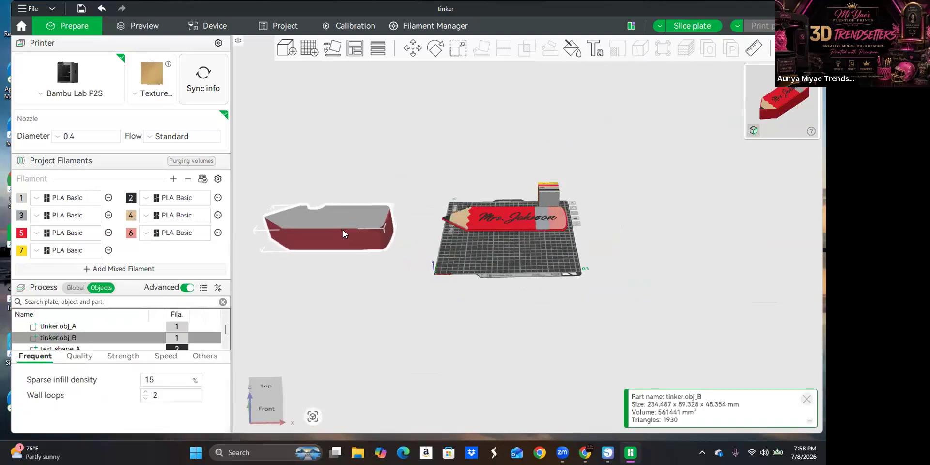
mouse_move(379, 323)
mouse_down()
mouse_move(370, 366)
mouse_move(382, 263)
mouse_move(297, 242)
mouse_move(293, 309)
mouse_move(344, 250)
mouse_move(380, 248)
mouse_move(394, 264)
mouse_move(380, 325)
mouse_move(376, 277)
mouse_move(394, 268)
mouse_move(400, 318)
mouse_move(385, 281)
mouse_up()
scroll(418, 244, up, 3)
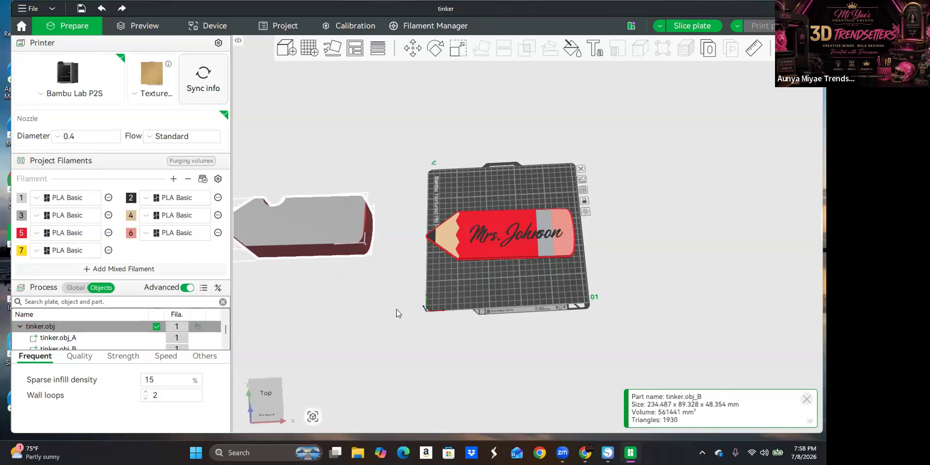
drag(396, 310, 386, 236)
scroll(377, 328, down, 4)
scroll(386, 231, up, 5)
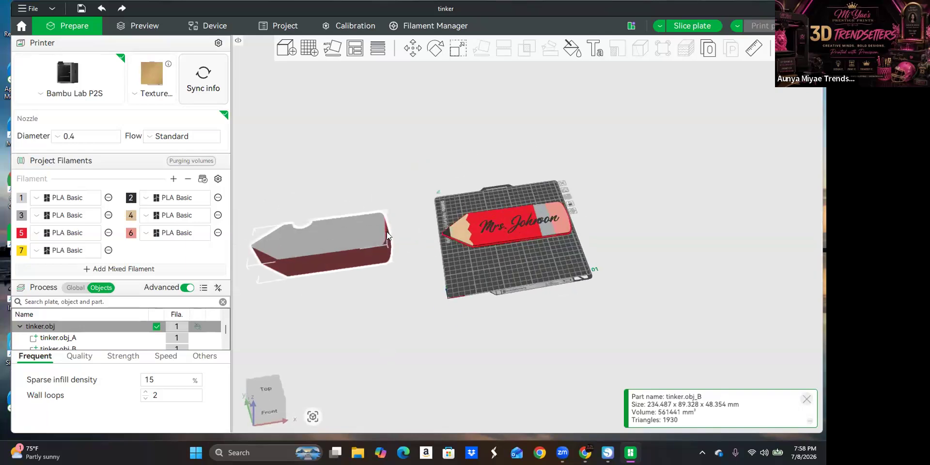
Step: Slide the body part back under the named top, and undo the part moves and the planar cut
drag(303, 235, 516, 223)
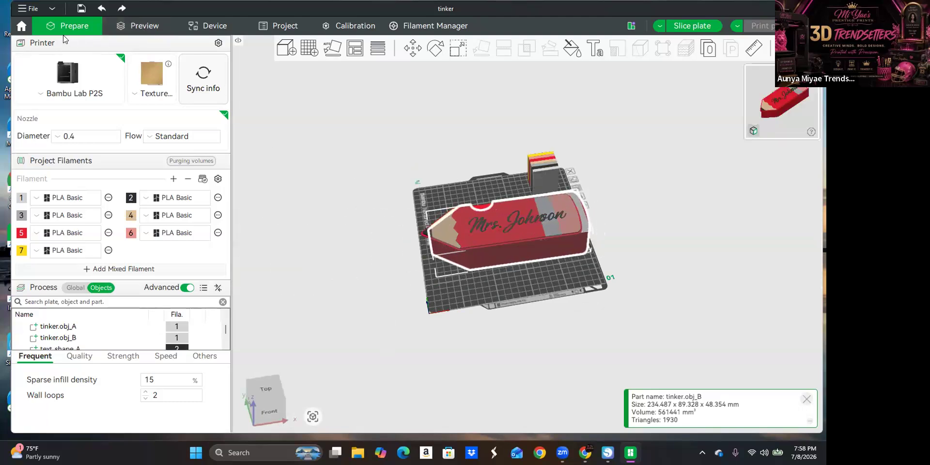
click(101, 9)
click(100, 8)
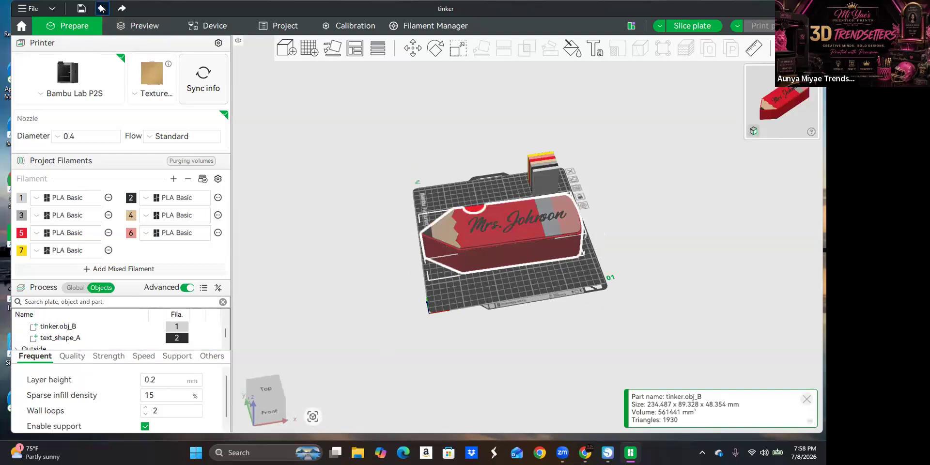
click(100, 8)
click(100, 8)
key(c)
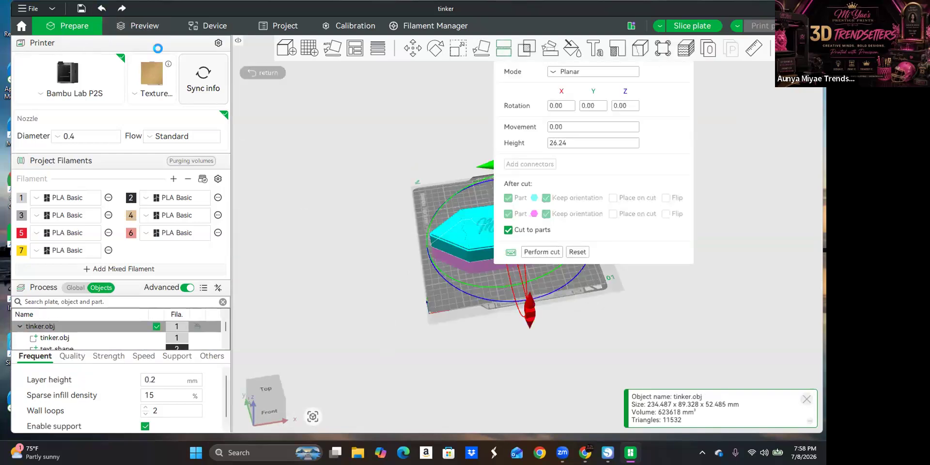
click(100, 8)
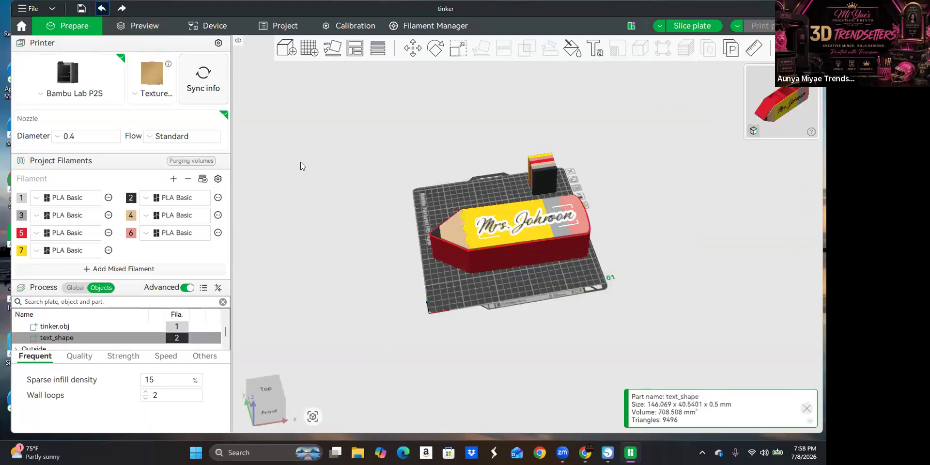
key(ctrl+z)
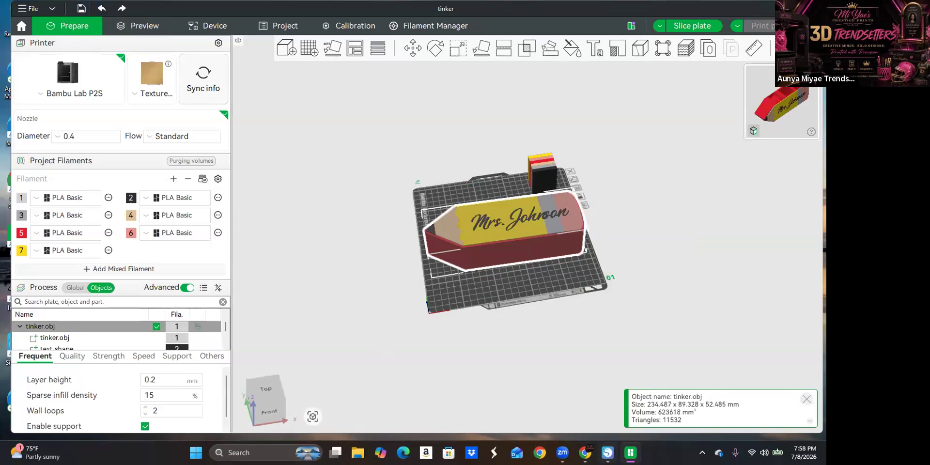
Step: Switch to the 3 compartment pen holder design in Tinkercad and select the upright holder
mouse_move(585, 452)
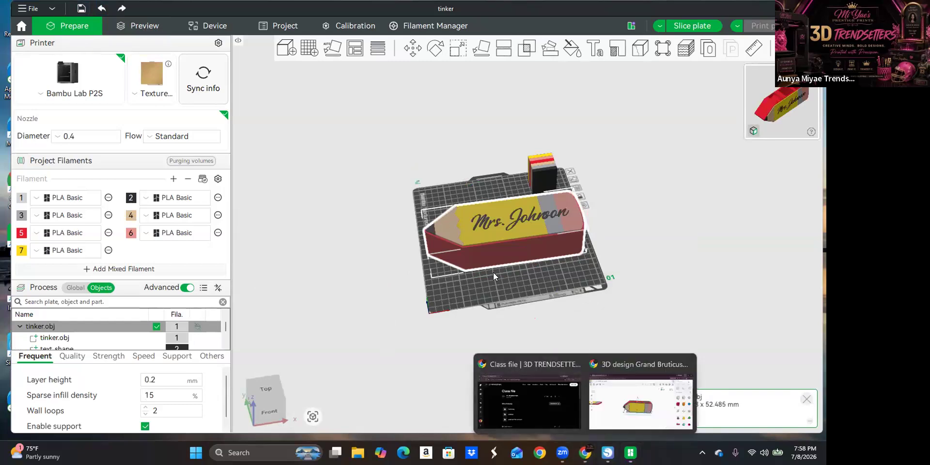
click(632, 422)
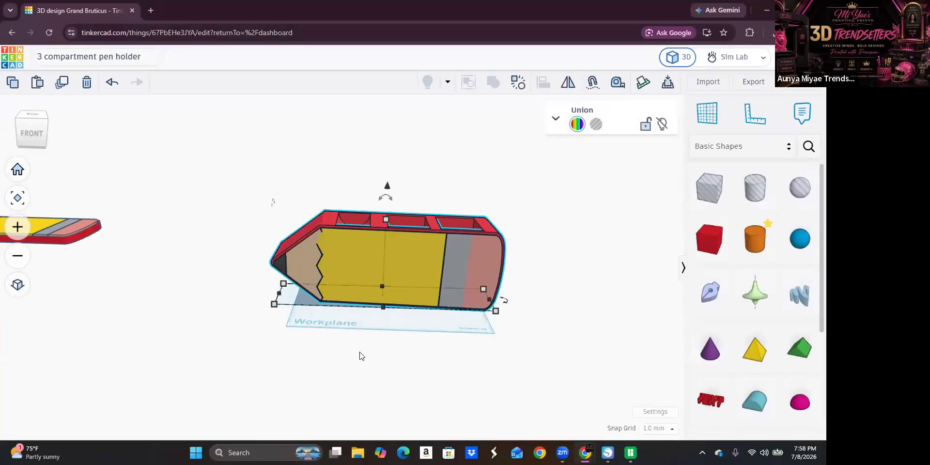
click(359, 365)
mouse_move(496, 360)
mouse_down()
mouse_move(379, 384)
mouse_move(402, 383)
mouse_up()
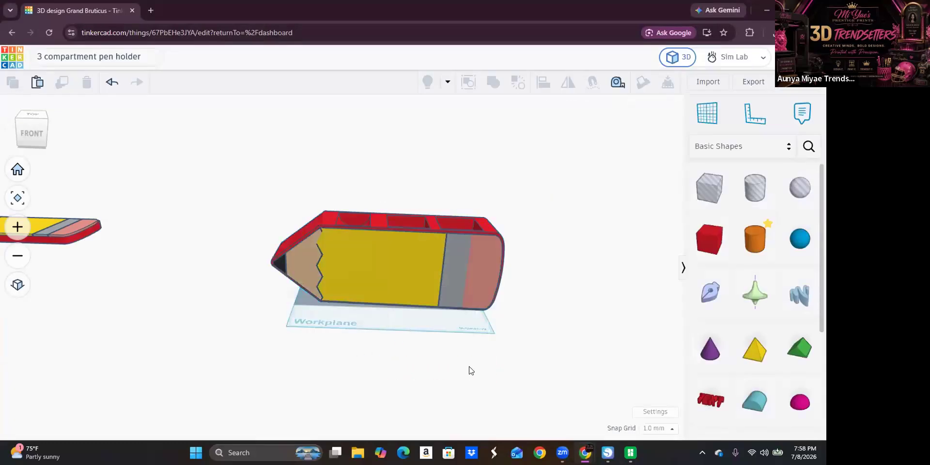
right_drag(406, 393, 156, 344)
right_drag(121, 351, 282, 292)
click(282, 292)
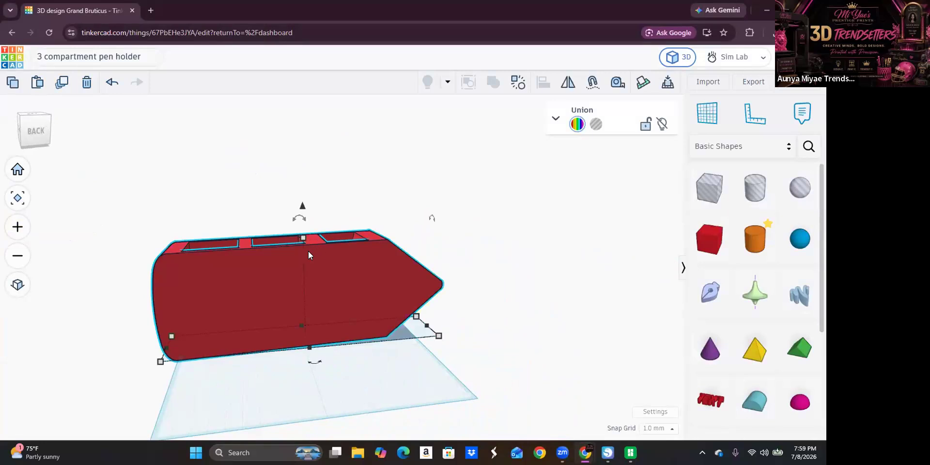
Step: Rotate the pen holder to lie flat with its pencil face up and drop it onto the workplane
right_drag(36, 287, 204, 308)
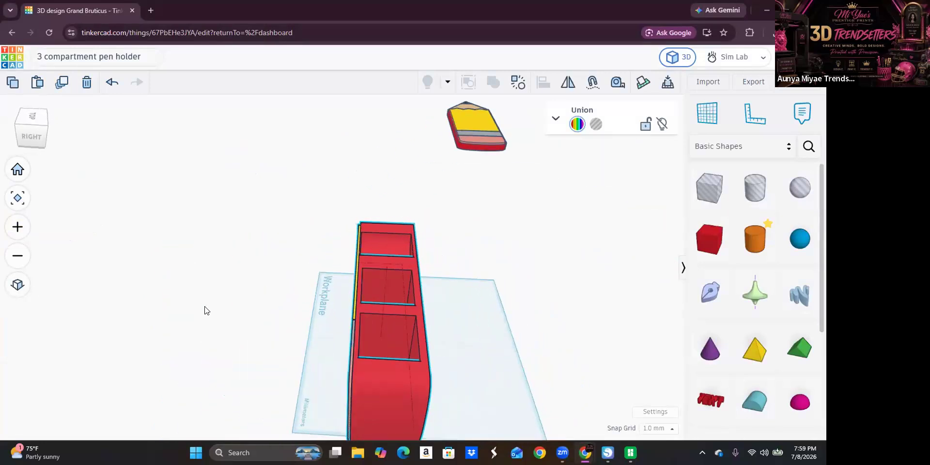
scroll(247, 275, down, 1)
drag(361, 197, 444, 233)
click(234, 314)
right_drag(300, 325, 479, 310)
scroll(255, 275, up, 1)
drag(230, 237, 540, 352)
key(d)
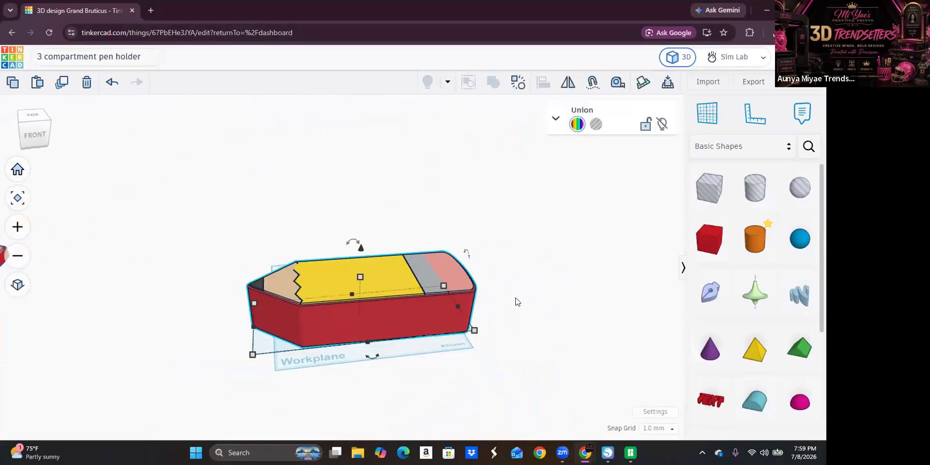
Step: Move the flat-lying pen holder off the workplane to clear the space
click(579, 344)
mouse_move(544, 365)
right_down()
mouse_move(473, 327)
mouse_move(405, 337)
mouse_move(458, 340)
mouse_move(183, 276)
mouse_move(256, 273)
right_up()
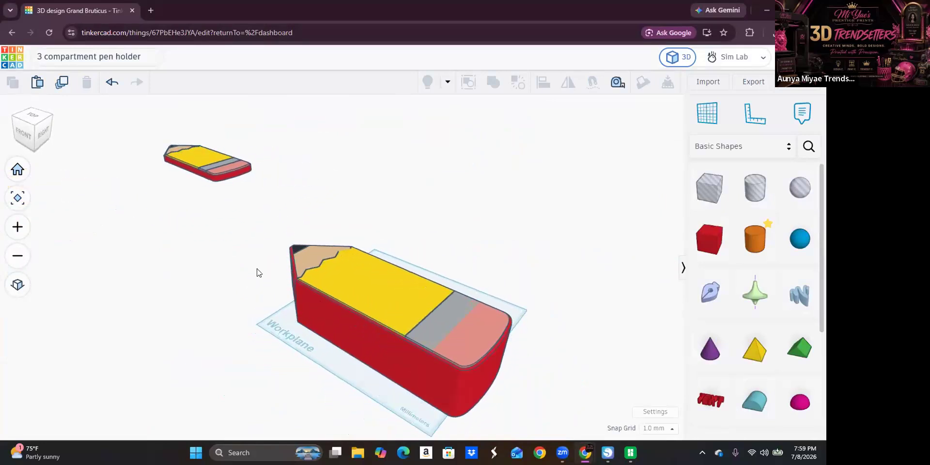
scroll(257, 273, up, 1)
right_drag(335, 345, 335, 306)
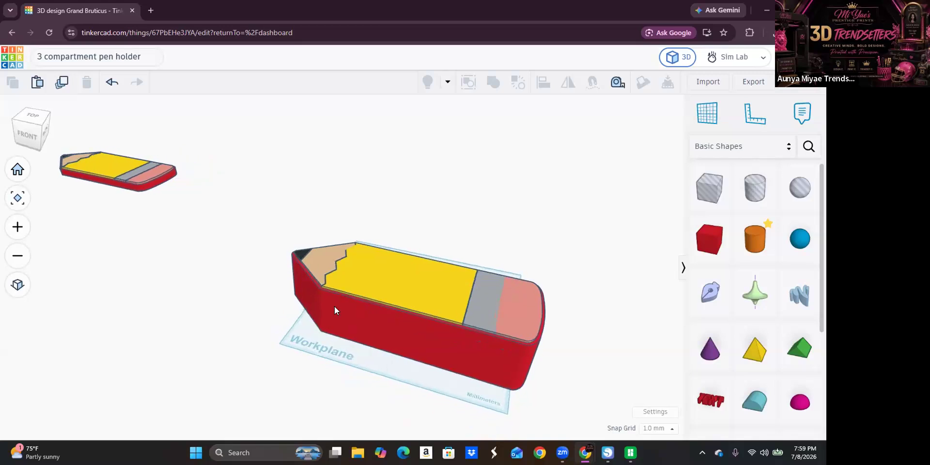
click(357, 292)
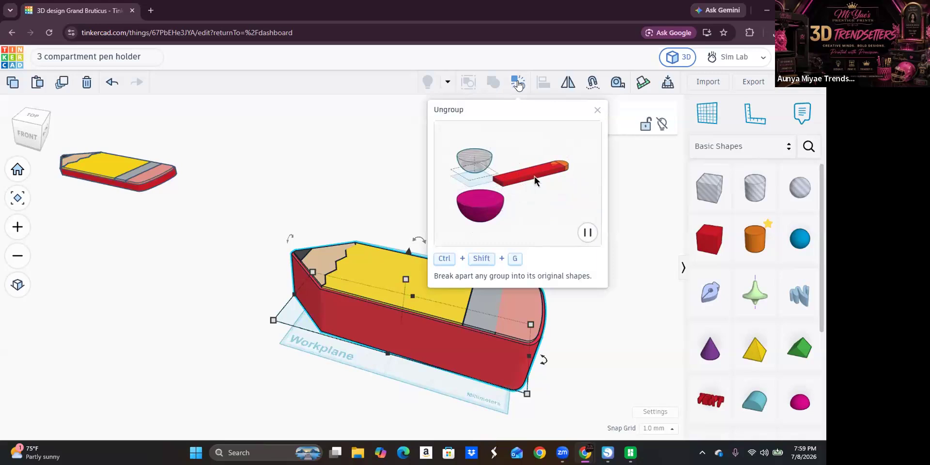
mouse_move(257, 214)
mouse_down()
mouse_move(377, 254)
mouse_move(524, 321)
mouse_move(564, 377)
mouse_up()
mouse_move(417, 302)
mouse_down()
mouse_move(251, 78)
mouse_move(204, 89)
mouse_up()
Step: Select all six shapes of the thin flat pencil and move them together onto the workplane
drag(151, 280, 110, 249)
mouse_move(110, 249)
right_down()
mouse_move(128, 288)
mouse_move(100, 262)
mouse_move(85, 271)
mouse_move(87, 153)
right_up()
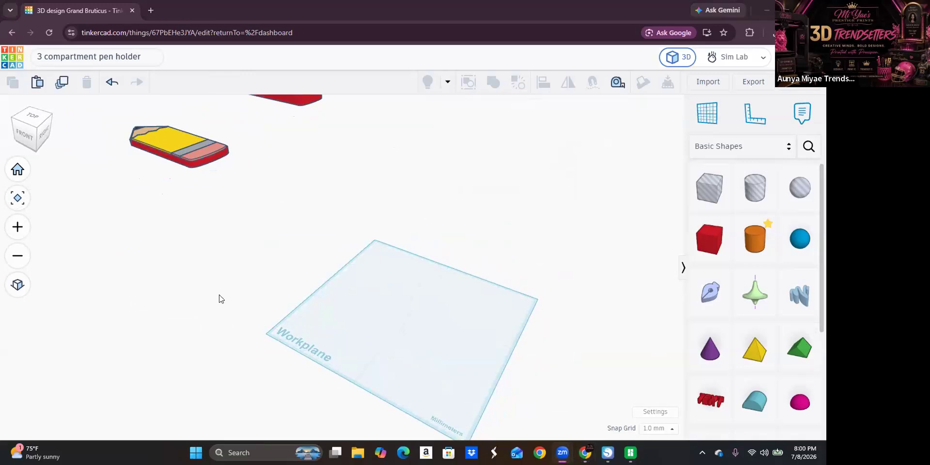
scroll(278, 218, down, 2)
mouse_move(322, 261)
right_down()
mouse_move(253, 185)
mouse_move(127, 106)
right_up()
right_drag(247, 181, 262, 140)
drag(150, 136, 227, 210)
mouse_move(211, 178)
mouse_down()
mouse_move(402, 306)
mouse_move(437, 295)
mouse_move(419, 285)
mouse_up()
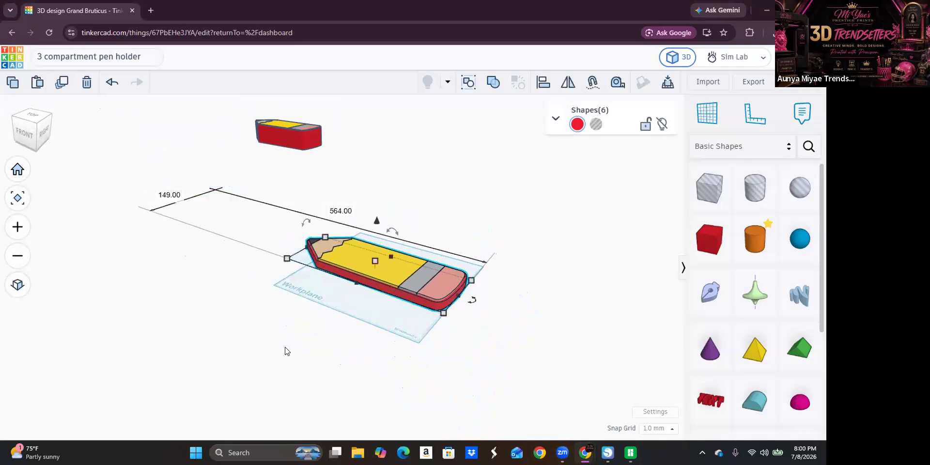
Step: Move the red base out from under the coloured pencil pieces, about 176 mm by 207 mm away
click(280, 334)
mouse_move(269, 254)
right_down()
mouse_move(279, 289)
mouse_move(296, 290)
right_up()
scroll(391, 229, up, 3)
right_drag(365, 337, 375, 281)
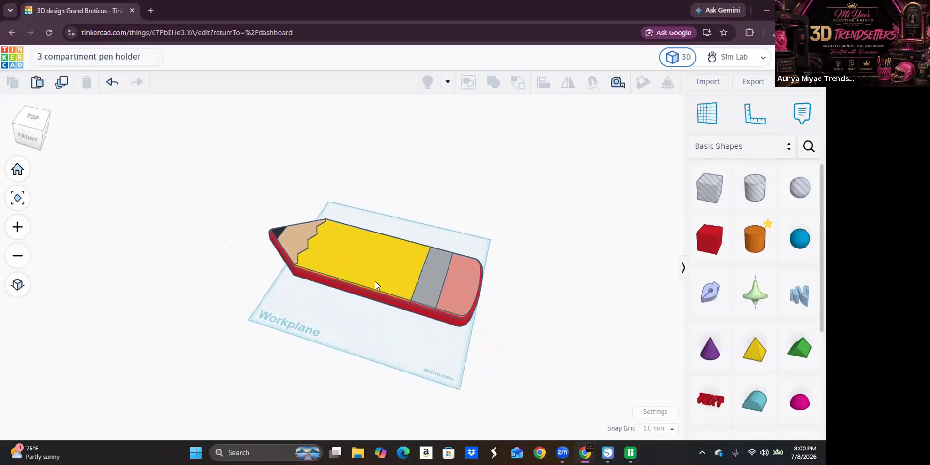
click(375, 281)
click(361, 331)
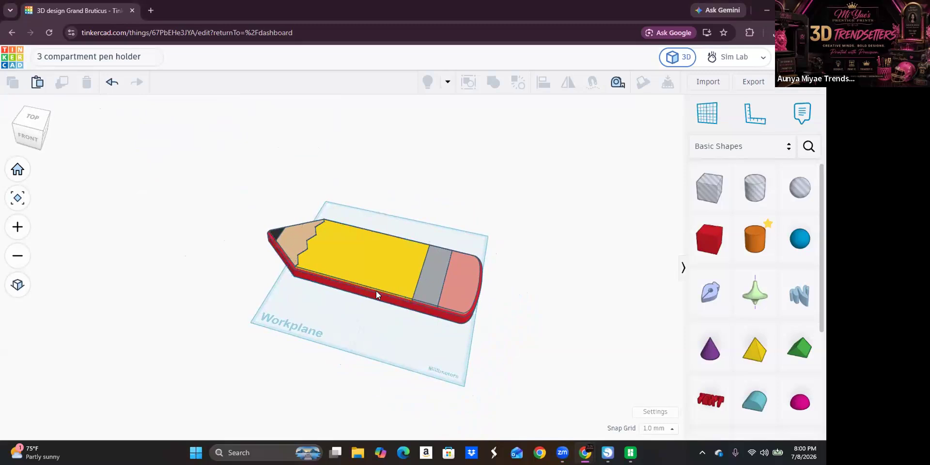
click(381, 297)
mouse_move(381, 297)
mouse_down()
mouse_move(264, 269)
mouse_move(234, 174)
mouse_move(289, 174)
mouse_move(299, 159)
mouse_up()
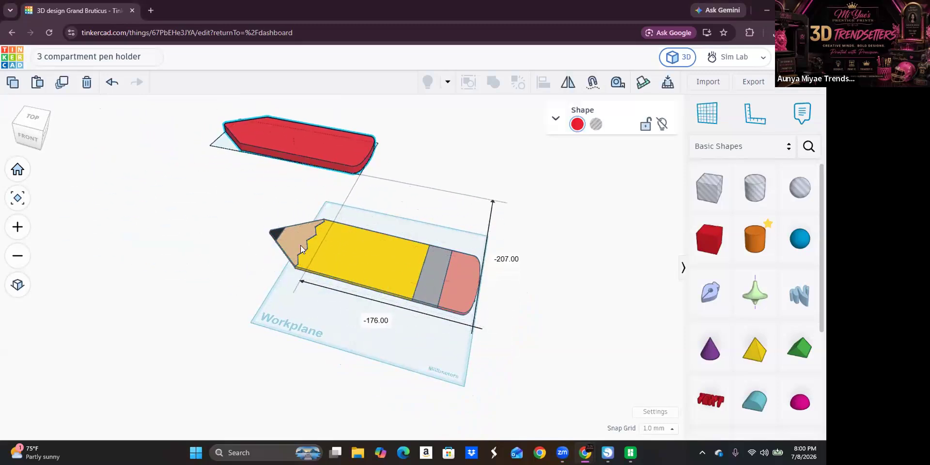
Step: Select the five remaining coloured pencil pieces and drop them onto the workplane
click(266, 349)
right_drag(265, 349, 314, 224)
mouse_move(254, 211)
mouse_down()
mouse_move(452, 286)
mouse_move(497, 338)
mouse_up()
key(d)
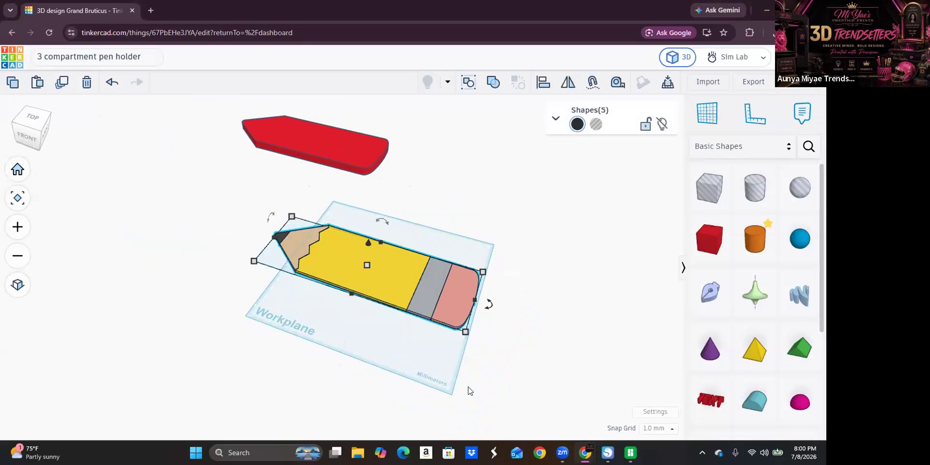
click(315, 387)
mouse_move(326, 361)
right_down()
mouse_move(376, 346)
mouse_move(357, 357)
mouse_move(343, 390)
mouse_move(330, 378)
mouse_move(245, 214)
right_up()
scroll(261, 213, up, 2)
mouse_move(266, 202)
mouse_down()
mouse_move(494, 322)
mouse_move(530, 321)
mouse_up()
click(125, 167)
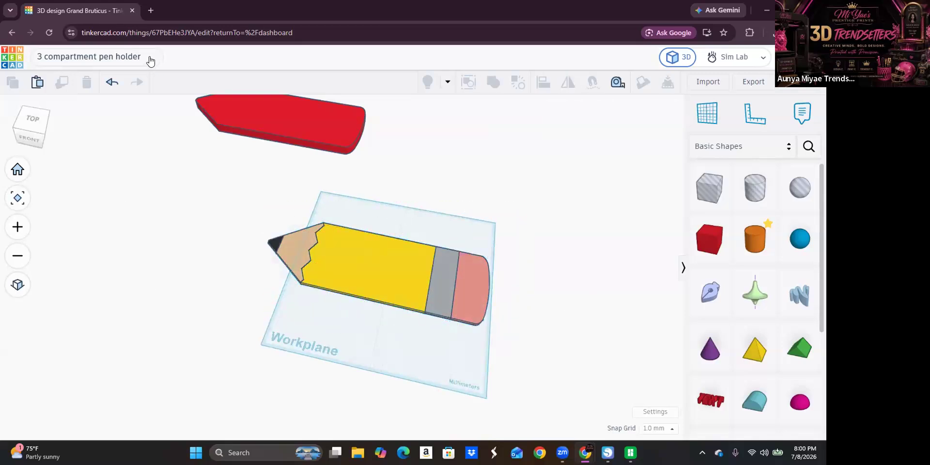
Step: Rename the design as "top name" and export the five selected pencil pieces as an OBJ file
click(150, 58)
text(top name)
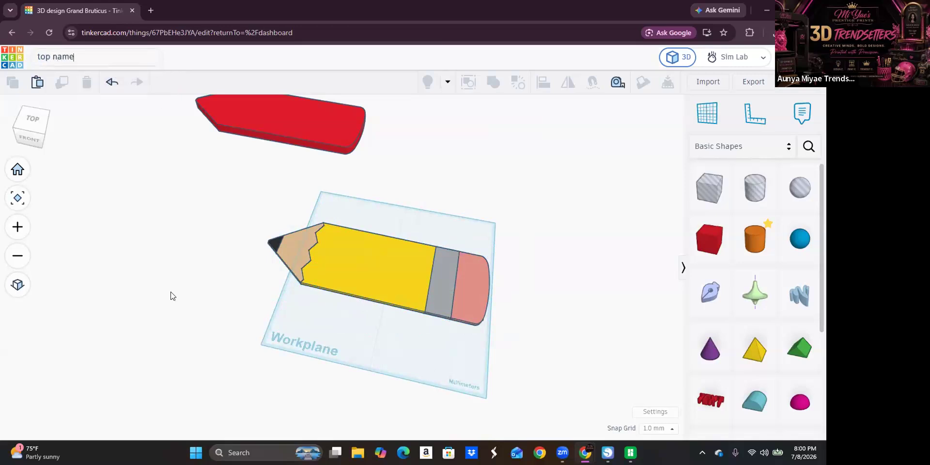
mouse_move(257, 222)
mouse_down()
mouse_move(531, 326)
mouse_move(536, 356)
mouse_up()
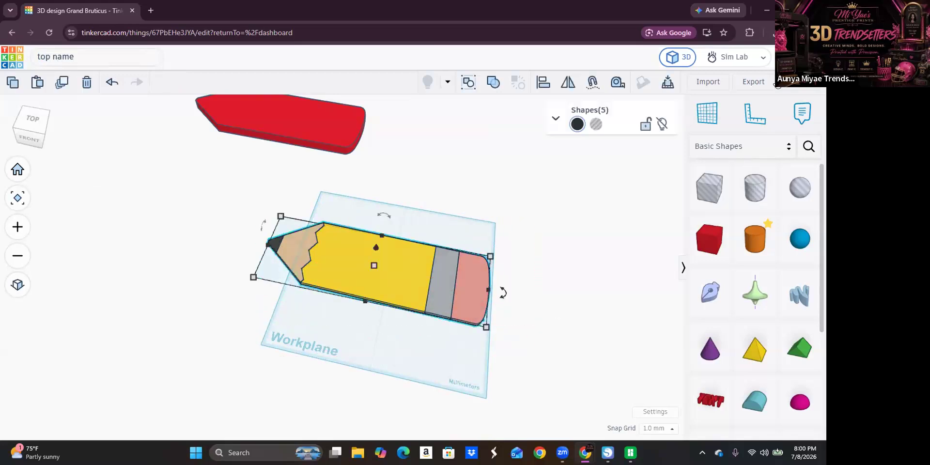
click(753, 81)
click(352, 280)
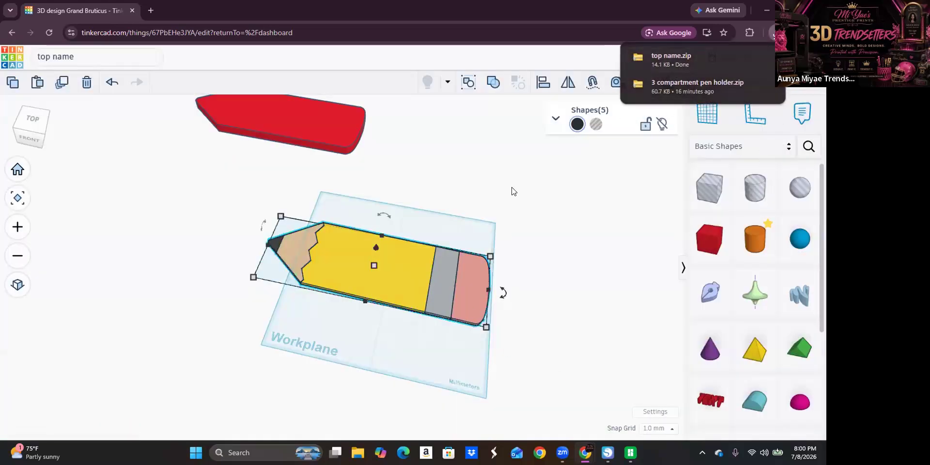
Step: Extract top name.zip into the top name folder in Downloads and close both folder windows
click(670, 59)
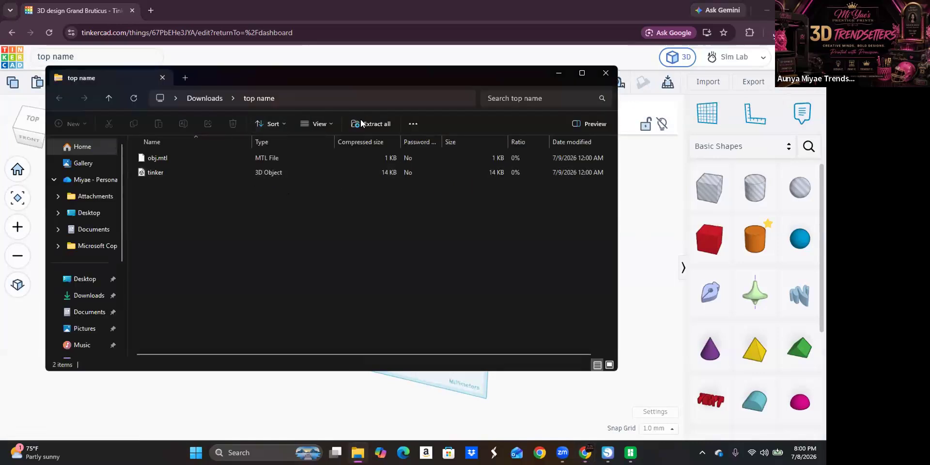
click(369, 123)
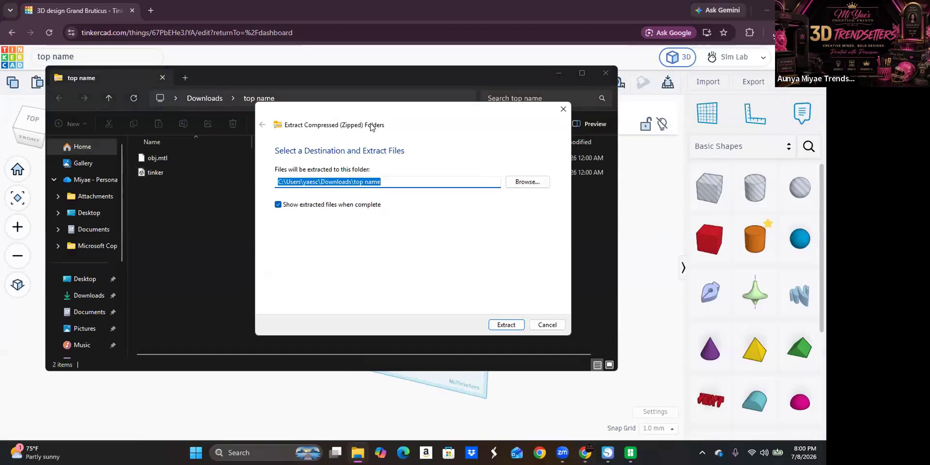
click(504, 323)
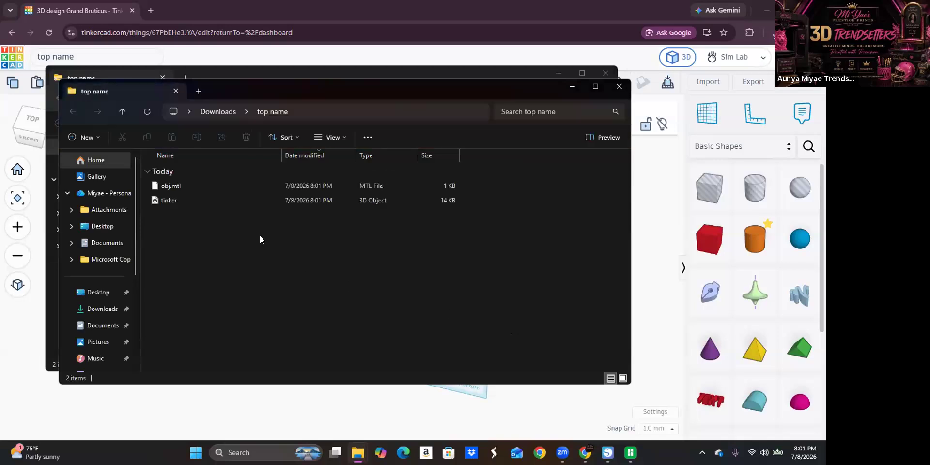
click(619, 87)
click(605, 74)
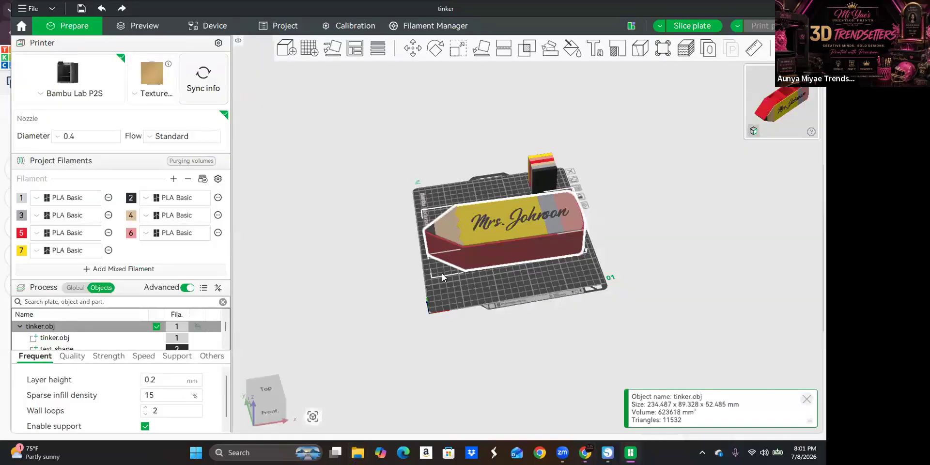
Step: Add a second build plate beside the personalised pen holder's plate
scroll(442, 273, down, 4)
click(543, 374)
right_drag(543, 374, 467, 388)
mouse_move(433, 389)
mouse_down()
mouse_move(452, 378)
mouse_move(449, 350)
mouse_up()
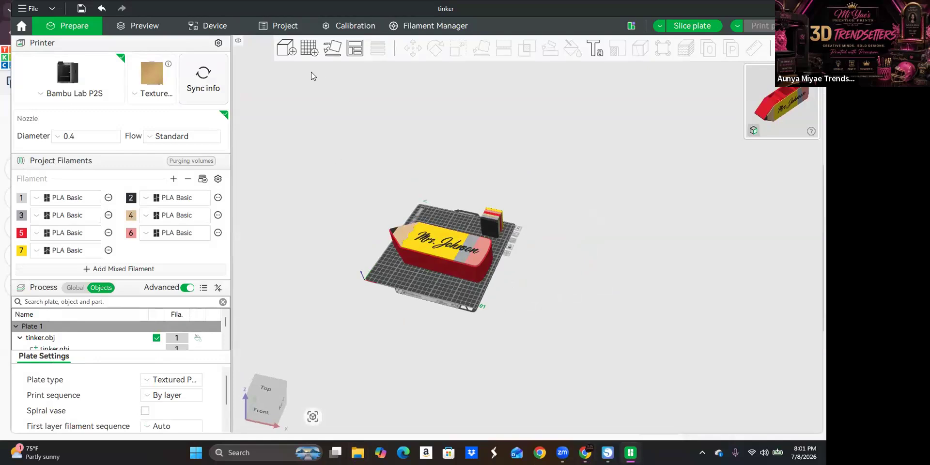
click(308, 48)
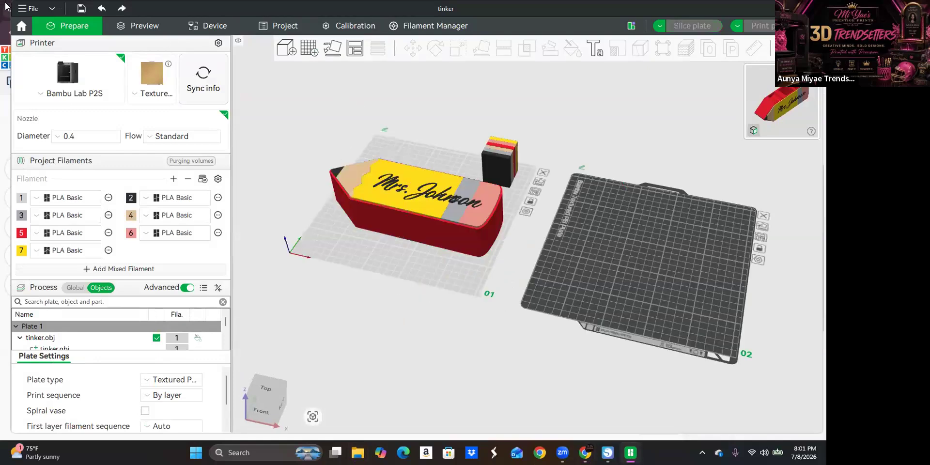
Step: Import tinker.obj from the 3 compartment pen holder folder onto plate 2 with its six matched filament colours
click(23, 10)
mouse_move(100, 79)
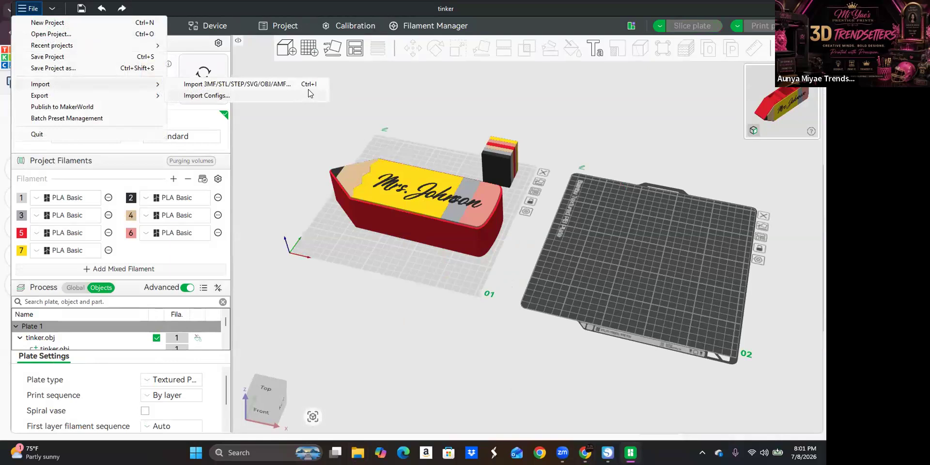
click(284, 84)
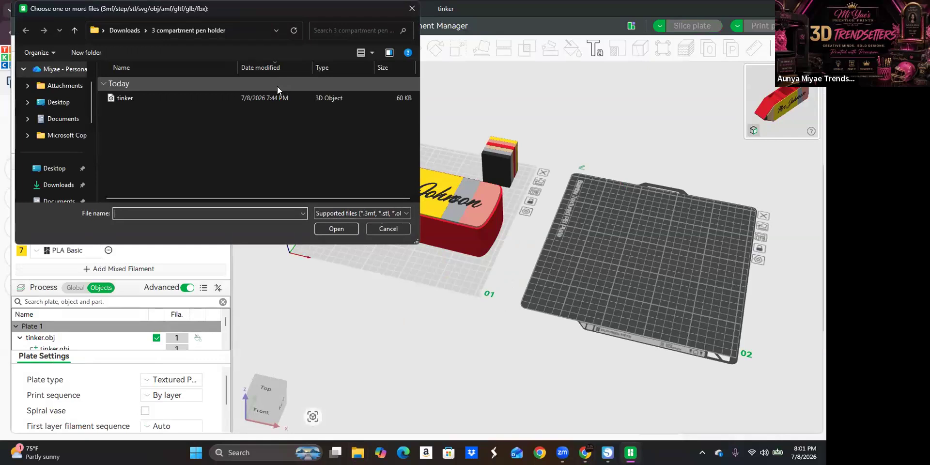
click(199, 99)
click(334, 229)
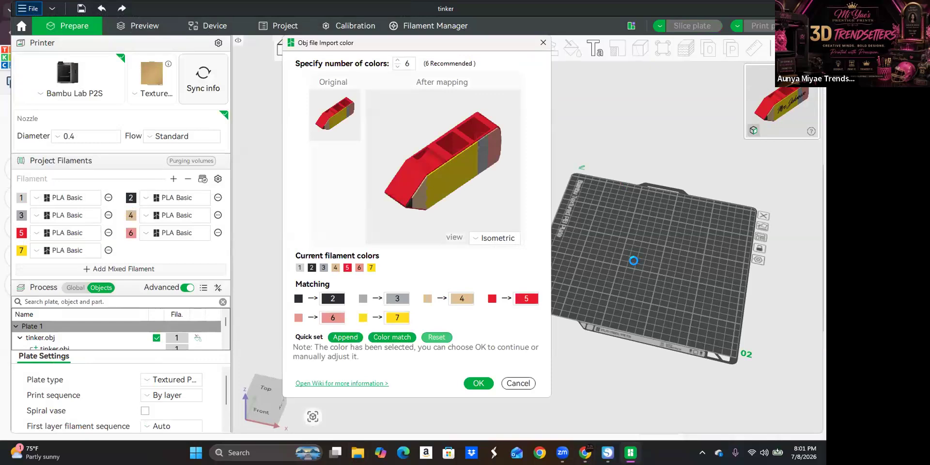
click(470, 386)
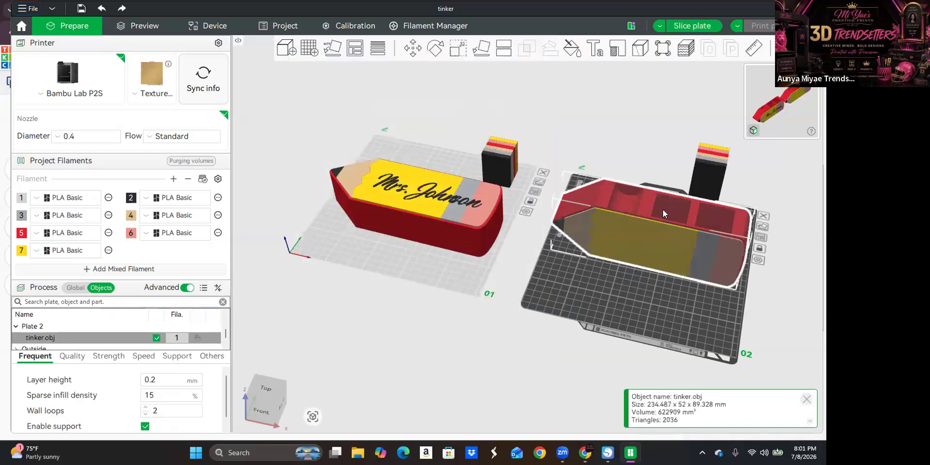
Step: Drag the newly imported three-compartment holder off plate 2 and delete it
mouse_move(354, 174)
mouse_down()
mouse_move(325, 151)
mouse_move(335, 153)
mouse_up()
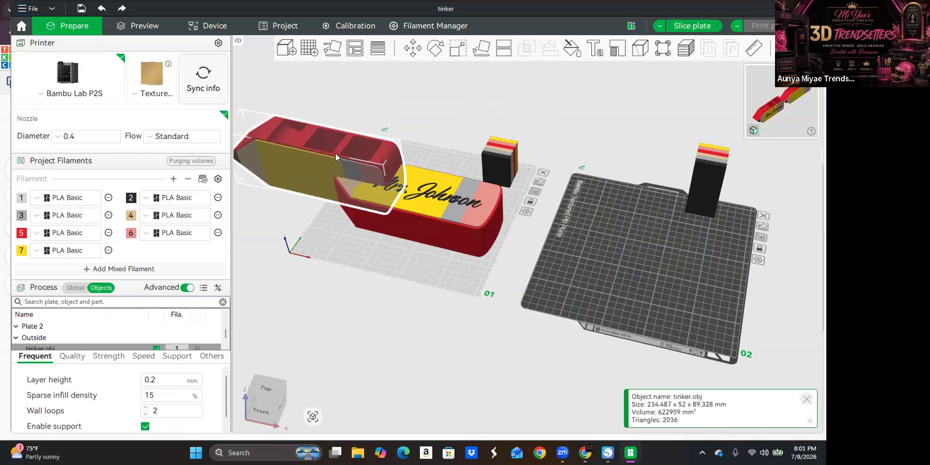
right_click(337, 157)
click(369, 227)
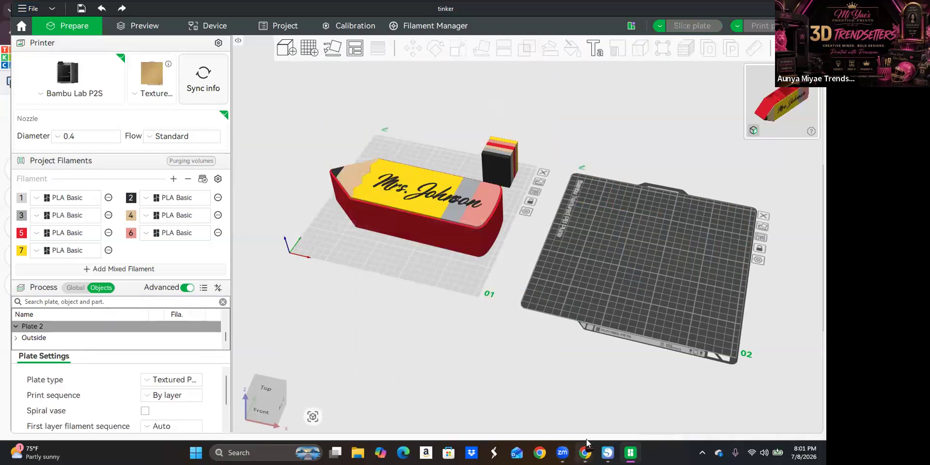
Step: Switch to Tinkercad and examine the coloured pencil pieces and the separate red base
mouse_move(586, 442)
click(641, 397)
click(347, 340)
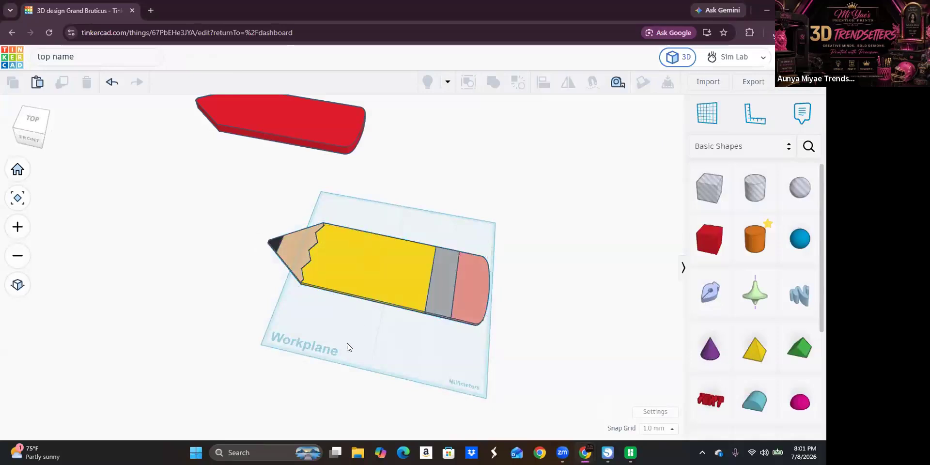
mouse_move(325, 307)
right_down()
mouse_move(241, 347)
mouse_move(249, 361)
mouse_move(262, 348)
right_up()
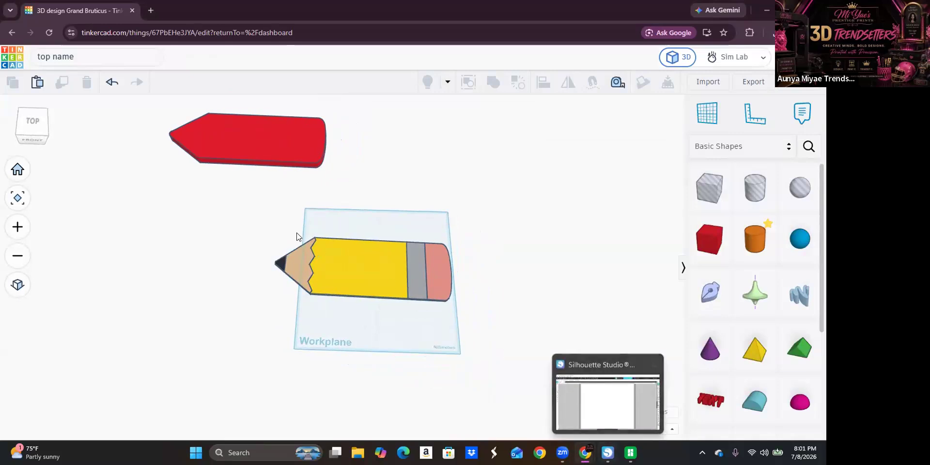
drag(280, 226, 490, 326)
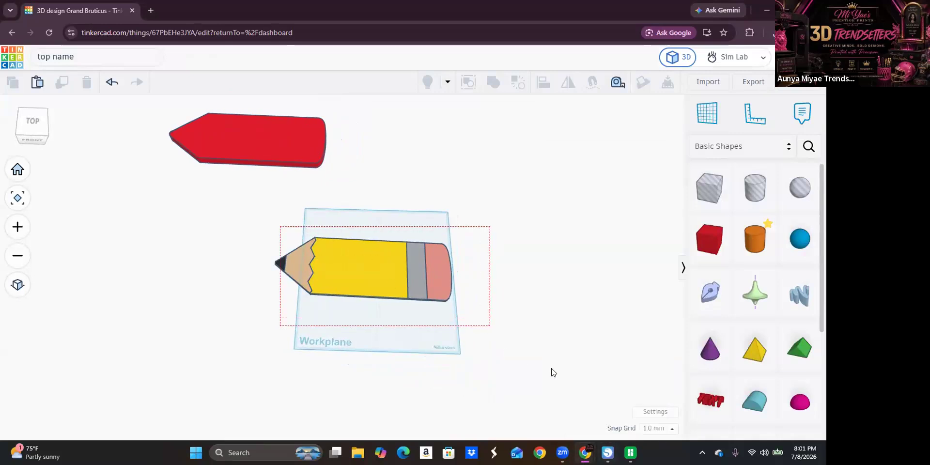
click(588, 360)
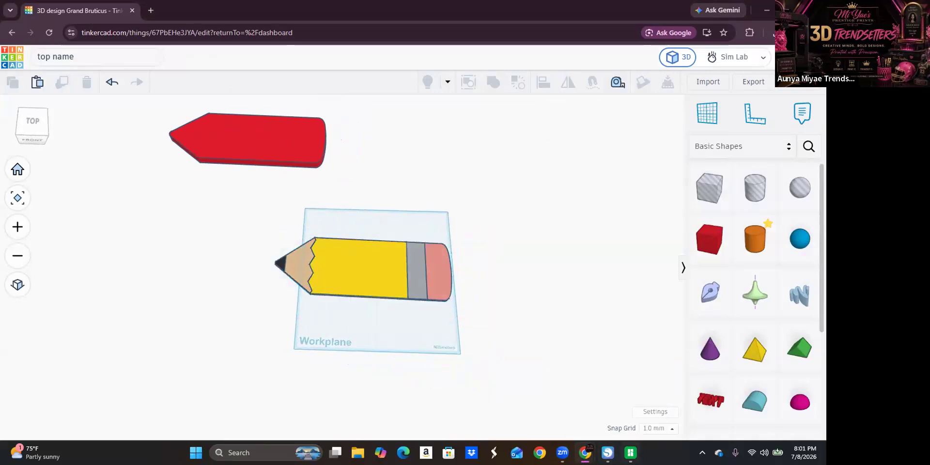
Step: Switch to Bambu Studio and import tinker.obj from the top name folder in Downloads, accepting the five matched filament colours
click(630, 452)
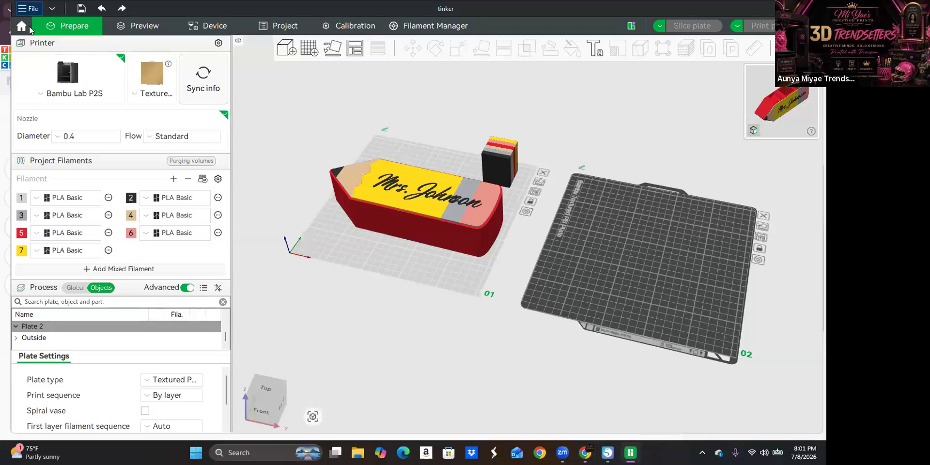
click(30, 9)
mouse_move(41, 85)
click(262, 84)
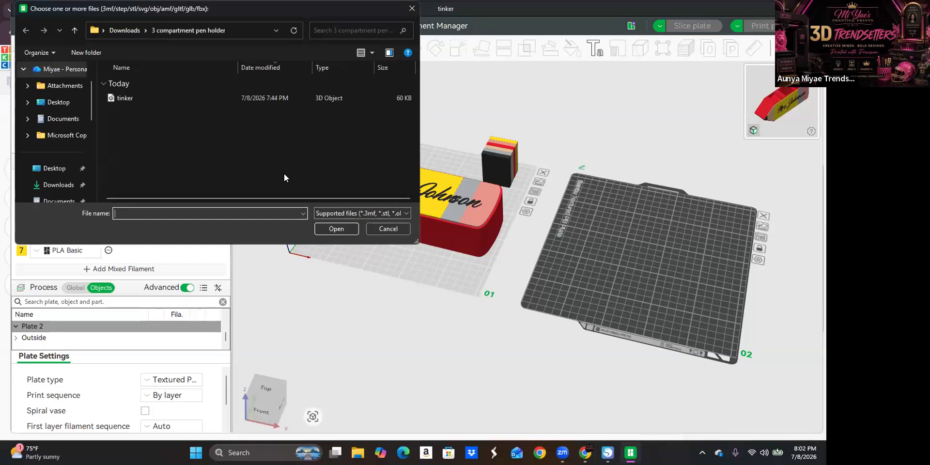
click(51, 184)
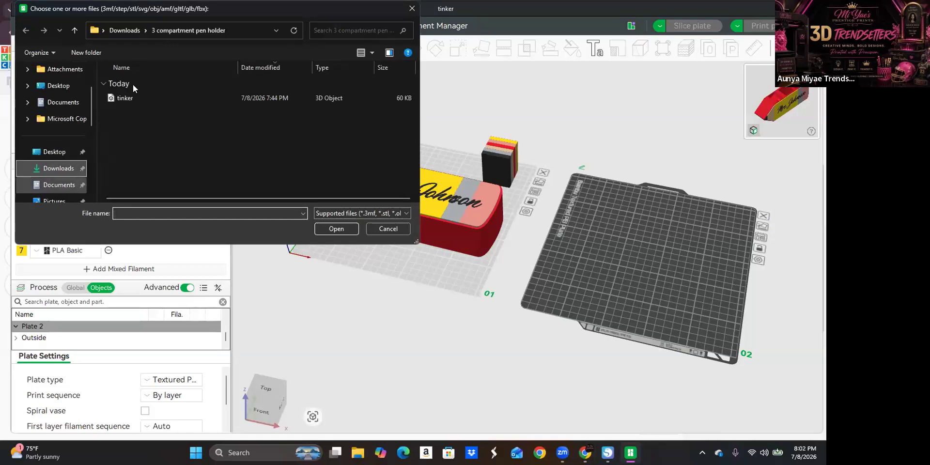
click(162, 127)
click(158, 99)
click(336, 229)
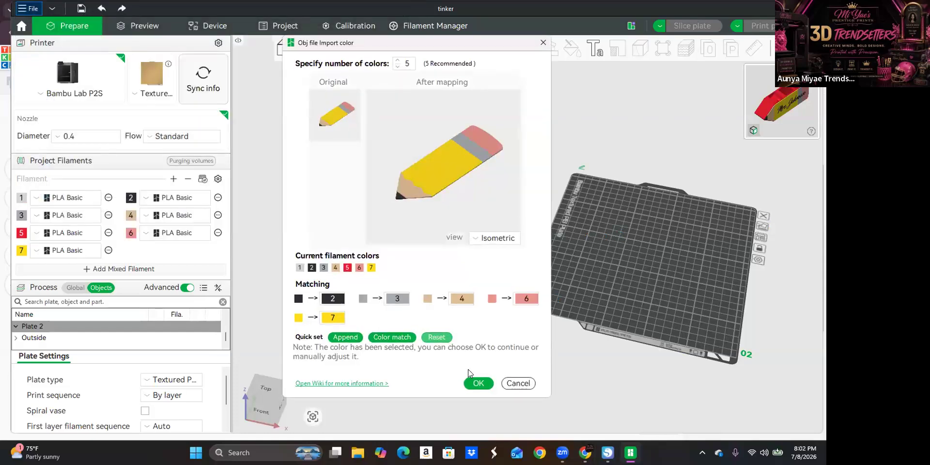
click(479, 383)
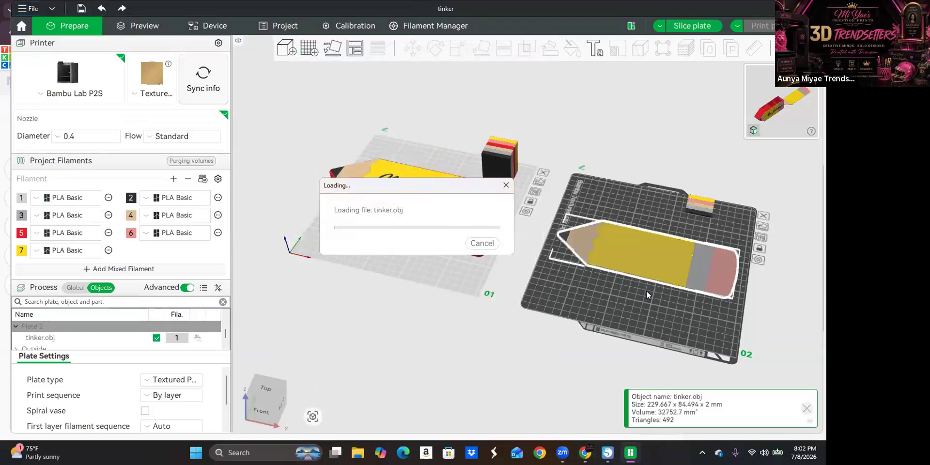
Step: Shift the prime tower on plate 2 slightly toward the eraser end of the flat pencil
click(583, 294)
key(1)
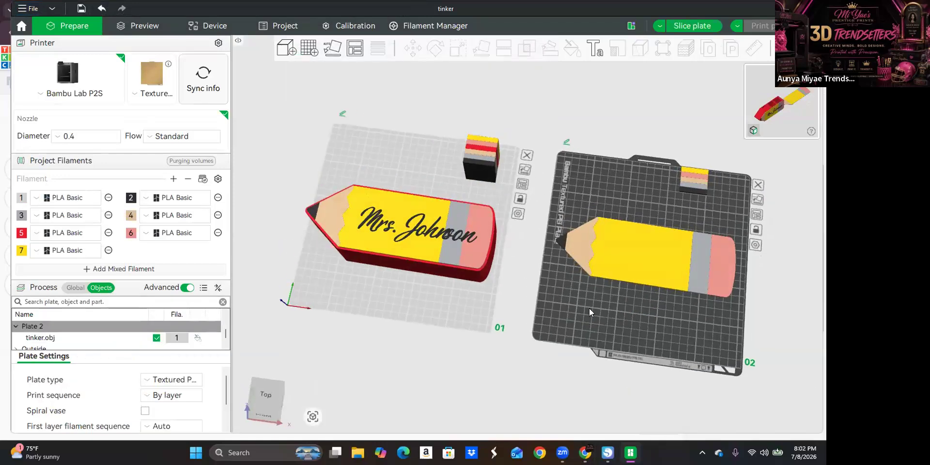
mouse_move(663, 289)
mouse_down()
mouse_move(528, 286)
mouse_move(525, 250)
mouse_move(512, 232)
mouse_move(501, 278)
mouse_move(514, 271)
mouse_move(482, 219)
mouse_up()
click(480, 227)
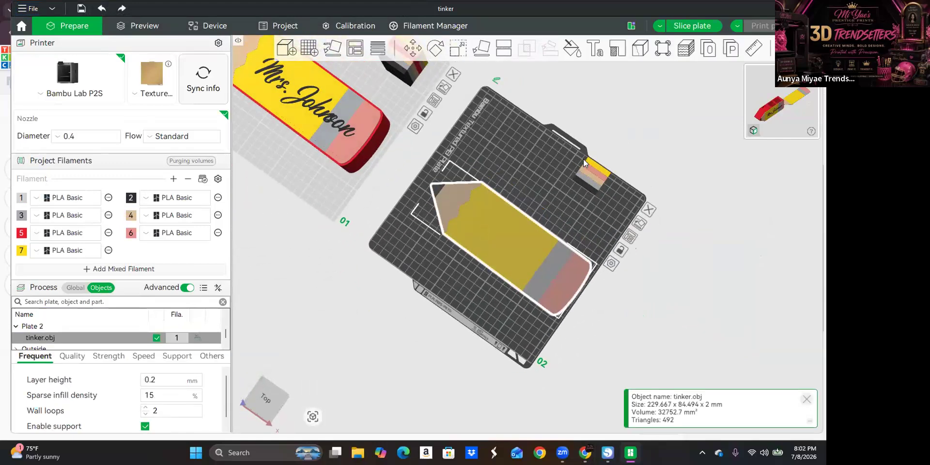
click(593, 186)
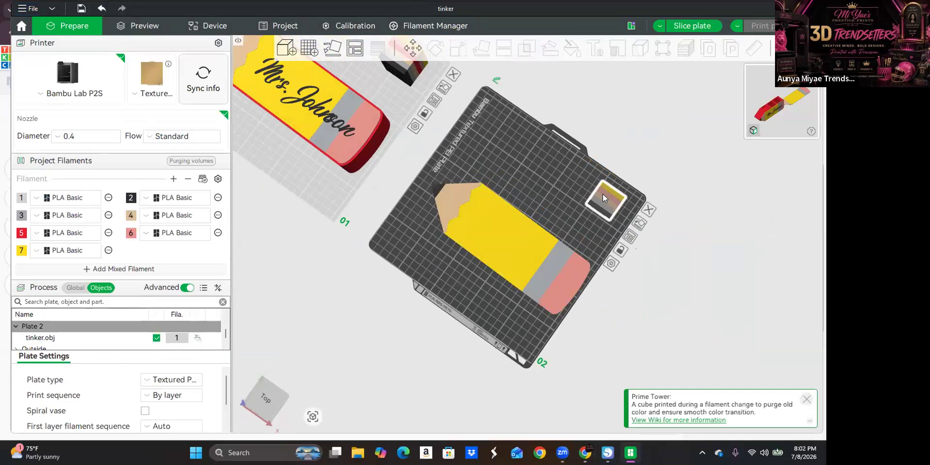
Step: Switch to Tinkercad, move the five coloured pencil pieces off the workplane and bring the red base onto it
mouse_move(607, 453)
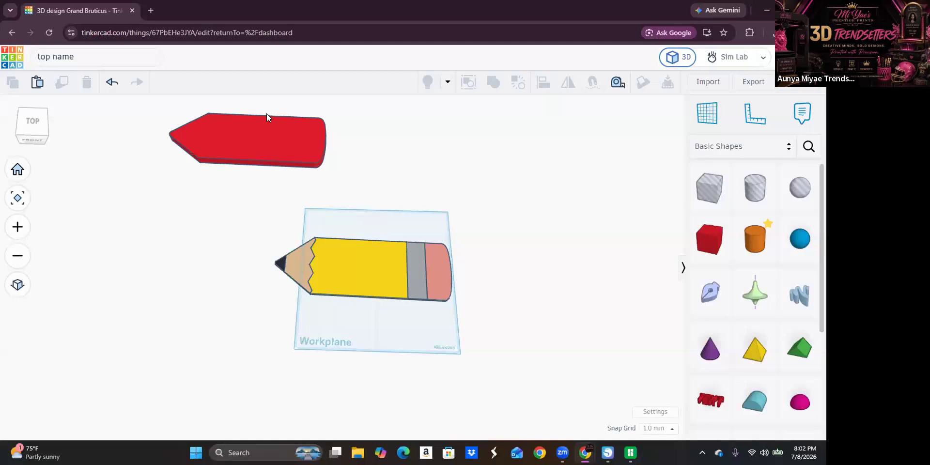
click(267, 114)
mouse_move(264, 230)
mouse_down()
mouse_move(425, 267)
mouse_move(466, 316)
mouse_up()
drag(414, 257, 67, 102)
drag(219, 140, 342, 258)
Step: Set the height of the red pencil-shaped base to 60 mm
click(432, 373)
right_drag(396, 357, 334, 246)
click(335, 247)
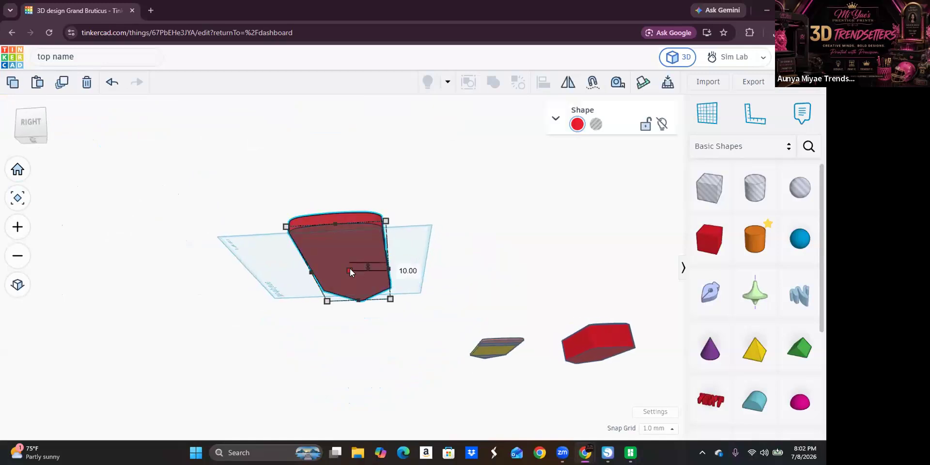
scroll(350, 268, up, 2)
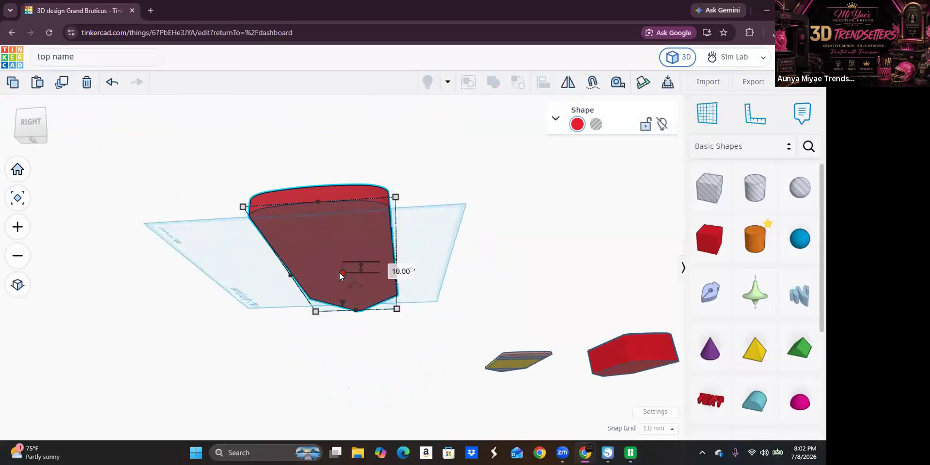
click(390, 267)
text(5)
key(Return)
Step: Rotate the red base 90° about its long axis so it lies on its long side
click(128, 230)
right_drag(178, 251, 356, 320)
click(356, 320)
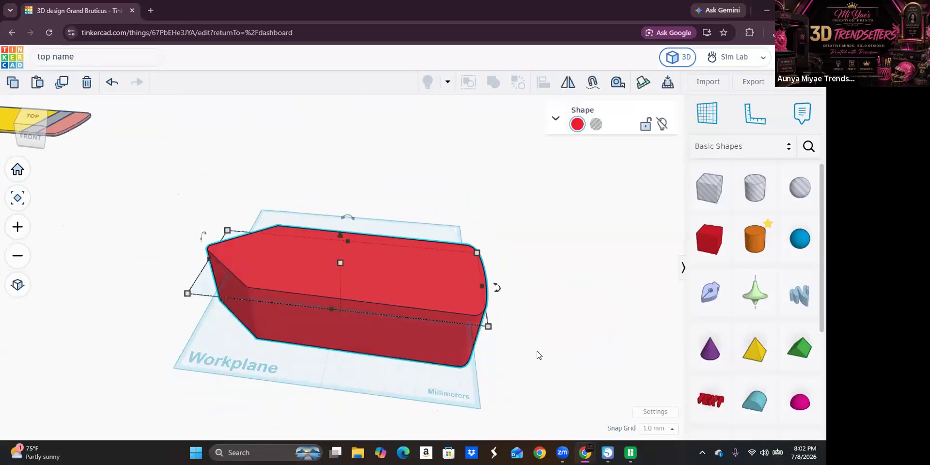
click(410, 360)
mouse_move(410, 360)
right_down()
mouse_move(324, 319)
mouse_move(367, 286)
right_up()
click(367, 286)
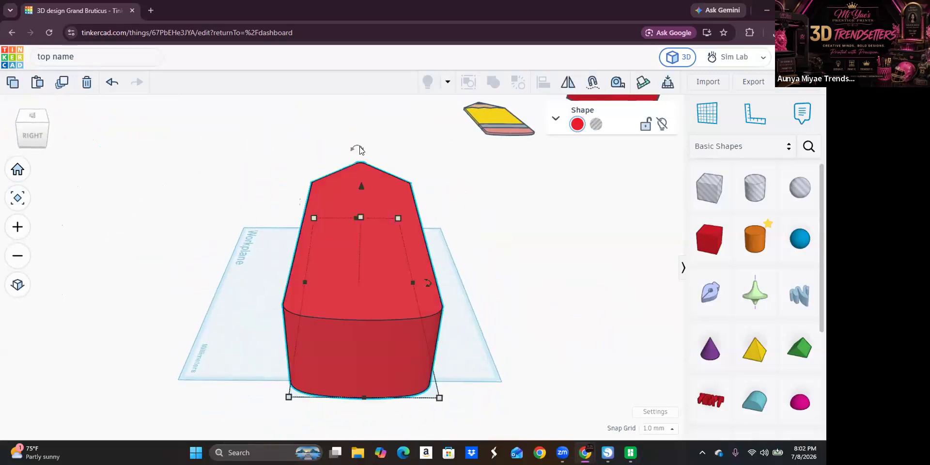
drag(360, 149, 361, 112)
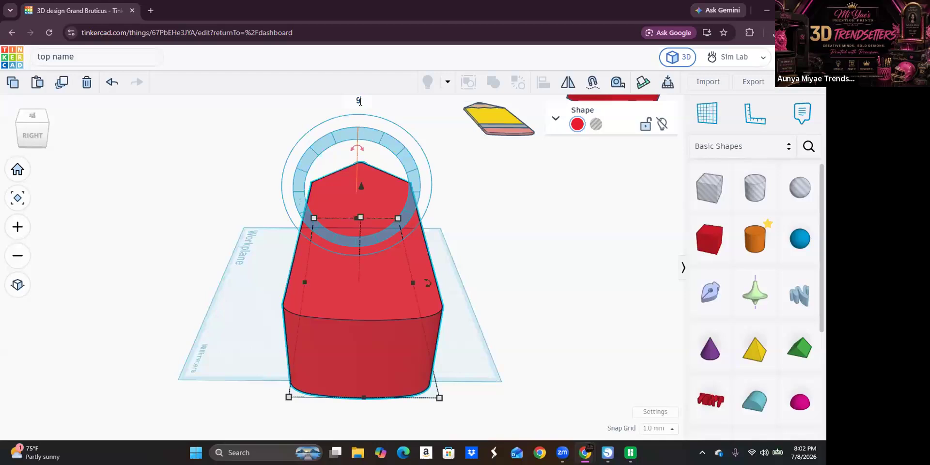
key(Return)
Step: Export only the rotated red base as an STL file
click(163, 268)
mouse_move(164, 268)
right_down()
mouse_move(345, 250)
mouse_move(286, 294)
mouse_move(283, 224)
right_up()
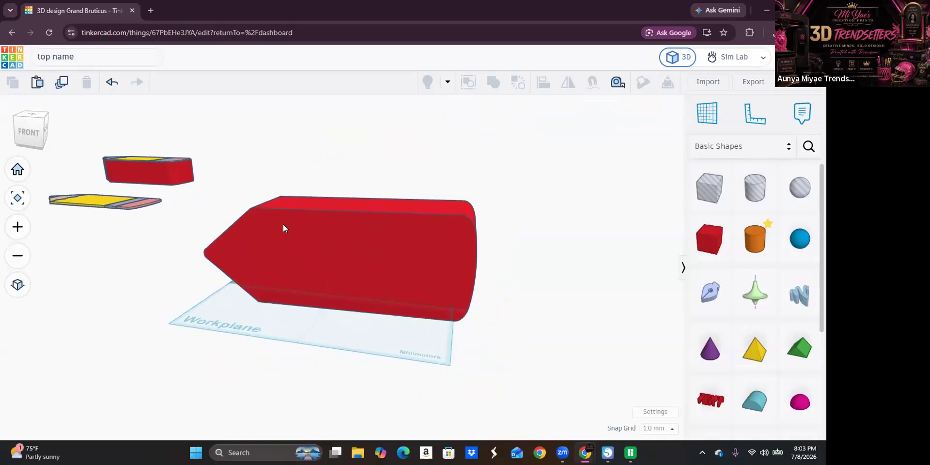
click(283, 224)
click(292, 374)
mouse_move(292, 373)
right_down()
mouse_move(282, 218)
mouse_move(151, 315)
mouse_move(340, 375)
mouse_move(274, 350)
mouse_move(280, 363)
right_up()
mouse_move(314, 304)
right_down()
mouse_move(336, 361)
mouse_move(258, 217)
mouse_move(213, 223)
right_up()
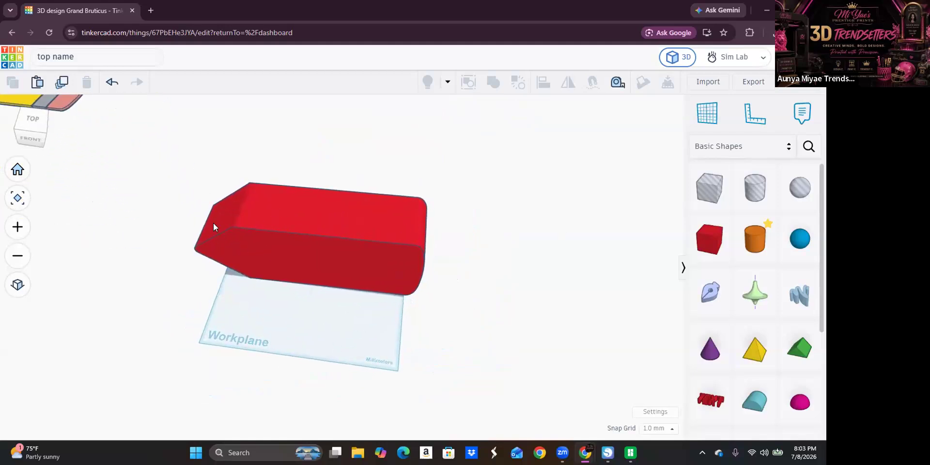
click(352, 229)
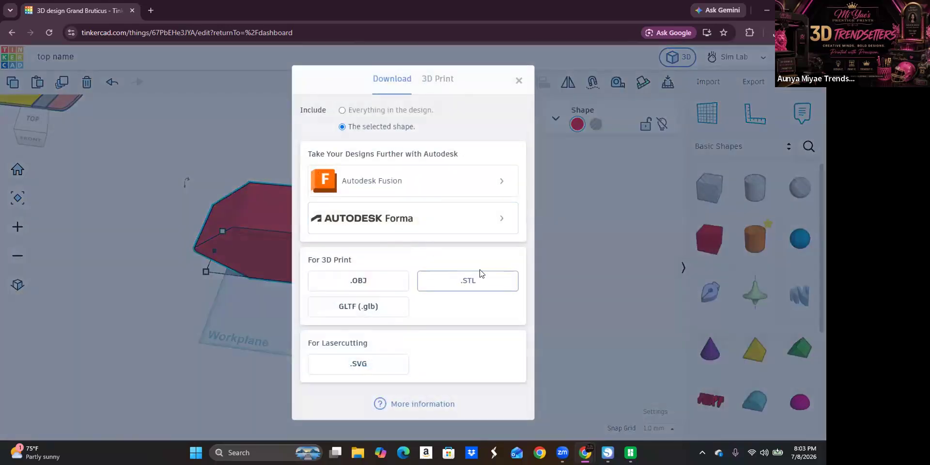
click(486, 274)
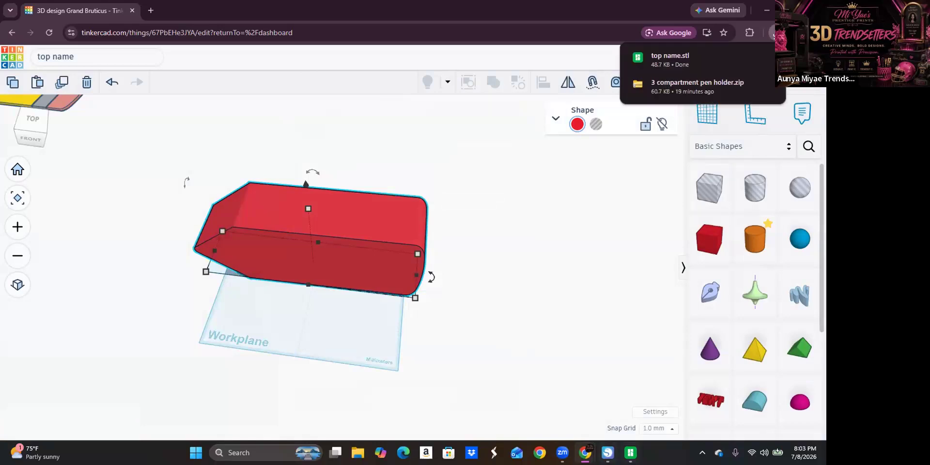
Step: Switch to Bambu Studio, add a third plate and import the top name STL file from Downloads onto it
key(alt+Tab)
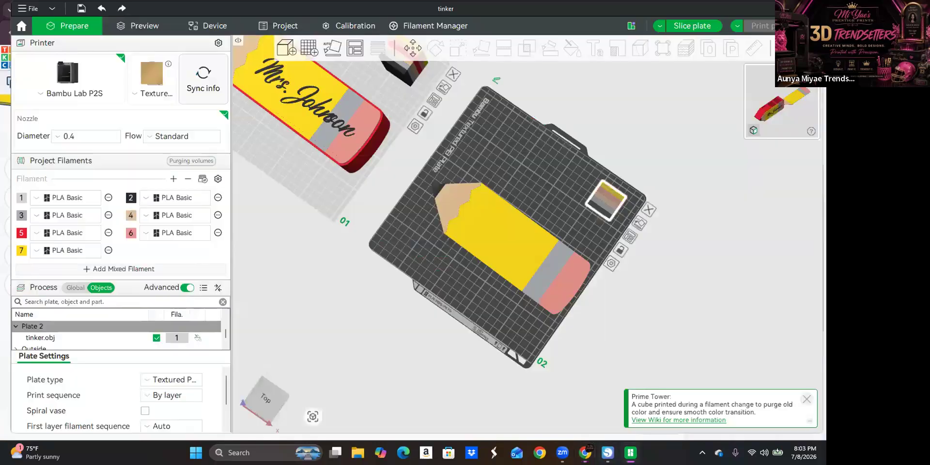
click(308, 52)
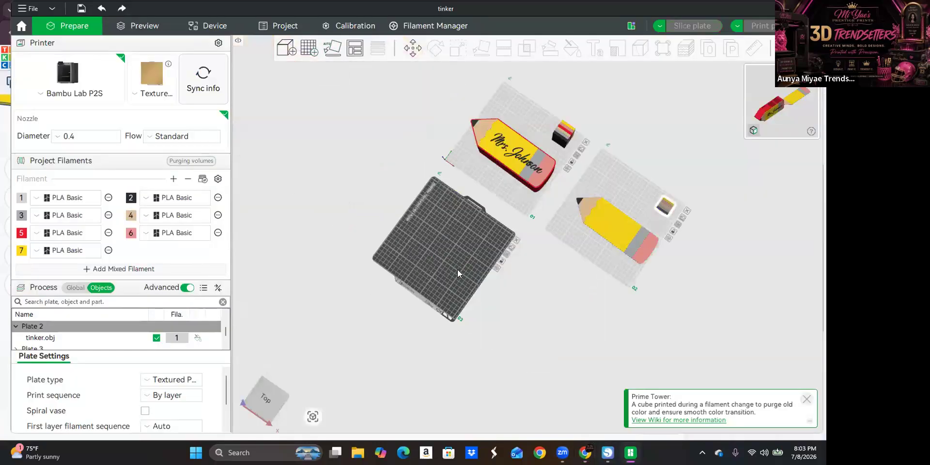
click(24, 7)
mouse_move(57, 87)
click(243, 84)
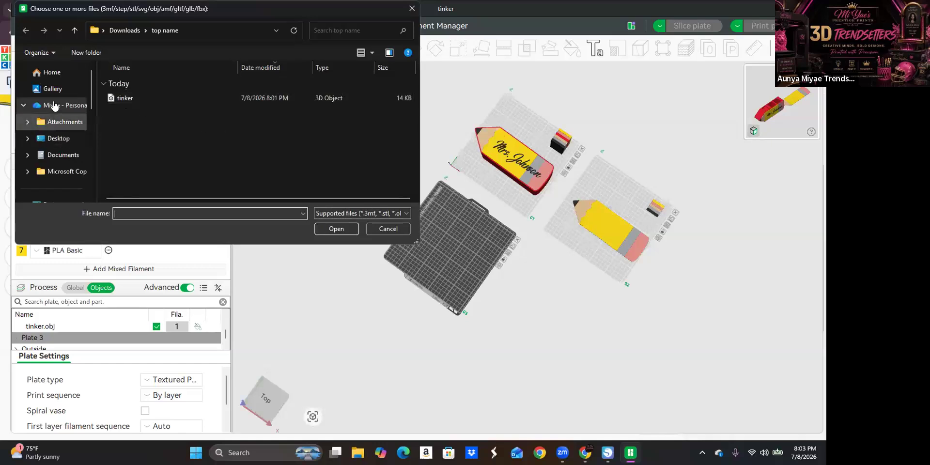
scroll(57, 169, down, 1)
click(57, 169)
click(129, 98)
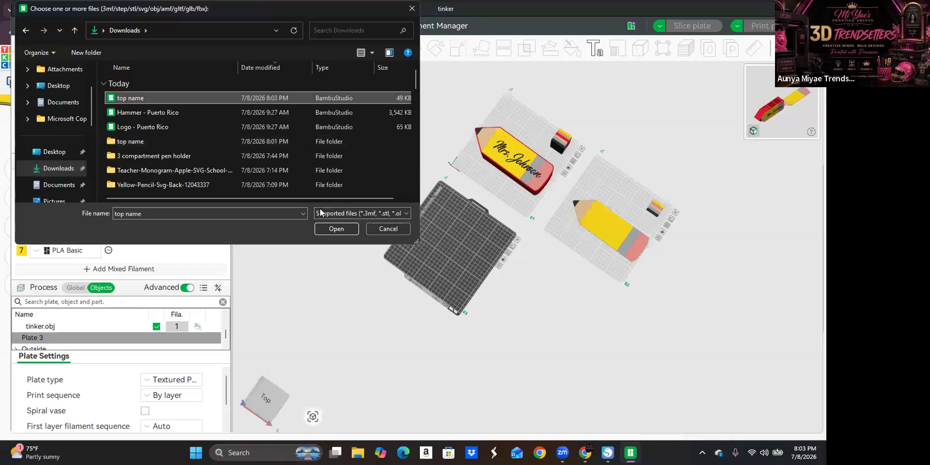
click(336, 229)
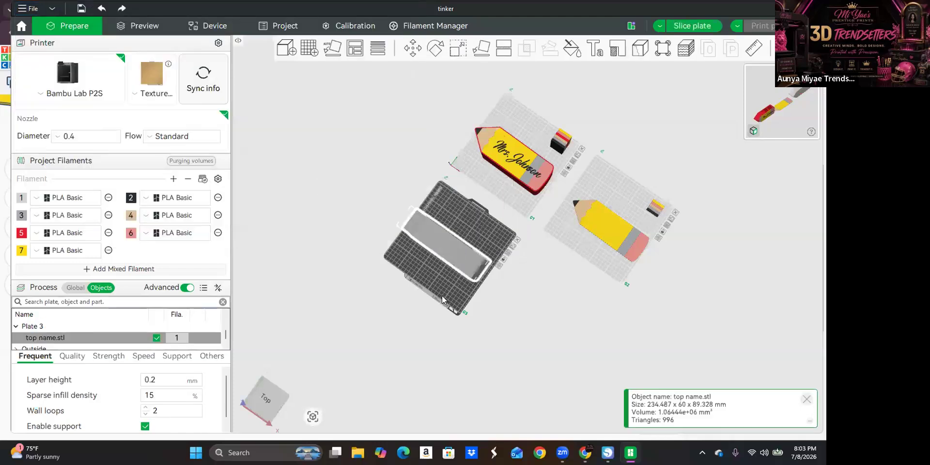
Step: Lay the imported base on plate 3 flat on its large pencil-shaped face
drag(476, 233, 439, 203)
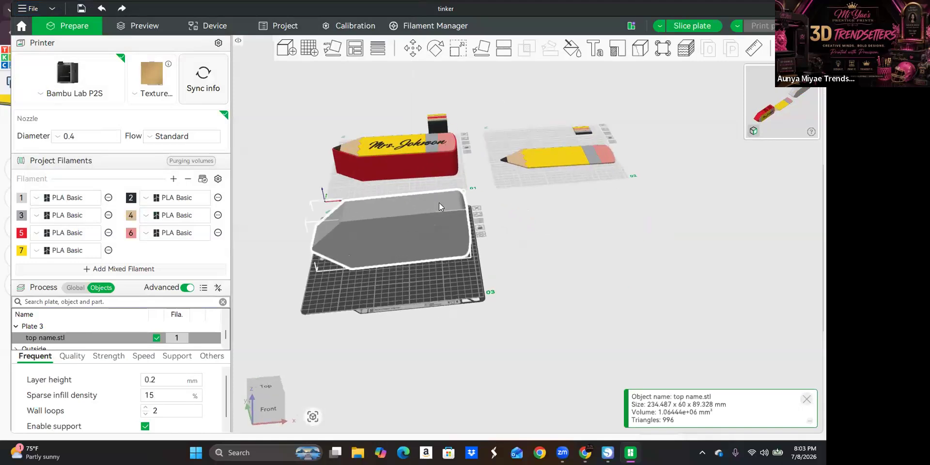
scroll(286, 207, up, 3)
mouse_move(599, 238)
mouse_down()
mouse_move(469, 248)
mouse_move(417, 230)
mouse_move(291, 251)
mouse_move(299, 240)
mouse_up()
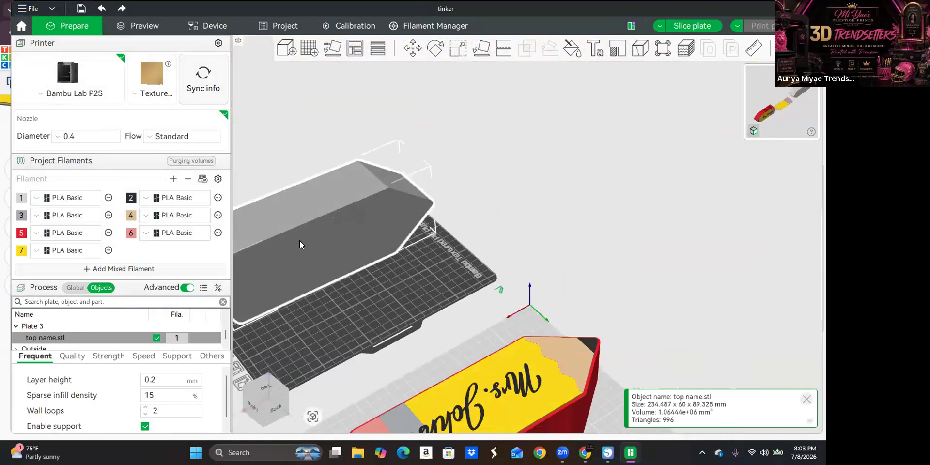
click(480, 53)
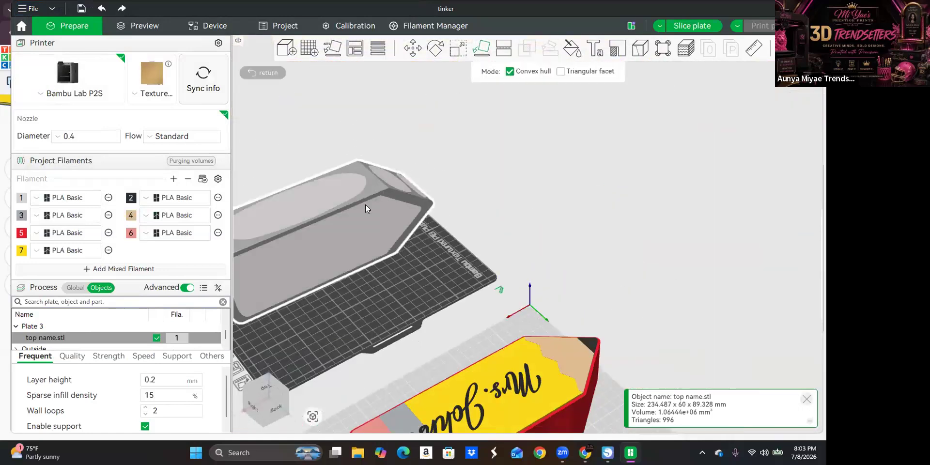
click(377, 259)
drag(367, 307, 561, 194)
scroll(562, 195, down, 5)
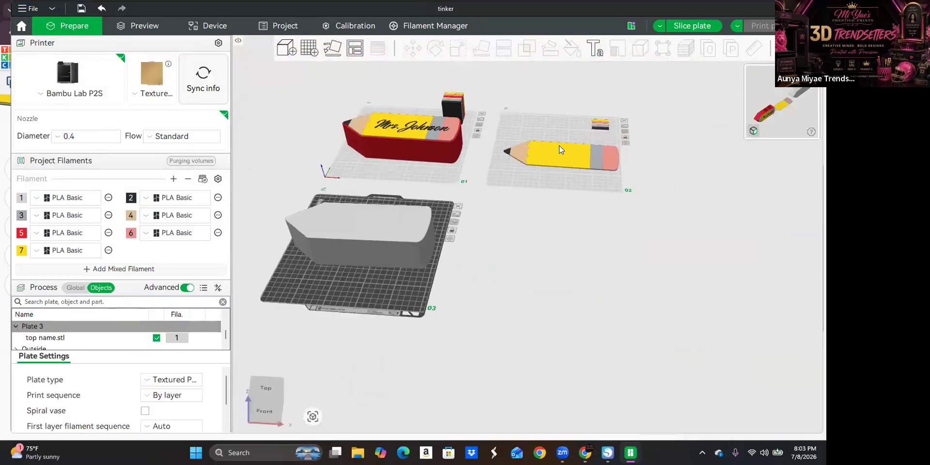
Step: Select the coloured pencil top on plate 2 and examine its colour sections up close
click(599, 159)
drag(656, 193, 656, 220)
scroll(560, 176, down, 3)
right_drag(555, 229, 531, 279)
scroll(533, 278, up, 3)
mouse_move(532, 287)
mouse_down()
mouse_move(512, 260)
mouse_move(515, 317)
mouse_up()
mouse_move(580, 256)
mouse_down()
mouse_move(567, 281)
mouse_move(626, 223)
mouse_up()
drag(529, 242, 518, 263)
mouse_move(642, 156)
right_down()
mouse_move(544, 189)
mouse_move(484, 244)
right_up()
scroll(538, 191, up, 3)
scroll(528, 194, down, 5)
scroll(523, 199, up, 3)
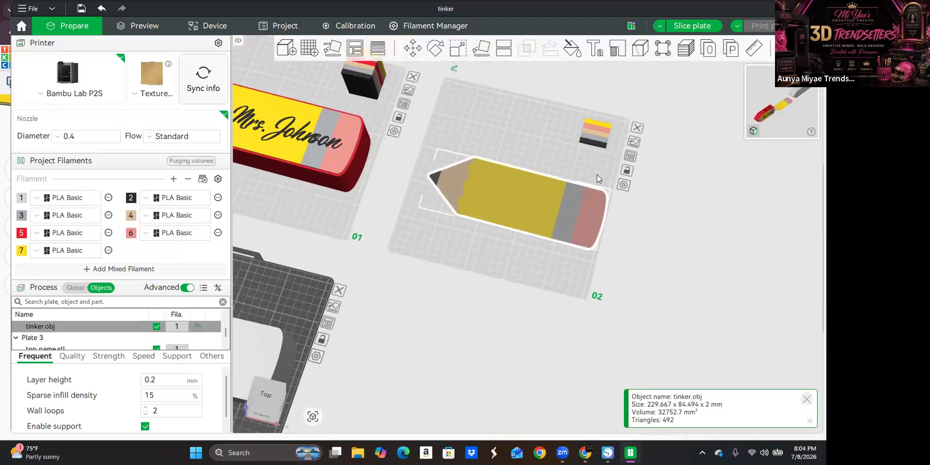
scroll(596, 174, up, 4)
scroll(611, 115, down, 2)
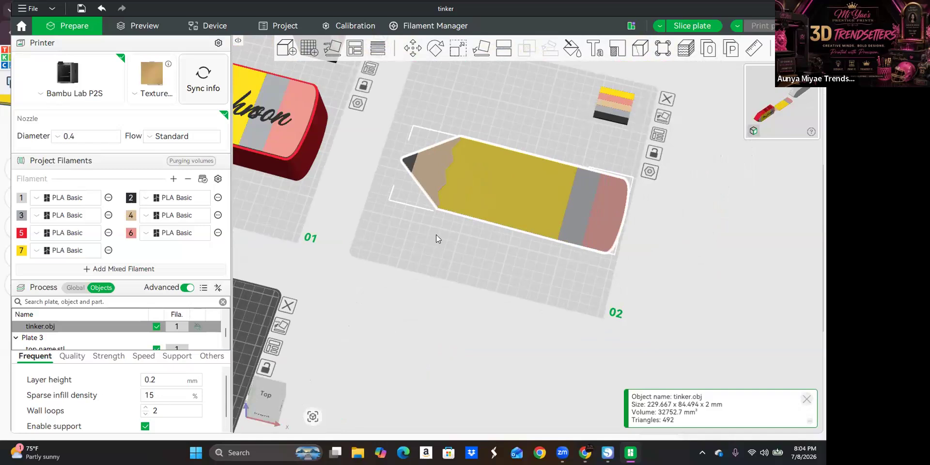
scroll(450, 169, up, 2)
scroll(449, 169, down, 3)
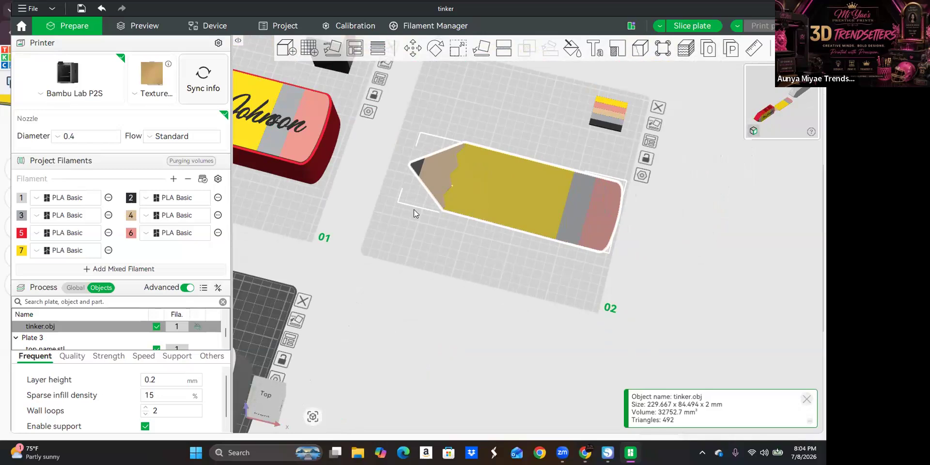
scroll(459, 191, down, 3)
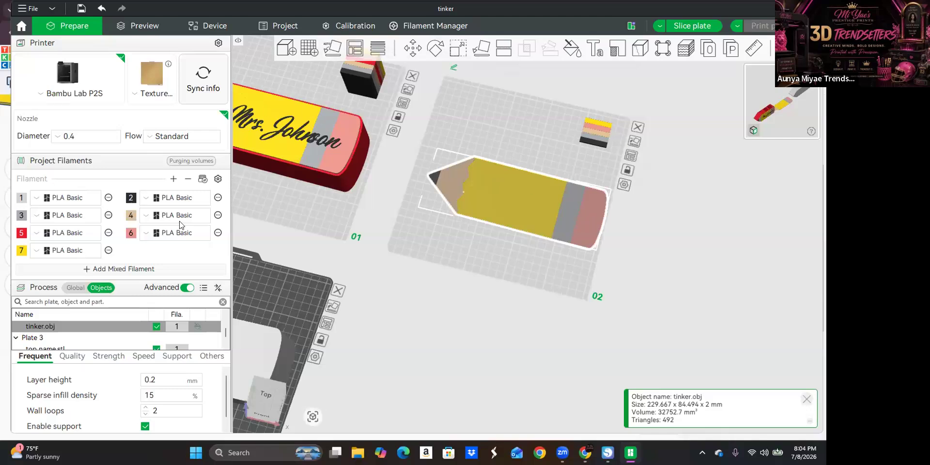
click(574, 51)
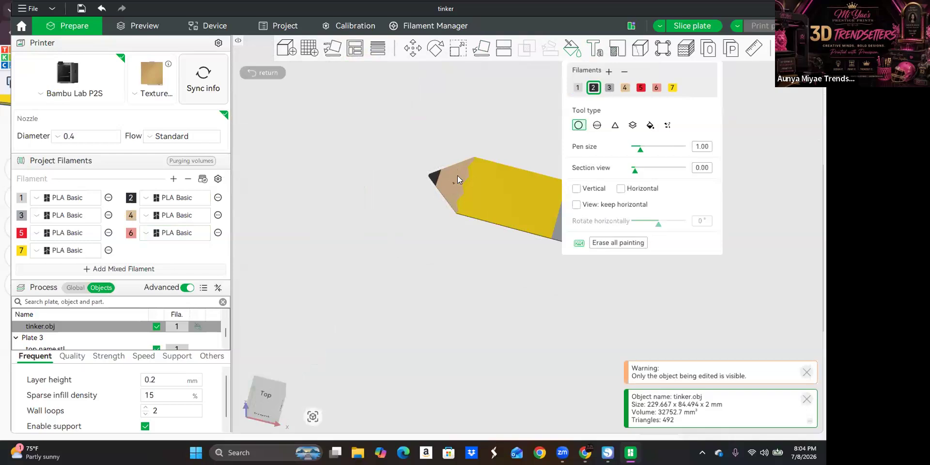
click(573, 48)
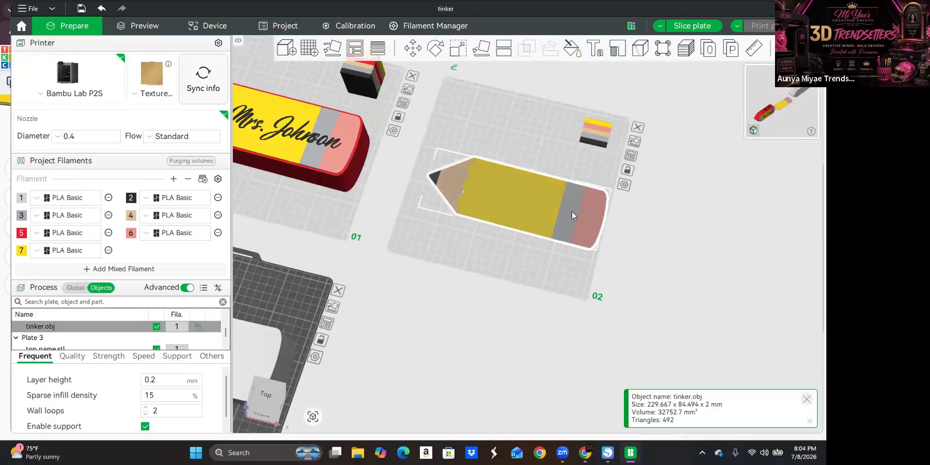
scroll(624, 219, up, 5)
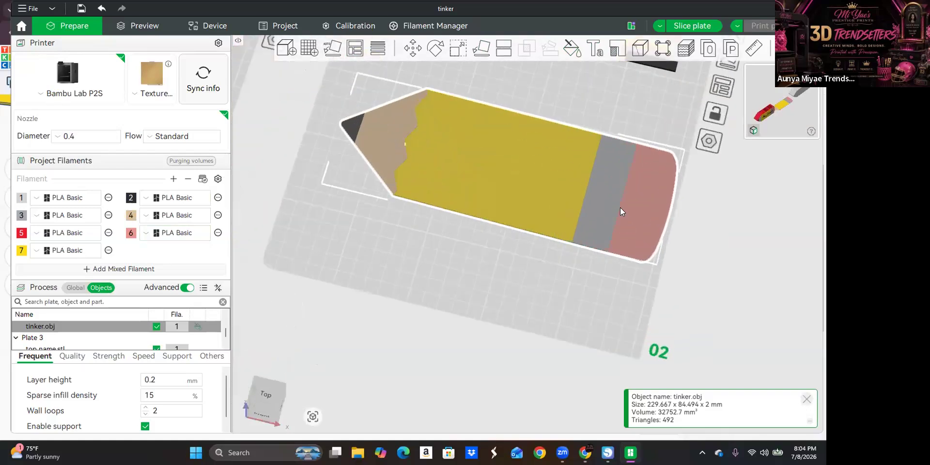
scroll(622, 212, up, 1)
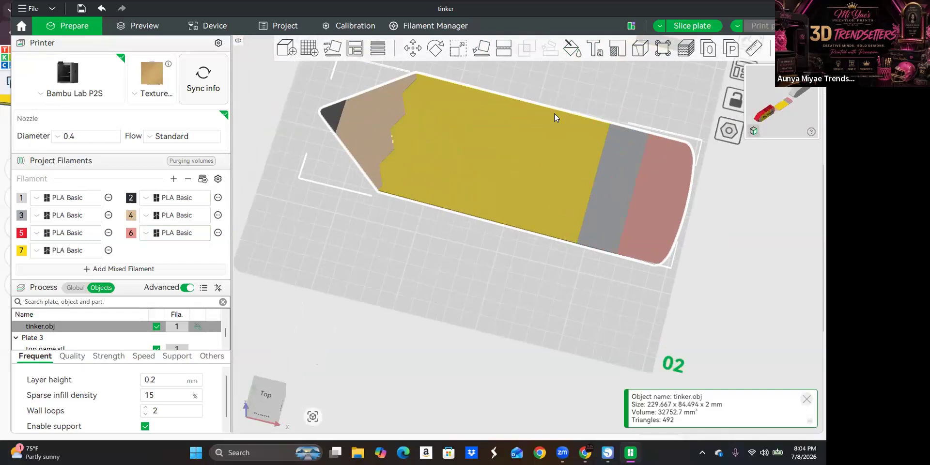
scroll(631, 219, down, 4)
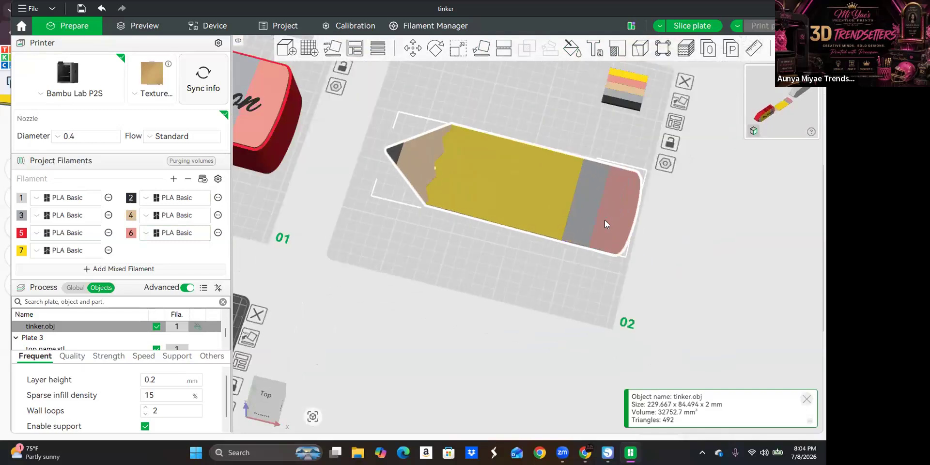
Step: Fill the top face of the pencil's eraser end on plate 2 with black filament 2, using Color Painting with edge detection
click(572, 48)
right_drag(478, 271, 369, 267)
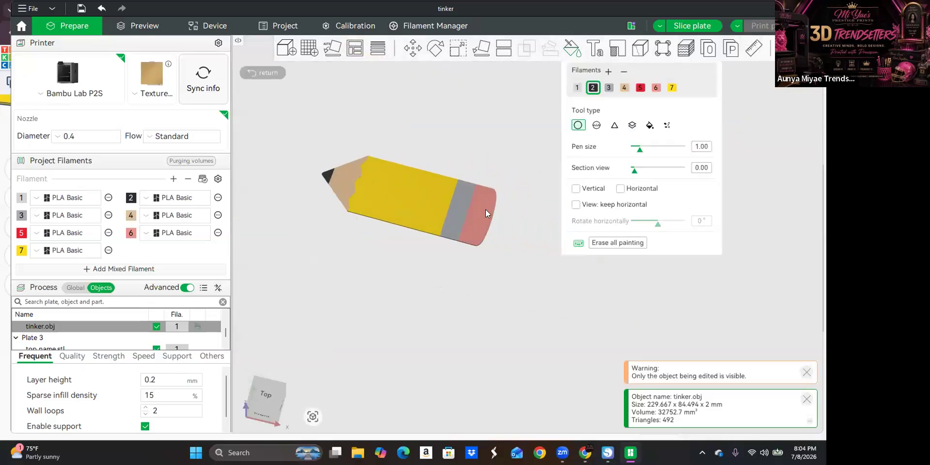
scroll(485, 209, up, 5)
click(650, 125)
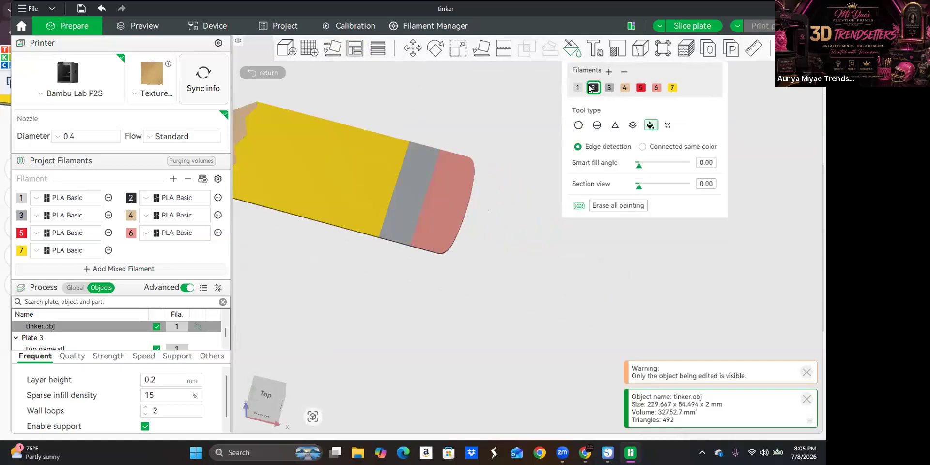
click(449, 206)
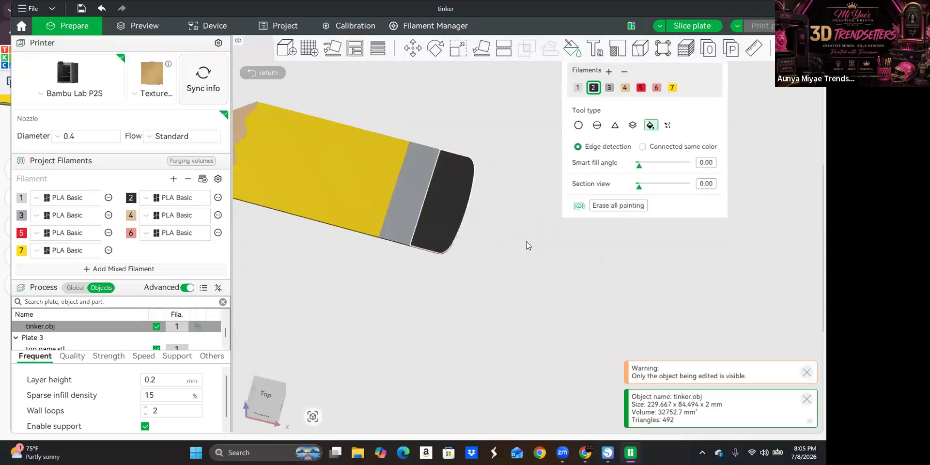
scroll(508, 252, down, 4)
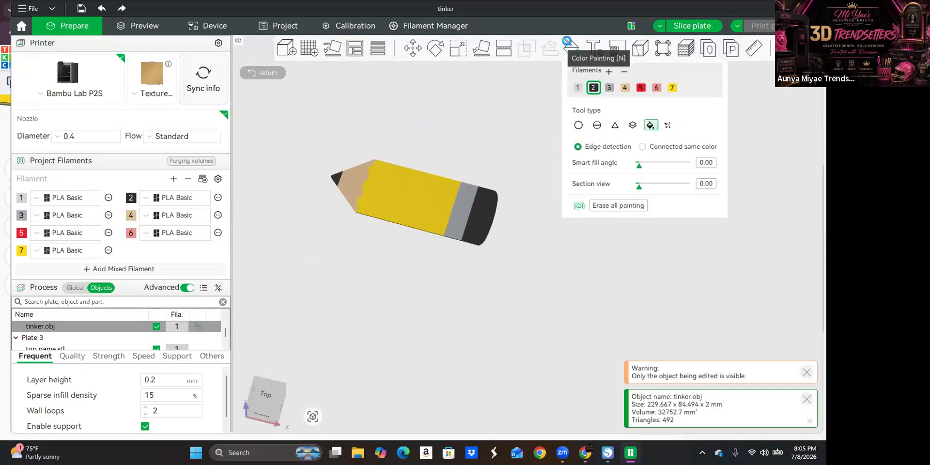
click(570, 46)
Step: Paint the remaining pink edge of the eraser end with black filament 2, switching the fill mode to connected same color
click(426, 295)
drag(417, 262, 426, 207)
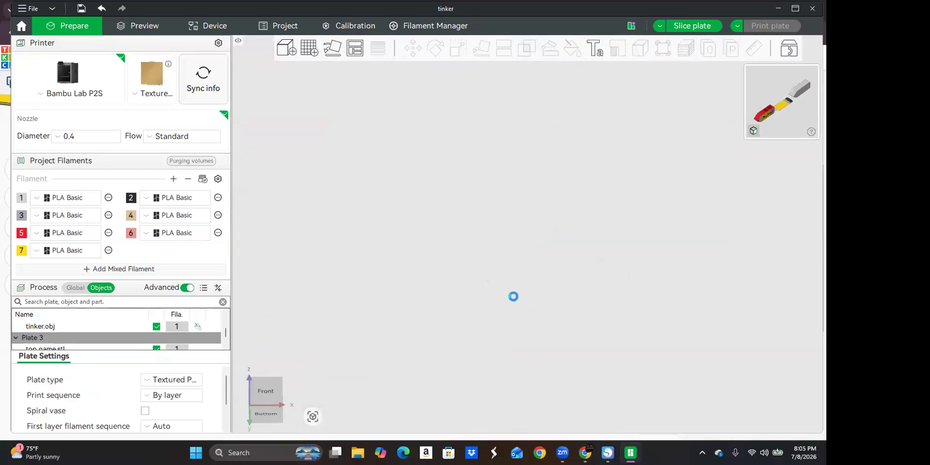
mouse_move(513, 289)
mouse_down()
mouse_move(512, 268)
mouse_move(489, 361)
mouse_move(474, 367)
mouse_move(480, 395)
mouse_move(484, 377)
mouse_move(575, 298)
mouse_move(575, 276)
mouse_move(566, 363)
mouse_up()
click(562, 312)
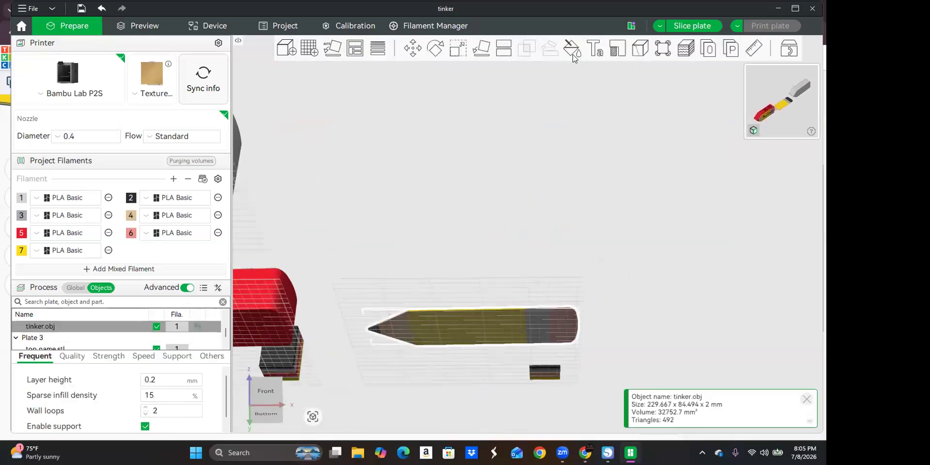
click(572, 47)
click(570, 316)
key(1)
scroll(579, 354, up, 3)
scroll(579, 365, down, 1)
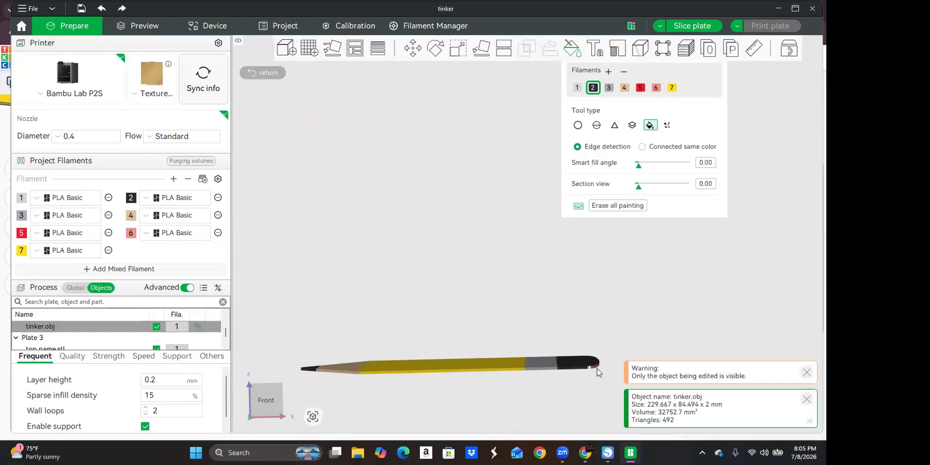
click(642, 147)
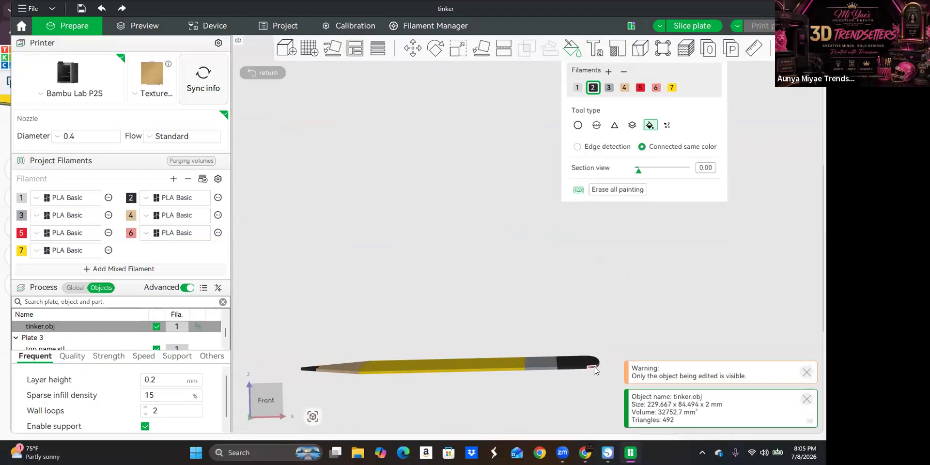
mouse_move(599, 415)
mouse_down()
mouse_move(567, 412)
mouse_move(517, 365)
mouse_move(565, 397)
mouse_move(544, 415)
mouse_move(518, 393)
mouse_move(598, 383)
mouse_up()
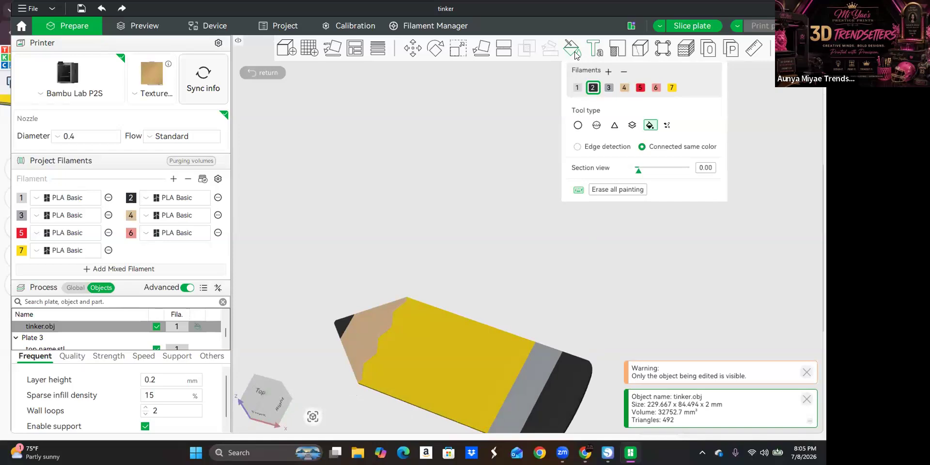
click(573, 49)
Step: Look over the three plates with the personalised pencil, the plain coloured top and the base
click(481, 247)
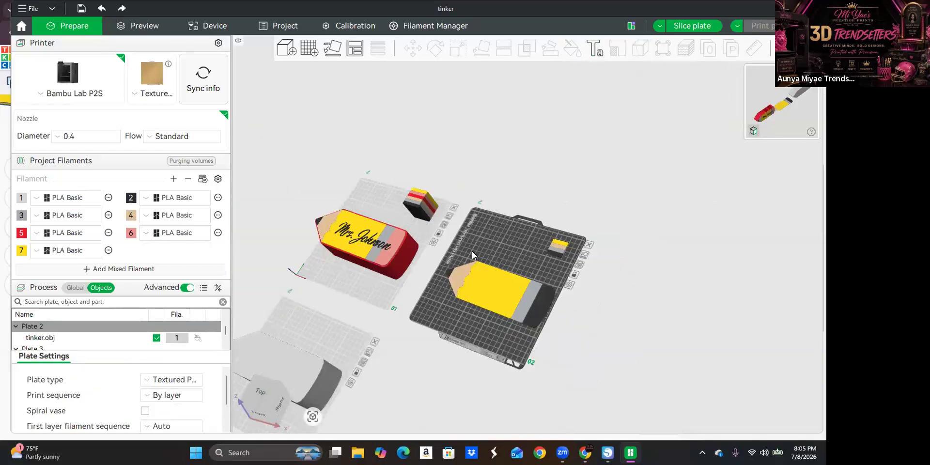
drag(463, 326, 604, 289)
mouse_move(480, 329)
mouse_down()
mouse_move(514, 309)
mouse_move(617, 315)
mouse_move(552, 253)
mouse_up()
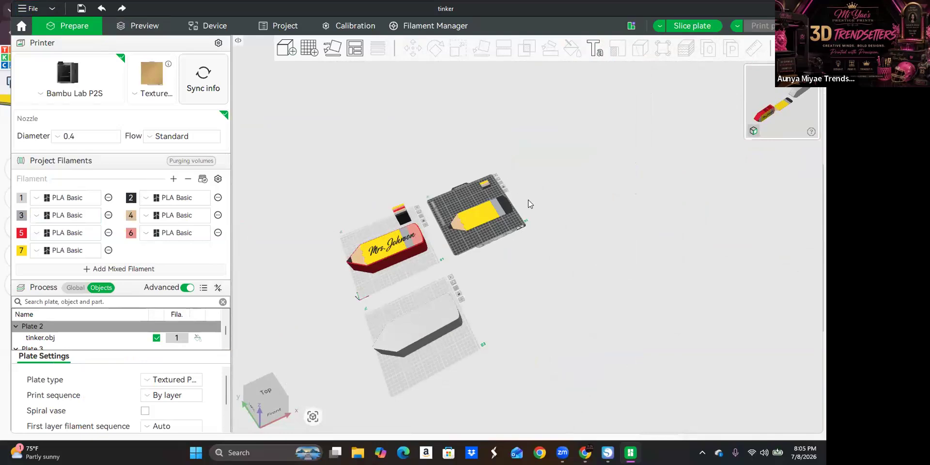
scroll(652, 175, up, 2)
scroll(603, 164, down, 5)
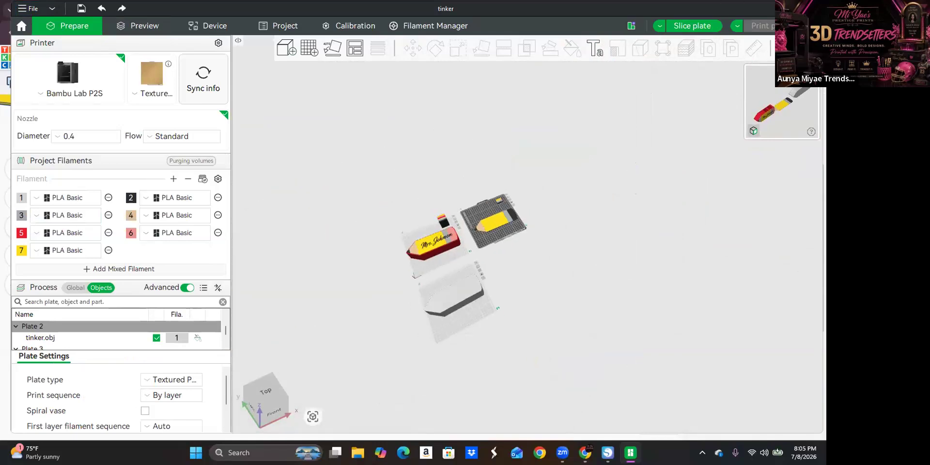
click(814, 8)
click(523, 262)
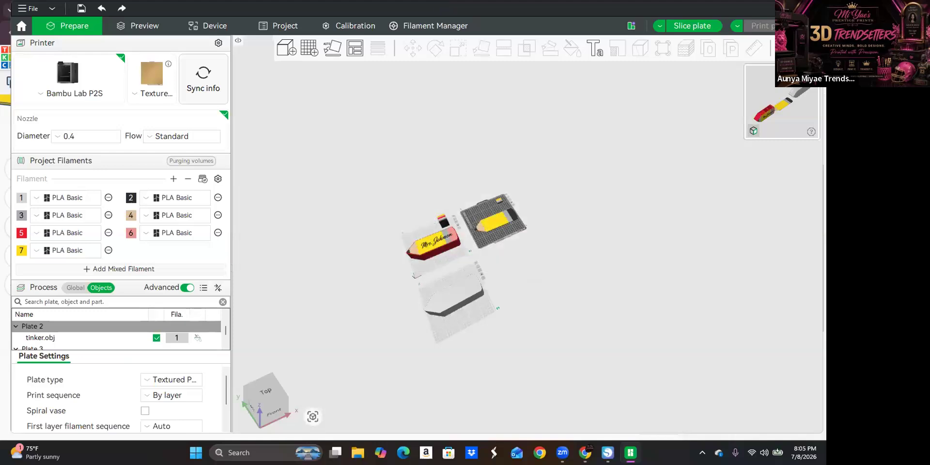